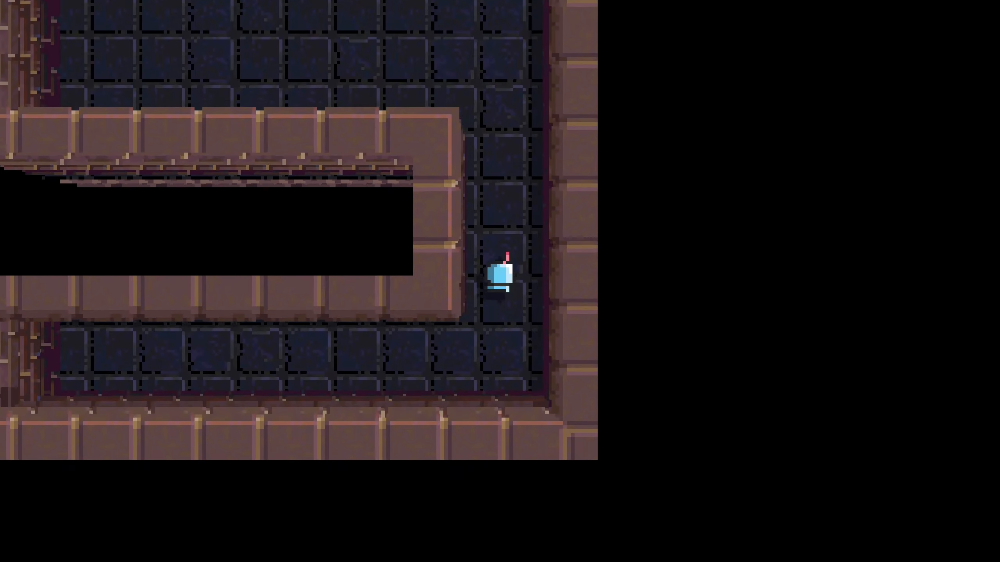
# - Return to level editing and fill the empty gap between the upper and lower corridors with brick wall
pyautogui.press('Left')
pyautogui.press('f')
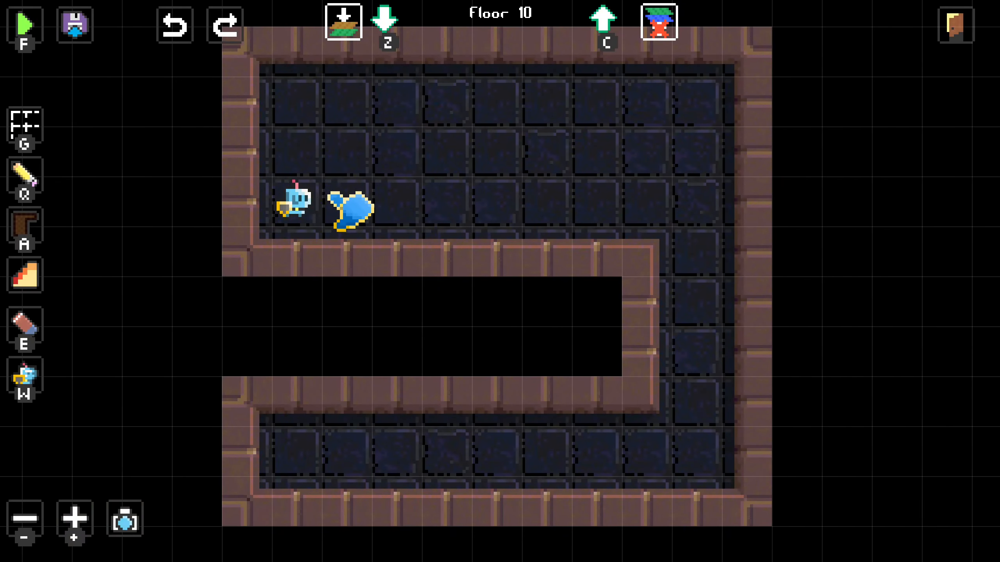
pyautogui.click(34, 230)
pyautogui.moveTo(393, 251); pyautogui.dragTo(324, 261, button='middle')
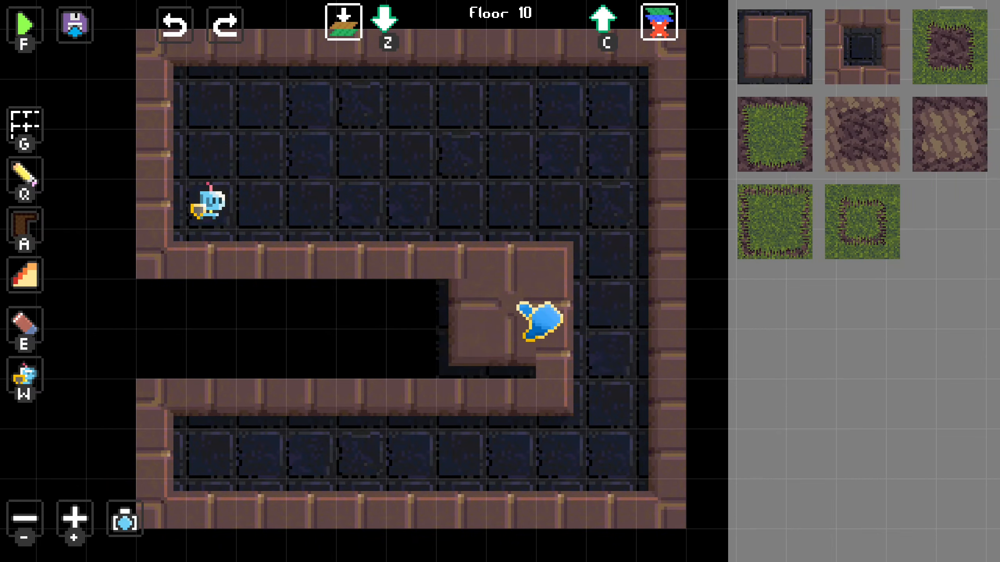
pyautogui.moveTo(519, 347)
pyautogui.mouseDown()
pyautogui.moveTo(513, 357)
pyautogui.moveTo(219, 355)
pyautogui.mouseUp()
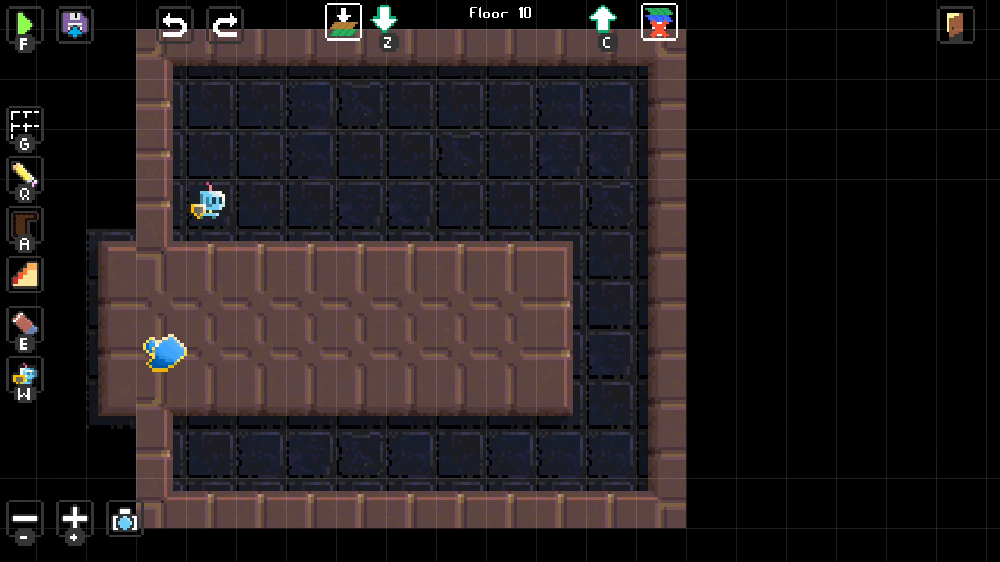
# - Extend the brick wall up along the outside of the upper corridor's west edge
pyautogui.moveTo(145, 341); pyautogui.dragTo(143, 342)
pyautogui.moveTo(99, 265); pyautogui.dragTo(106, 96)
pyautogui.moveTo(240, 165); pyautogui.dragTo(263, 172, button='middle')
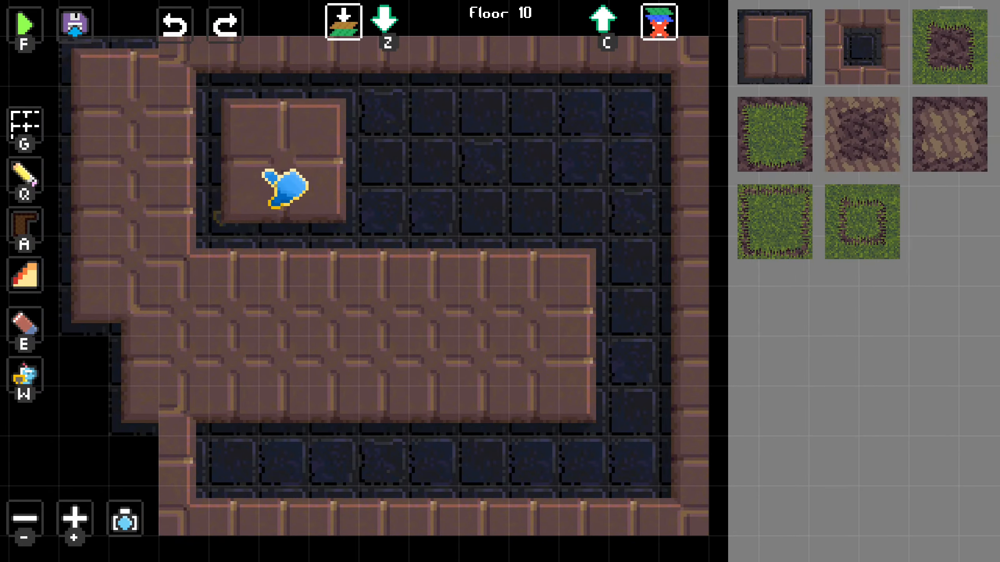
# - Playtest the level by walking the character in the upper corridor, and return to editing
pyautogui.press('f')
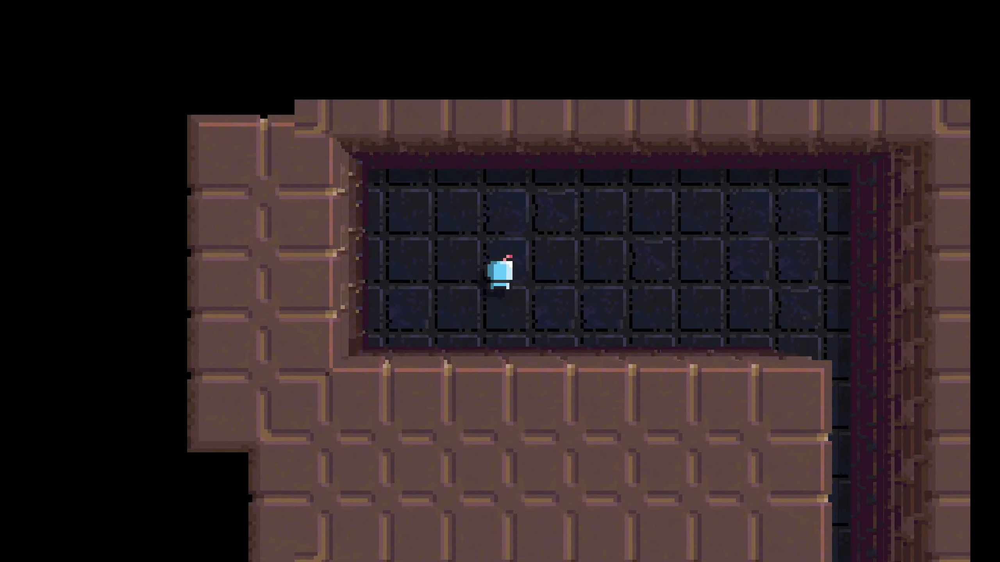
pyautogui.press('w')
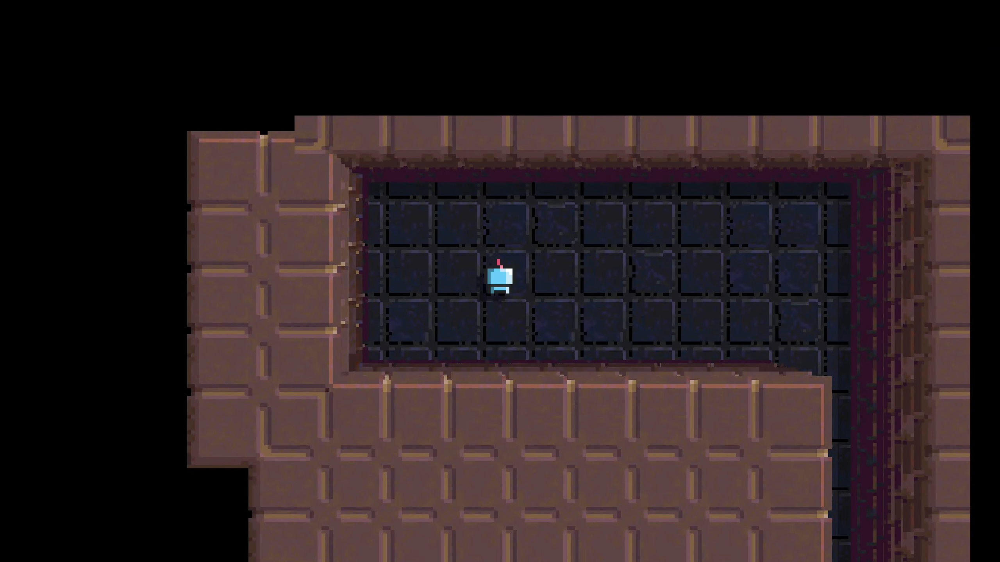
pyautogui.press('f')
pyautogui.moveTo(612, 284); pyautogui.dragTo(390, 258, button='middle')
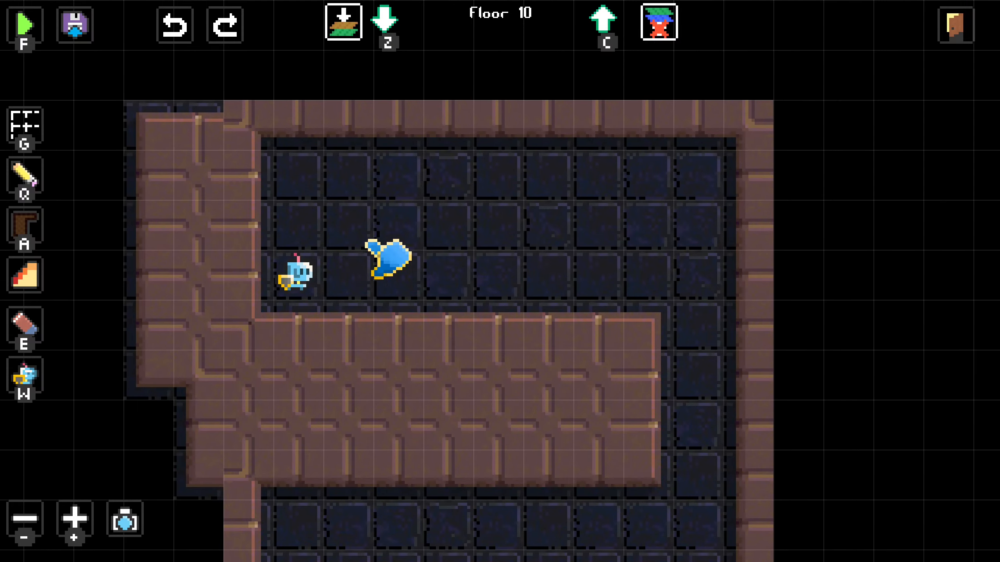
# - Paint a strip of brick wall along the outside of the upper corridor's north wall
pyautogui.press('a')
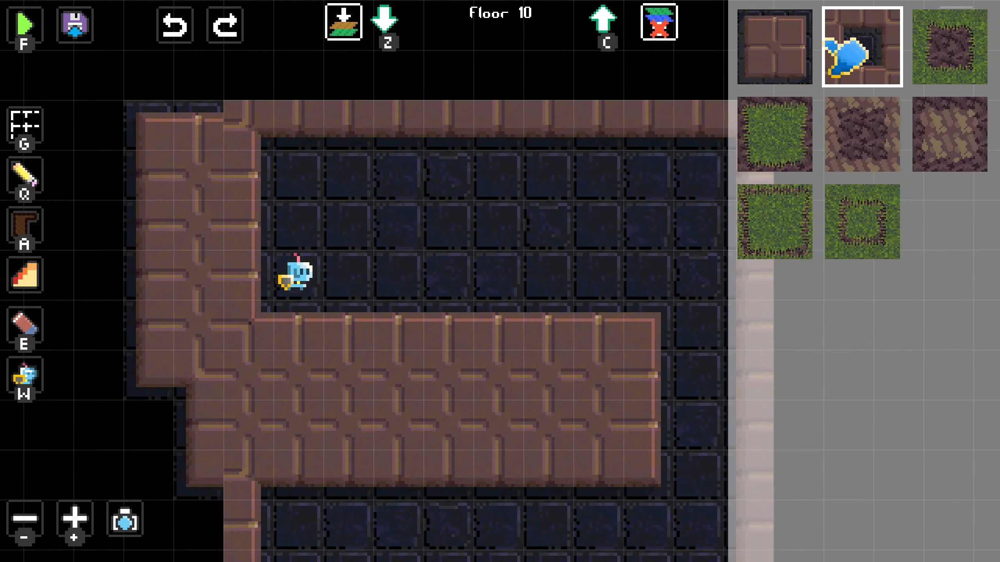
pyautogui.click(784, 51)
pyautogui.moveTo(495, 76); pyautogui.dragTo(473, 129, button='middle')
pyautogui.moveTo(473, 129); pyautogui.dragTo(169, 137)
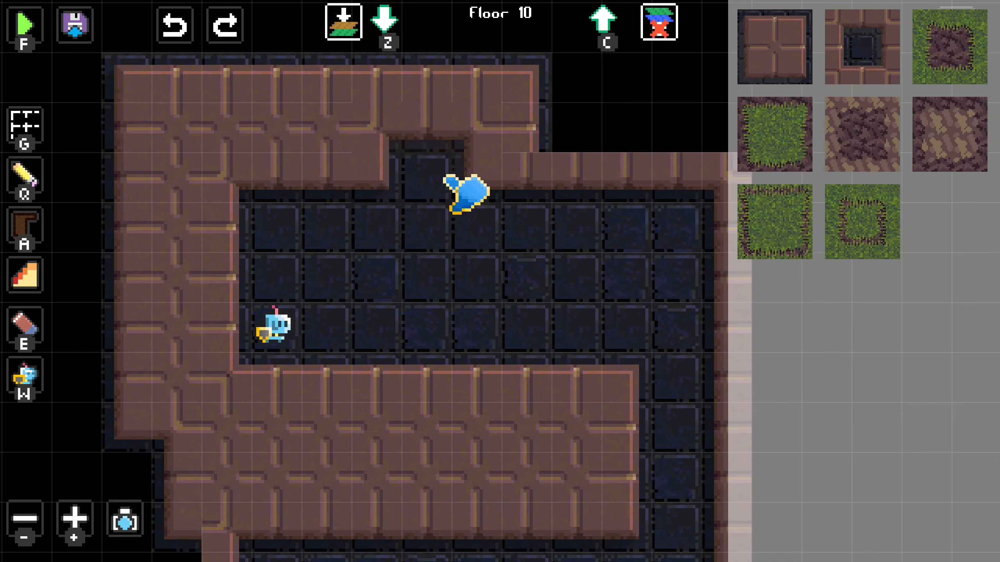
# - Carve floor into the north and west walls and through the central brick block to form one large room
pyautogui.moveTo(440, 161); pyautogui.dragTo(399, 164)
pyautogui.moveTo(228, 186); pyautogui.dragTo(231, 281)
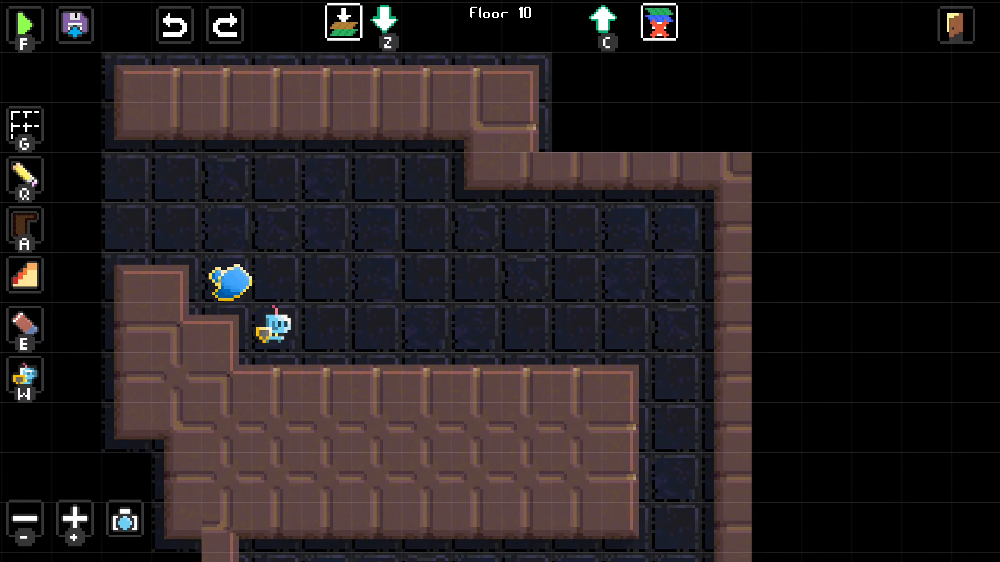
pyautogui.moveTo(335, 377)
pyautogui.mouseDown()
pyautogui.moveTo(578, 437)
pyautogui.moveTo(348, 482)
pyautogui.moveTo(315, 479)
pyautogui.mouseUp()
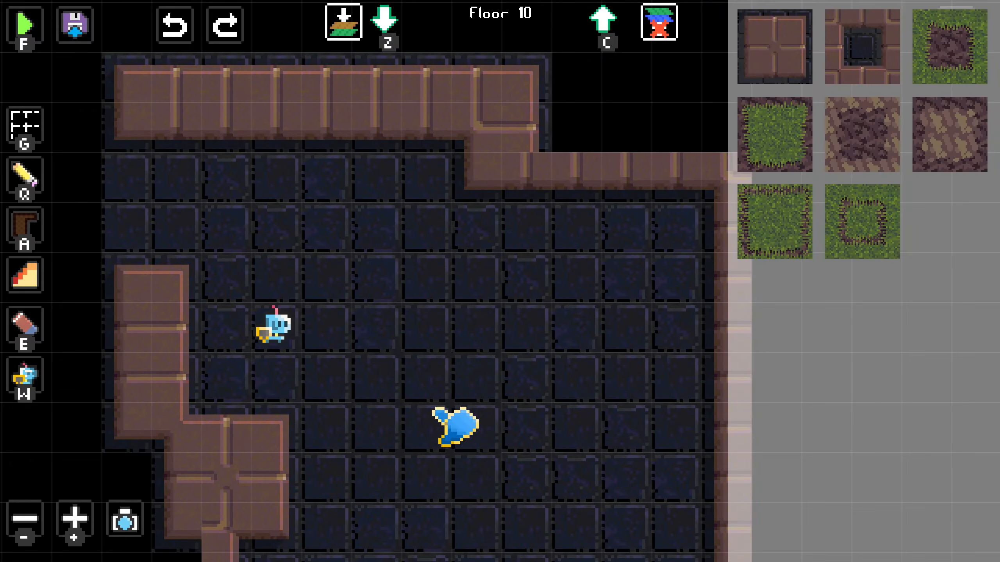
# - Build a rectangular room east of the main room by painting a brick wall block and carving floor inside it
pyautogui.moveTo(471, 384); pyautogui.dragTo(161, 384, button='middle')
pyautogui.click(773, 75)
pyautogui.moveTo(516, 143); pyautogui.dragTo(195, 184, button='middle')
pyautogui.moveTo(410, 221)
pyautogui.mouseDown()
pyautogui.moveTo(848, 212)
pyautogui.moveTo(821, 428)
pyautogui.moveTo(851, 393)
pyautogui.moveTo(362, 411)
pyautogui.moveTo(733, 326)
pyautogui.mouseUp()
pyautogui.moveTo(324, 315); pyautogui.dragTo(378, 301)
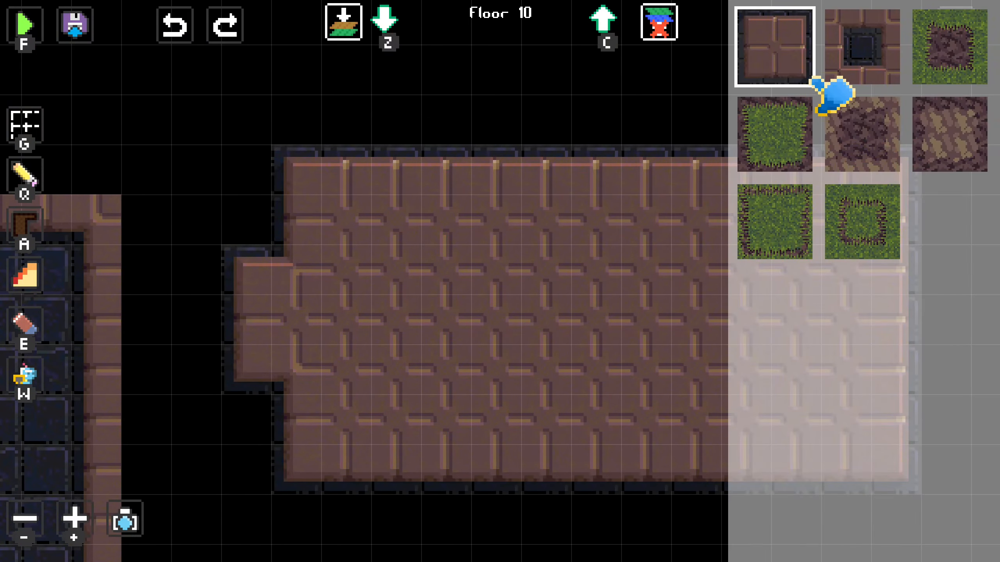
pyautogui.moveTo(476, 256); pyautogui.dragTo(410, 320)
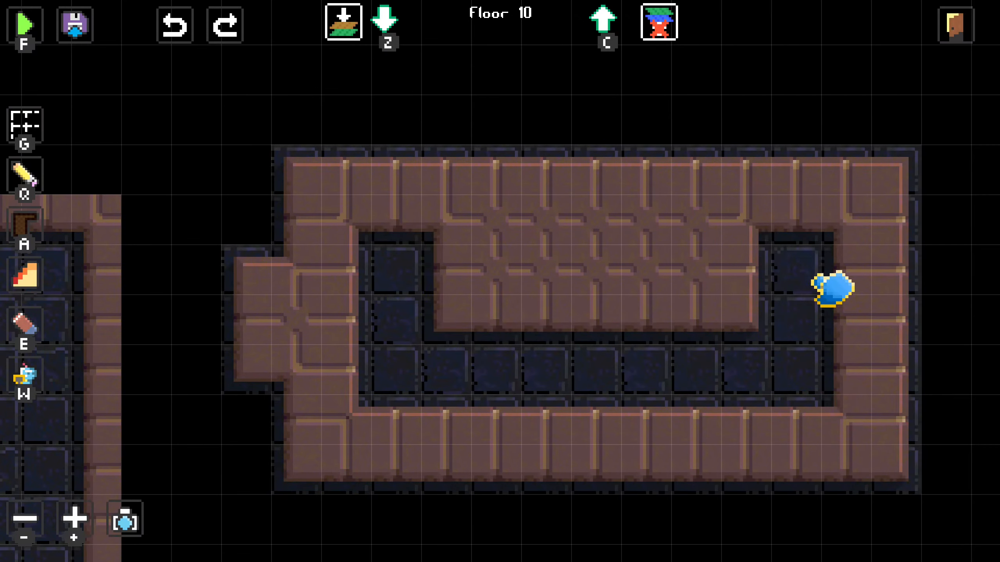
pyautogui.moveTo(506, 291); pyautogui.dragTo(417, 305)
# - Carve a floor passage westward from the new east room to the main room
pyautogui.moveTo(327, 321); pyautogui.dragTo(317, 322)
pyautogui.moveTo(317, 323); pyautogui.dragTo(473, 332, button='middle')
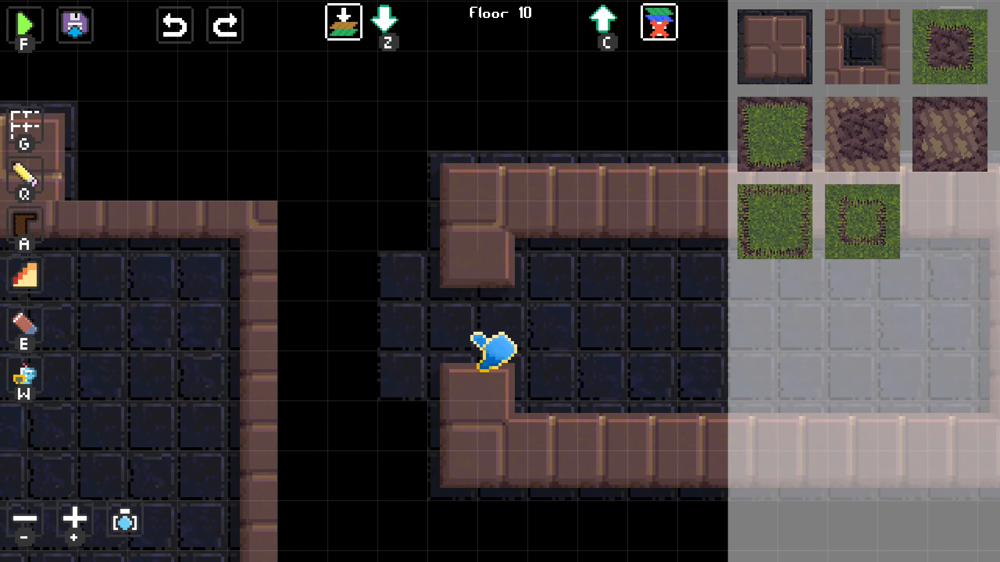
pyautogui.moveTo(471, 332)
pyautogui.mouseDown()
pyautogui.moveTo(269, 343)
pyautogui.moveTo(281, 341)
pyautogui.mouseUp()
pyautogui.moveTo(288, 339); pyautogui.dragTo(570, 287, button='middle')
# - Playtest the passage by walking into the east room and back, and return to editing
pyautogui.press('f')
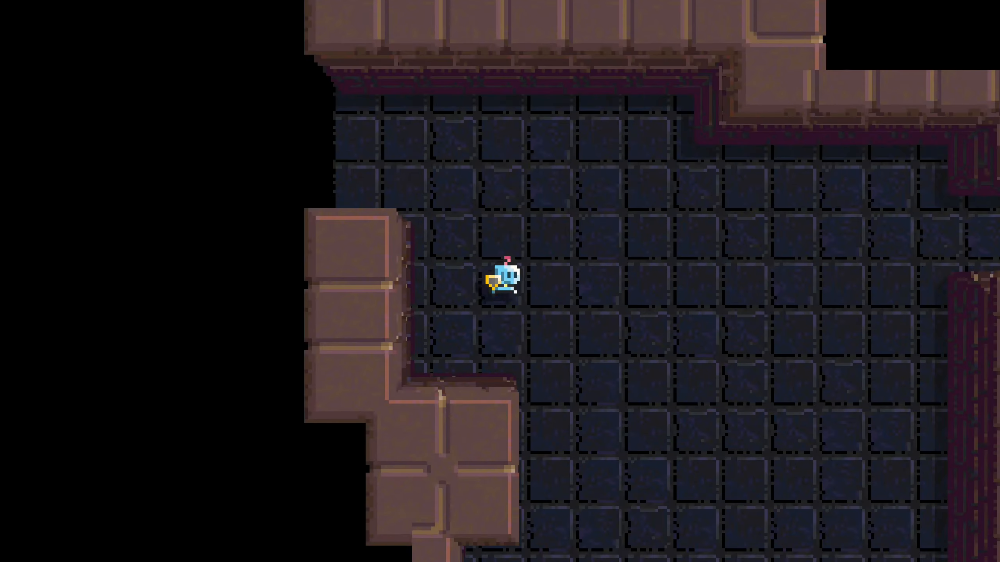
pyautogui.press('d')
pyautogui.press('d')
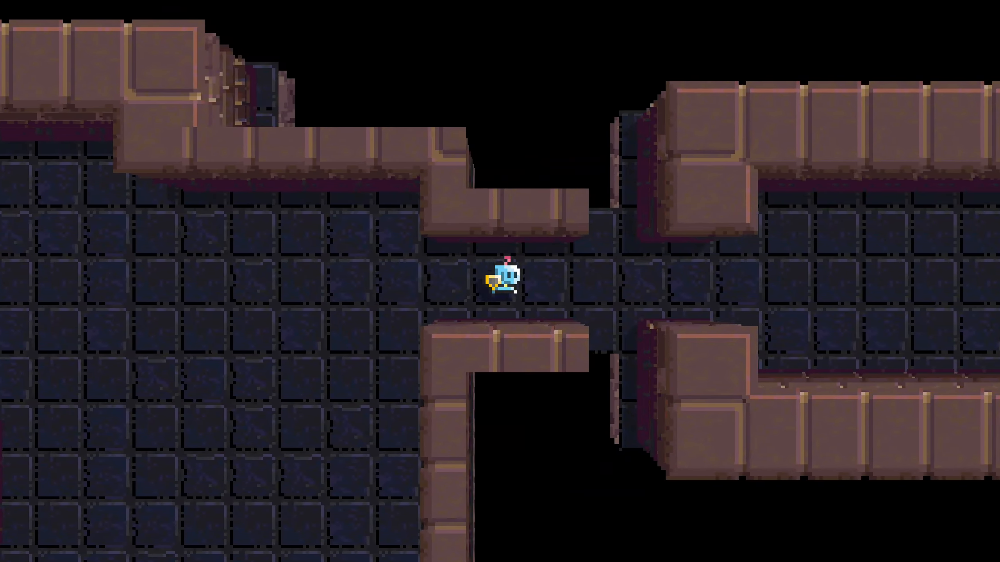
pyautogui.press('a')
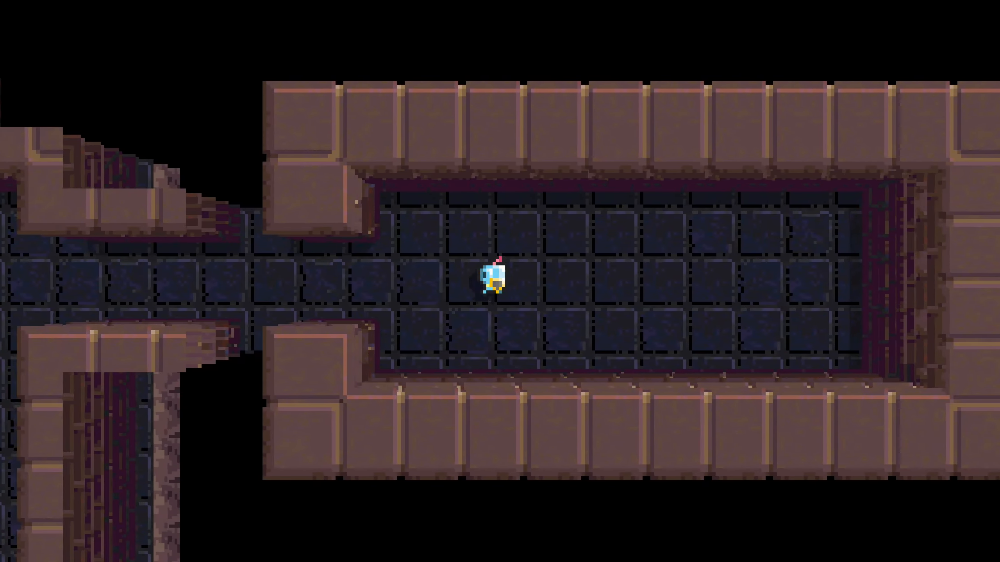
pyautogui.press('a')
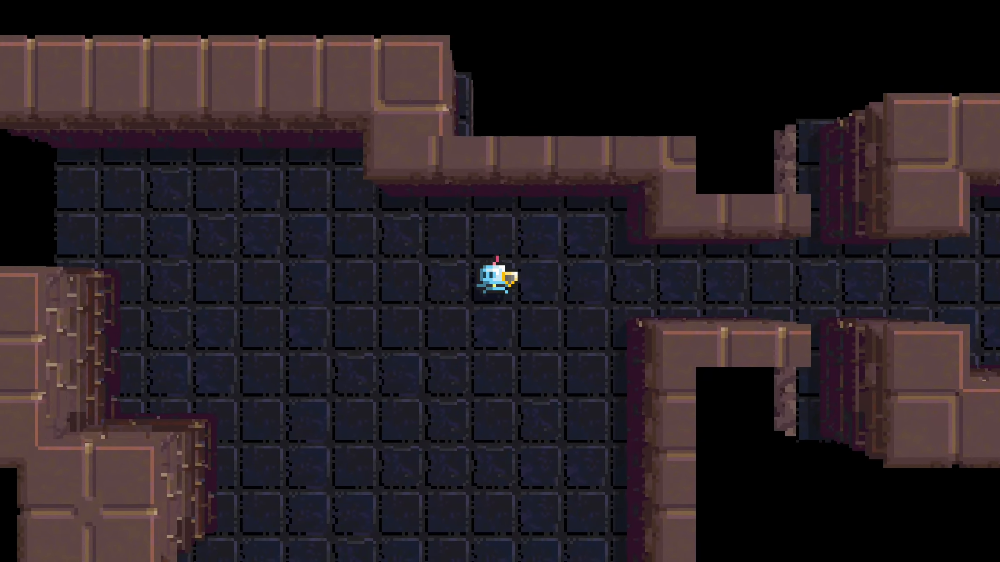
pyautogui.press('f')
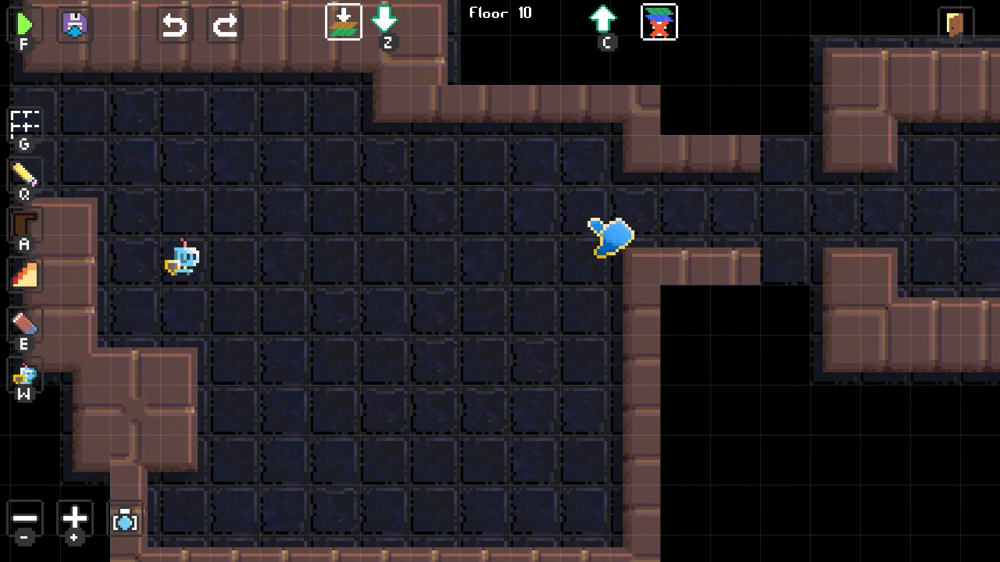
# - Fill the gaps above and below the connecting passage with brick wall
pyautogui.press('q')
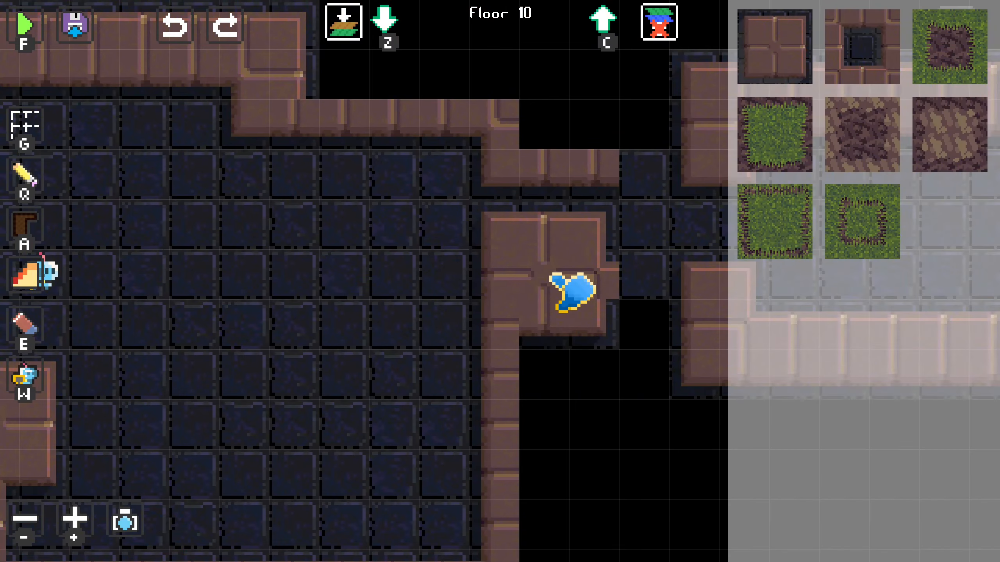
pyautogui.moveTo(531, 267); pyautogui.dragTo(301, 342, button='middle')
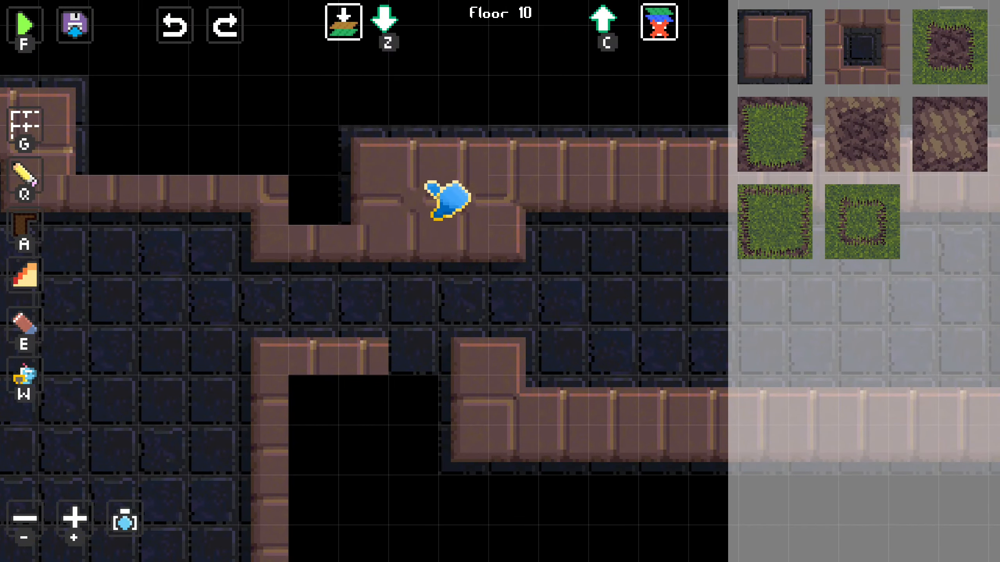
pyautogui.moveTo(425, 397); pyautogui.dragTo(346, 401)
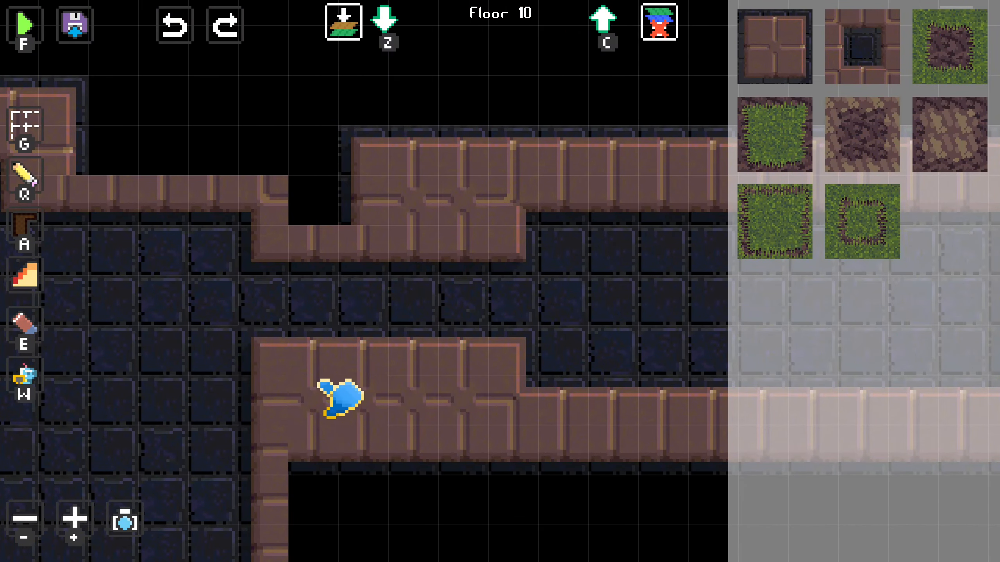
pyautogui.click(332, 190)
# - Paint a wide dirt-edged grass area in the empty space north of the main room
pyautogui.moveTo(298, 289); pyautogui.dragTo(375, 399, button='middle')
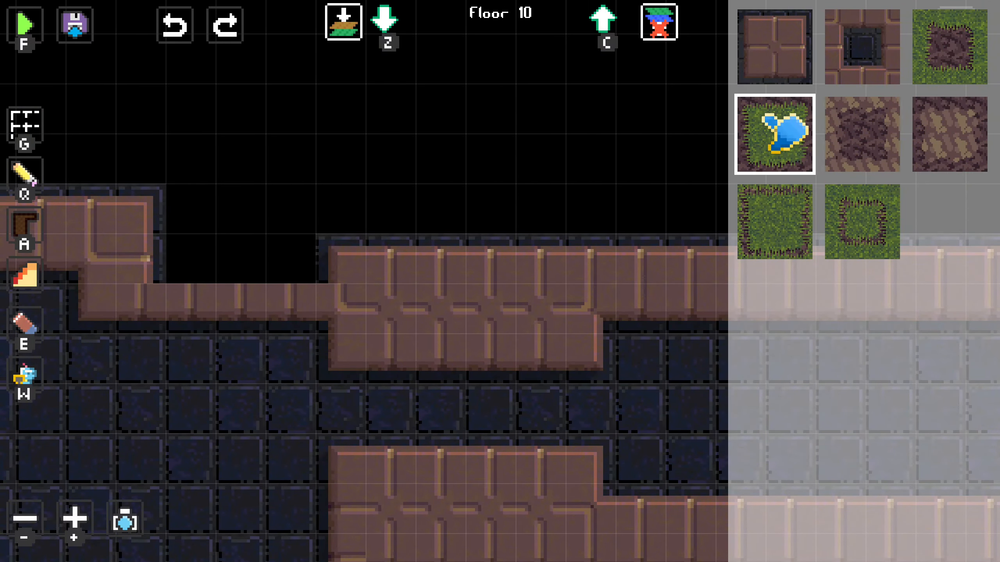
pyautogui.moveTo(439, 162); pyautogui.dragTo(528, 154, button='middle')
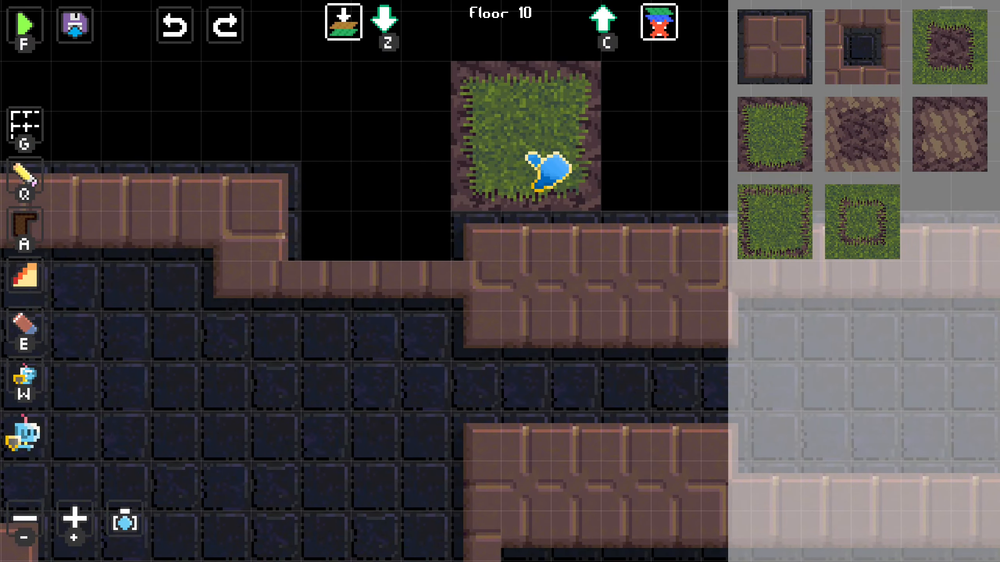
pyautogui.moveTo(409, 171); pyautogui.dragTo(384, 266, button='middle')
pyautogui.moveTo(496, 178)
pyautogui.mouseDown()
pyautogui.moveTo(105, 105)
pyautogui.moveTo(109, 114)
pyautogui.mouseUp()
pyautogui.moveTo(401, 150); pyautogui.dragTo(602, 192, button='middle')
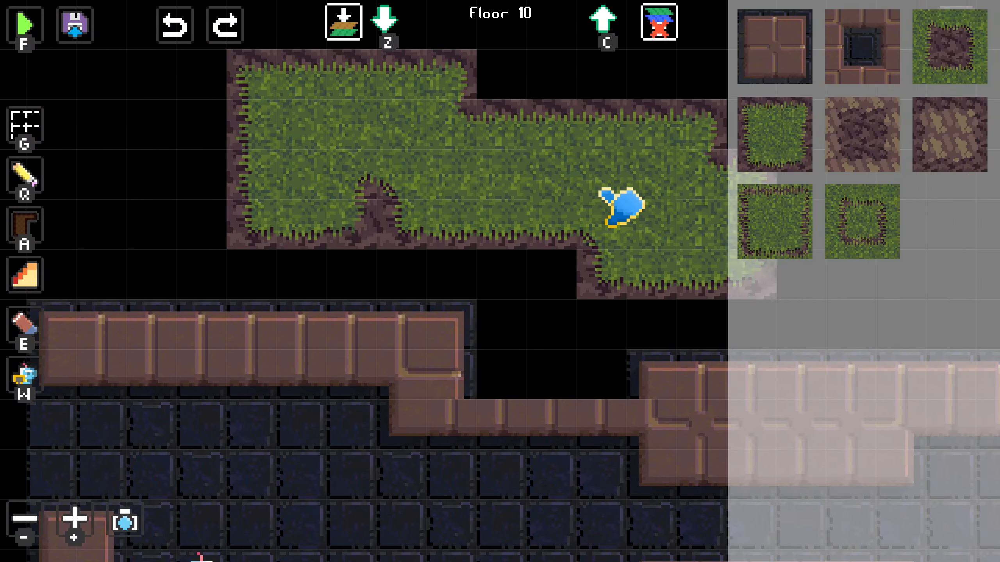
pyautogui.moveTo(602, 193); pyautogui.dragTo(155, 160)
# - Playtest the main room near the northern grass area, and return to editing
pyautogui.press('f')
pyautogui.press('w')
pyautogui.press('d')
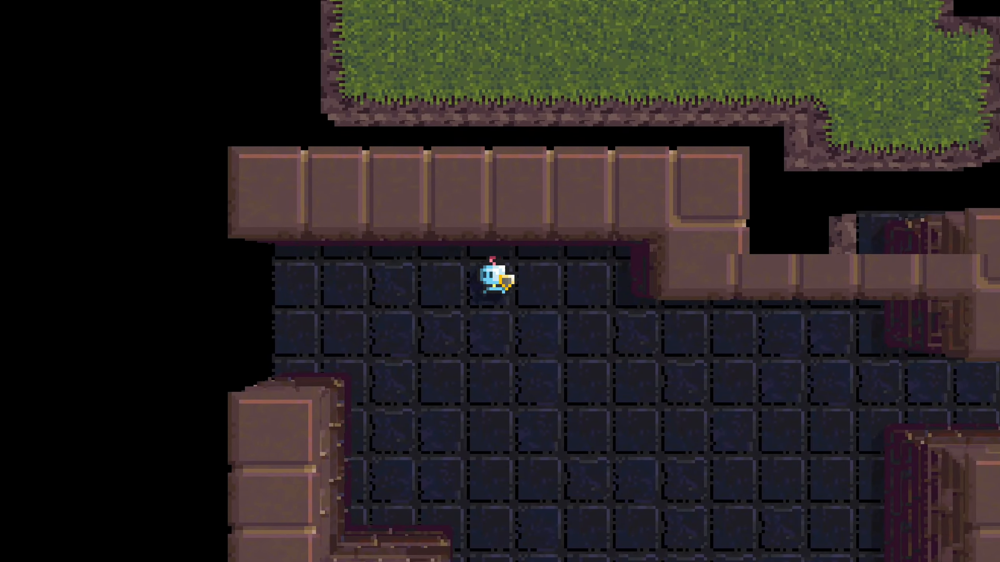
pyautogui.press('a')
pyautogui.press('f')
# - Paint a large dirt-edged grass field directly west of the main room's opening
pyautogui.moveTo(539, 202); pyautogui.dragTo(729, 276, button='middle')
pyautogui.press('q')
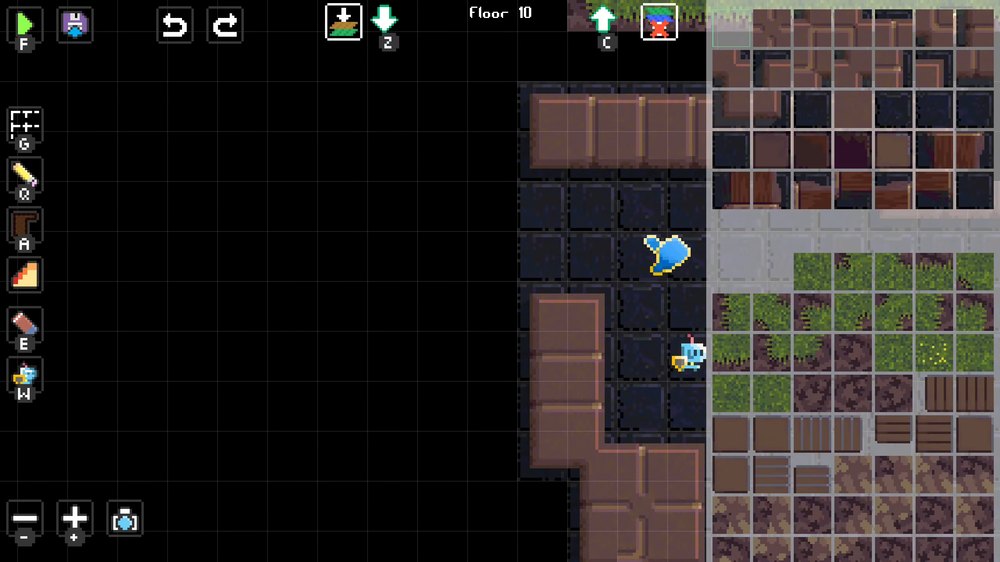
pyautogui.press('a')
pyautogui.moveTo(393, 156)
pyautogui.mouseDown()
pyautogui.moveTo(461, 161)
pyautogui.moveTo(322, 357)
pyautogui.moveTo(299, 425)
pyautogui.moveTo(157, 274)
pyautogui.moveTo(276, 461)
pyautogui.mouseUp()
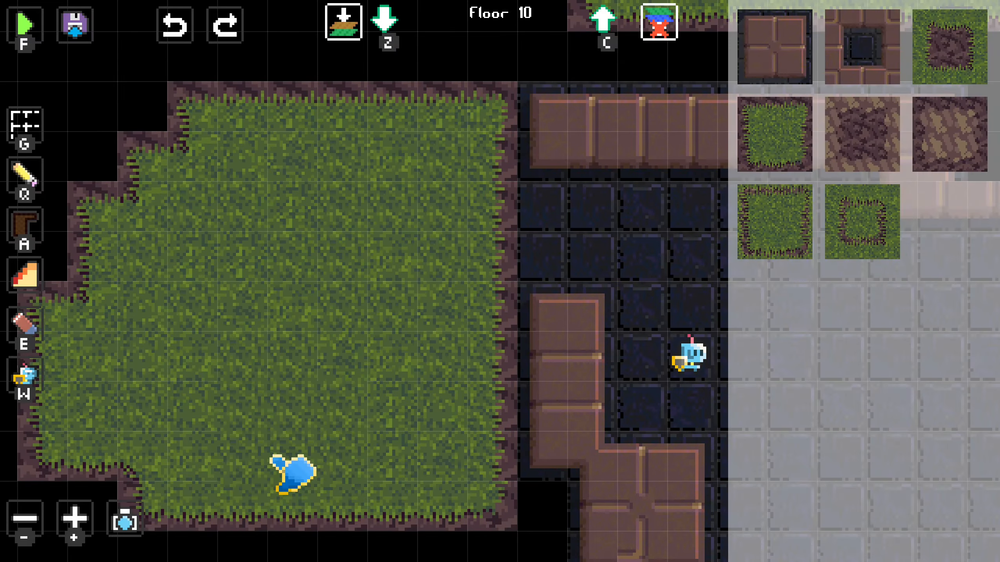
# - Playtest the western grass field by walking the character around on it, and return to editing
pyautogui.press('f')
pyautogui.press('a')
pyautogui.press('w')
pyautogui.press('a')
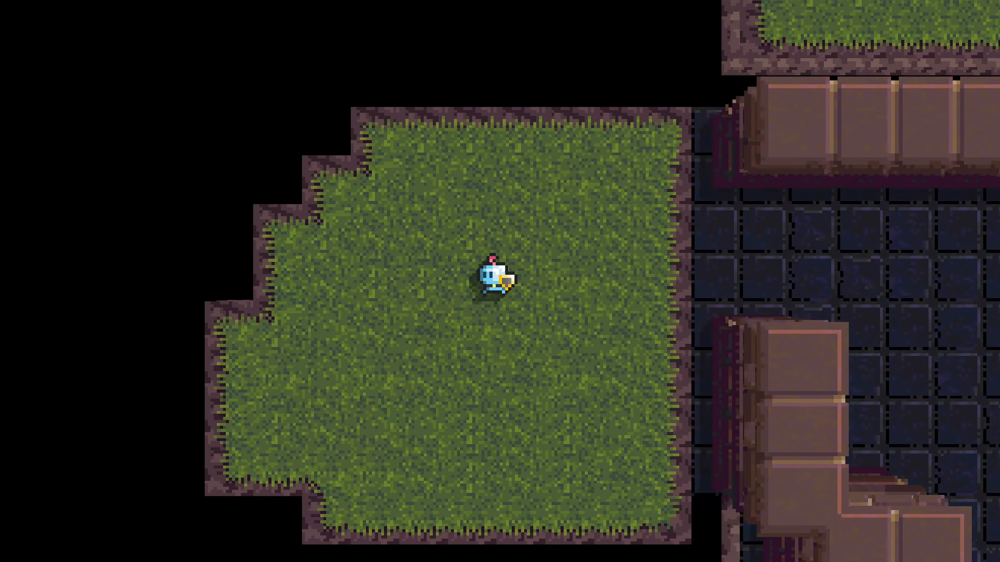
pyautogui.press('w')
pyautogui.press('d')
pyautogui.press('s')
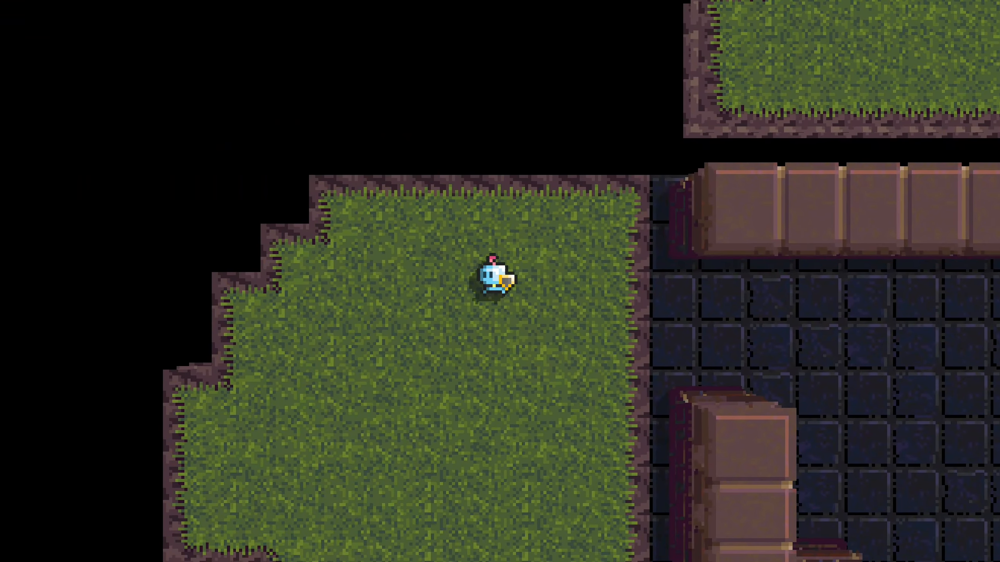
pyautogui.press('f')
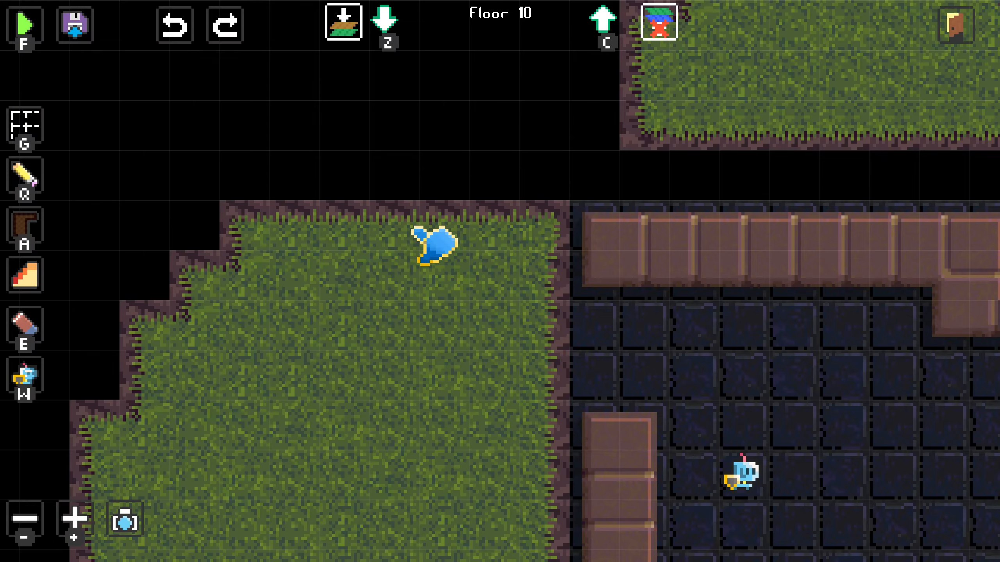
# - Paint dirt-edged grass along the main room's north wall, joining the western field to the northern grass area
pyautogui.moveTo(412, 227); pyautogui.dragTo(447, 138, button='middle')
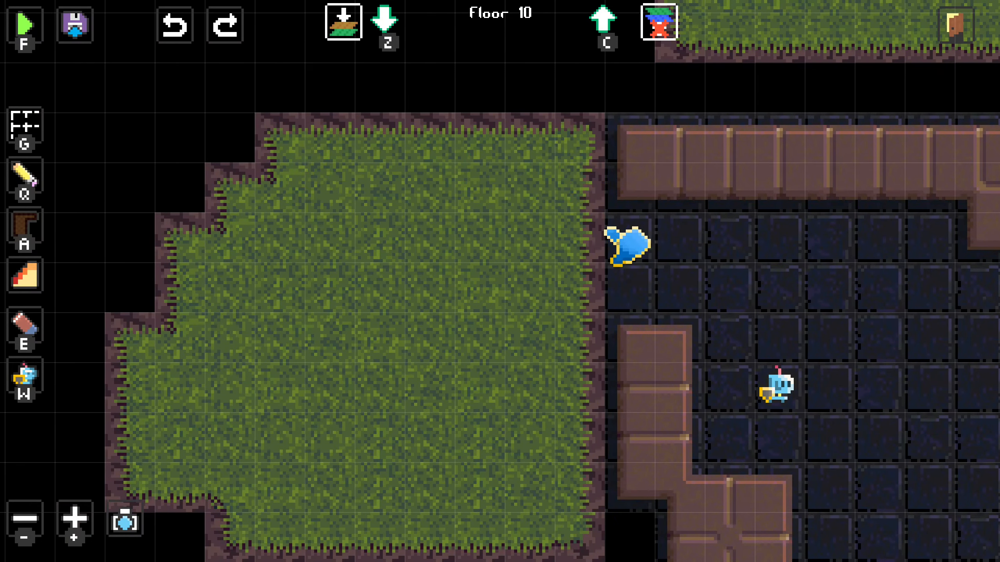
pyautogui.moveTo(620, 247); pyautogui.dragTo(567, 201, button='middle')
pyautogui.moveTo(613, 224); pyautogui.dragTo(499, 349, button='middle')
pyautogui.moveTo(521, 307); pyautogui.dragTo(483, 282, button='middle')
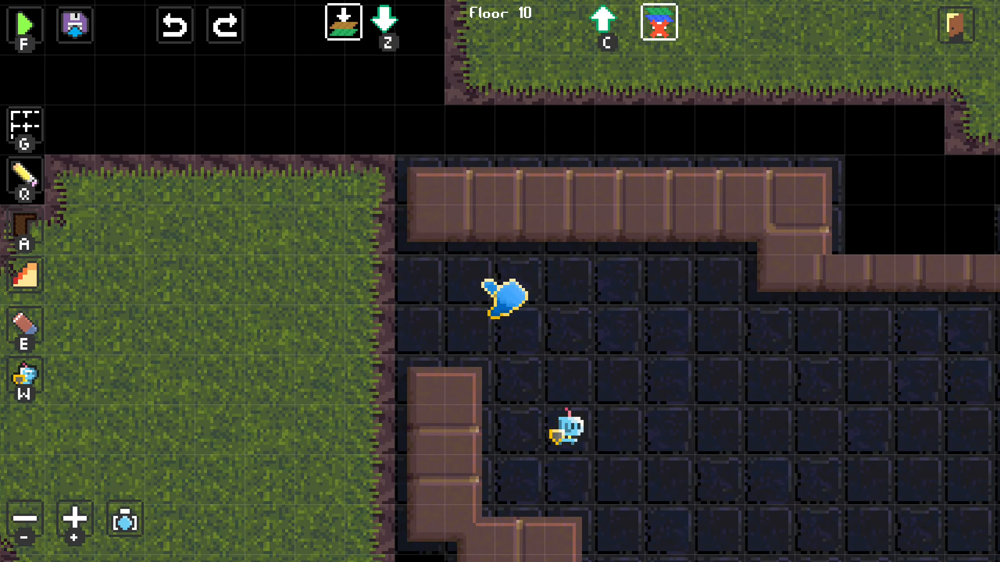
pyautogui.press('a')
pyautogui.click(764, 140)
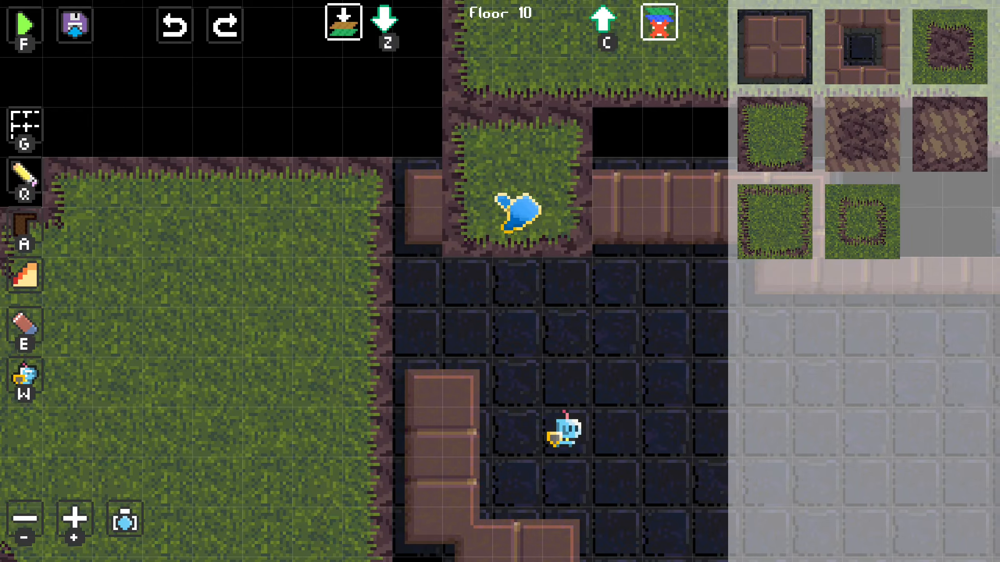
pyautogui.moveTo(498, 197); pyautogui.dragTo(392, 310, button='middle')
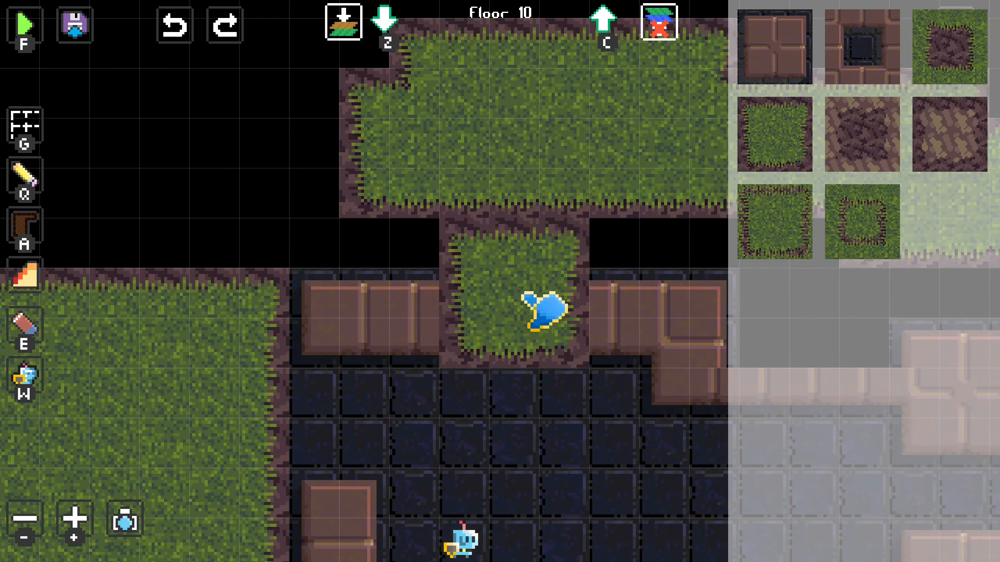
pyautogui.click(243, 236)
pyautogui.moveTo(242, 235); pyautogui.dragTo(777, 228)
pyautogui.moveTo(778, 236); pyautogui.dragTo(478, 206, button='middle')
pyautogui.click(450, 273)
pyautogui.moveTo(450, 276)
pyautogui.mouseDown()
pyautogui.moveTo(562, 261)
pyautogui.moveTo(542, 170)
pyautogui.mouseUp()
# - Extend the northern grass eastward along the outer north wall of the corridor and the eastern room
pyautogui.moveTo(540, 174); pyautogui.dragTo(235, 165, button='middle')
pyautogui.moveTo(307, 209); pyautogui.dragTo(449, 225)
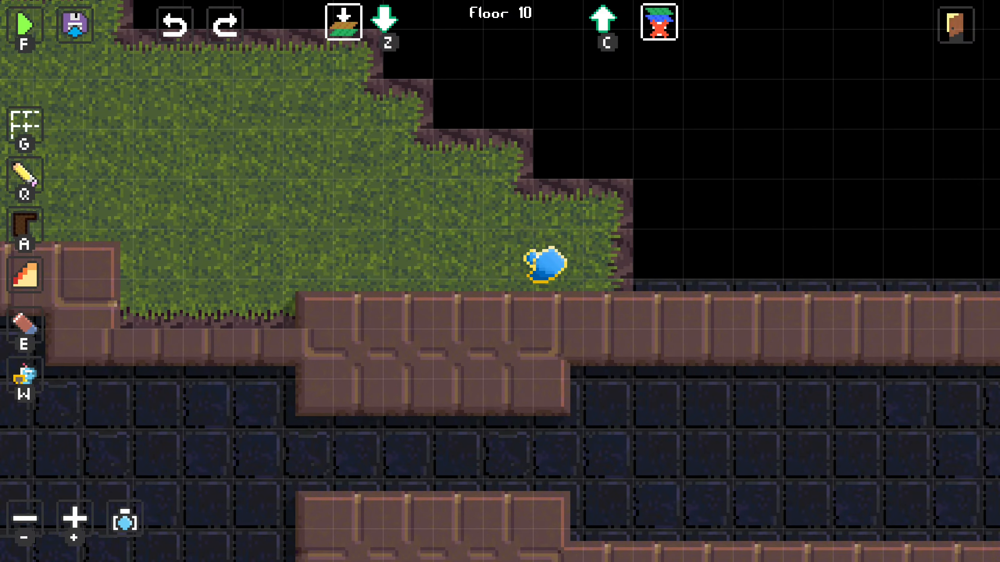
pyautogui.moveTo(545, 265); pyautogui.dragTo(725, 272)
pyautogui.moveTo(726, 273); pyautogui.dragTo(286, 224, button='middle')
pyautogui.moveTo(286, 223); pyautogui.dragTo(714, 239)
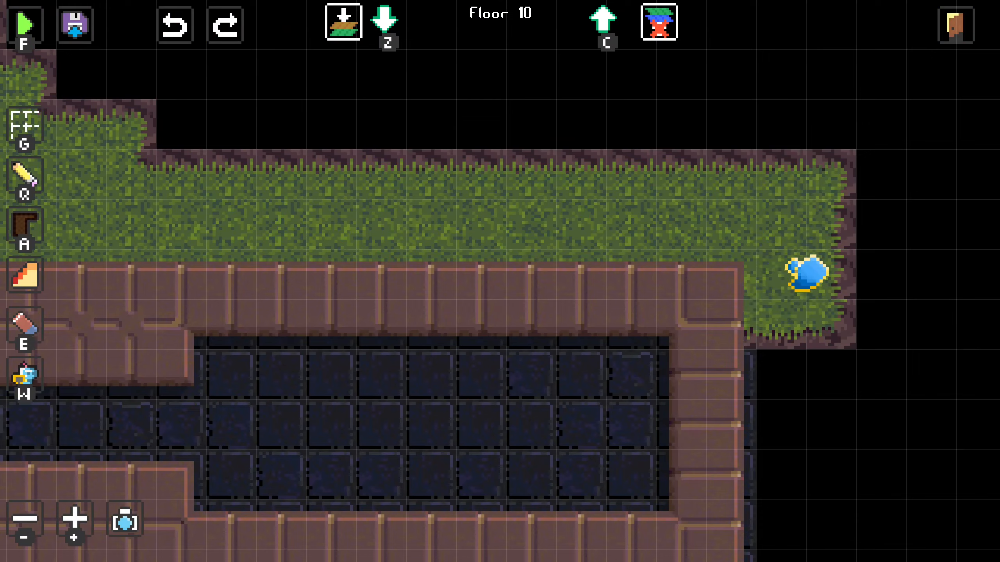
# - Wrap the dirt-edged grass around the eastern room's east side and back west along its south wall
pyautogui.moveTo(777, 386); pyautogui.dragTo(762, 205, button='middle')
pyautogui.moveTo(774, 350); pyautogui.dragTo(780, 365)
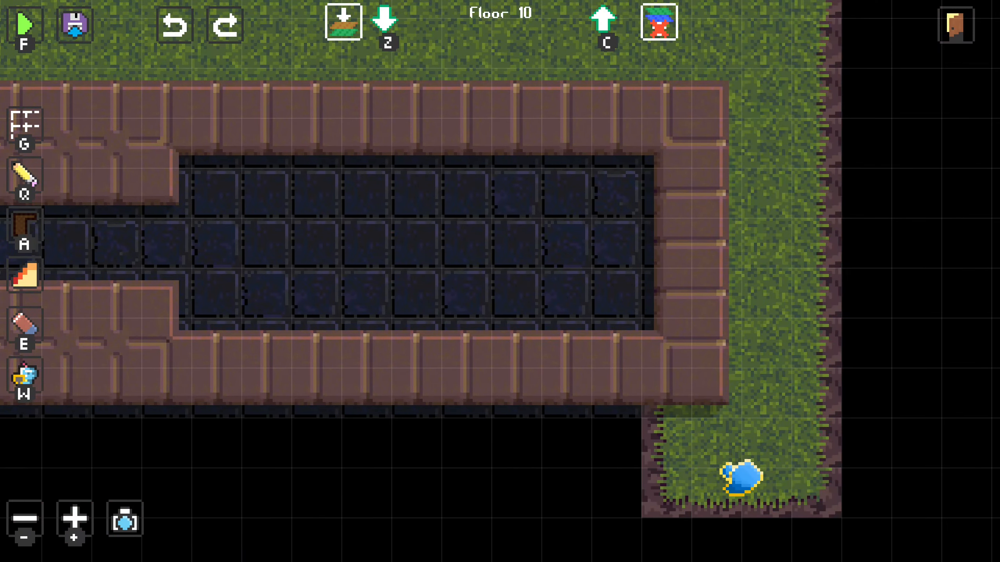
pyautogui.moveTo(741, 476); pyautogui.dragTo(346, 462)
pyautogui.moveTo(346, 462); pyautogui.dragTo(647, 413, button='middle')
pyautogui.moveTo(648, 414); pyautogui.dragTo(386, 392)
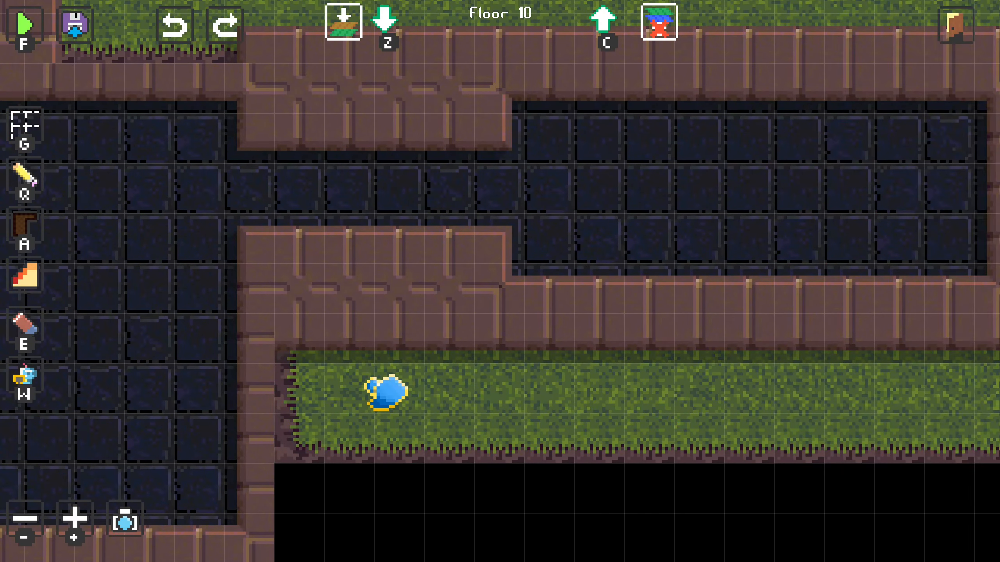
# - Continue the grass down the main room's outer east wall and around below its southeast corner
pyautogui.moveTo(386, 392); pyautogui.dragTo(476, 262, button='middle')
pyautogui.moveTo(476, 261)
pyautogui.mouseDown()
pyautogui.moveTo(462, 442)
pyautogui.moveTo(370, 493)
pyautogui.mouseUp()
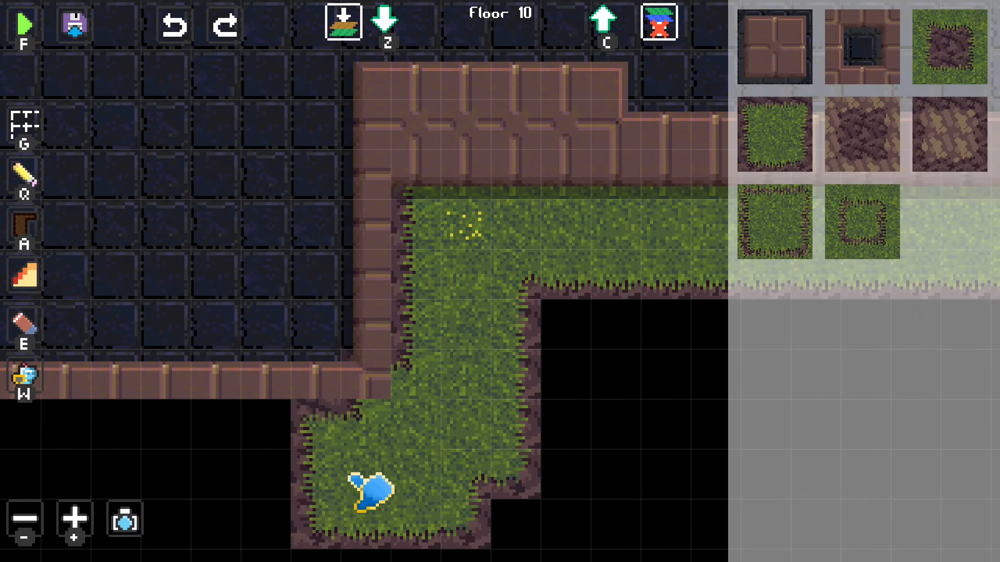
pyautogui.moveTo(370, 492); pyautogui.dragTo(412, 463, button='middle')
pyautogui.moveTo(413, 462); pyautogui.dragTo(230, 440)
# - Playtest the joined grass by walking the character out of the main room and around its north wall, and return to editing
pyautogui.press('f')
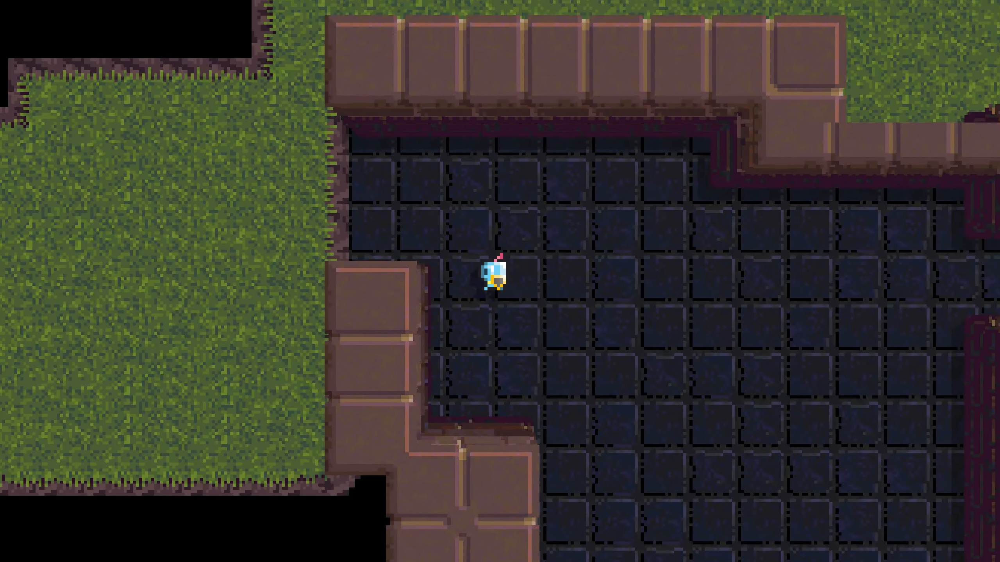
pyautogui.press('d')
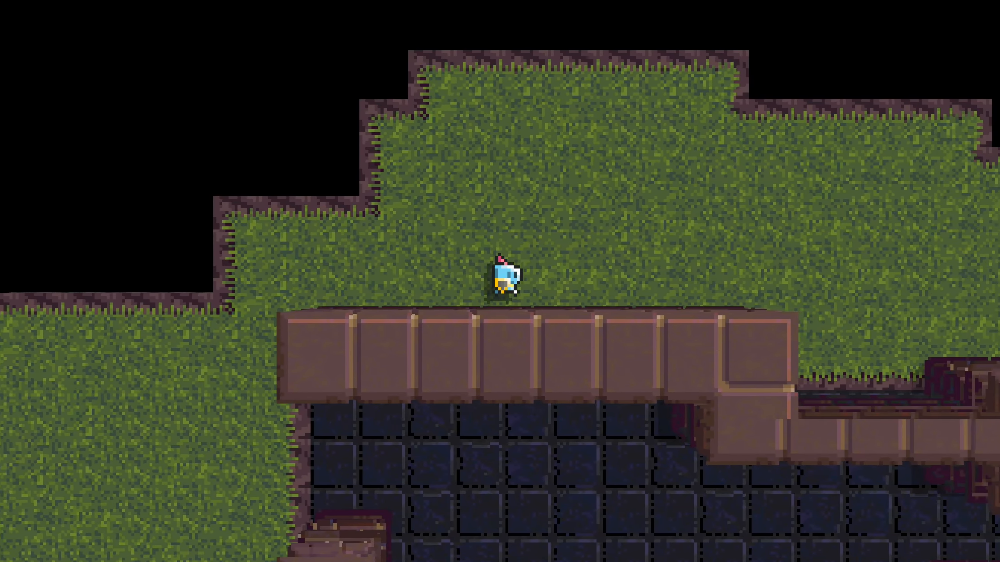
pyautogui.press('a')
pyautogui.press('s')
pyautogui.press('f')
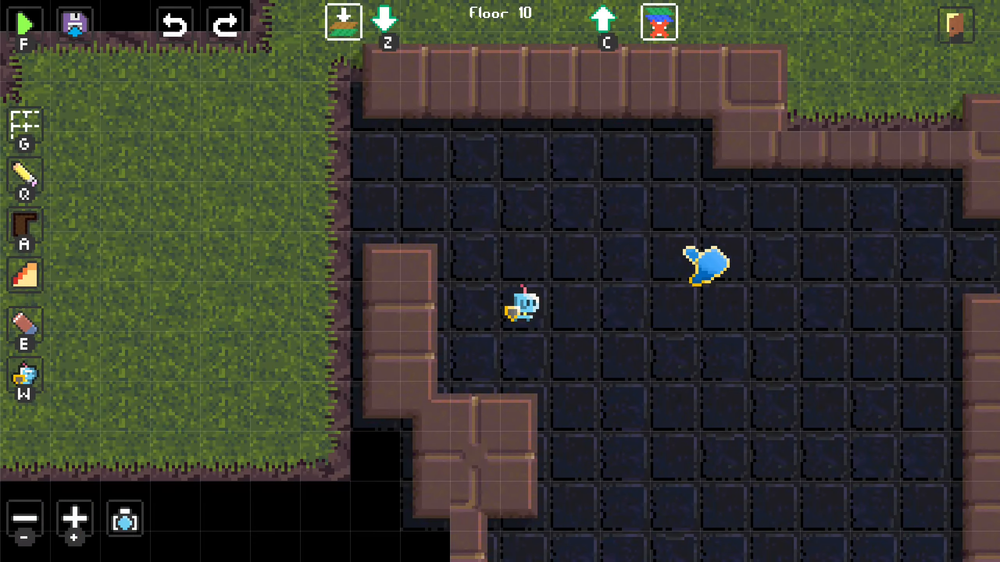
pyautogui.press('c')
pyautogui.press('z')
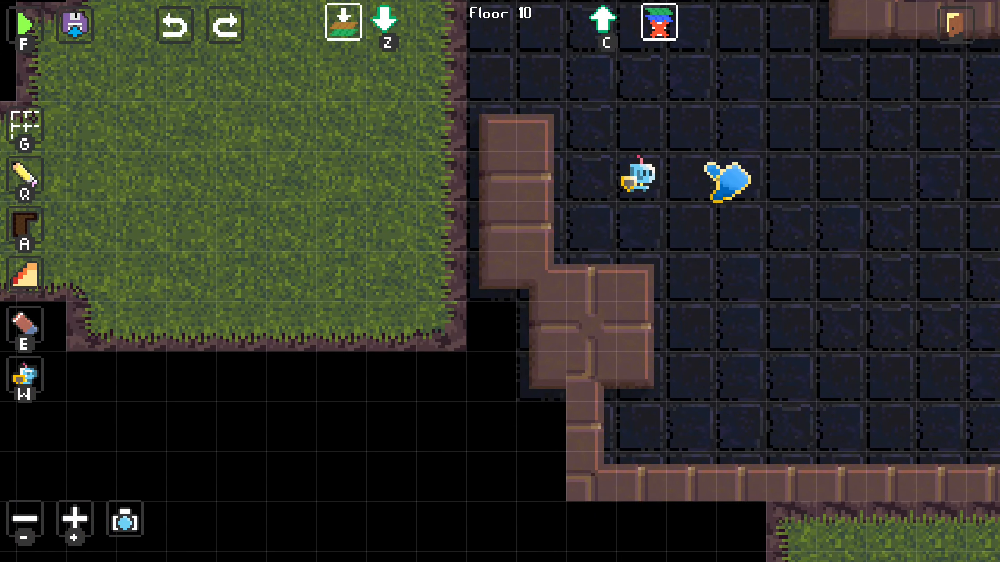
# - Enlarge the western grass field to the south and west with the dirt-edged grass brush, filling its interior gaps
pyautogui.moveTo(561, 225); pyautogui.dragTo(782, 198, button='middle')
pyautogui.press('a')
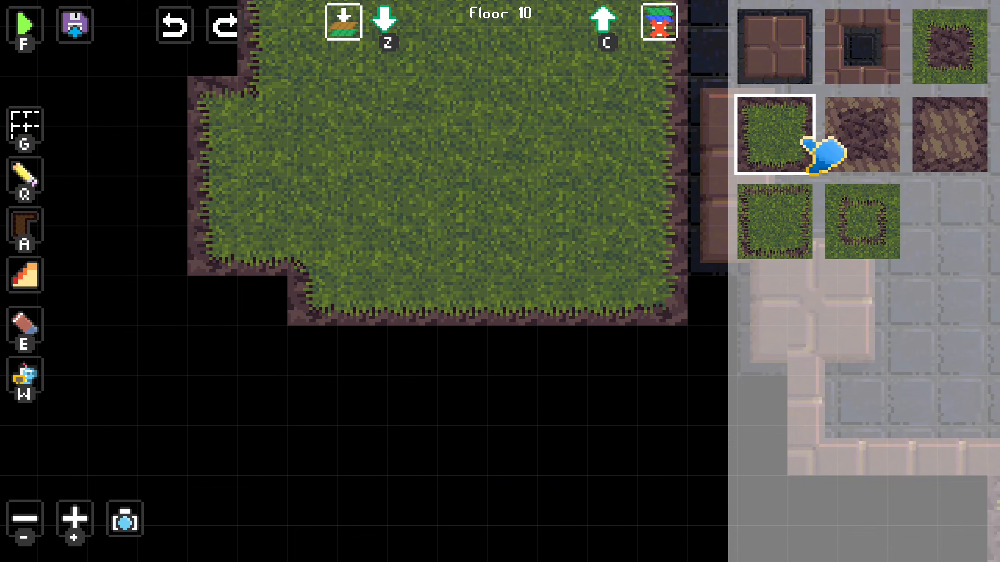
pyautogui.moveTo(573, 275)
pyautogui.mouseDown()
pyautogui.moveTo(263, 480)
pyautogui.moveTo(227, 374)
pyautogui.mouseUp()
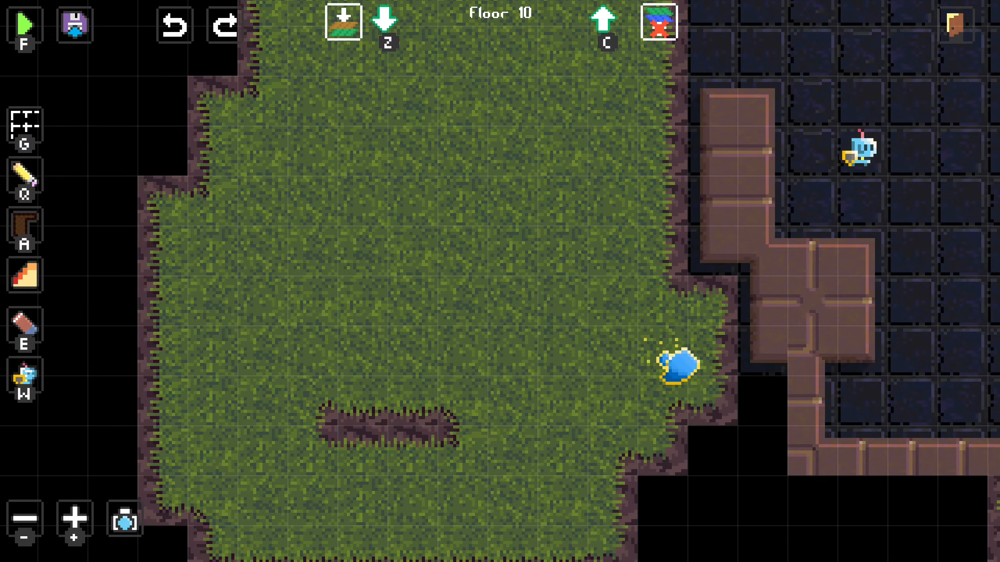
pyautogui.moveTo(214, 469)
pyautogui.mouseDown()
pyautogui.moveTo(194, 59)
pyautogui.moveTo(155, 550)
pyautogui.moveTo(60, 228)
pyautogui.moveTo(138, 201)
pyautogui.mouseUp()
pyautogui.moveTo(280, 268); pyautogui.dragTo(421, 332, button='middle')
pyautogui.moveTo(252, 168); pyautogui.dragTo(196, 414)
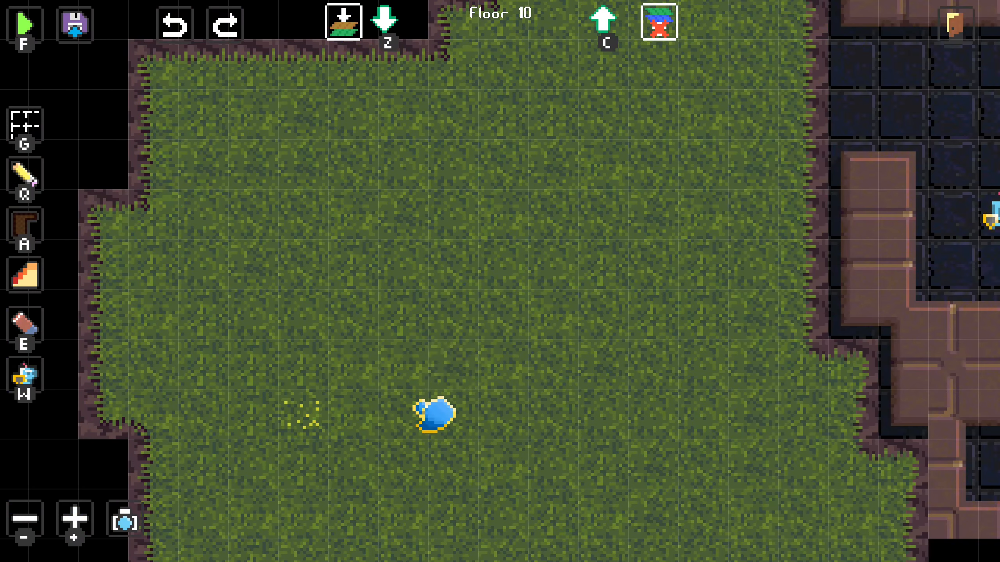
# - Paint a large grass-edged dirt patch inside the western field, with a smaller grass patch in its middle
pyautogui.moveTo(523, 318); pyautogui.dragTo(428, 330, button='middle')
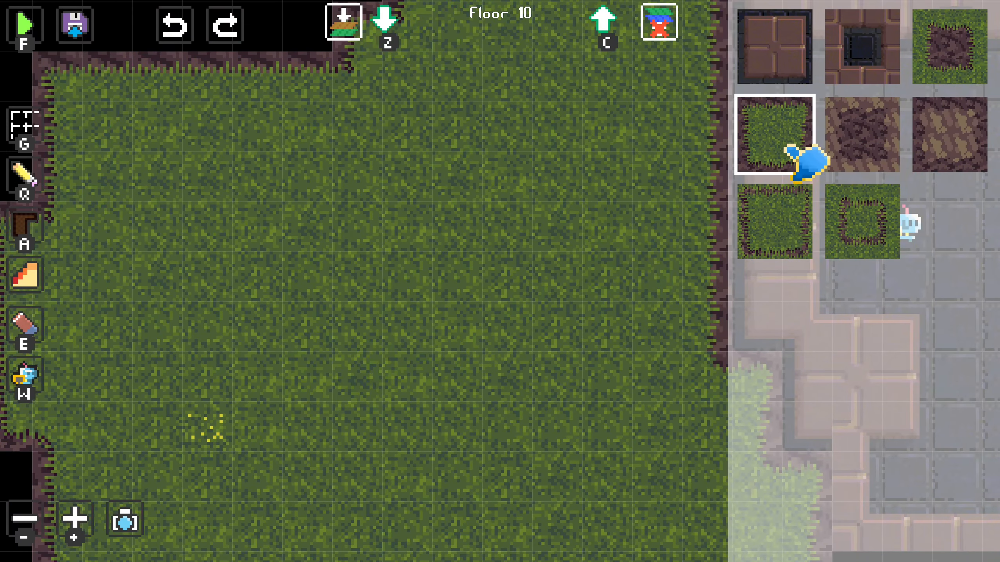
pyautogui.moveTo(233, 197)
pyautogui.mouseDown()
pyautogui.moveTo(286, 230)
pyautogui.moveTo(645, 350)
pyautogui.moveTo(340, 518)
pyautogui.moveTo(569, 289)
pyautogui.moveTo(487, 395)
pyautogui.moveTo(517, 320)
pyautogui.mouseUp()
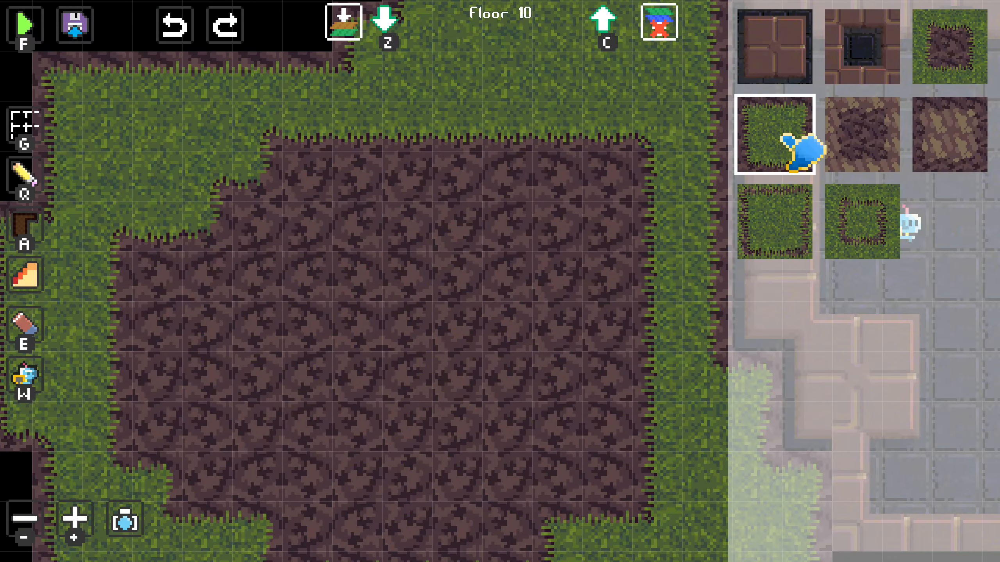
pyautogui.moveTo(355, 331)
pyautogui.mouseDown()
pyautogui.moveTo(536, 398)
pyautogui.moveTo(402, 393)
pyautogui.moveTo(408, 291)
pyautogui.mouseUp()
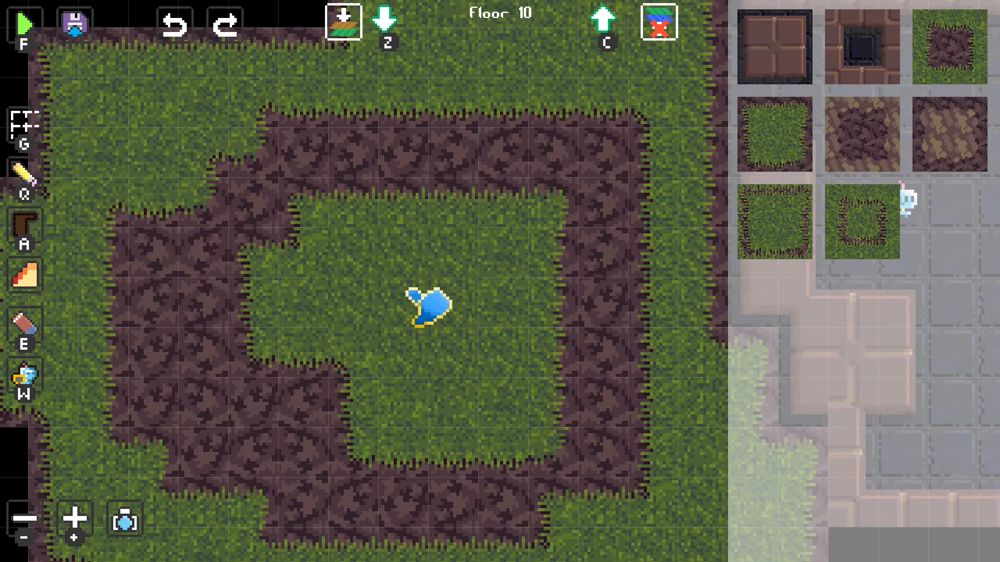
# - Playtest the western field by walking the character along the dirt ring, and return to editing
pyautogui.press('f')
pyautogui.press('a')
pyautogui.press('w')
pyautogui.press('s')
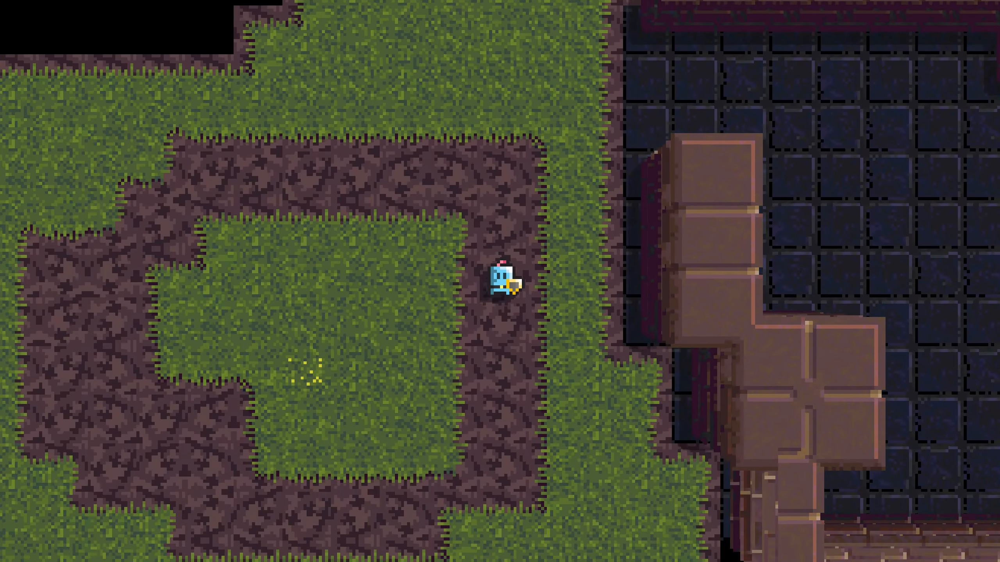
pyautogui.press('s')
pyautogui.press('a')
pyautogui.press('d')
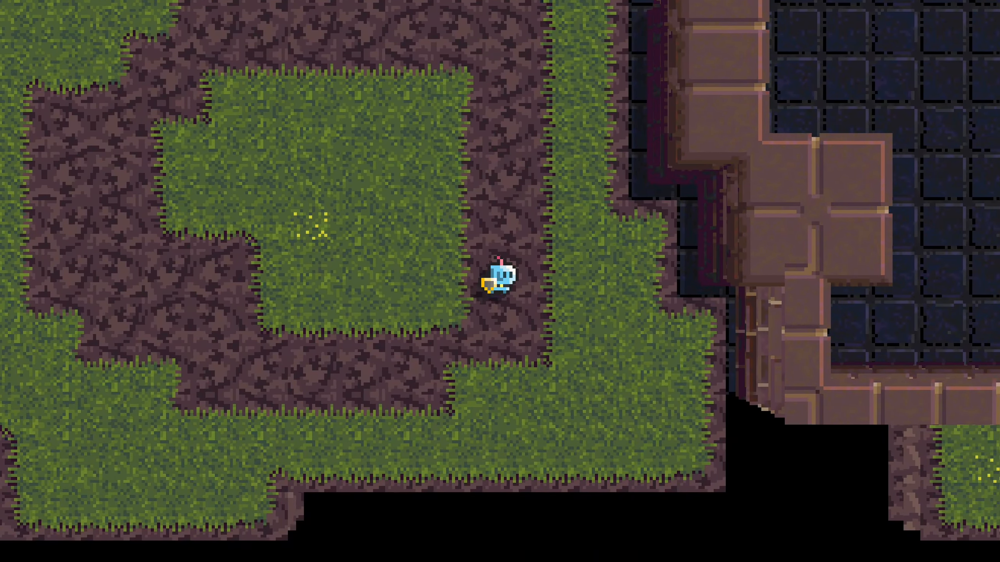
pyautogui.press('f')
# - Paint a large dirt-edged sandy ground area south of the main room, between the western and eastern grass
pyautogui.moveTo(633, 224); pyautogui.dragTo(514, 222, button='middle')
pyautogui.press('a')
pyautogui.moveTo(498, 346); pyautogui.dragTo(504, 291, button='middle')
pyautogui.click(954, 134)
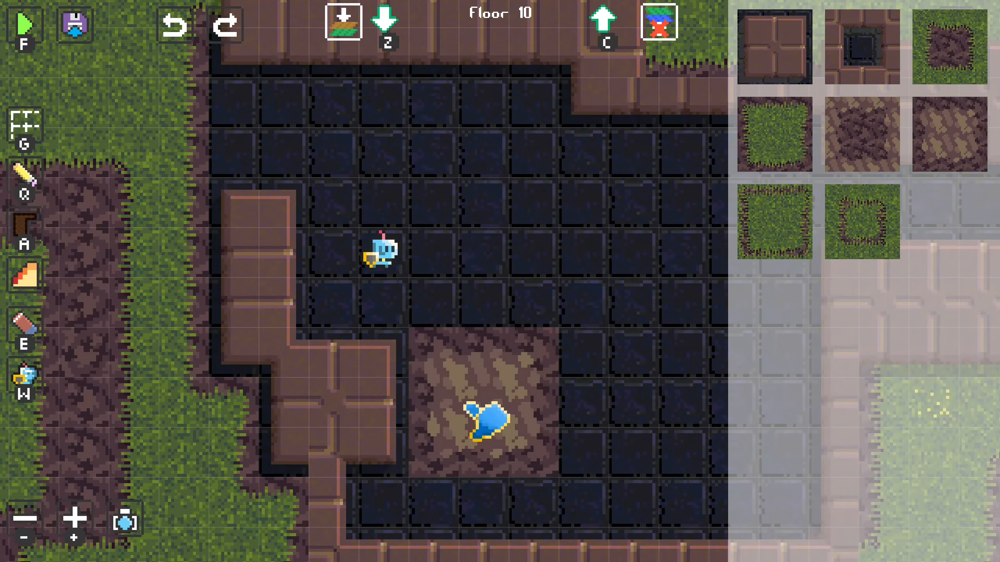
pyautogui.moveTo(462, 406); pyautogui.dragTo(500, 1, button='middle')
pyautogui.moveTo(427, 240)
pyautogui.mouseDown()
pyautogui.moveTo(468, 234)
pyautogui.moveTo(243, 378)
pyautogui.moveTo(699, 396)
pyautogui.moveTo(330, 496)
pyautogui.moveTo(908, 454)
pyautogui.moveTo(773, 284)
pyautogui.moveTo(589, 282)
pyautogui.mouseUp()
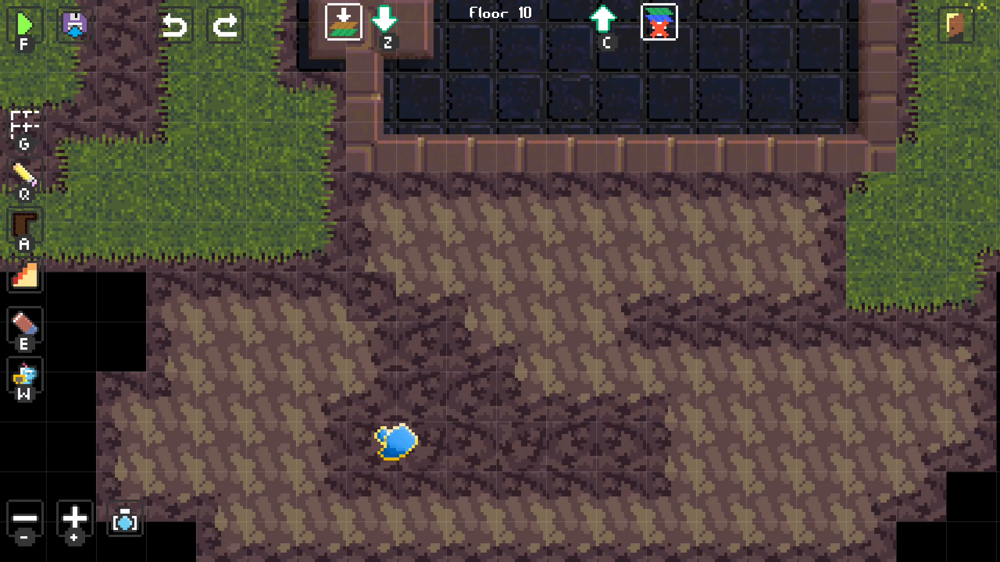
pyautogui.moveTo(395, 441); pyautogui.dragTo(443, 323)
pyautogui.moveTo(383, 306); pyautogui.dragTo(404, 255)
pyautogui.moveTo(252, 315)
pyautogui.mouseDown()
pyautogui.moveTo(244, 382)
pyautogui.moveTo(561, 462)
pyautogui.mouseUp()
pyautogui.moveTo(338, 393); pyautogui.dragTo(409, 378, button='middle')
# - Playtest by walking the character around the main room's western opening, and return to editing
pyautogui.press('Left')
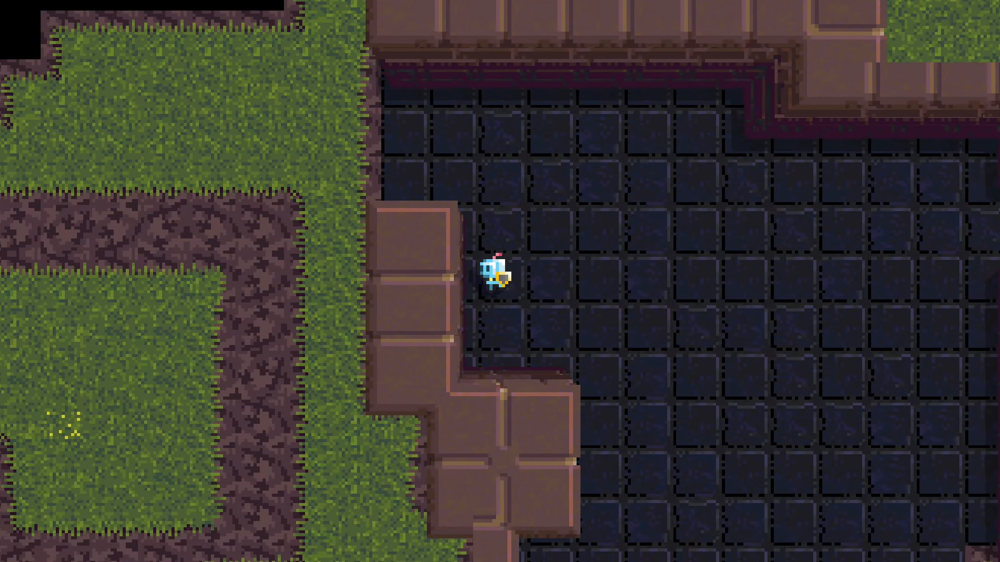
pyautogui.press('Up')
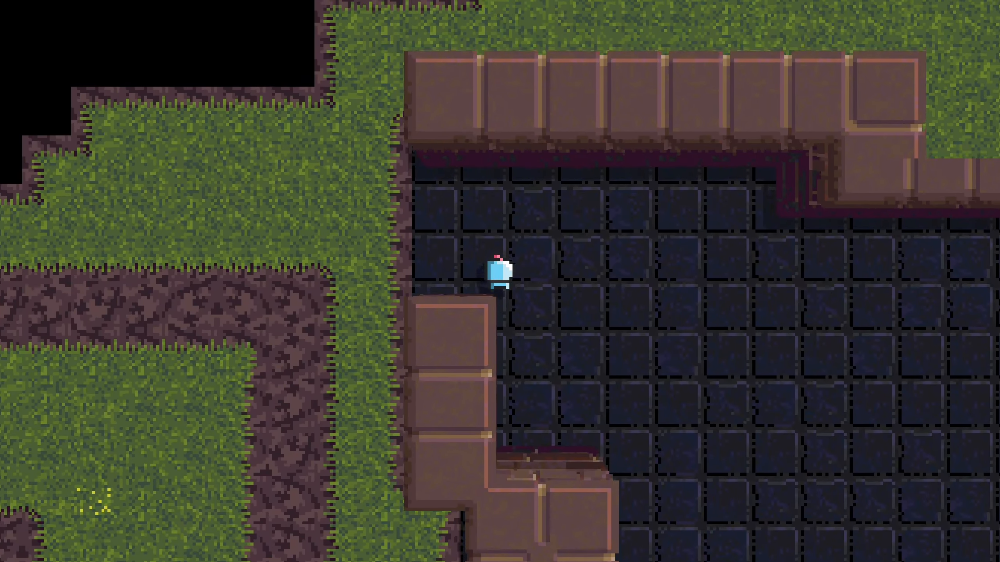
pyautogui.press('Left')
pyautogui.press('Down')
pyautogui.press('Right')
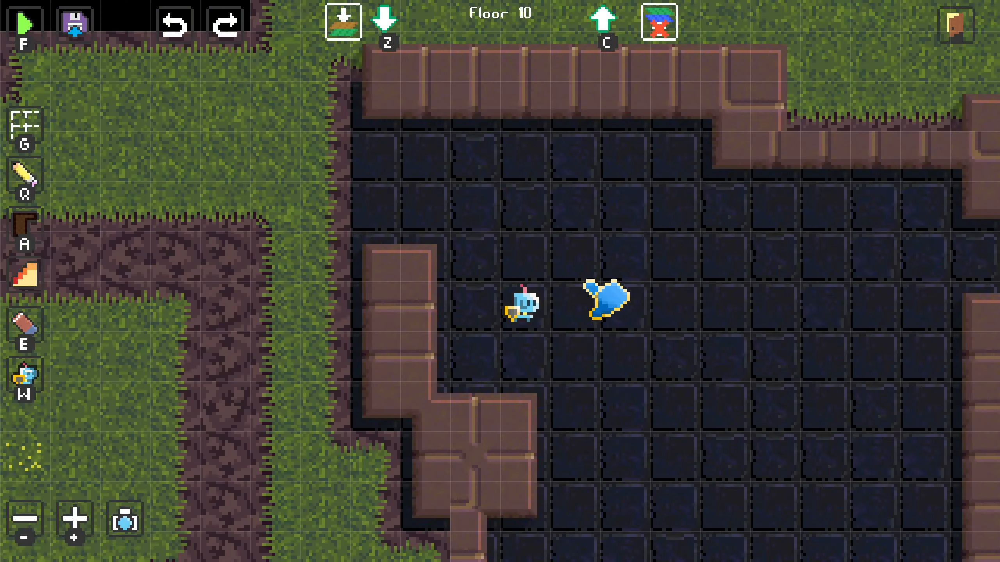
# - Paint sandy-edged dirt over the main room's southwest part and the ground outside its west wall
pyautogui.moveTo(670, 352); pyautogui.dragTo(633, 209, button='middle')
pyautogui.press('q')
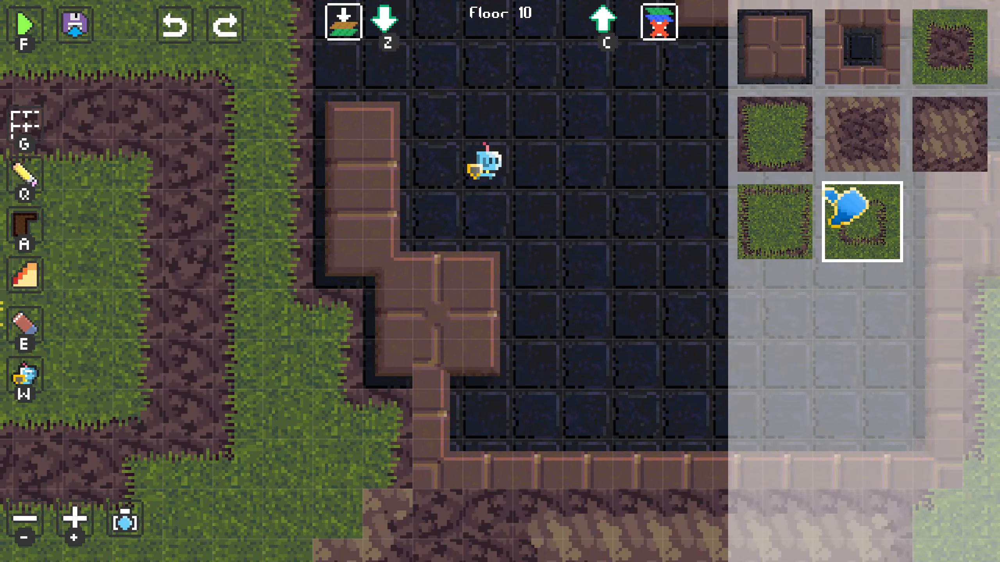
pyautogui.click(858, 130)
pyautogui.moveTo(288, 114)
pyautogui.mouseDown()
pyautogui.moveTo(543, 450)
pyautogui.moveTo(574, 519)
pyautogui.moveTo(635, 337)
pyautogui.mouseUp()
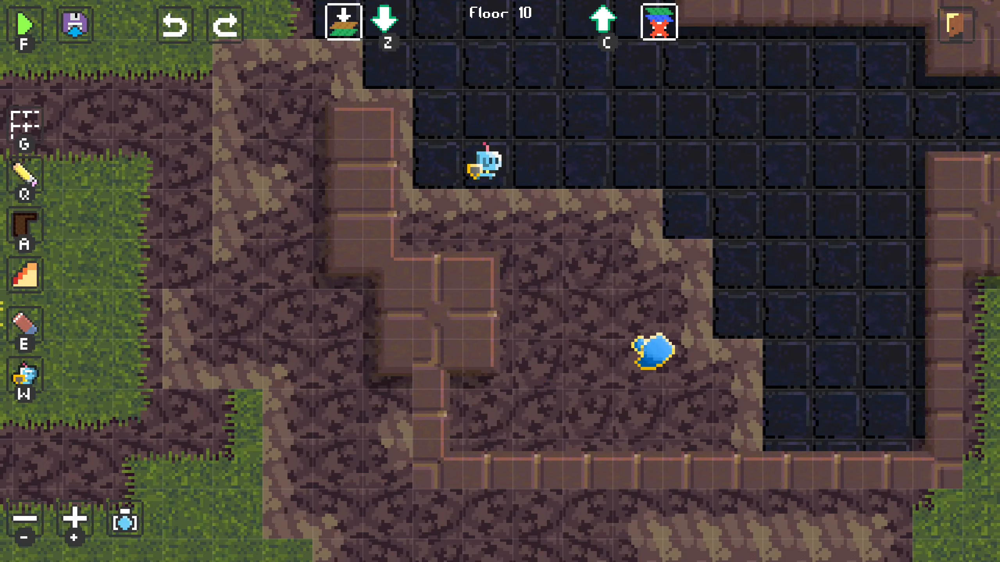
# - Extend the sandy-edged dirt across the main room's southeast part and the ground beyond its east wall
pyautogui.press('q')
pyautogui.moveTo(808, 371); pyautogui.dragTo(366, 353, button='middle')
pyautogui.click(862, 130)
pyautogui.moveTo(497, 498); pyautogui.dragTo(586, 293)
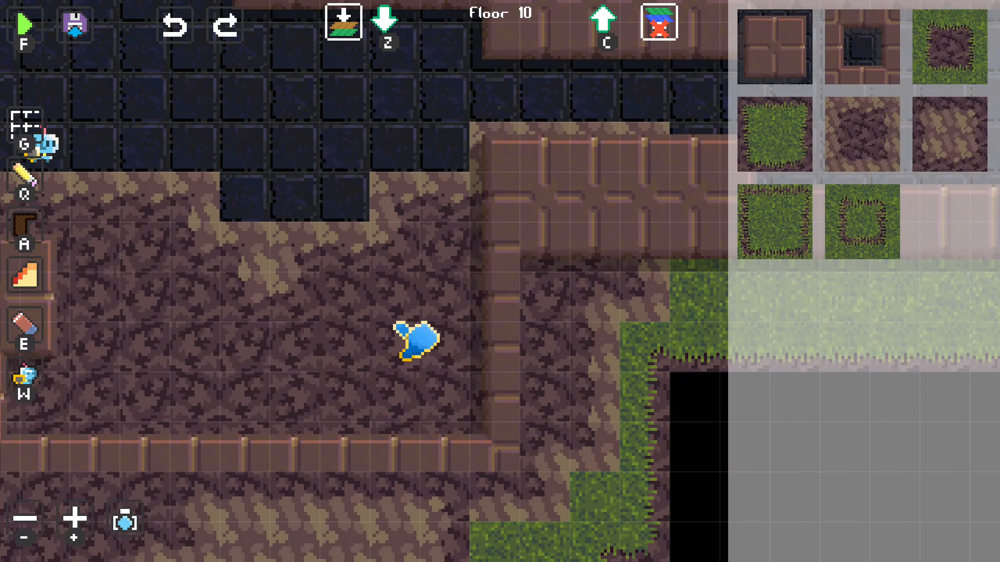
# - Playtest the main room's new dirt floor by walking the character over it, and return to editing
pyautogui.press('f')
pyautogui.press('d')
pyautogui.press('s')
pyautogui.press('w')
pyautogui.press('f')
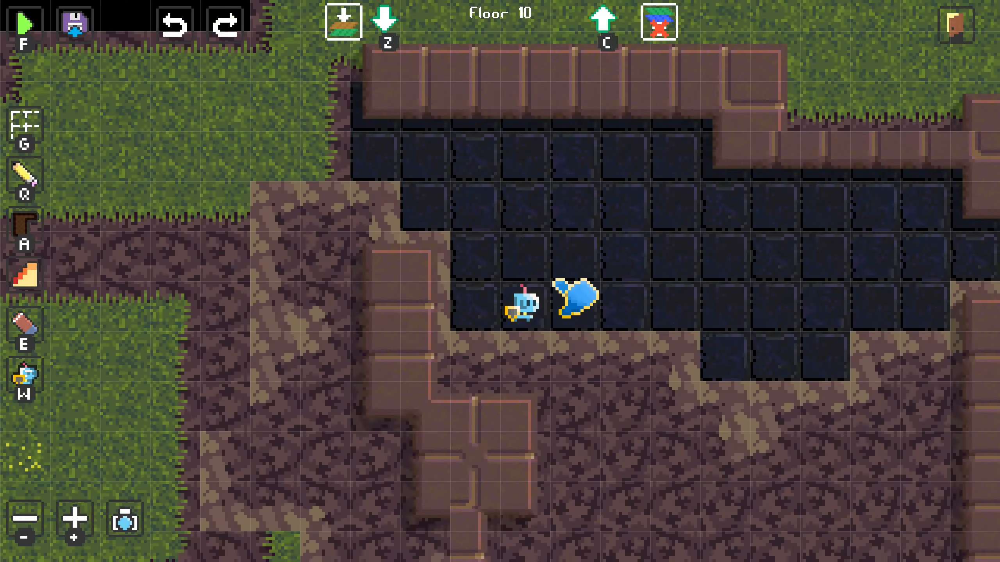
# - Paint grass with thin dirt outlines over the dirt ring in the western field
pyautogui.press('q')
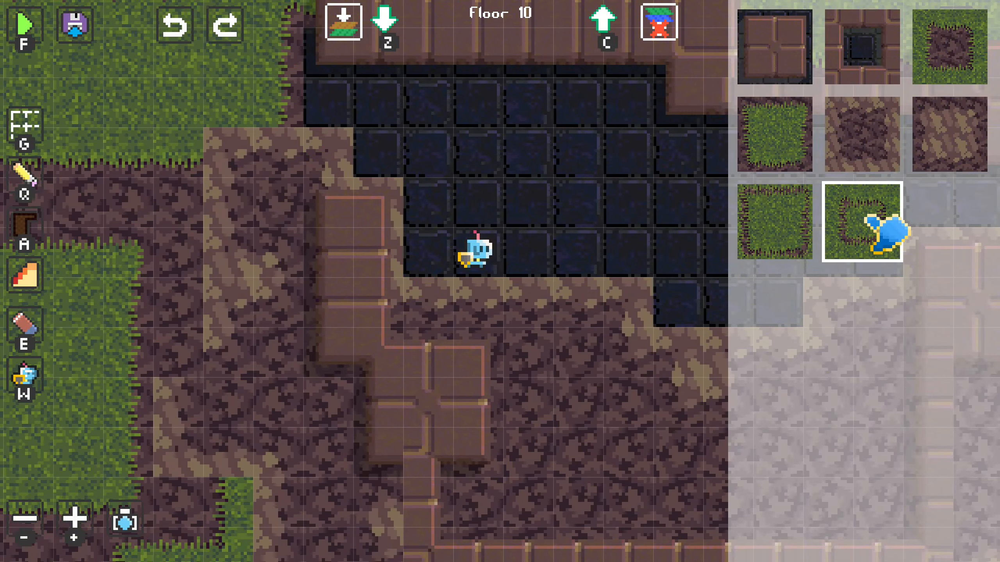
pyautogui.moveTo(301, 295); pyautogui.dragTo(530, 207, button='middle')
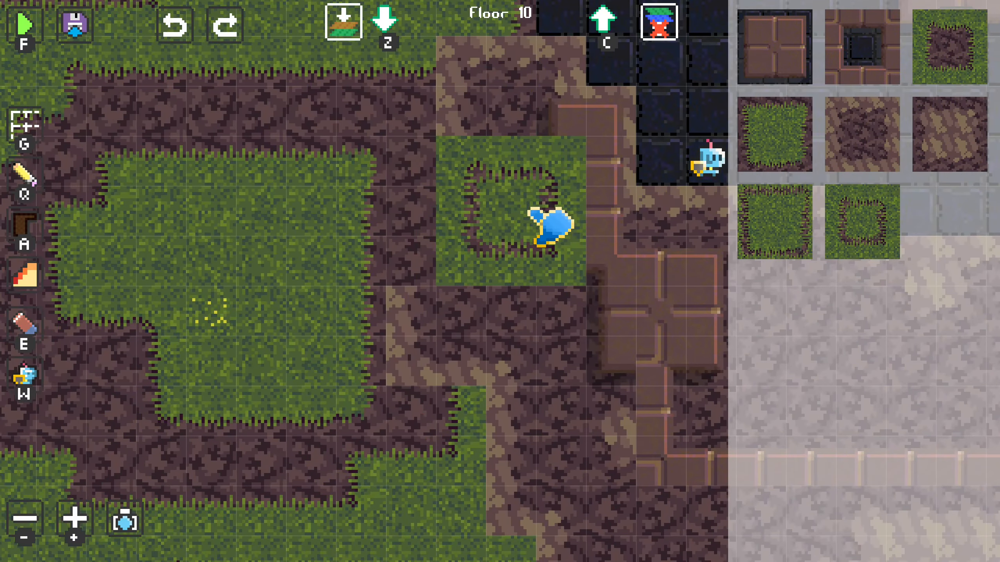
pyautogui.moveTo(457, 225); pyautogui.dragTo(509, 255, button='middle')
pyautogui.moveTo(407, 331)
pyautogui.mouseDown()
pyautogui.moveTo(118, 255)
pyautogui.moveTo(150, 265)
pyautogui.mouseUp()
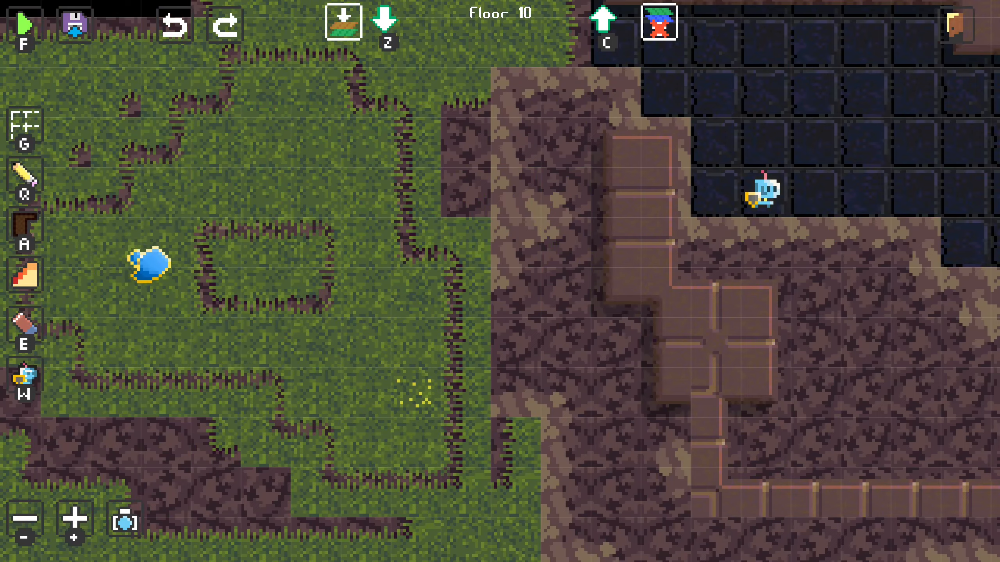
# - Playtest the western grass field by walking the character around its dirt outlines, and return to editing
pyautogui.press('f')
pyautogui.press('w')
pyautogui.press('a')
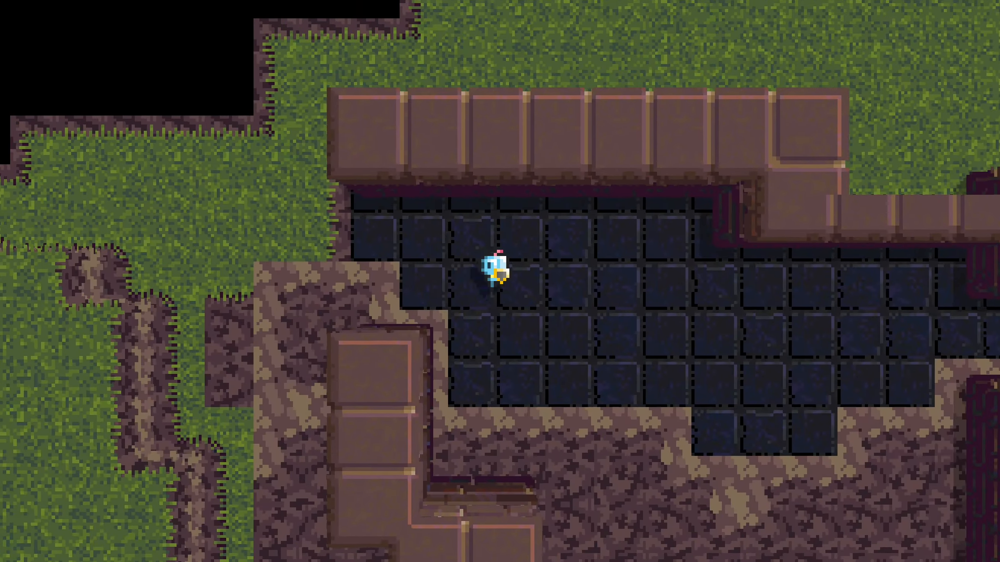
pyautogui.press('s')
pyautogui.press('w')
pyautogui.press('a')
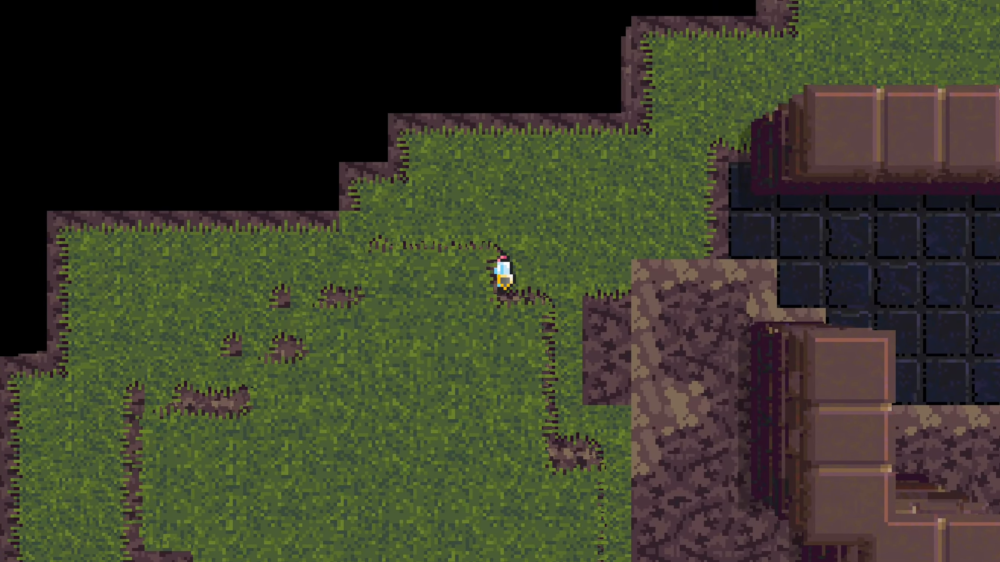
pyautogui.press('a')
pyautogui.press('s')
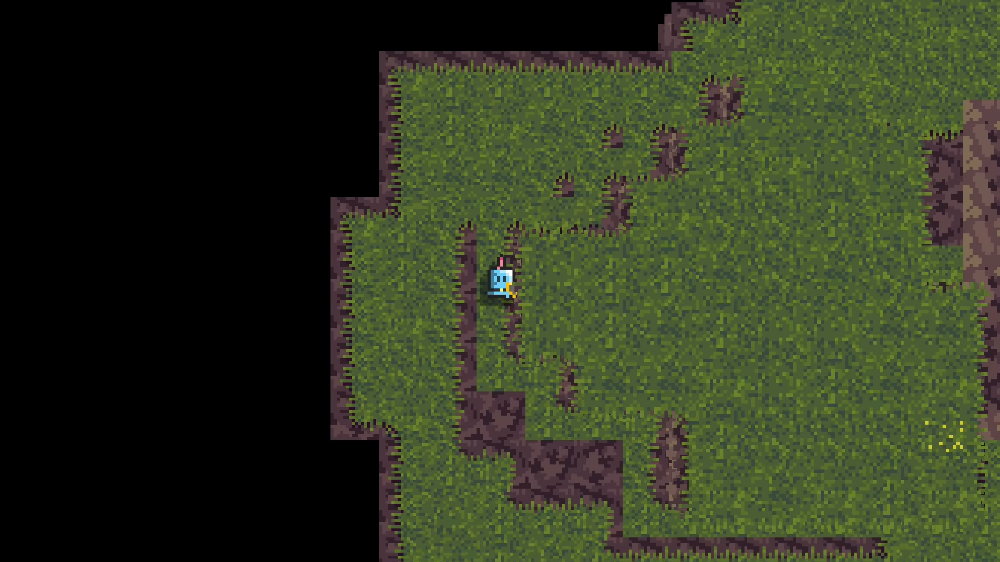
pyautogui.press('s')
pyautogui.press('d')
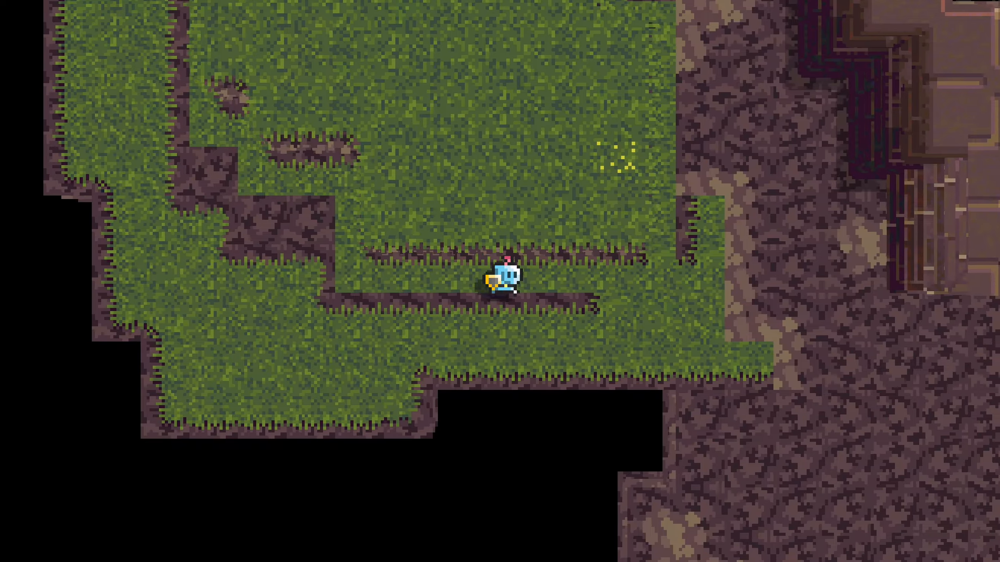
pyautogui.press('w')
pyautogui.press('f')
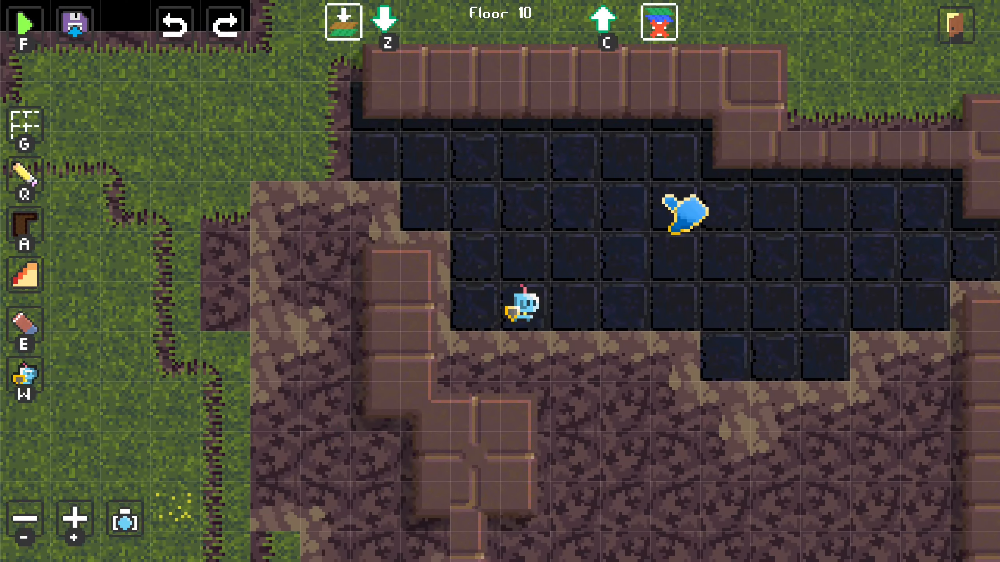
# - Paint an inner dirt-outlined grass ring inside the western field, and playtest it by walking the character around it
pyautogui.click(786, 218)
pyautogui.moveTo(341, 359); pyautogui.dragTo(536, 219, button='middle')
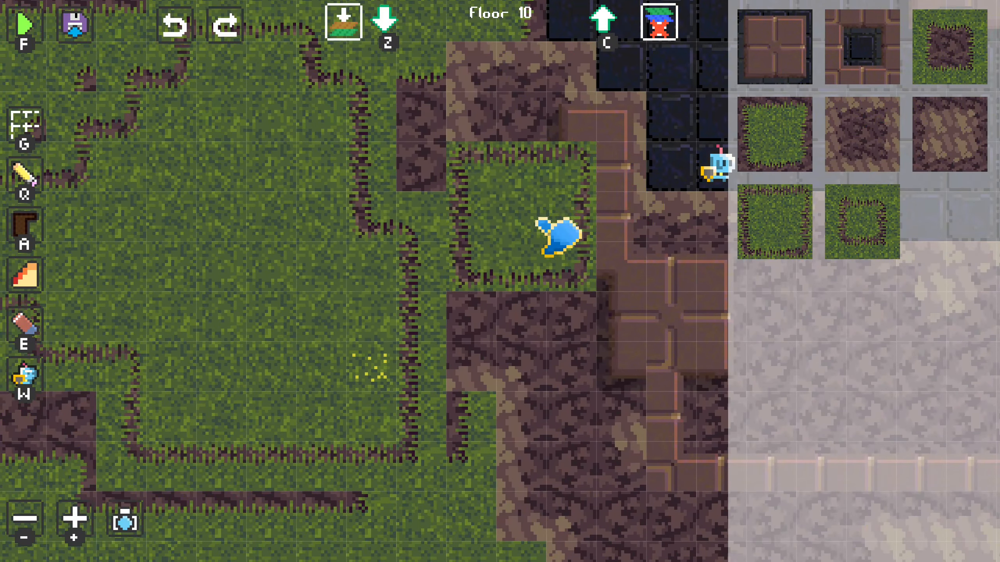
pyautogui.press('f')
pyautogui.press('a')
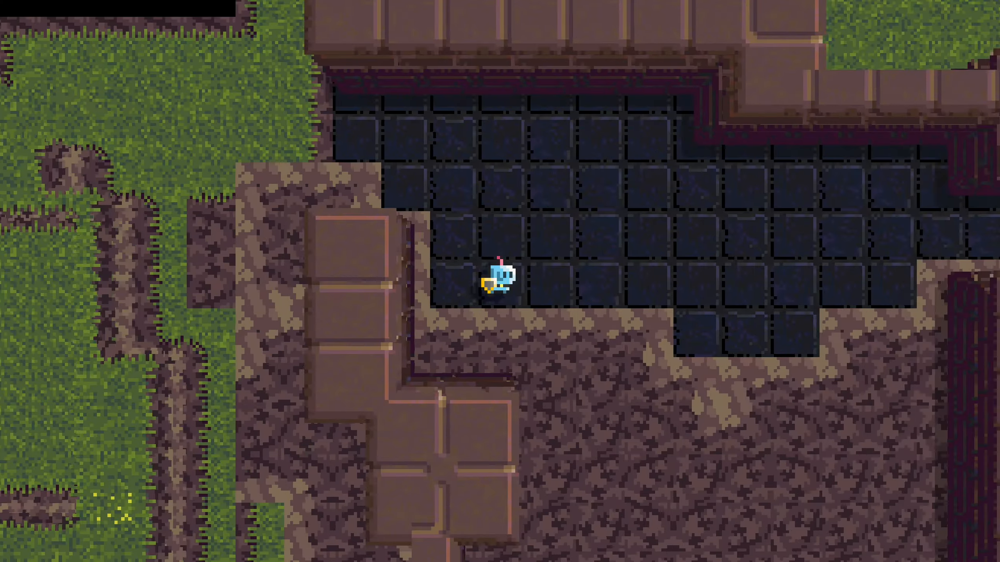
pyautogui.press('w')
pyautogui.press('s')
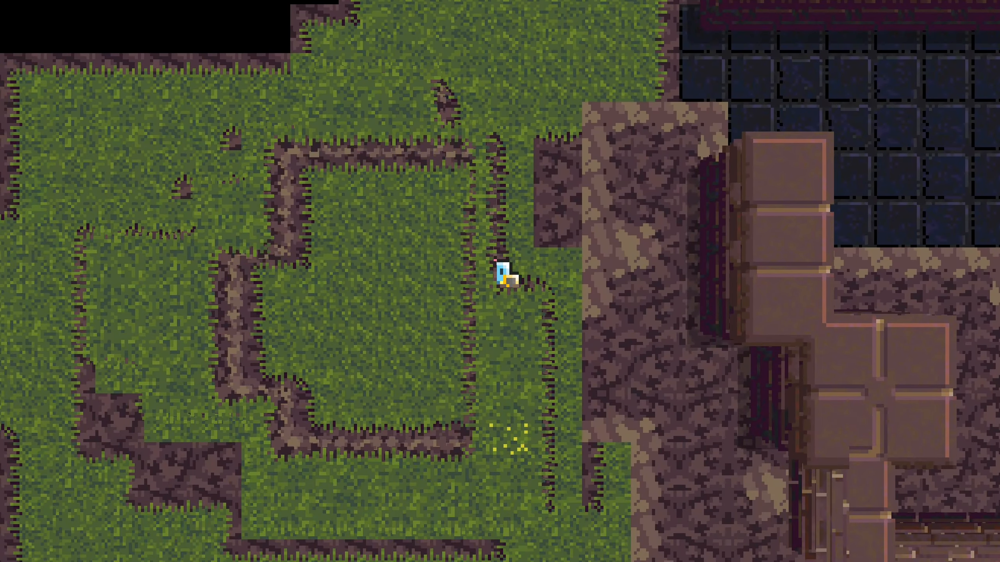
pyautogui.press('d')
pyautogui.press('w')
pyautogui.press('a')
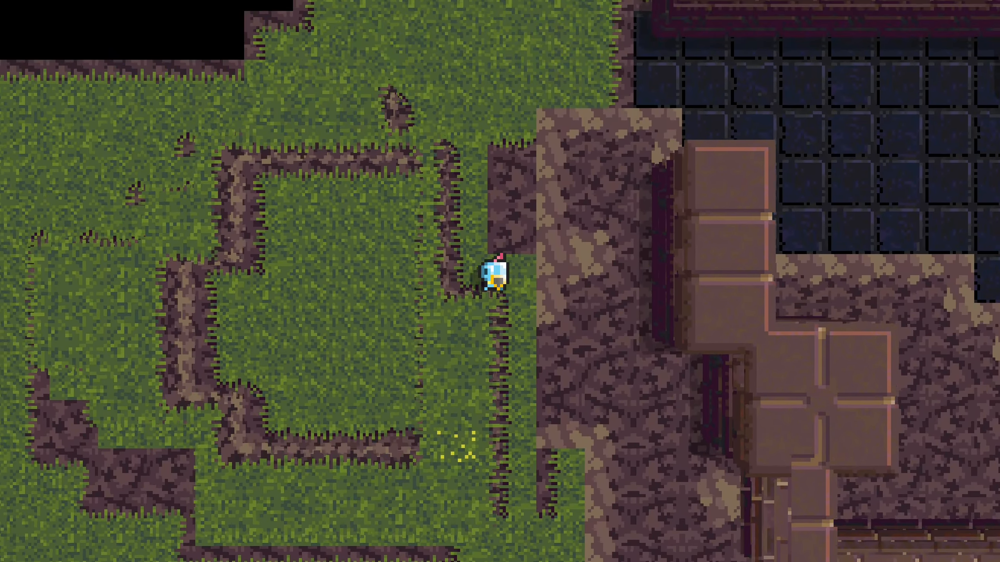
pyautogui.press('f')
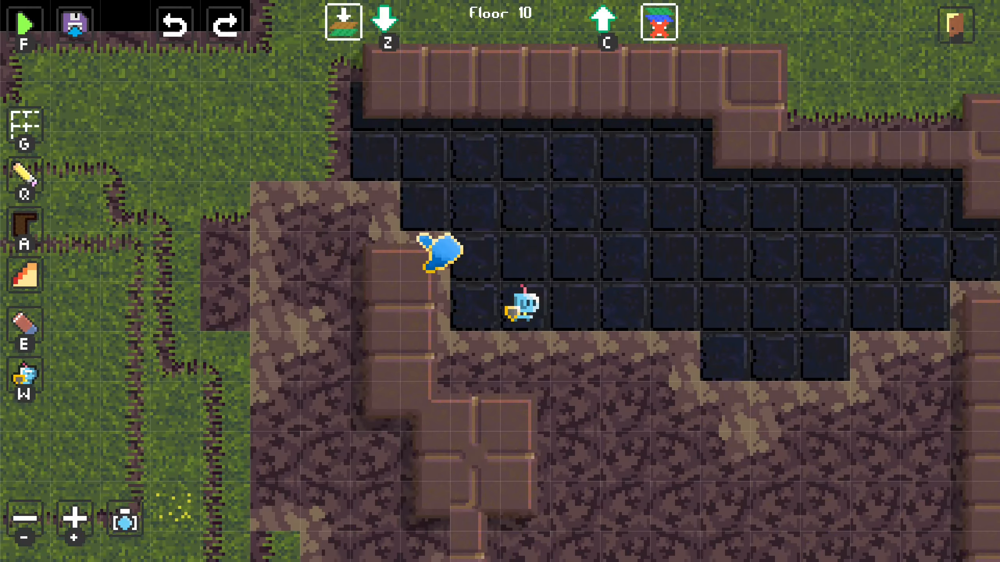
# - Place the wooden door structure for vertical walls in the east wall of the eastern room
pyautogui.moveTo(558, 320); pyautogui.dragTo(492, 267)
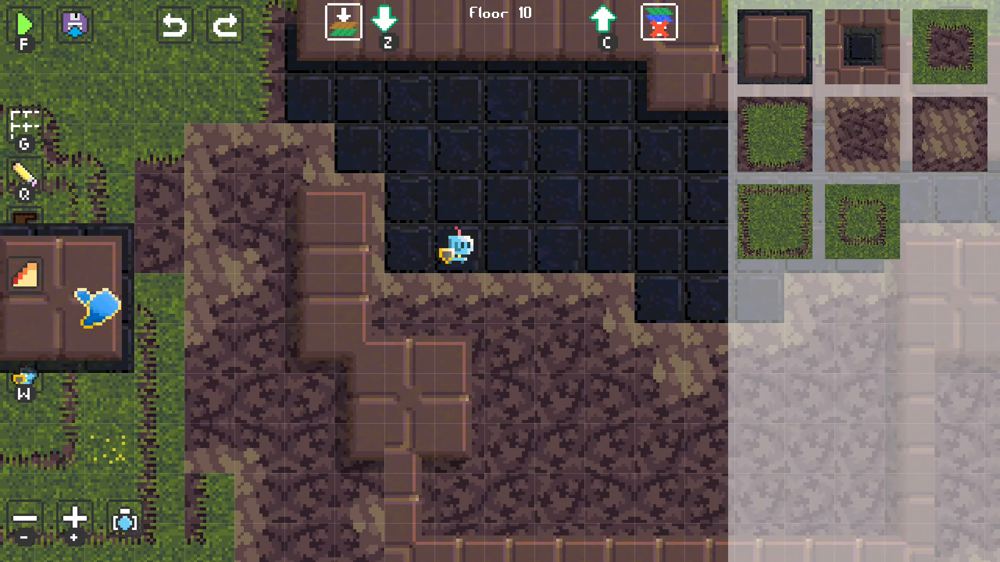
pyautogui.click(24, 279)
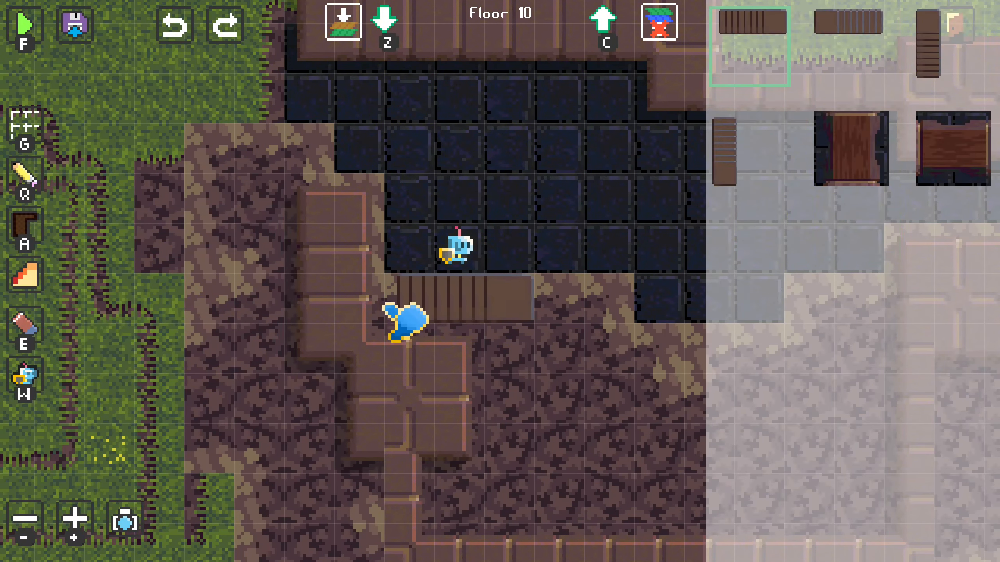
pyautogui.moveTo(433, 296); pyautogui.dragTo(239, 332, button='middle')
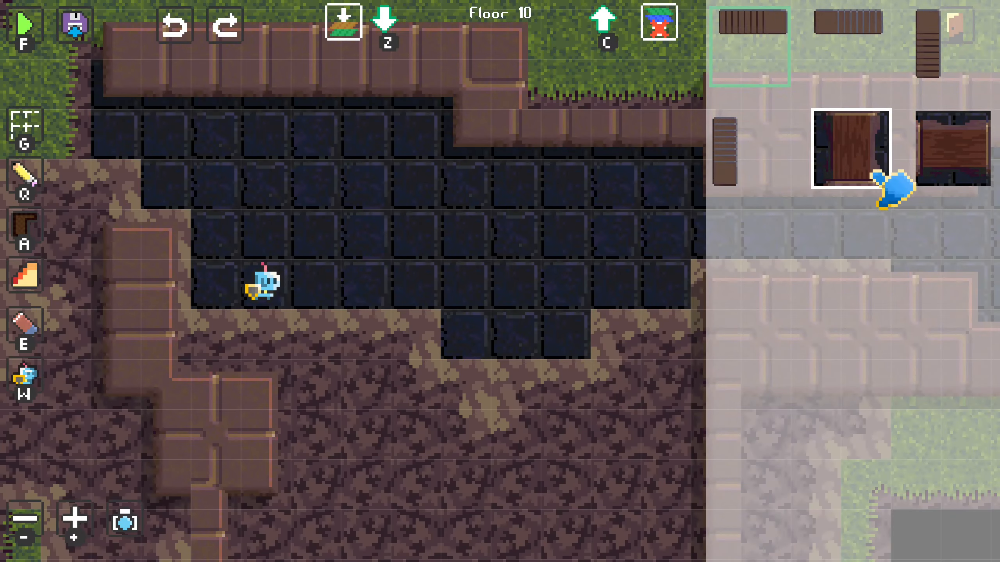
pyautogui.moveTo(463, 290); pyautogui.dragTo(307, 250, button='middle')
pyautogui.click(843, 158)
pyautogui.moveTo(551, 231); pyautogui.dragTo(3, 289, button='middle')
pyautogui.moveTo(449, 237); pyautogui.dragTo(184, 250, button='middle')
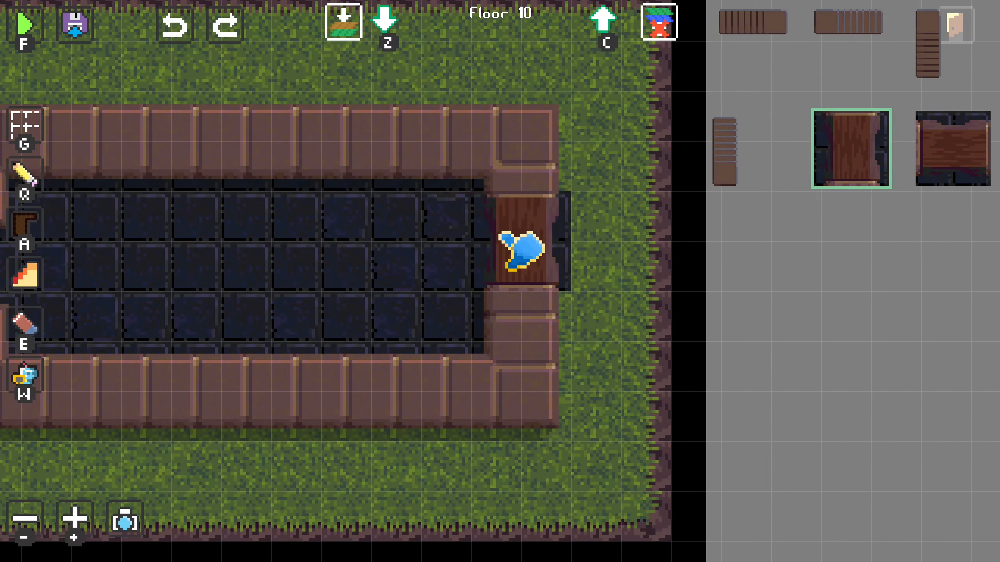
pyautogui.click(511, 243)
# - Playtest the east wall door by walking the character through the corridor to it, and return to editing
pyautogui.press('f')
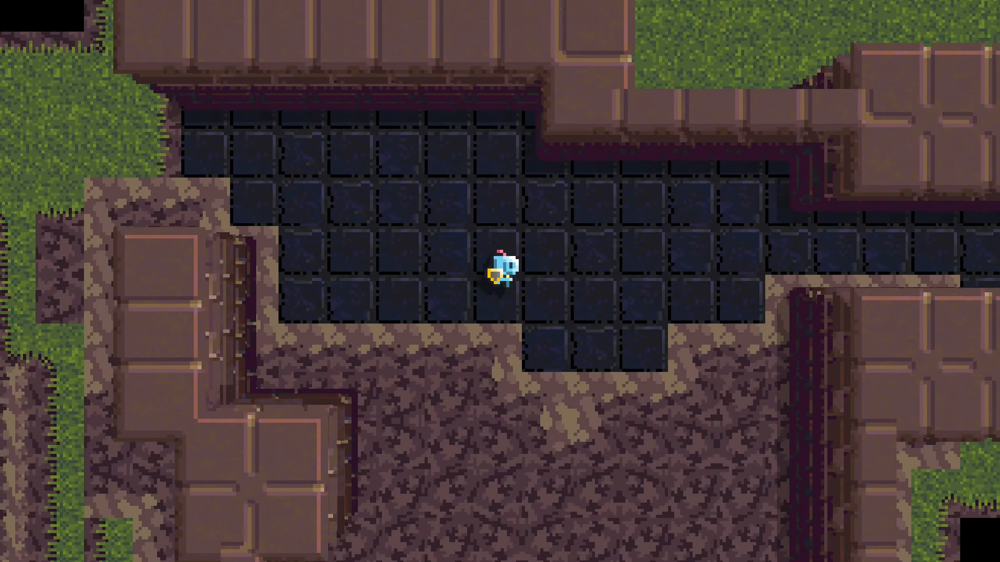
pyautogui.press('Right')
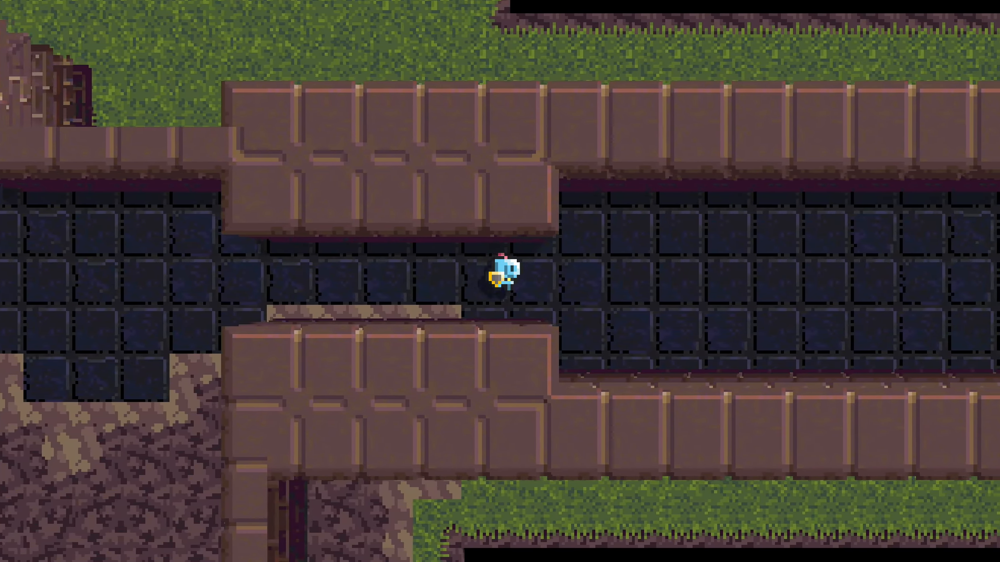
pyautogui.press('Right')
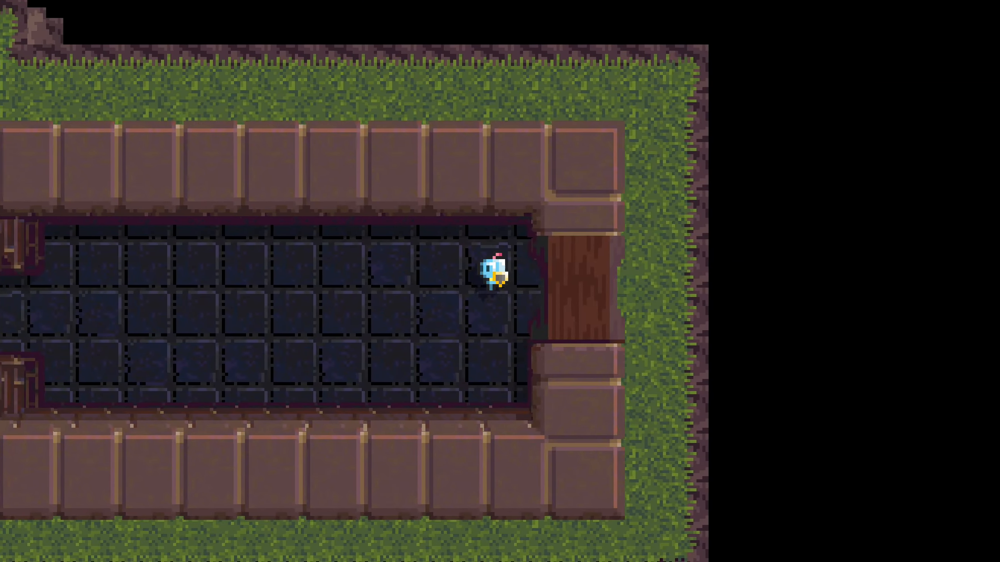
pyautogui.press('Left')
pyautogui.press('Right')
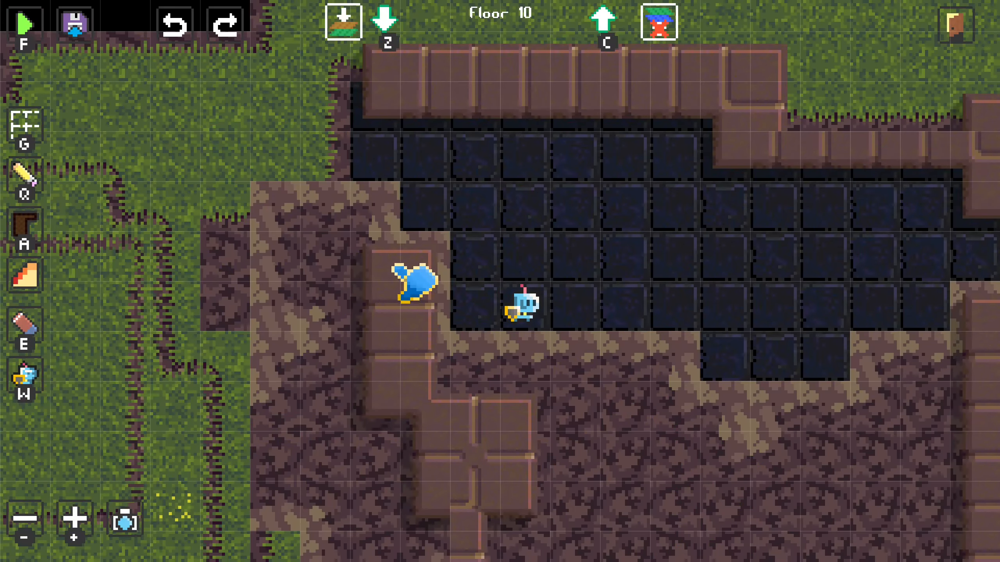
# - Place the wooden door structure for horizontal walls in the south wall of the eastern room
pyautogui.press('q')
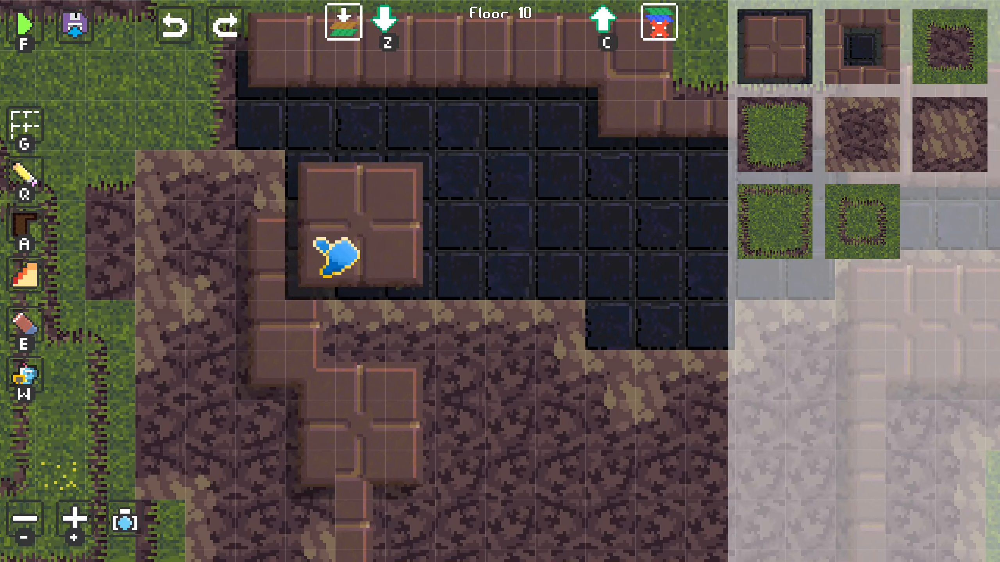
pyautogui.moveTo(624, 271); pyautogui.dragTo(503, 279, button='middle')
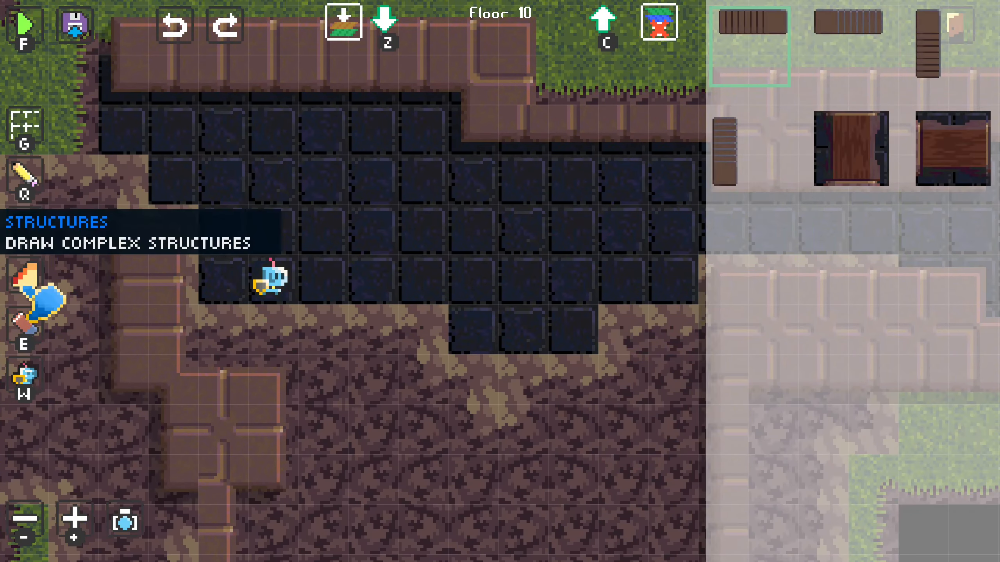
pyautogui.press('Down')
pyautogui.press('Right')
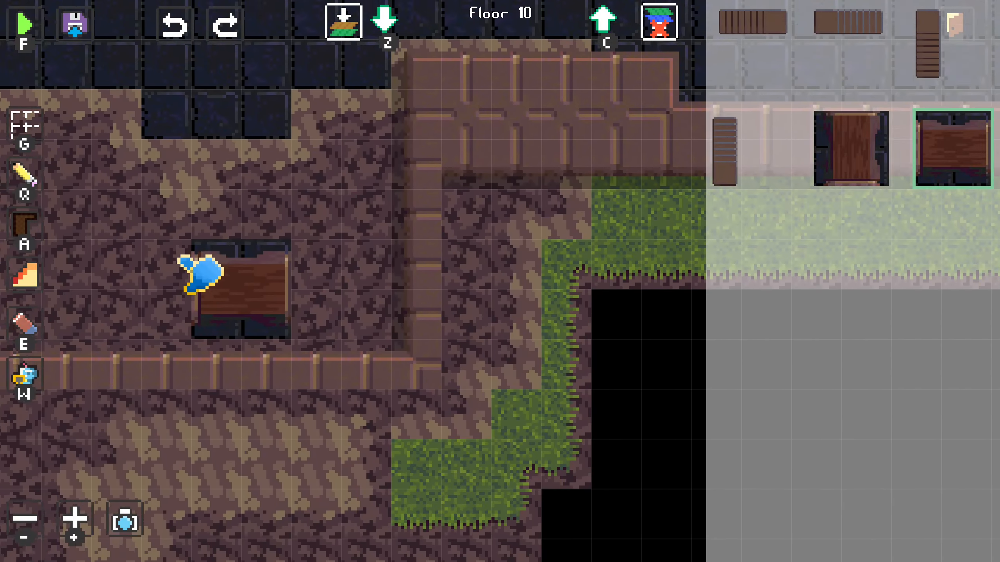
# - Playtest the south wall door by walking the character toward the eastern room, and return to editing
pyautogui.press('Right')
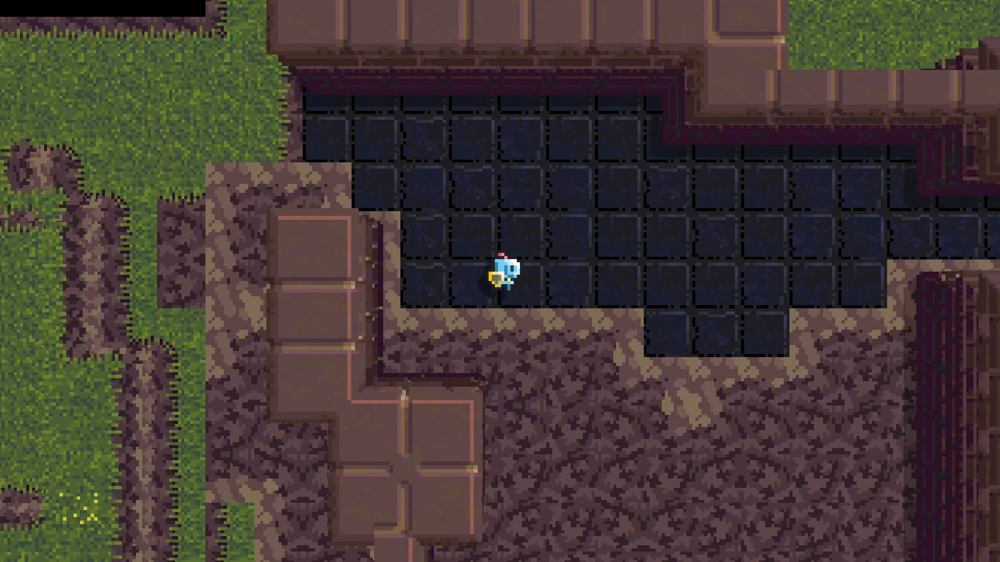
pyautogui.press('Up')
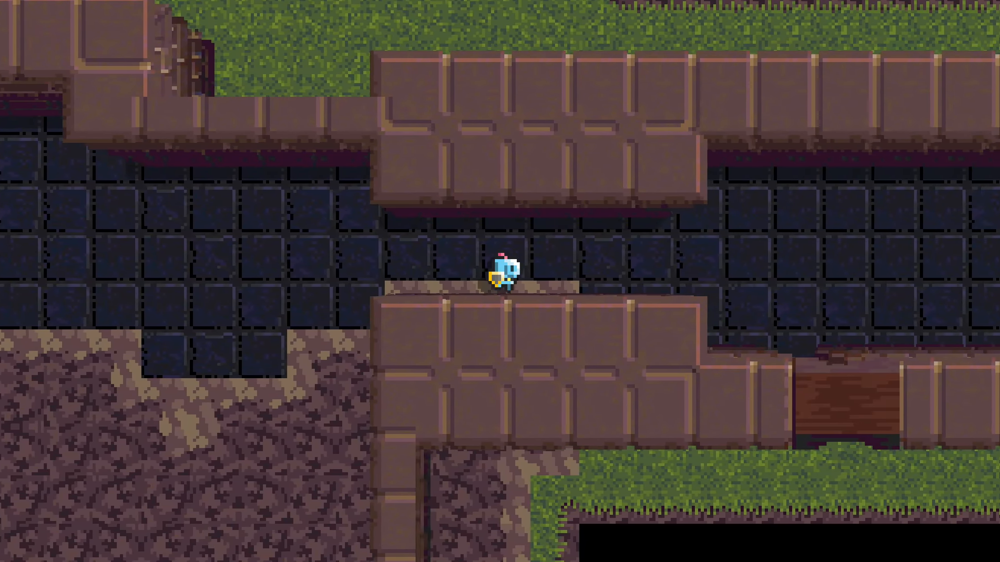
pyautogui.press('Down')
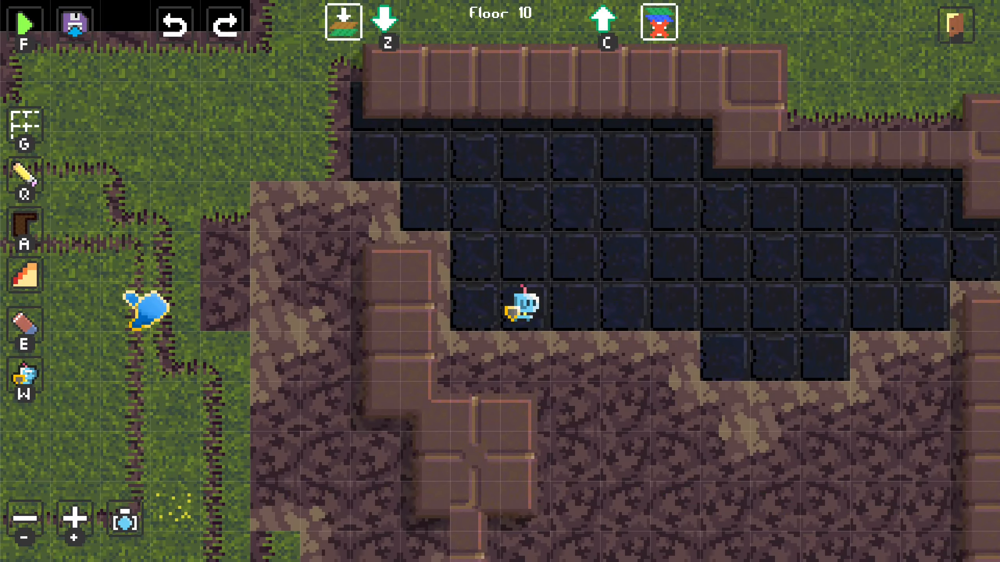
# - Place a staircase rising eastward against the north wall at the west end of the corridor between the rooms
pyautogui.click(26, 275)
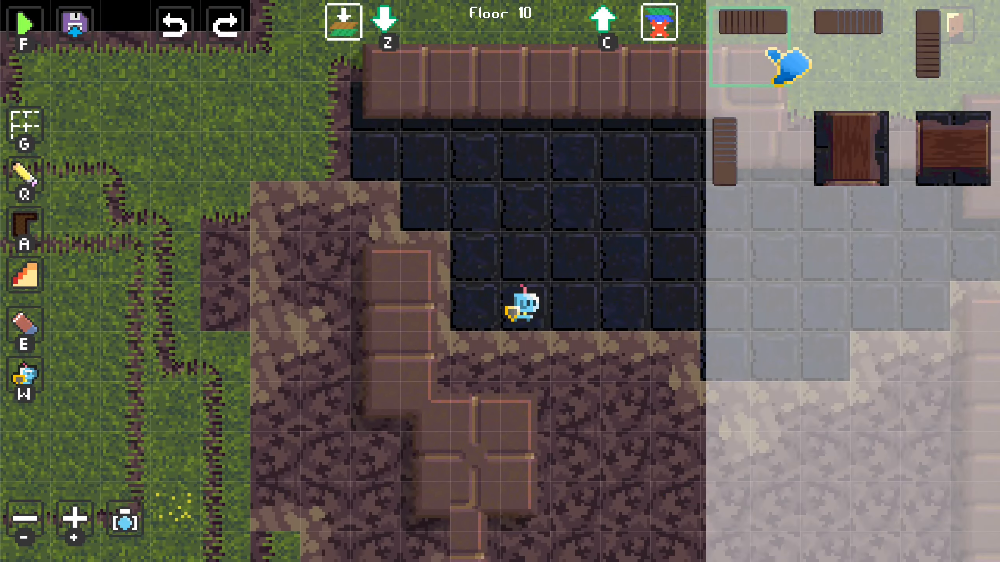
pyautogui.moveTo(549, 127); pyautogui.dragTo(111, 160, button='middle')
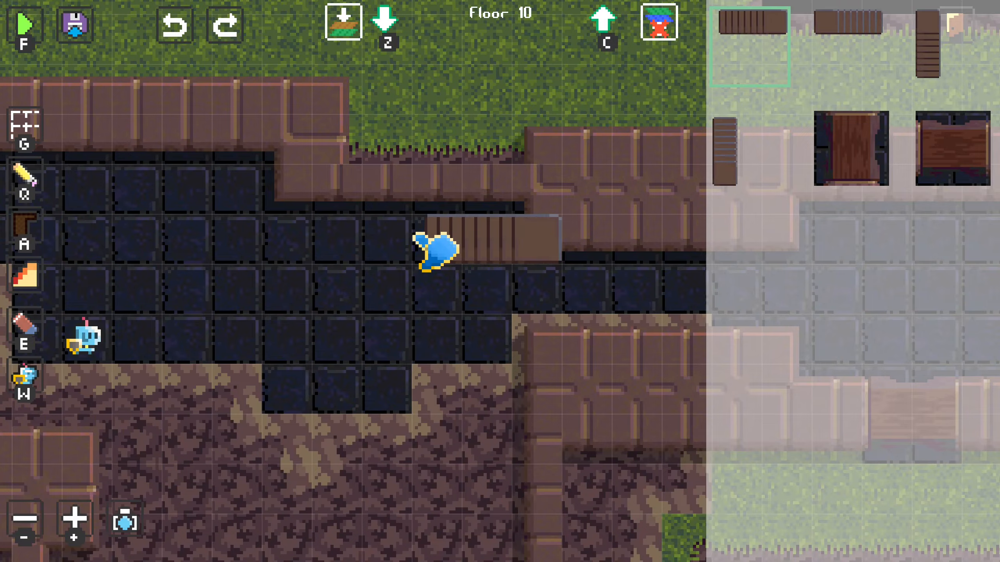
pyautogui.click(435, 250)
# - Playtest the single staircase by walking the character over it, and return to editing
pyautogui.press('f')
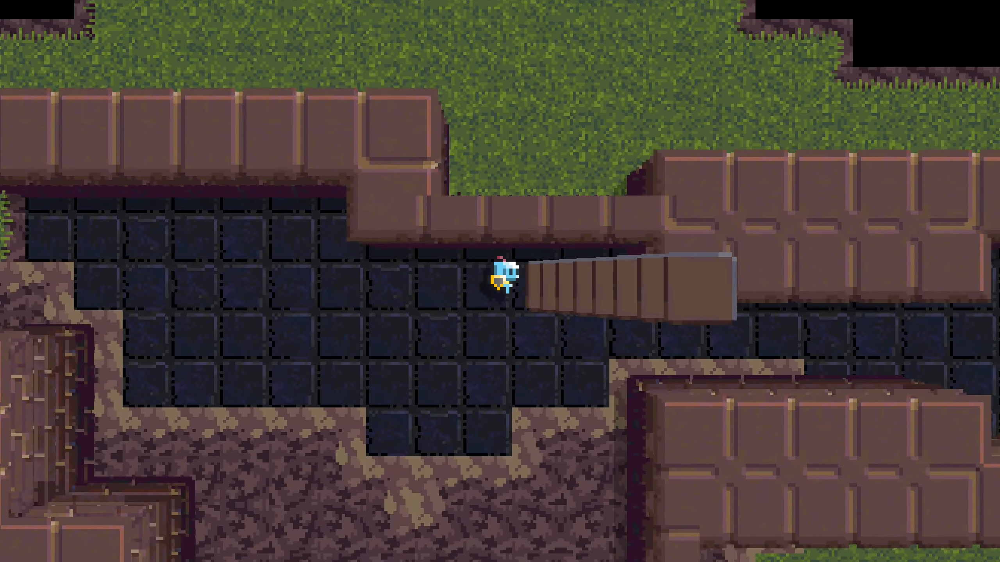
pyautogui.press('d')
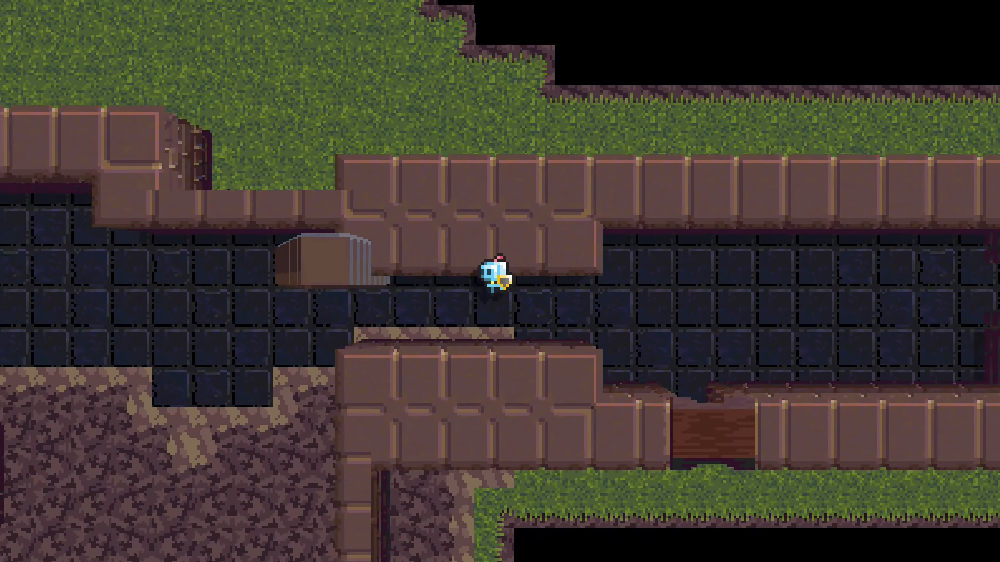
pyautogui.press('f')
# - Place the opposite-facing staircase directly east of the first one so the two join at the top
pyautogui.click(29, 279)
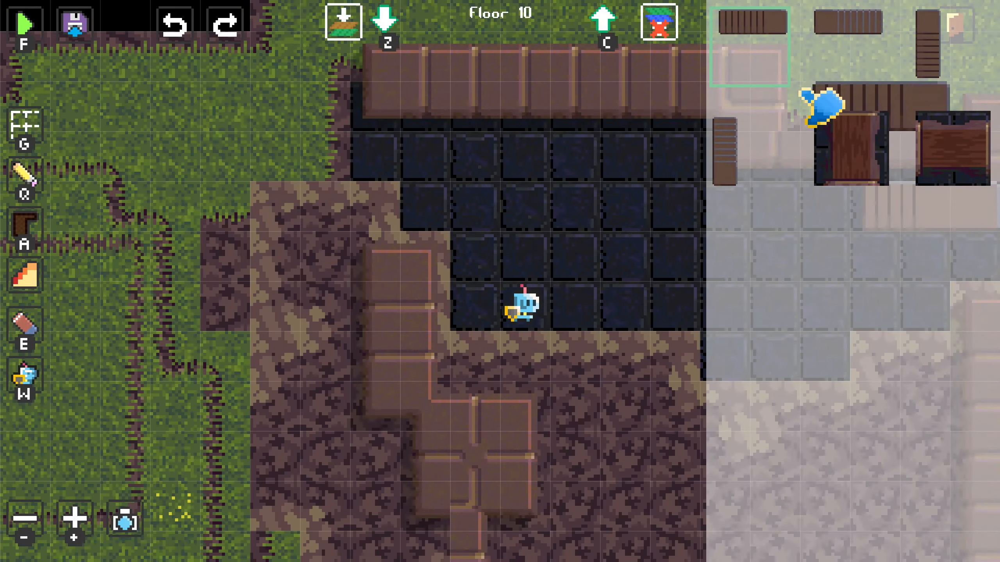
pyautogui.click(825, 60)
pyautogui.moveTo(572, 146); pyautogui.dragTo(9, 192, button='middle')
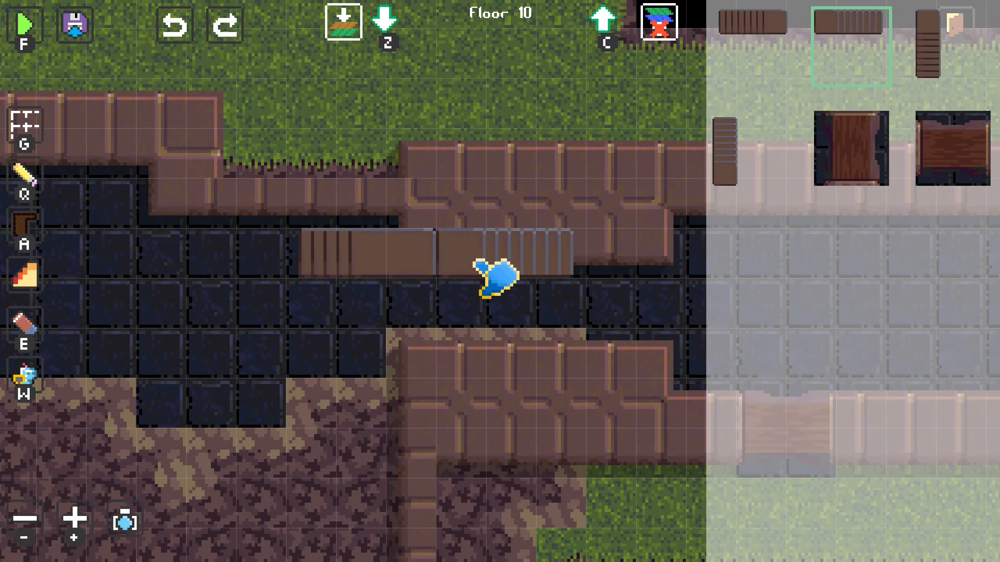
pyautogui.click(475, 262)
# - Replace the brick wall tiles just east of the joined staircases with dark floor tiles
pyautogui.press('q')
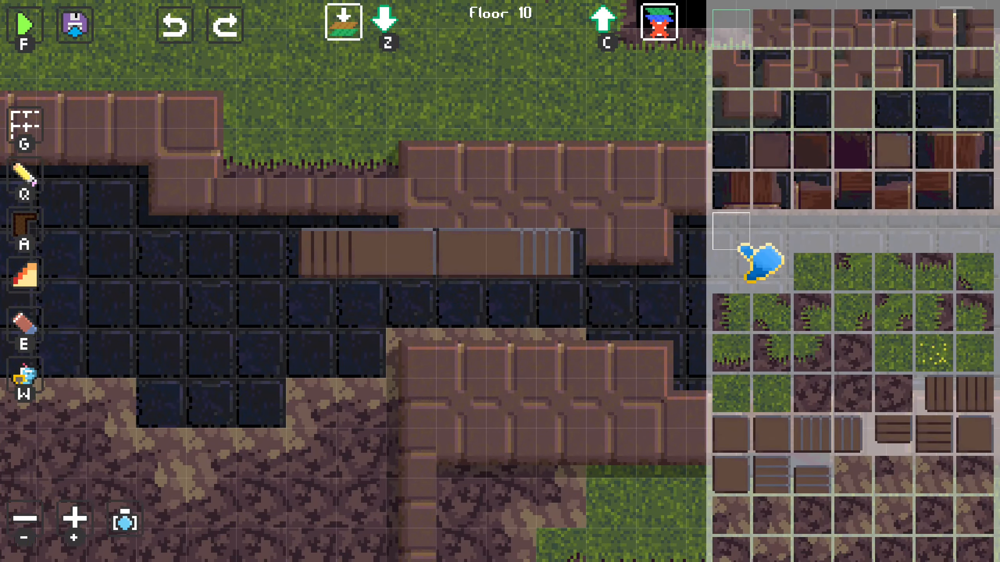
pyautogui.click(806, 140)
pyautogui.moveTo(617, 245); pyautogui.dragTo(648, 251)
# - Playtest the joined staircases by walking the character up and down them, and return to editing
pyautogui.press('f')
pyautogui.press('d')
pyautogui.press('w')
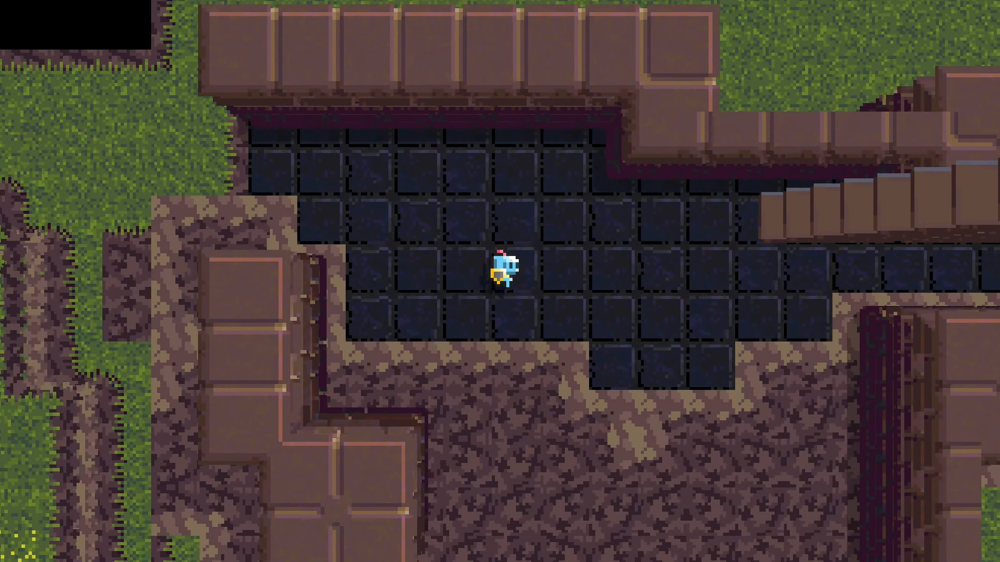
pyautogui.press('a')
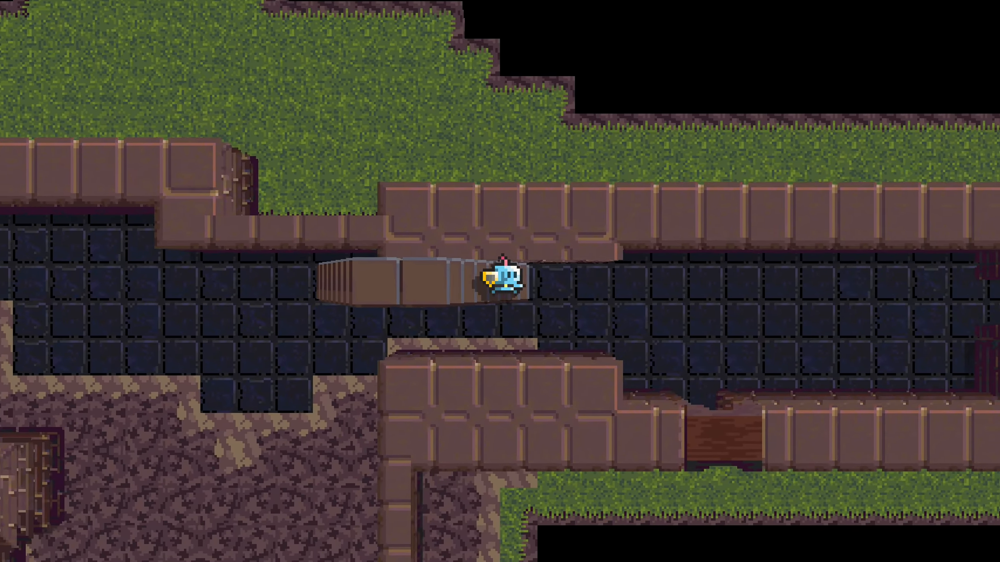
pyautogui.press('s')
pyautogui.press('f')
pyautogui.moveTo(616, 322); pyautogui.dragTo(562, 256, button='middle')
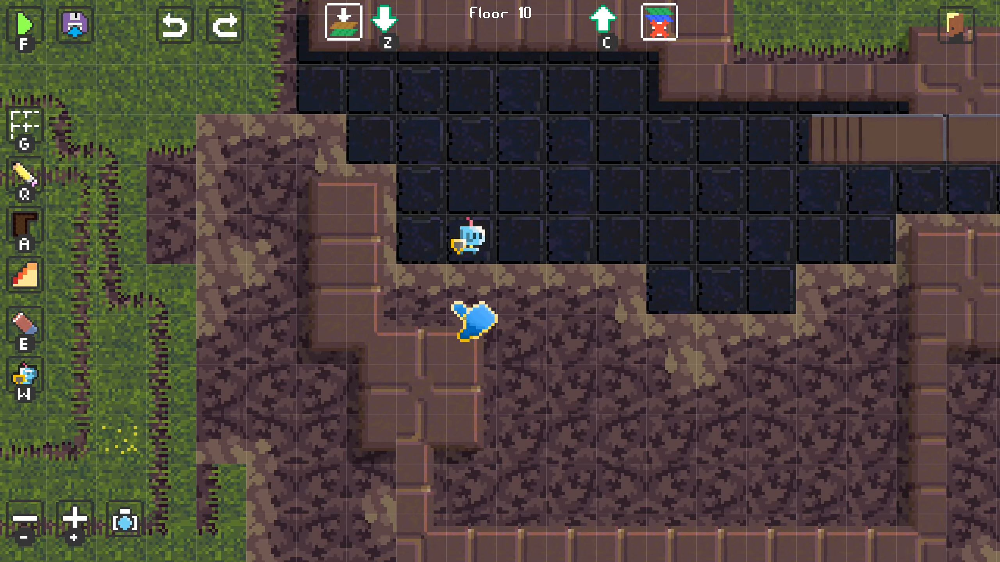
pyautogui.moveTo(511, 333); pyautogui.dragTo(203, 350)
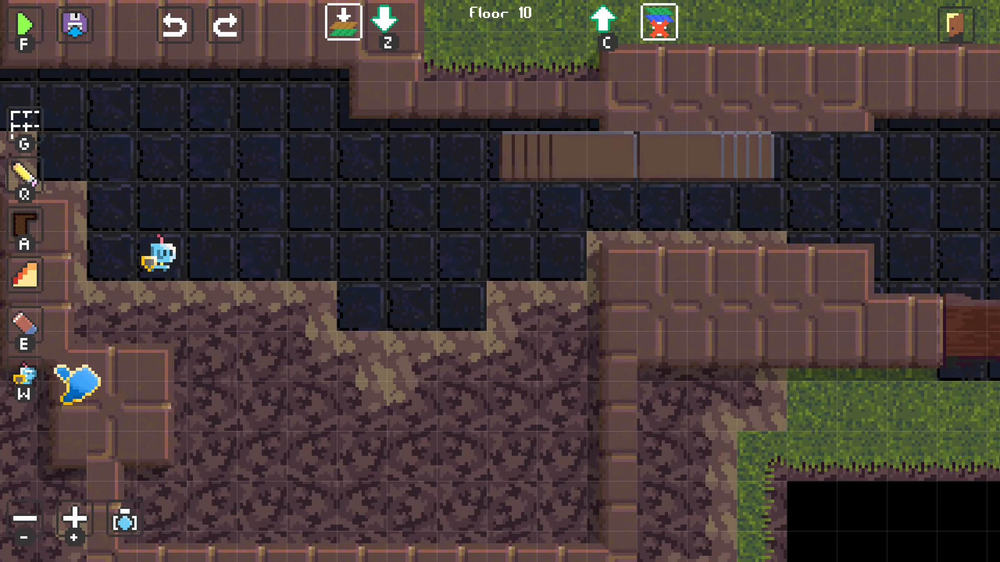
# - Place the tile with four yellow squares on the dark floor directly east of the character
pyautogui.click(18, 378)
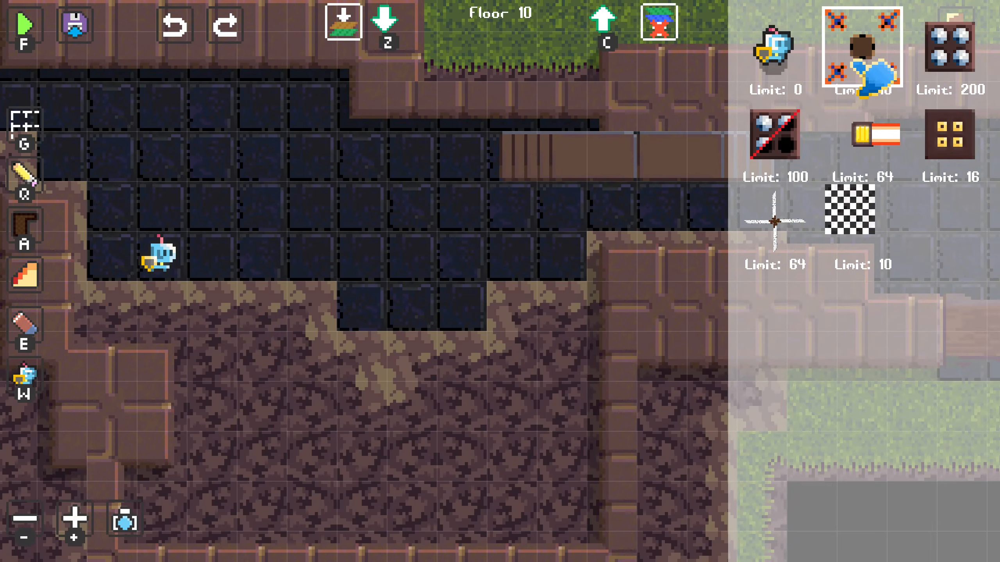
pyautogui.moveTo(367, 296); pyautogui.dragTo(421, 317, button='middle')
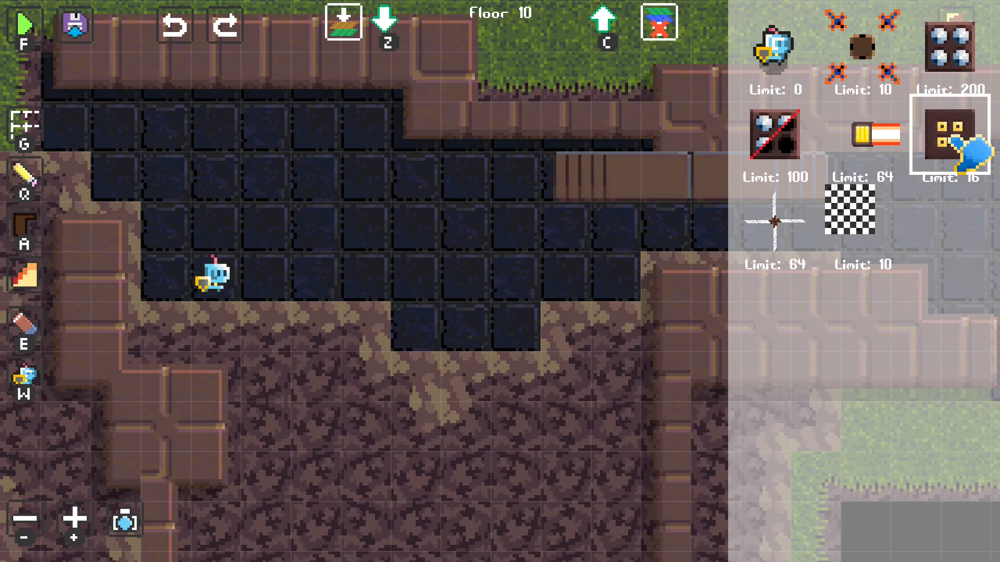
pyautogui.moveTo(368, 262); pyautogui.dragTo(482, 223, button='middle')
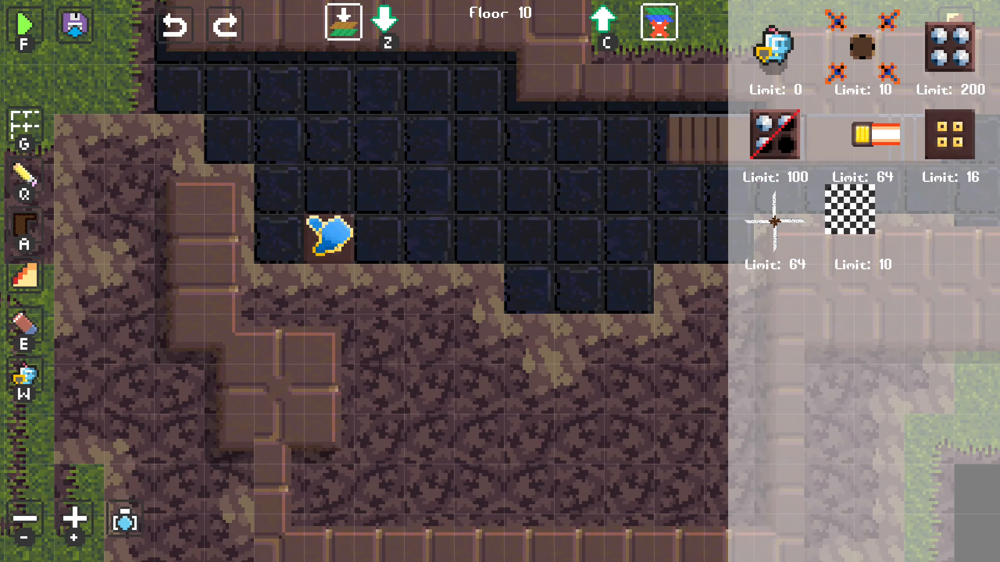
pyautogui.click(379, 239)
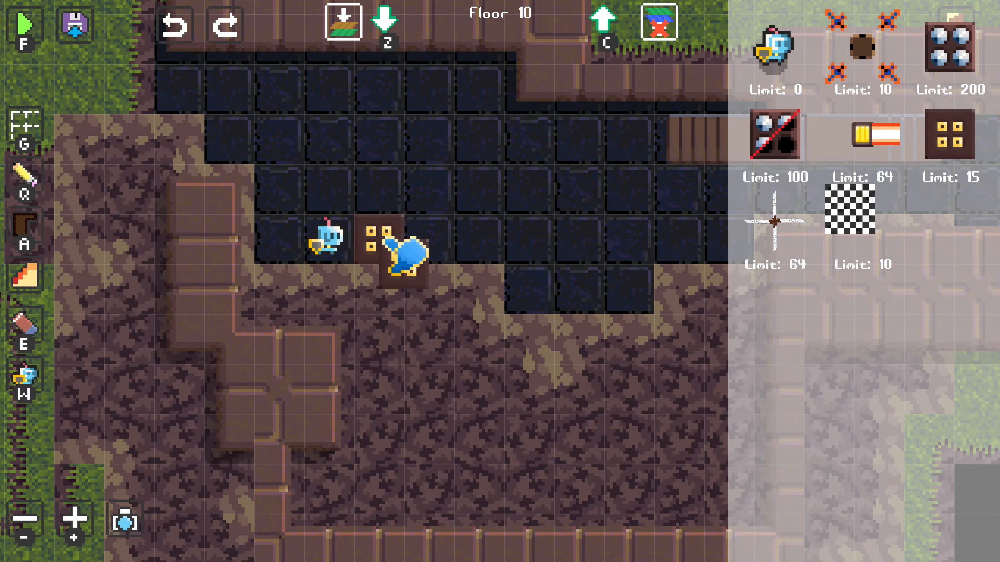
pyautogui.moveTo(503, 402); pyautogui.dragTo(481, 395, button='middle')
# - Playtest the new yellow-square tile by walking the character around it and towards the staircase, and return to editing
pyautogui.press('f')
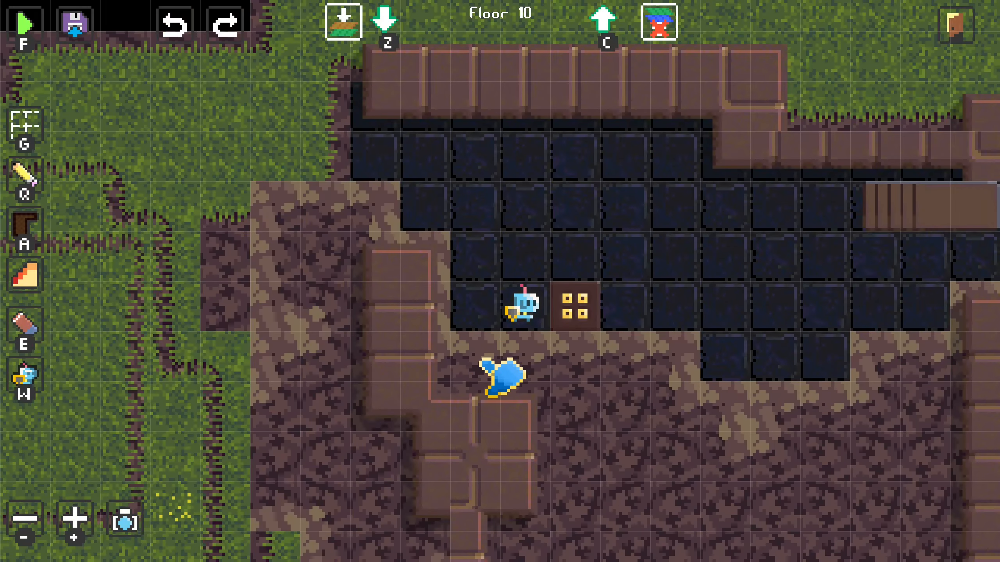
pyautogui.press('f')
pyautogui.press('w')
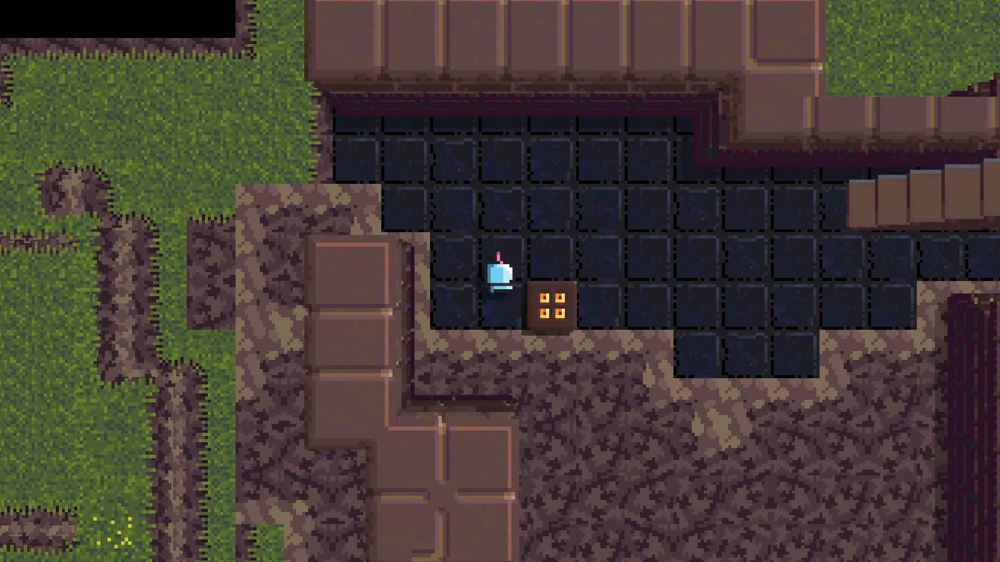
pyautogui.press('d')
pyautogui.press('s')
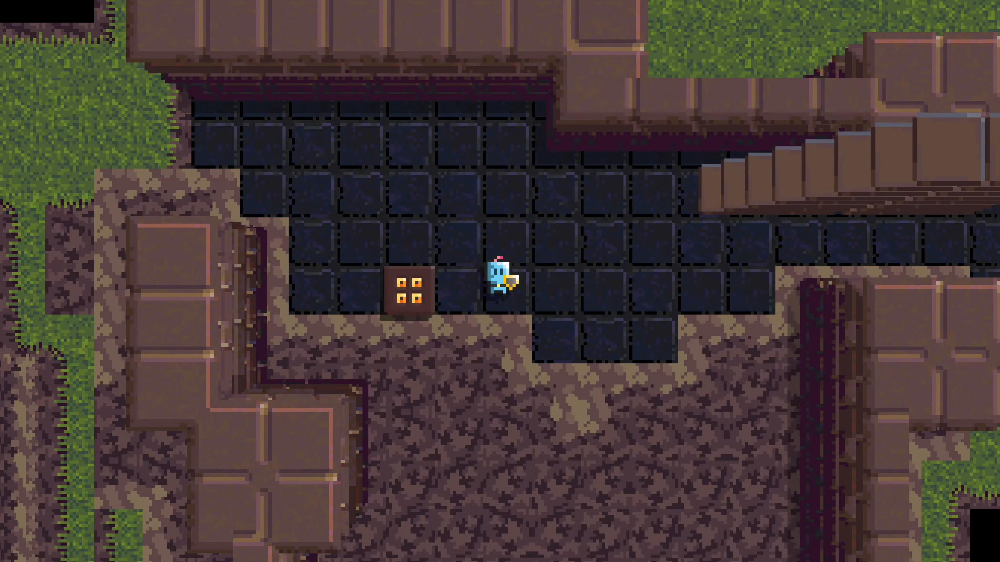
pyautogui.press('s')
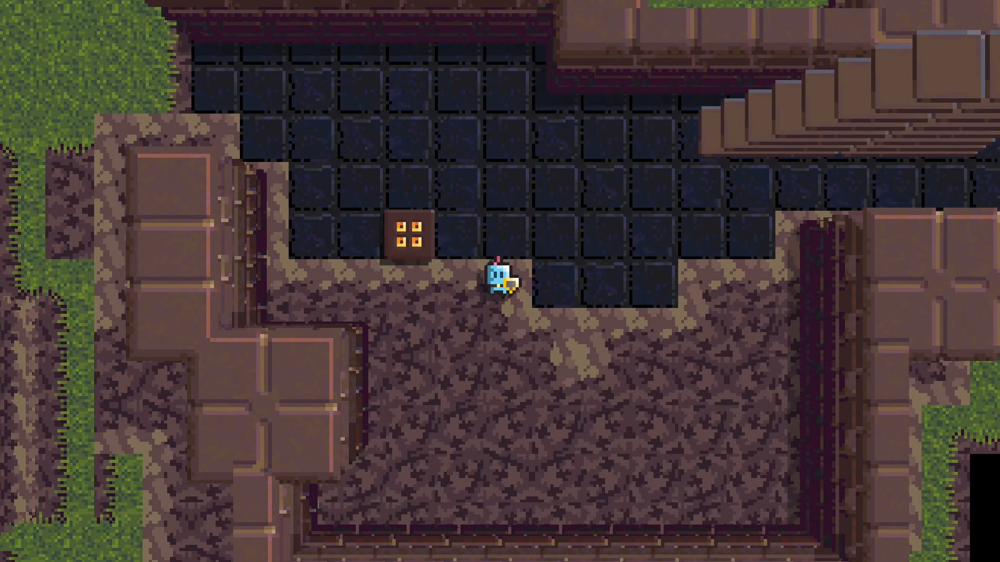
pyautogui.press('d')
pyautogui.press('w')
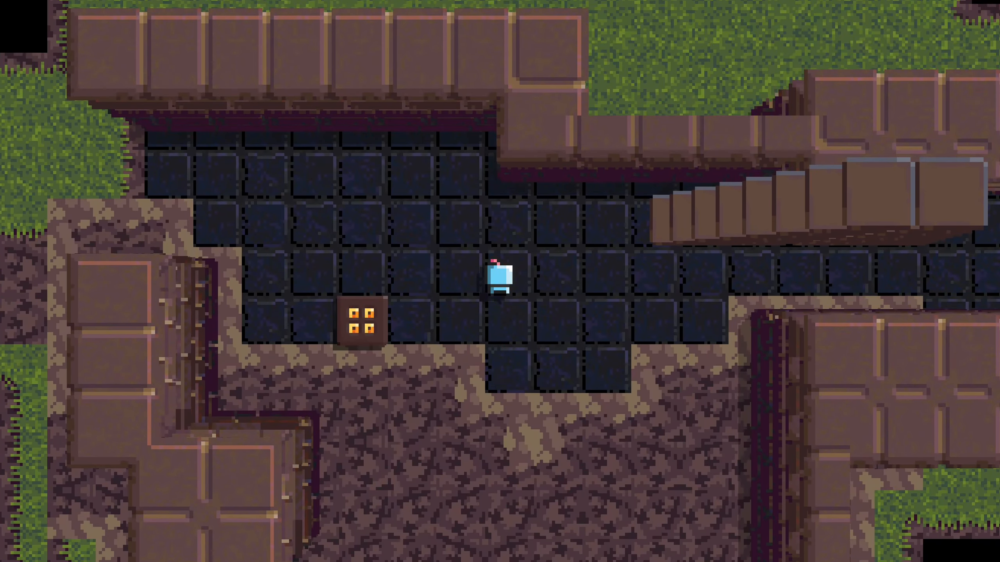
pyautogui.press('w')
pyautogui.press('d')
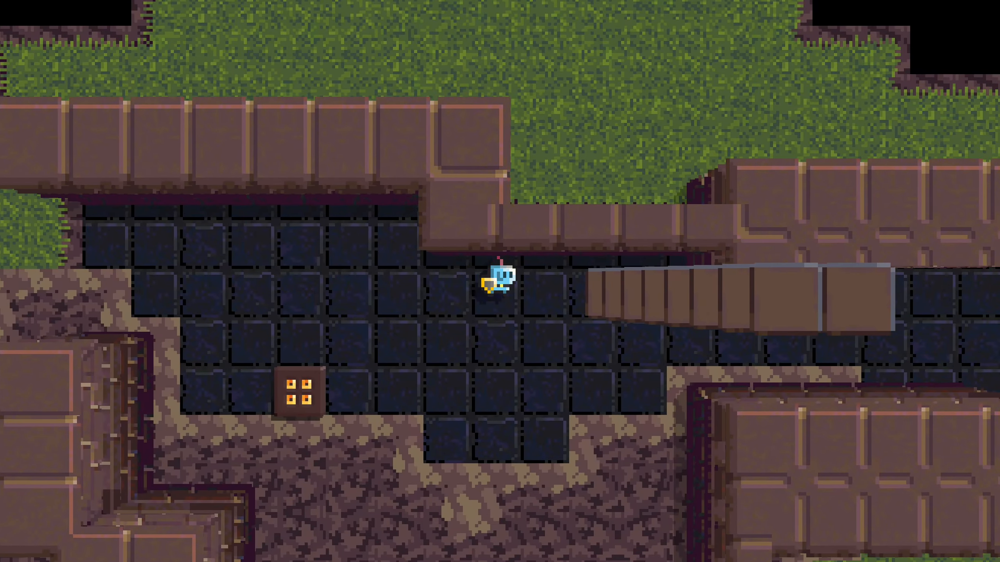
pyautogui.press('d')
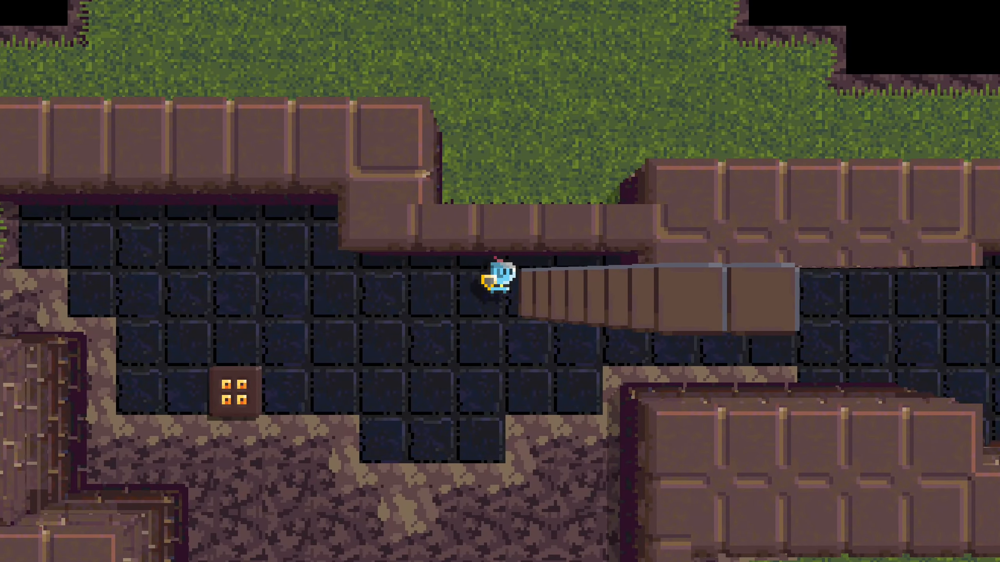
pyautogui.press('s')
pyautogui.press('a')
pyautogui.press('s')
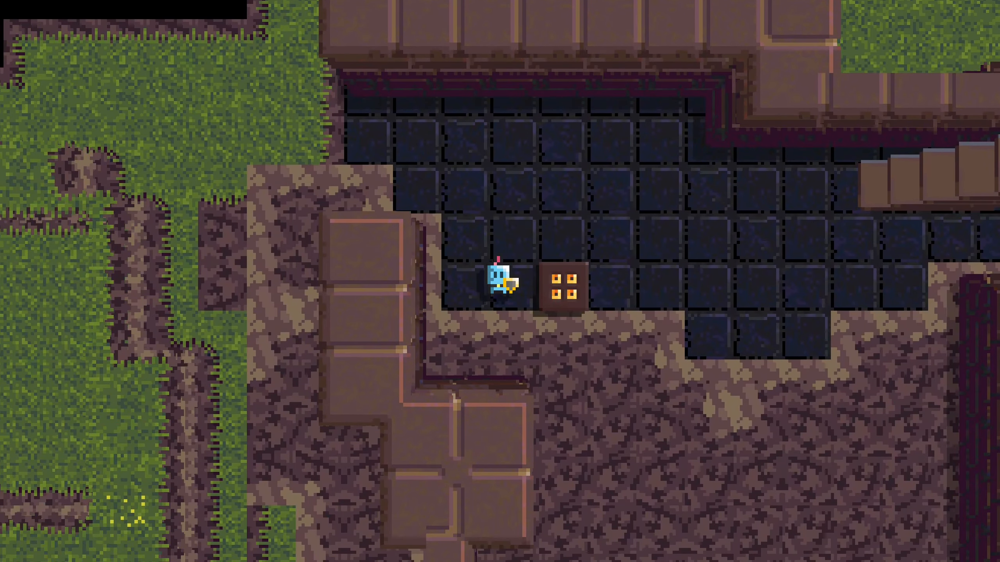
pyautogui.press('d')
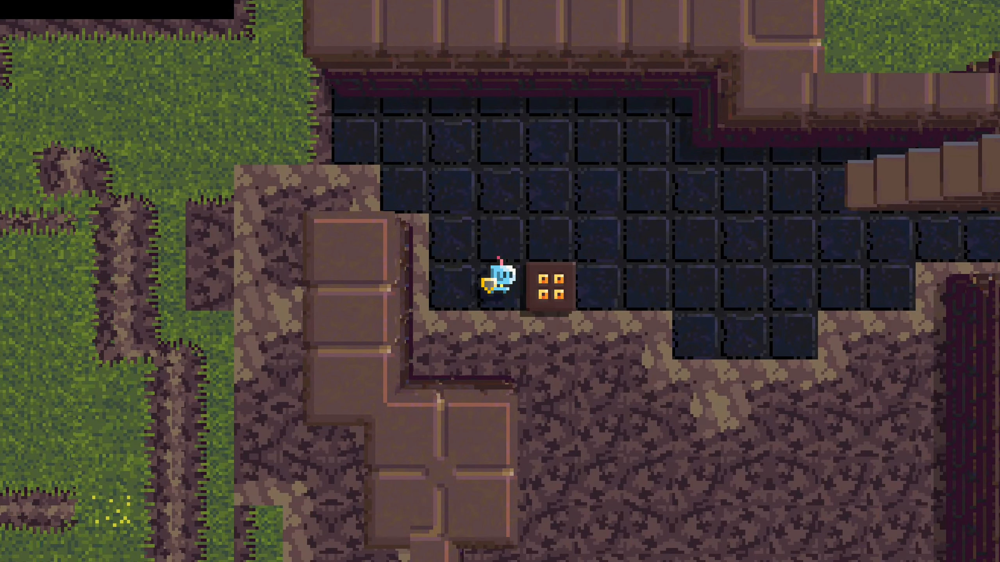
pyautogui.press('f')
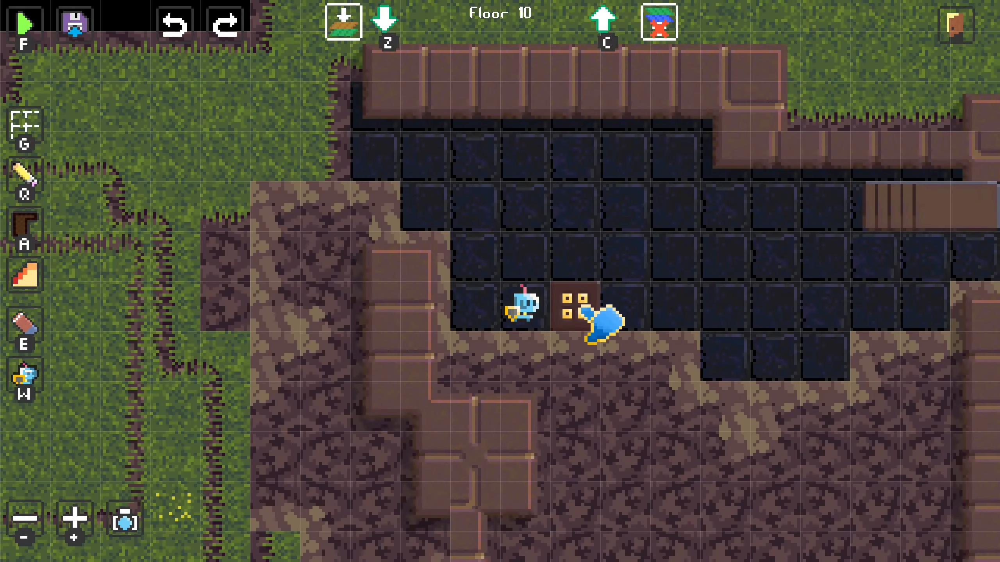
# - Move the yellow-square tile one cell west so it lies under the character
pyautogui.click(602, 324)
pyautogui.click(540, 268)
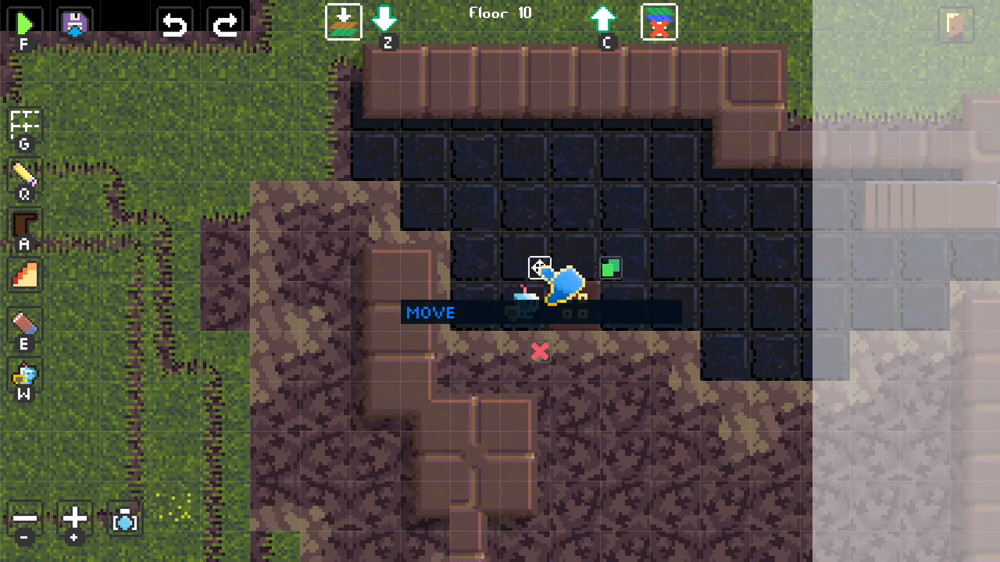
pyautogui.moveTo(540, 268); pyautogui.dragTo(490, 268)
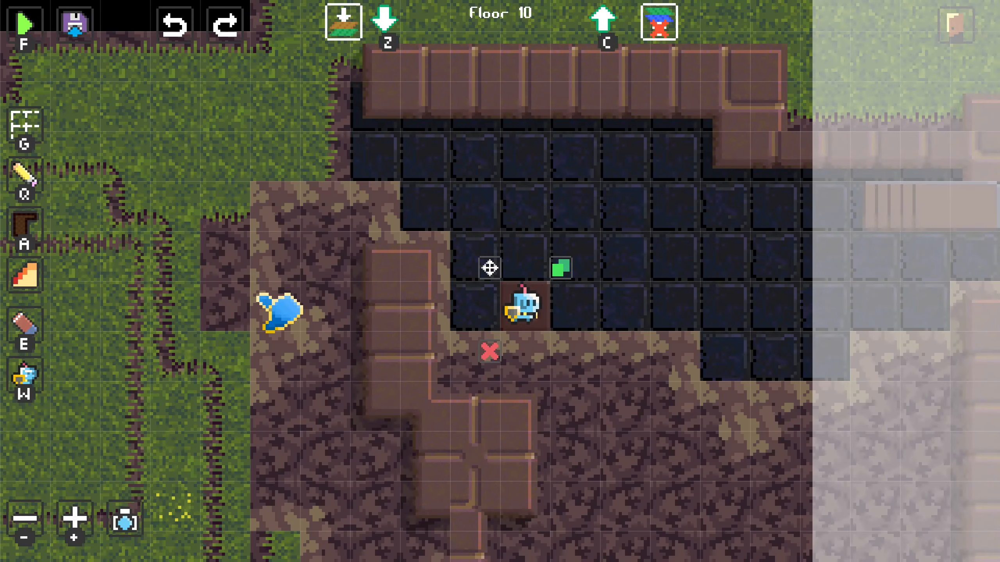
# - Playtest starting on the yellow-square tile by walking the character east across the dark floor, and return to editing
pyautogui.press('f')
pyautogui.press('d')
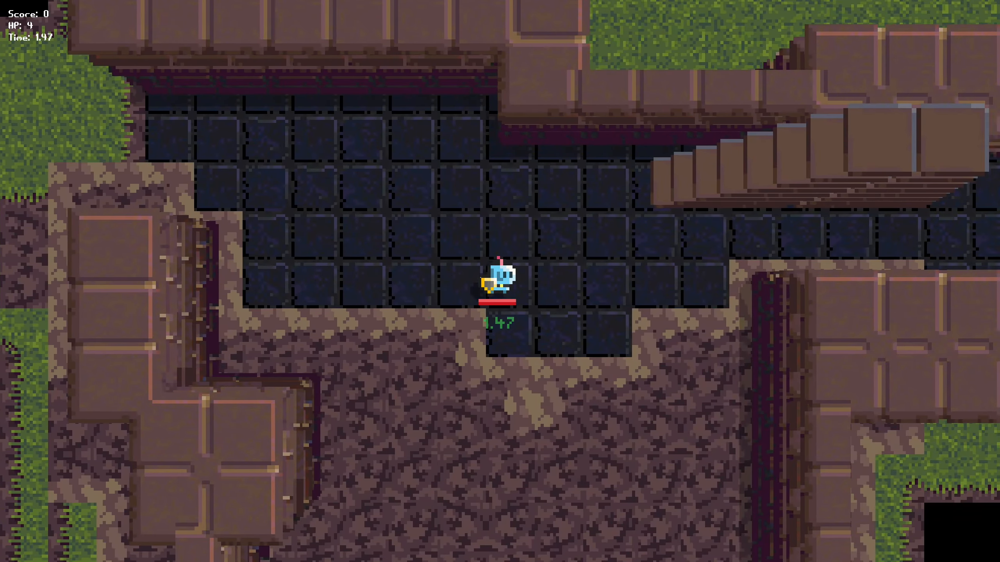
pyautogui.press('w')
pyautogui.press('d')
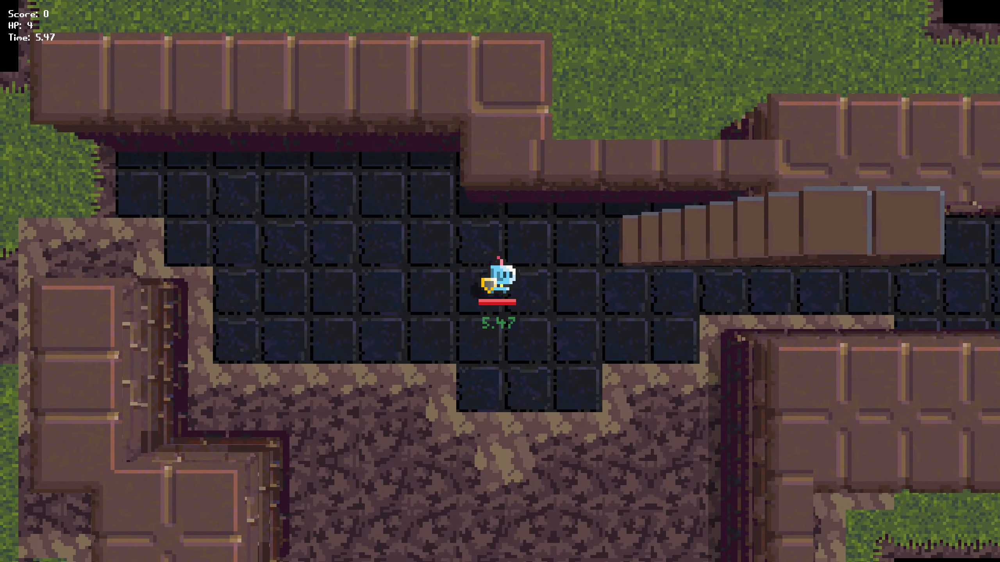
pyautogui.press('f')
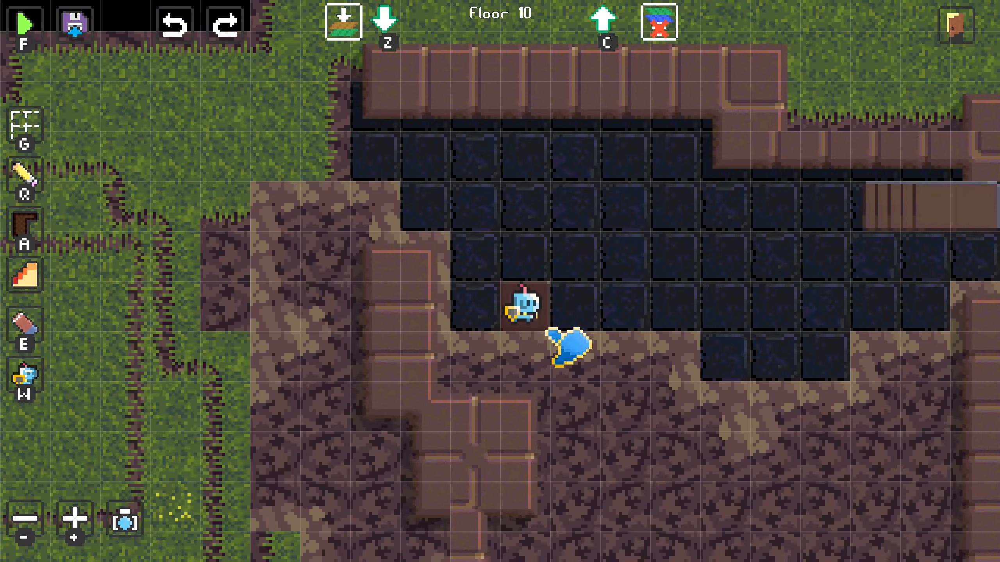
# - Move the yellow-square tile back to the floor cell directly east of the character
pyautogui.click(525, 298)
pyautogui.moveTo(723, 363); pyautogui.dragTo(503, 375, button='middle')
# - Place a checkered finish tile in the southeast corner of the dark-floored eastern room
pyautogui.press('w')
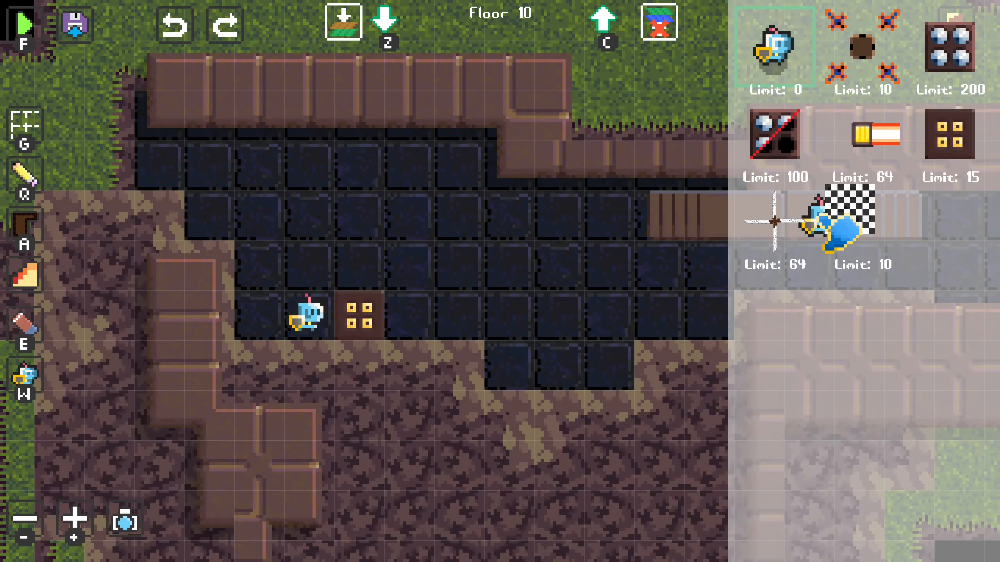
pyautogui.click(858, 219)
pyautogui.moveTo(688, 321); pyautogui.dragTo(313, 299, button='middle')
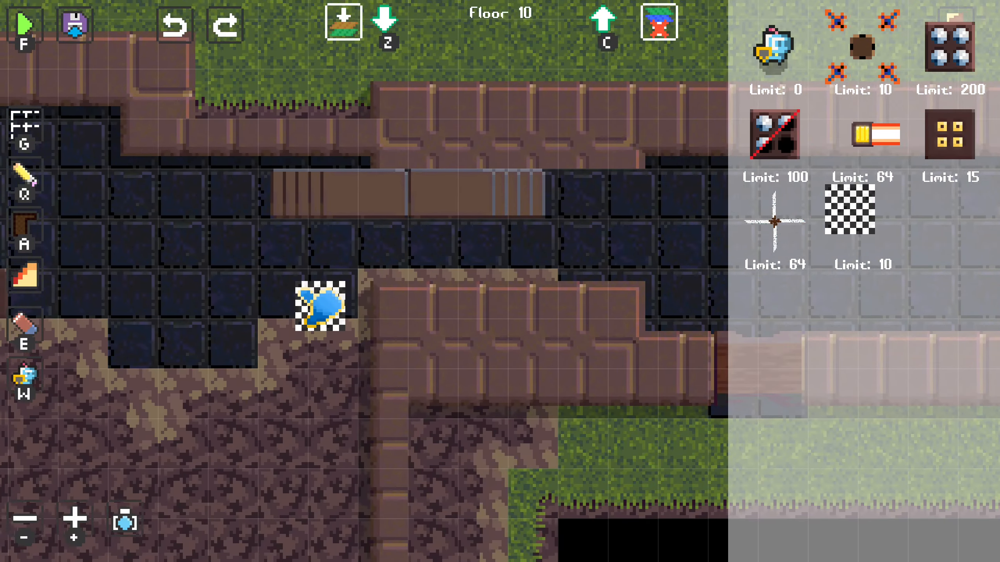
pyautogui.moveTo(437, 295); pyautogui.dragTo(63, 270, button='middle')
pyautogui.moveTo(708, 270); pyautogui.dragTo(548, 269, button='middle')
pyautogui.click(538, 247)
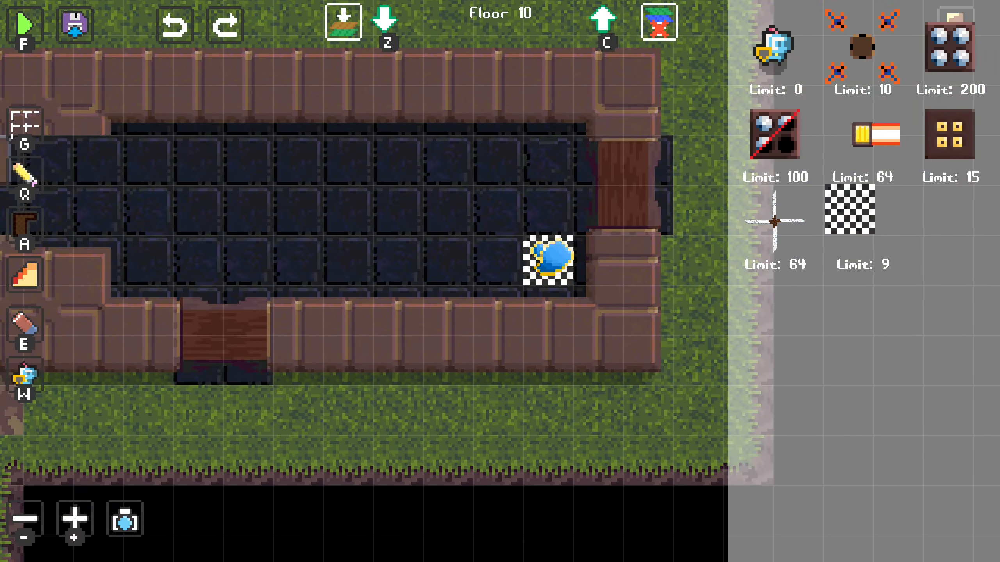
pyautogui.moveTo(468, 290); pyautogui.dragTo(503, 288, button='middle')
pyautogui.moveTo(426, 286); pyautogui.dragTo(551, 296, button='middle')
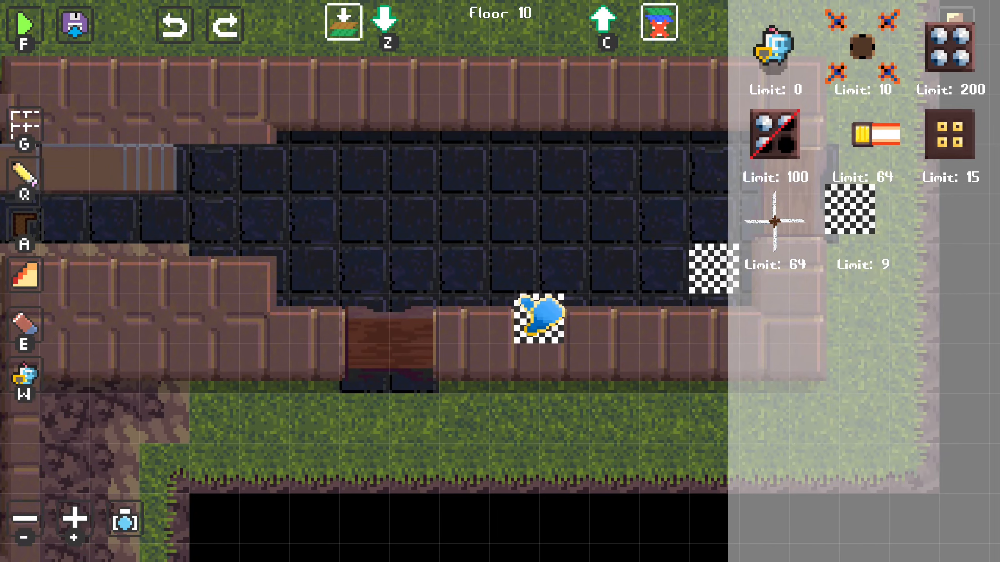
# - Playtest the whole route by taking the character east to the checkered finish tile, and return to editing
pyautogui.press('f')
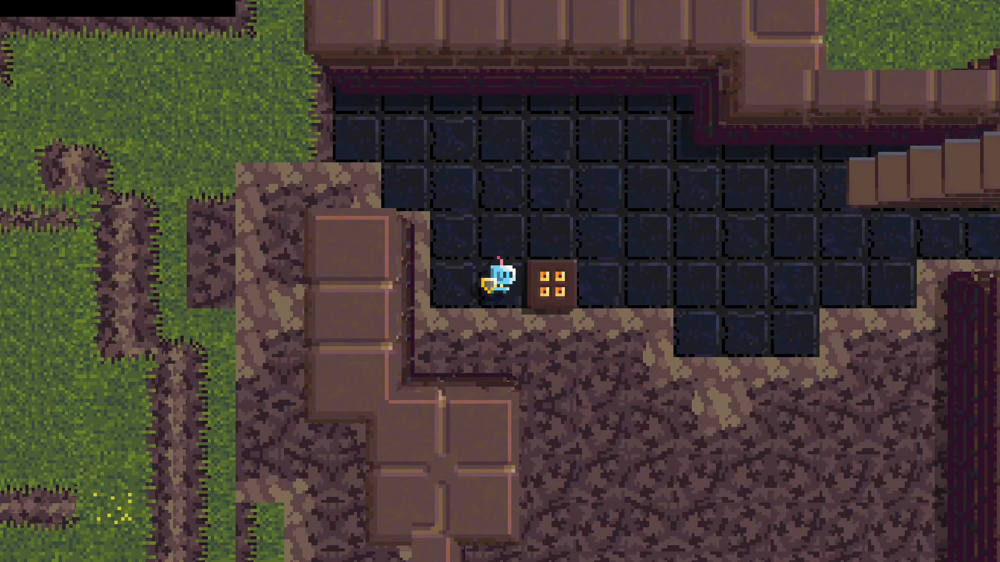
pyautogui.press('d')
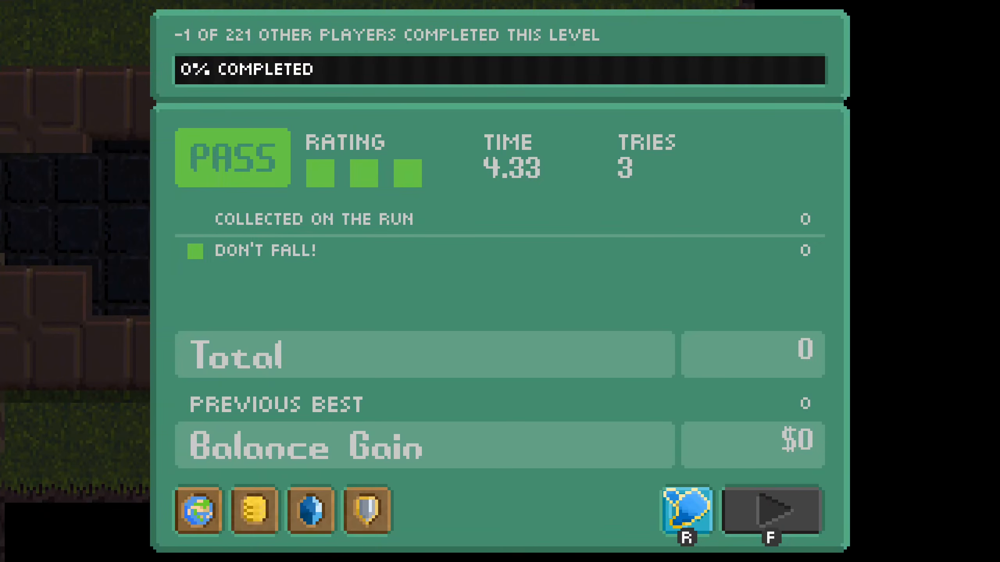
pyautogui.press('r')
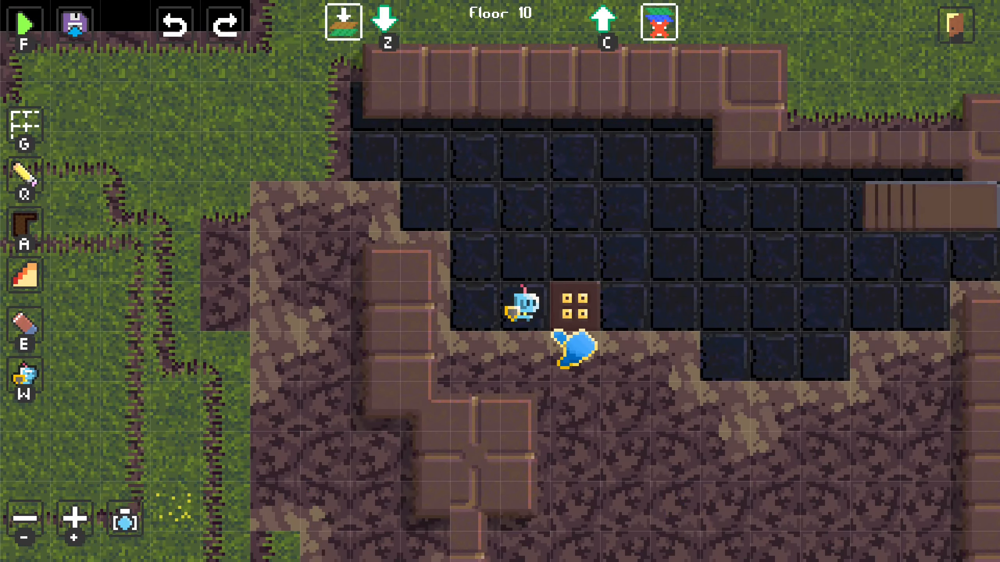
# - Examine the route between the yellow-square tile beside the character and the checkered finish tile in the eastern room
pyautogui.moveTo(688, 346); pyautogui.dragTo(314, 315)
pyautogui.moveTo(517, 306); pyautogui.dragTo(126, 334)
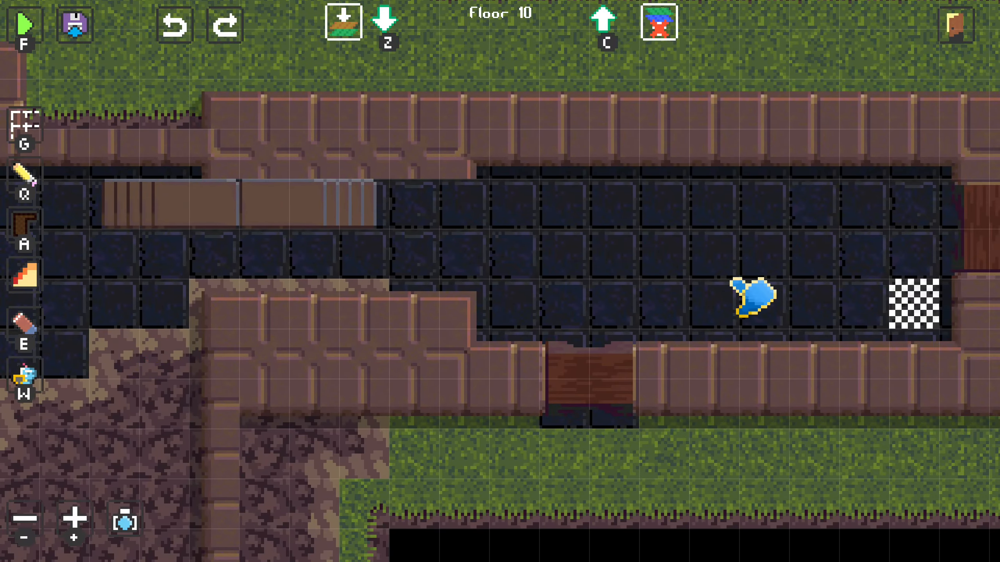
pyautogui.moveTo(289, 293); pyautogui.dragTo(585, 239)
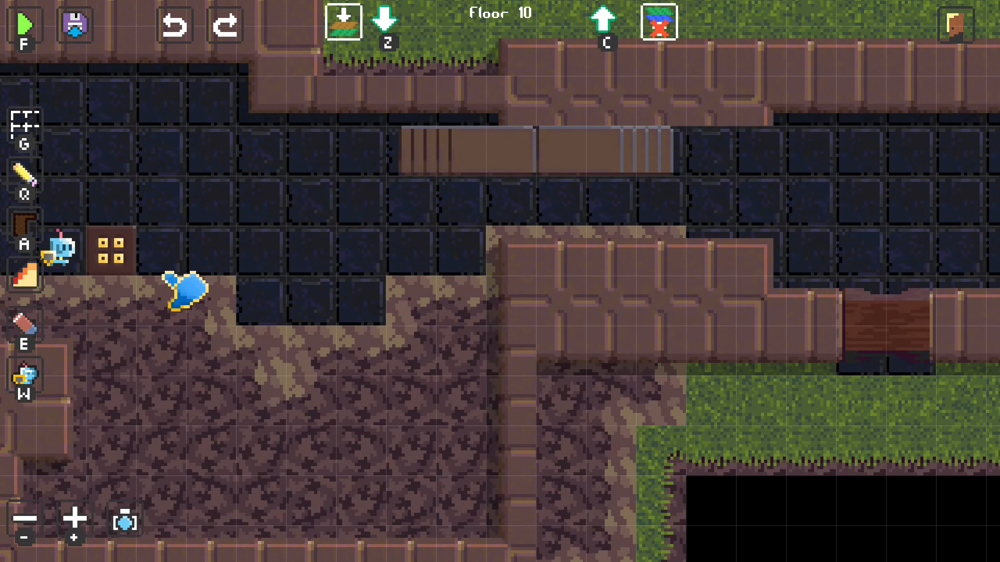
pyautogui.moveTo(272, 285); pyautogui.dragTo(386, 257)
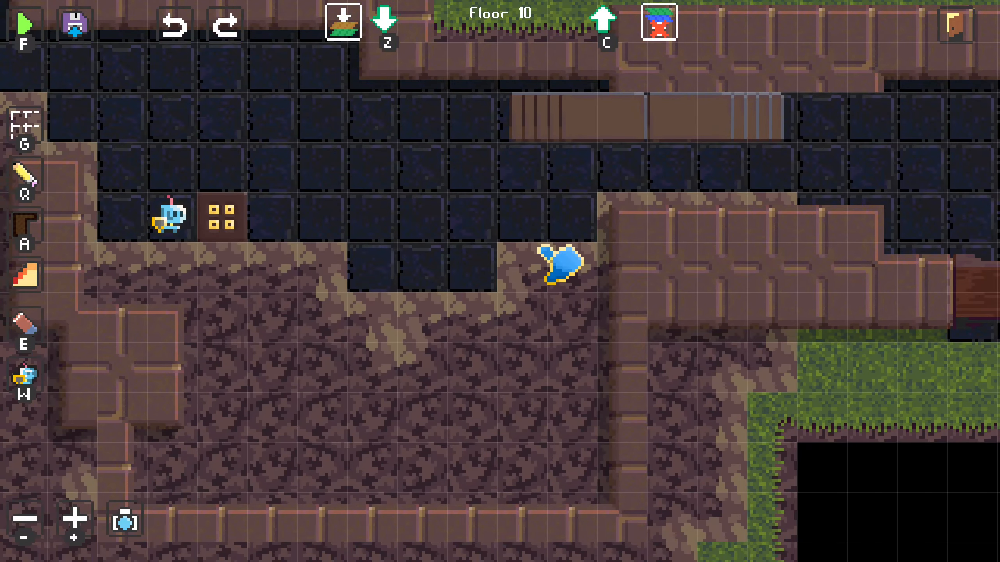
pyautogui.moveTo(563, 264); pyautogui.dragTo(306, 327)
pyautogui.moveTo(814, 313); pyautogui.dragTo(734, 306)
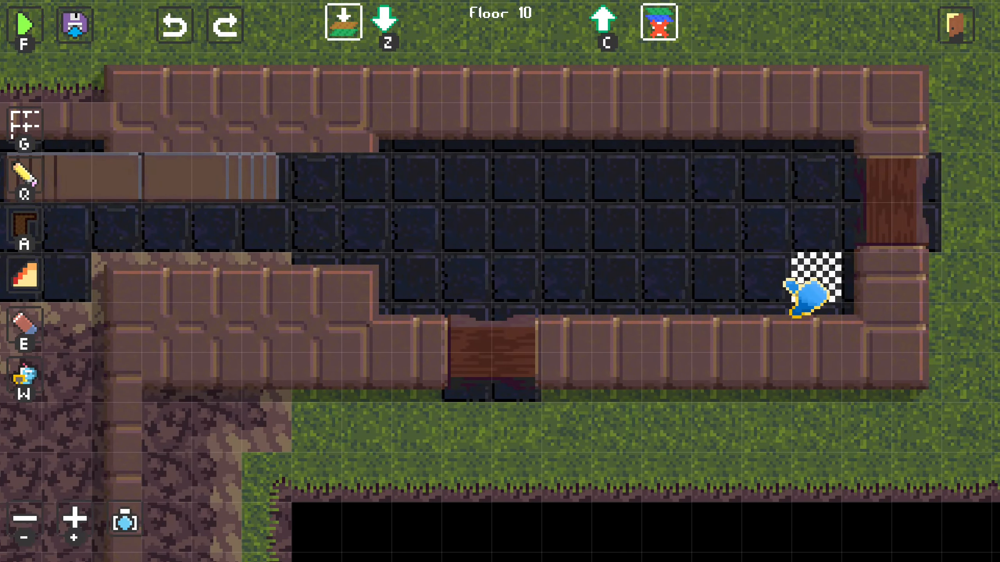
pyautogui.moveTo(357, 300); pyautogui.dragTo(667, 308)
pyautogui.moveTo(446, 290); pyautogui.dragTo(599, 276)
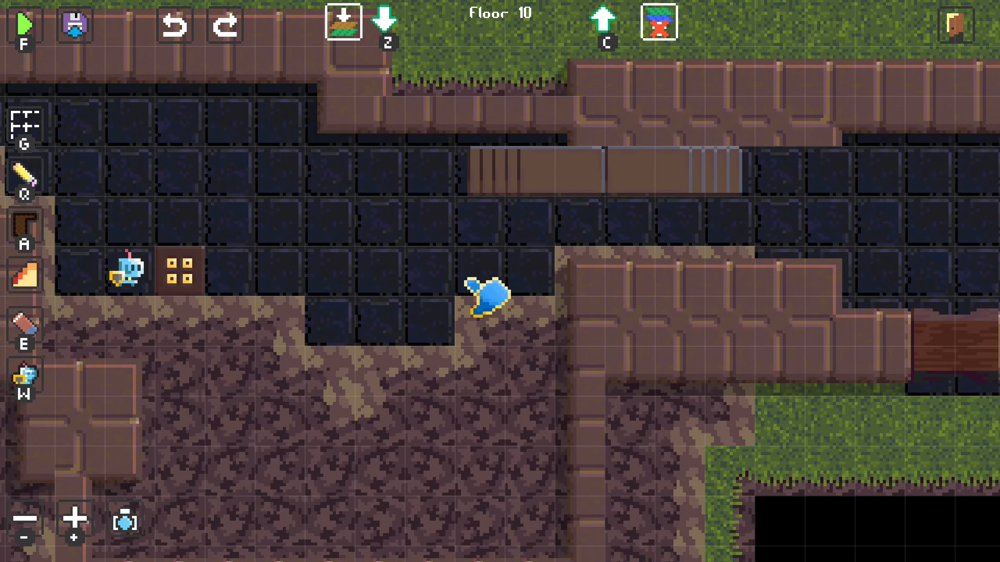
pyautogui.moveTo(343, 325); pyautogui.dragTo(563, 246)
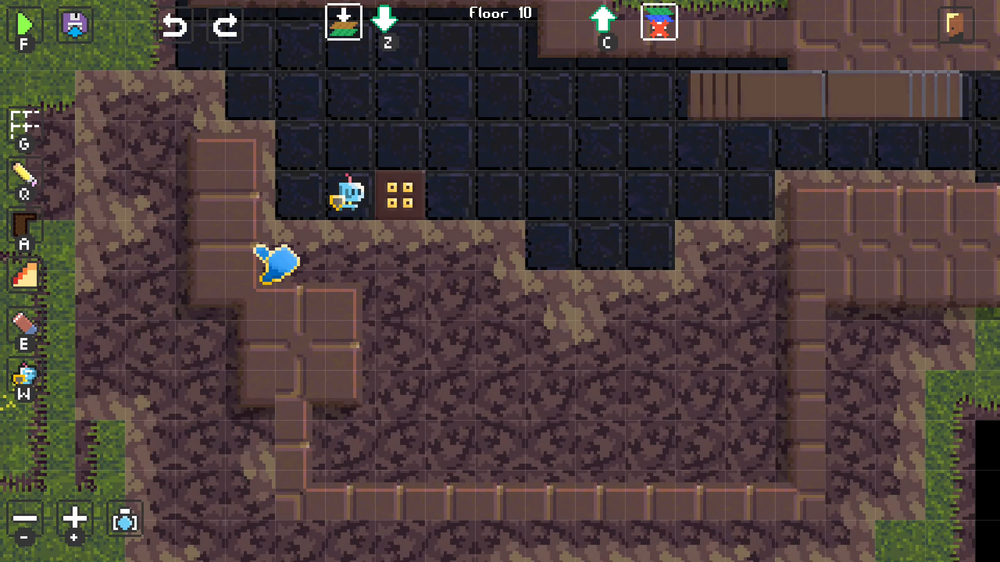
# - Place a tile with four silver studs on the dark floor two cells north of the yellow-square tile
pyautogui.click(24, 378)
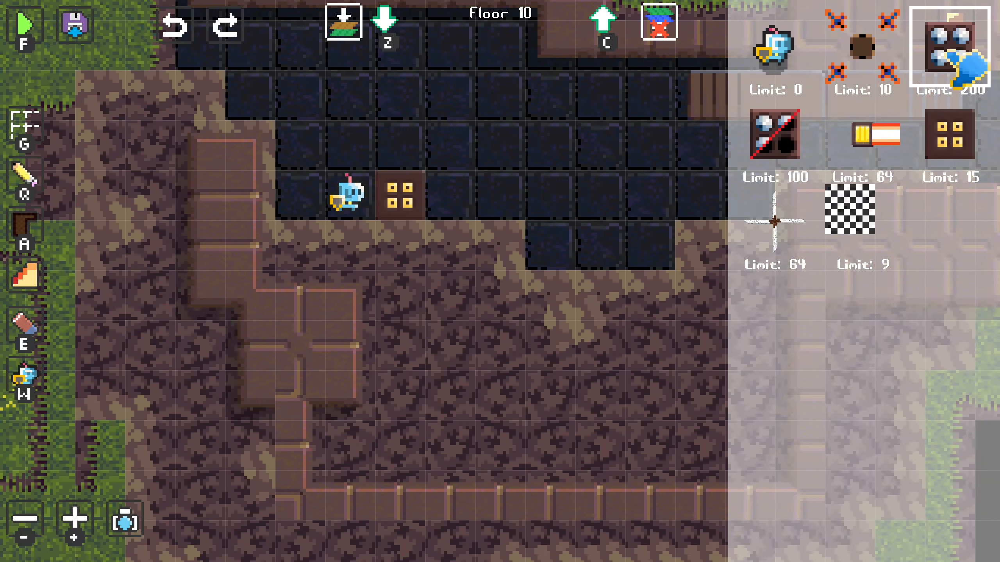
pyautogui.moveTo(969, 65); pyautogui.dragTo(413, 106)
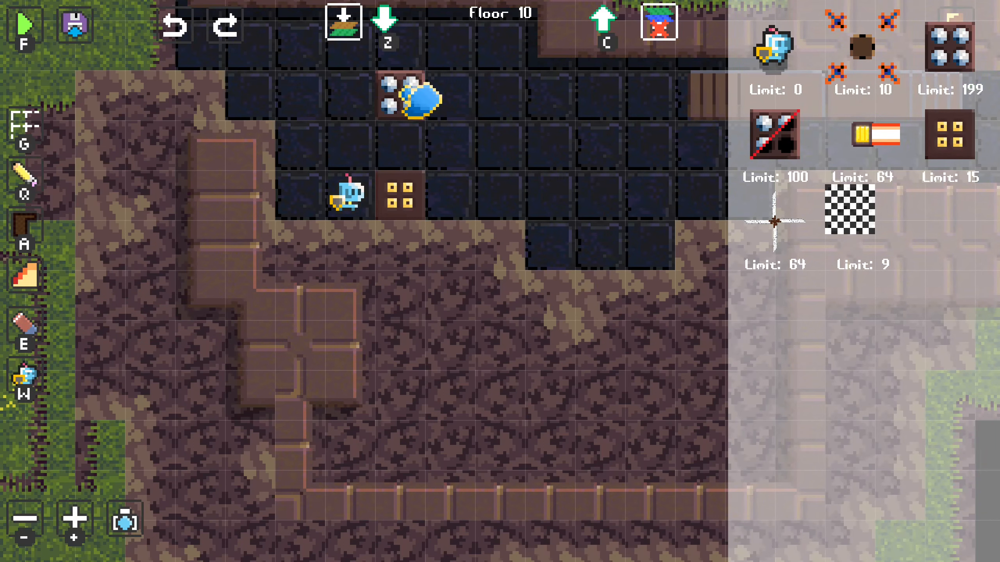
pyautogui.rightClick(614, 233)
pyautogui.moveTo(538, 198); pyautogui.dragTo(554, 246, button='middle')
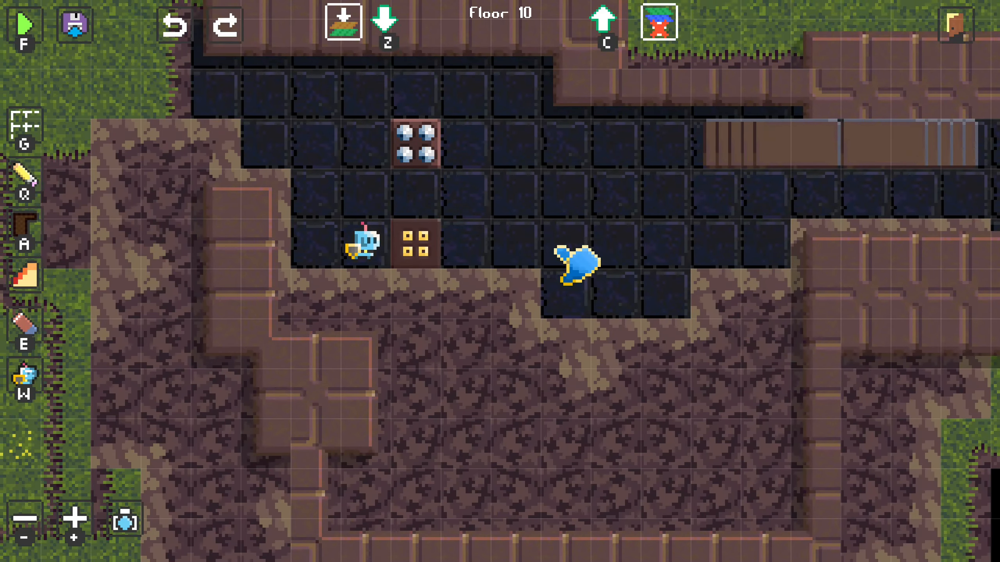
# - Set the silver-studded tile's height to 110 and start a playtest, moving the character west onto the grass and back
pyautogui.click(418, 145)
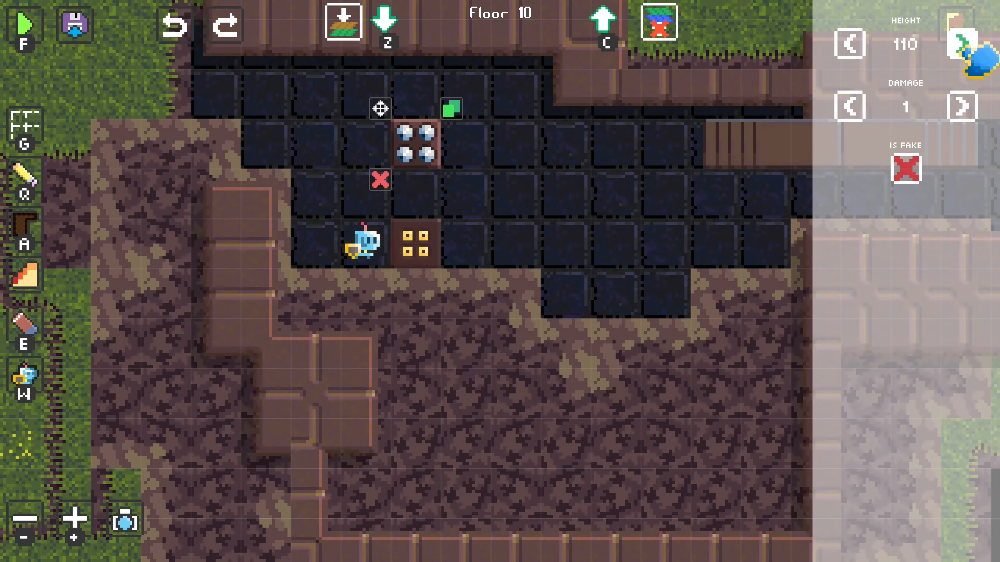
pyautogui.press('f')
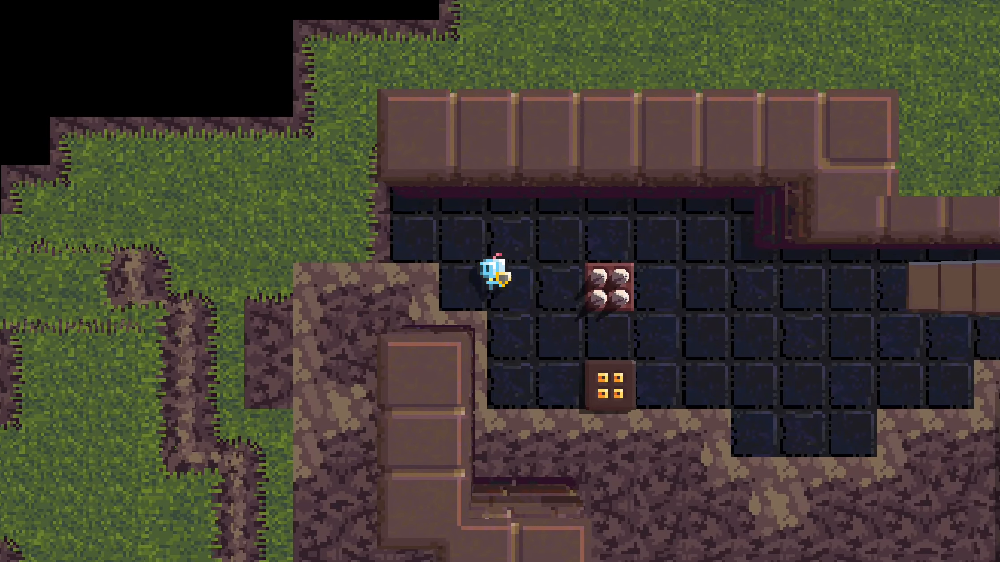
pyautogui.press('a')
pyautogui.press('d')
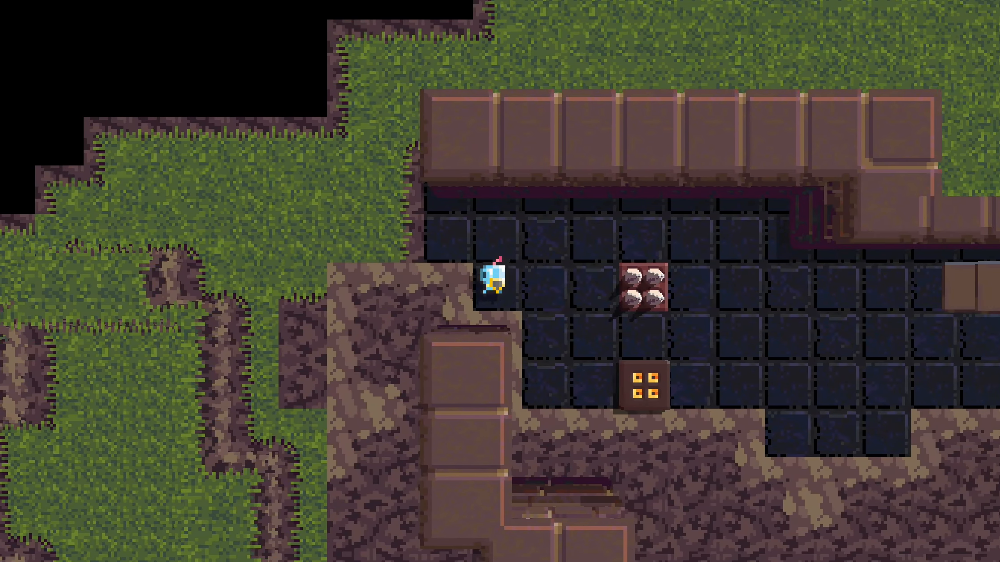
pyautogui.press('a')
pyautogui.press('a')
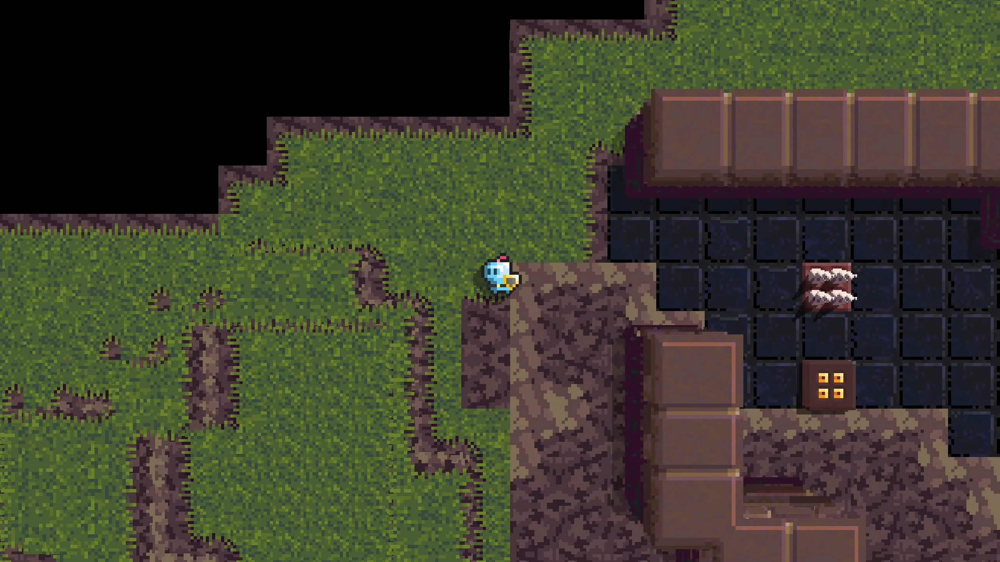
pyautogui.press('d')
pyautogui.press('d')
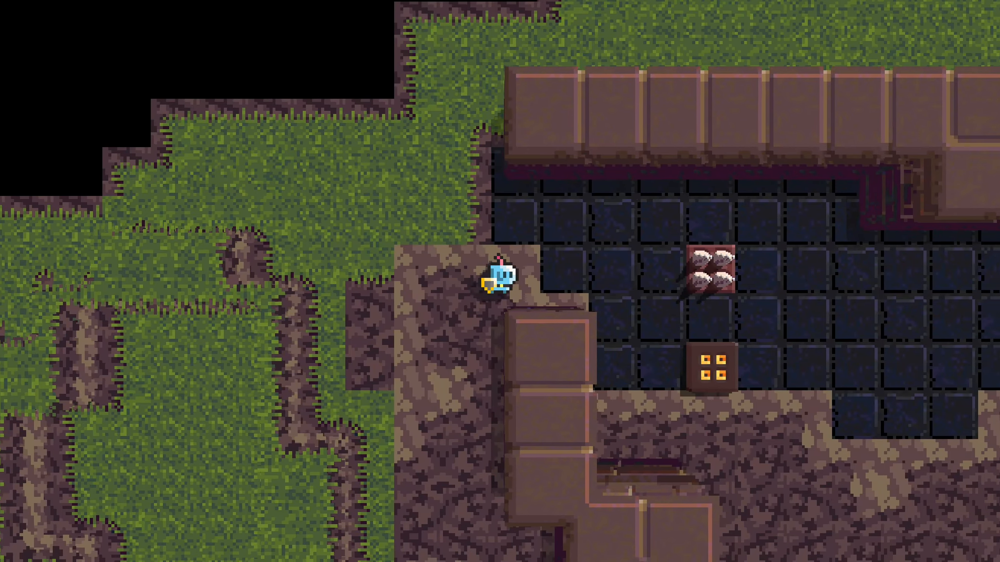
# - Take the character over the yellow-square tile and across the studded tile in both directions, and return to editing
pyautogui.press('s')
pyautogui.press('a')
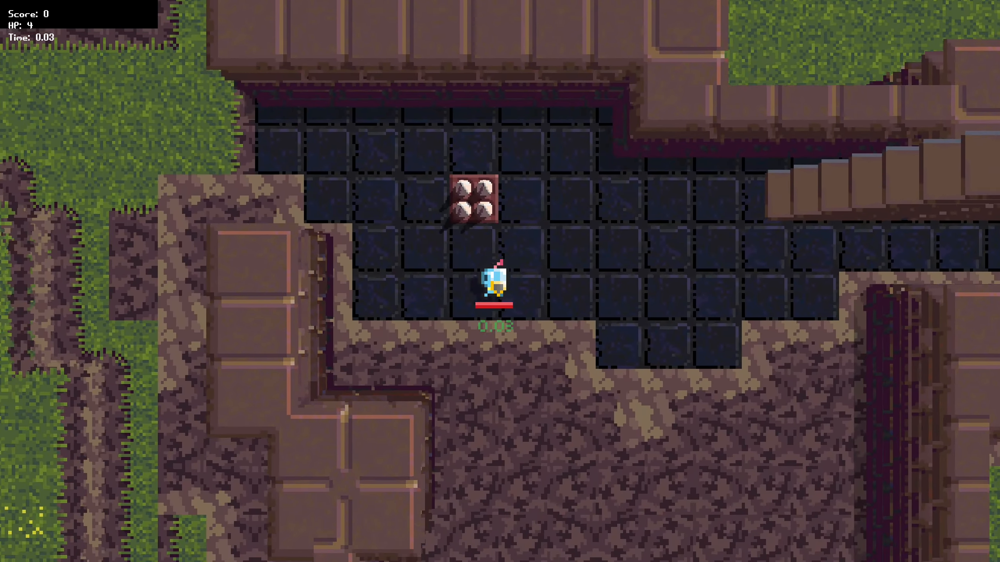
pyautogui.press('w')
pyautogui.press('d')
pyautogui.press('a')
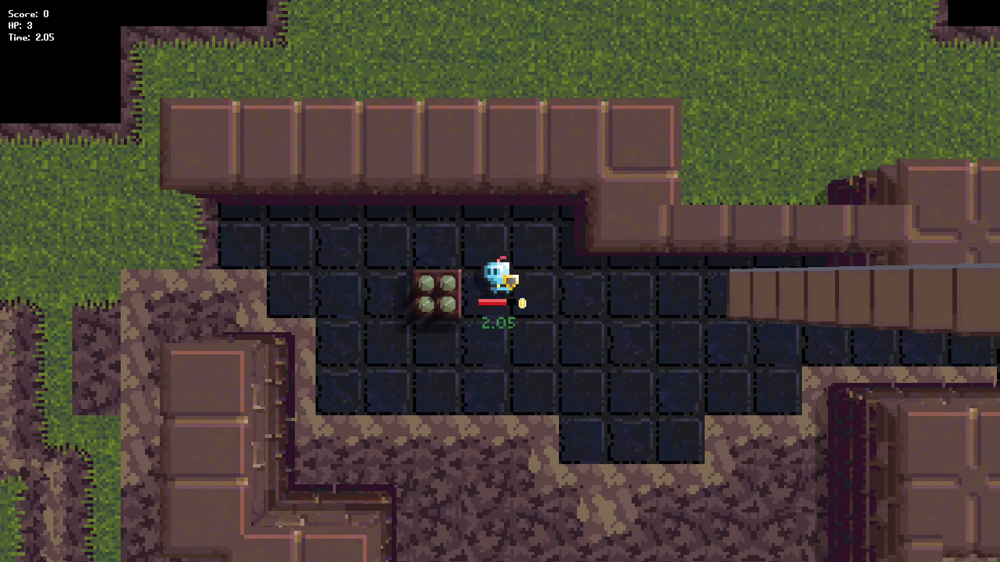
pyautogui.press('a')
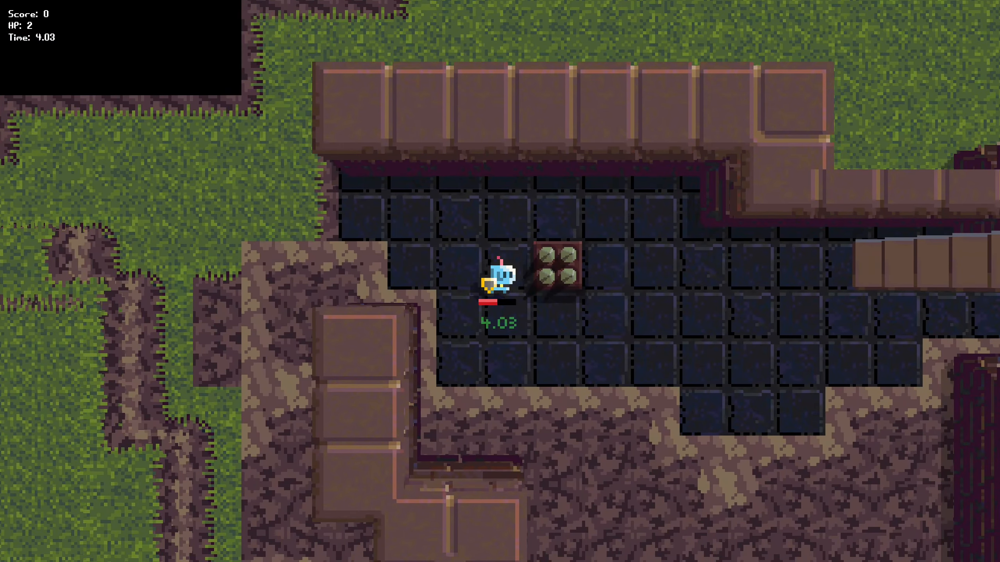
pyautogui.press('f')
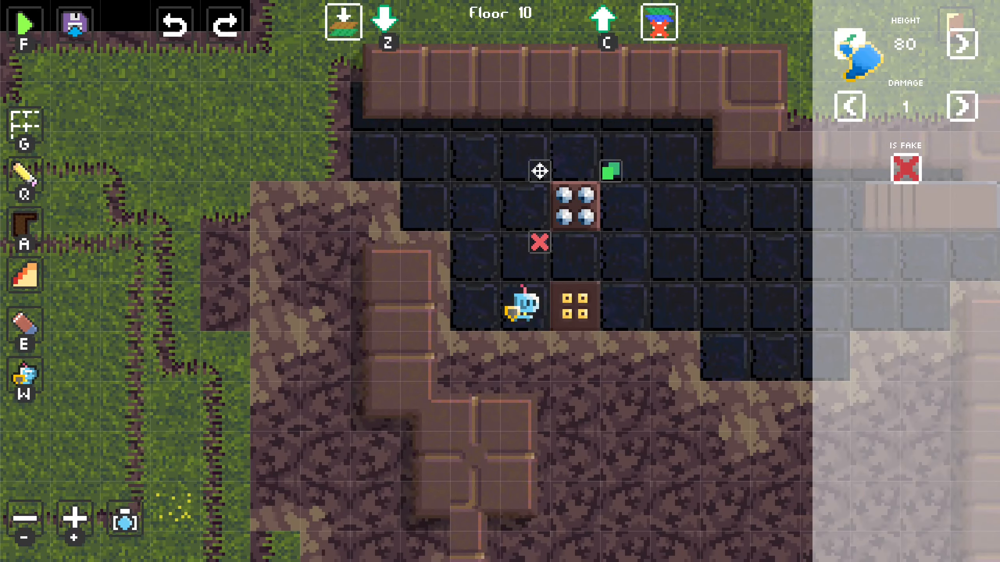
# - Lower the studded tile's height to 30 and playtest taking the character past it from west to east
pyautogui.press('f')
pyautogui.press('a')
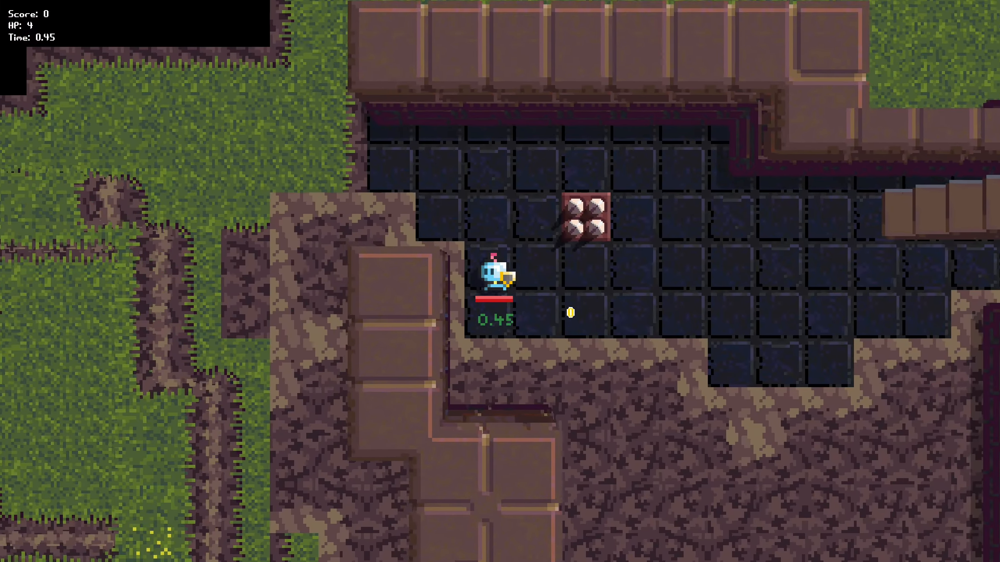
pyautogui.press('d')
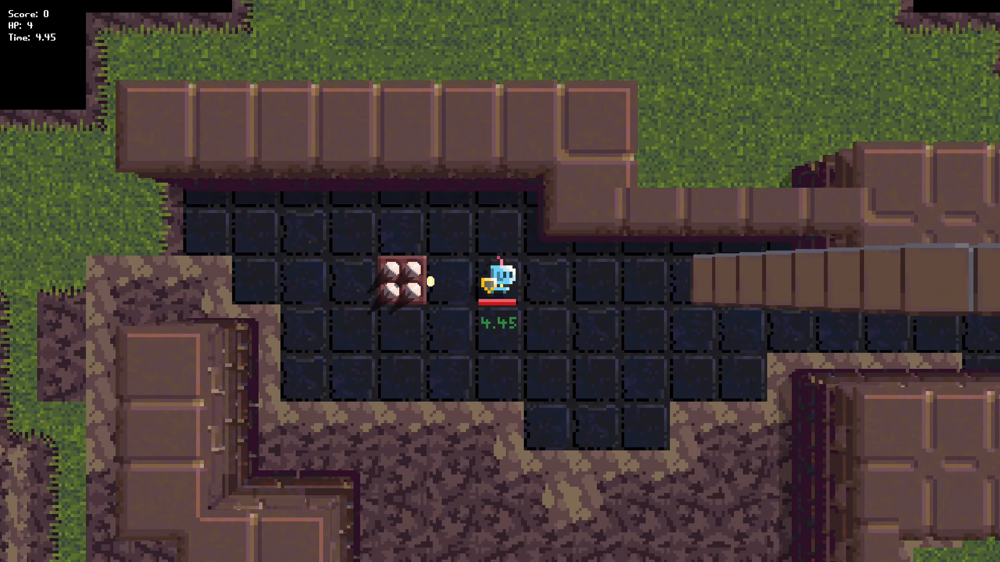
pyautogui.press('a')
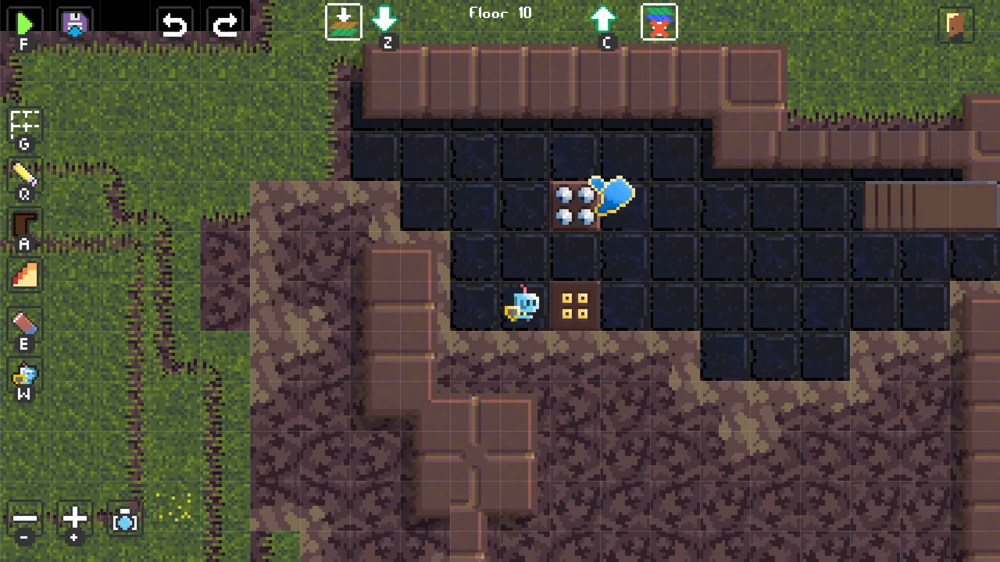
# - Set the studded tile's damage to 4 and playtest its effect on the character with a max health of 4
pyautogui.click(589, 204)
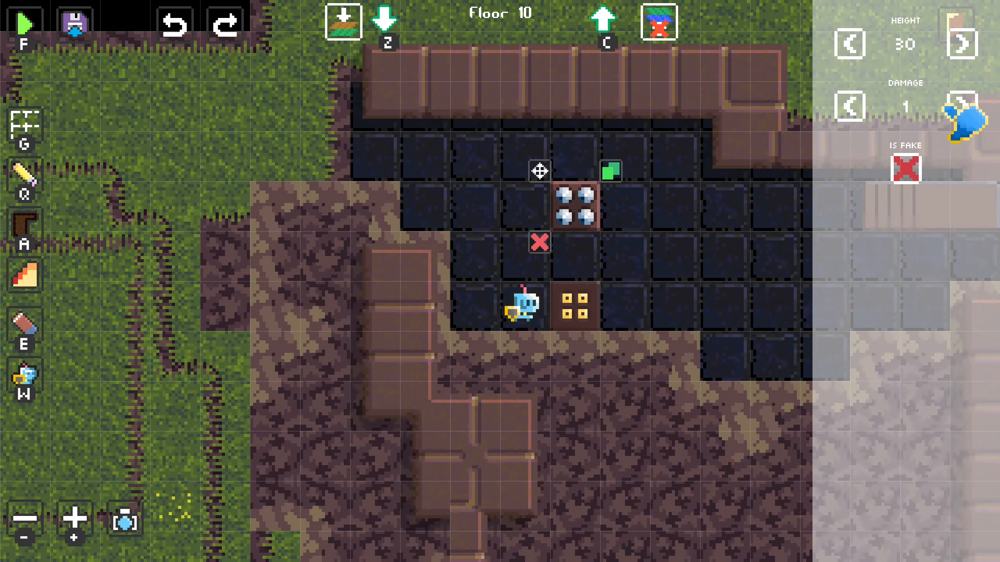
pyautogui.click(958, 105)
pyautogui.click(961, 106)
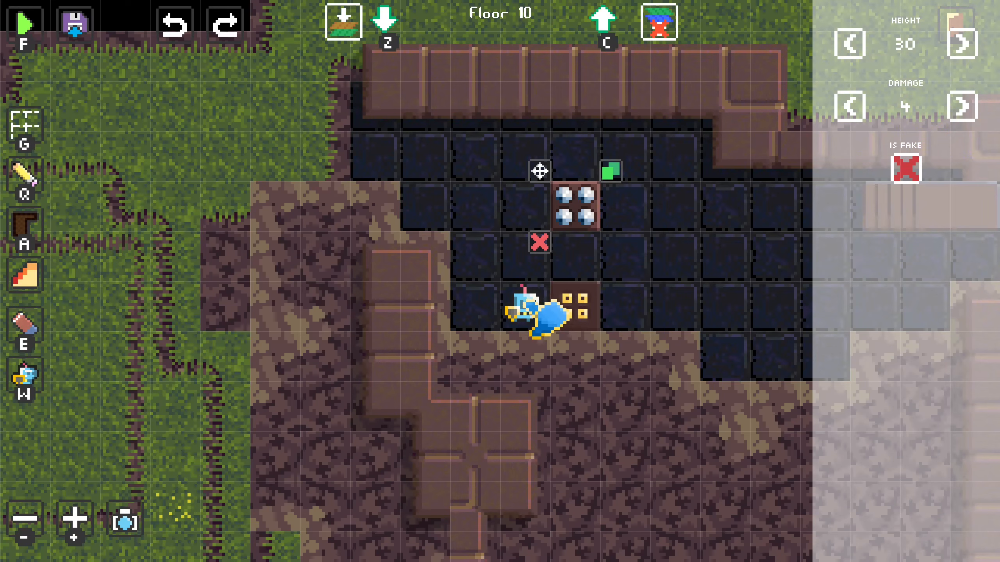
pyautogui.click(537, 311)
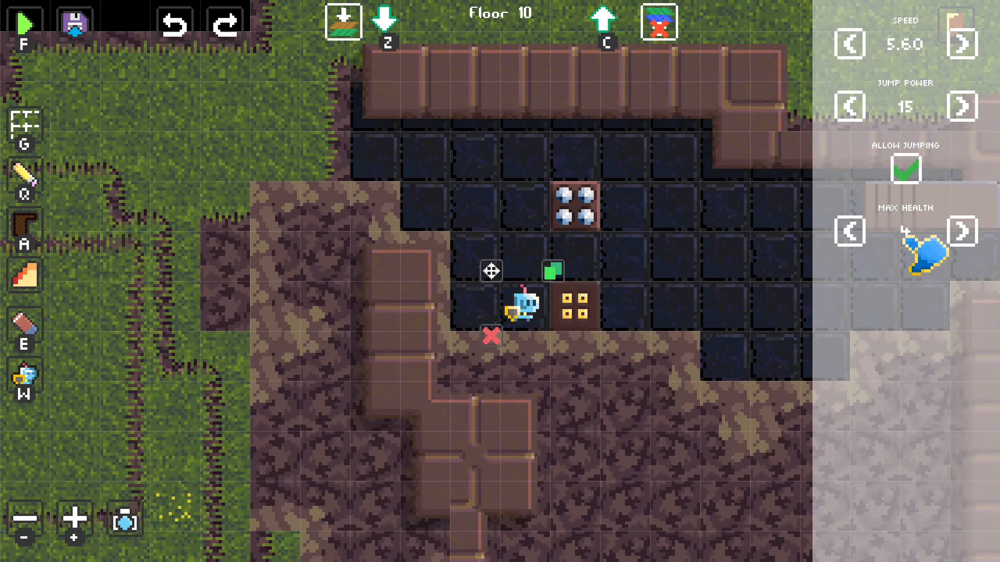
pyautogui.press('f')
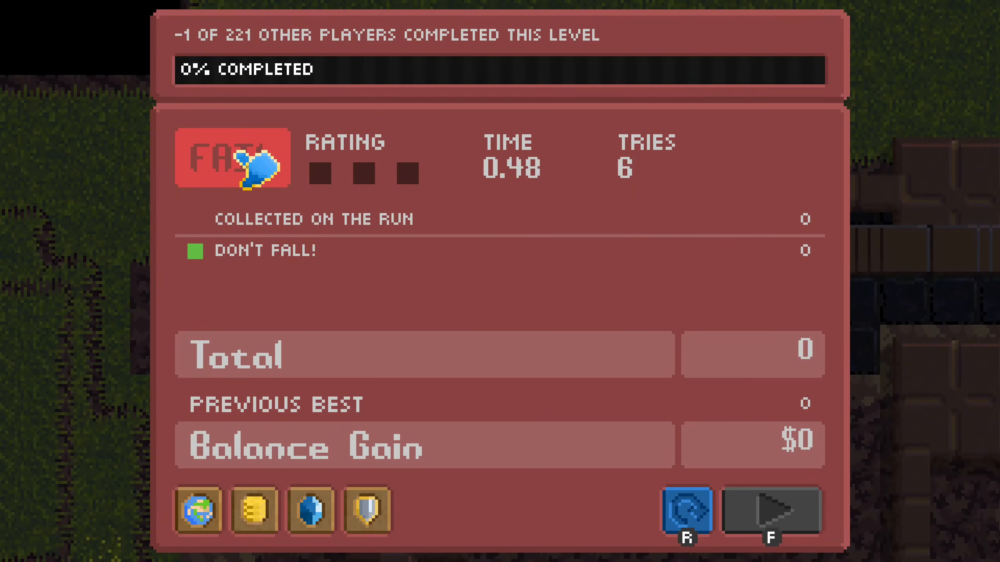
pyautogui.press('f')
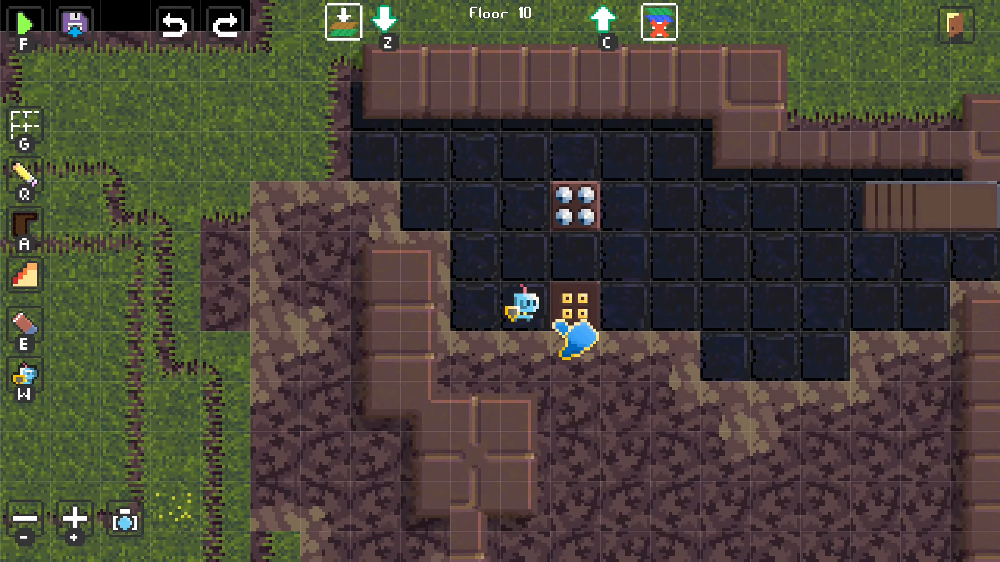
# - Mark the studded tile as fake and playtest walking the character north over it and back south
pyautogui.click(587, 213)
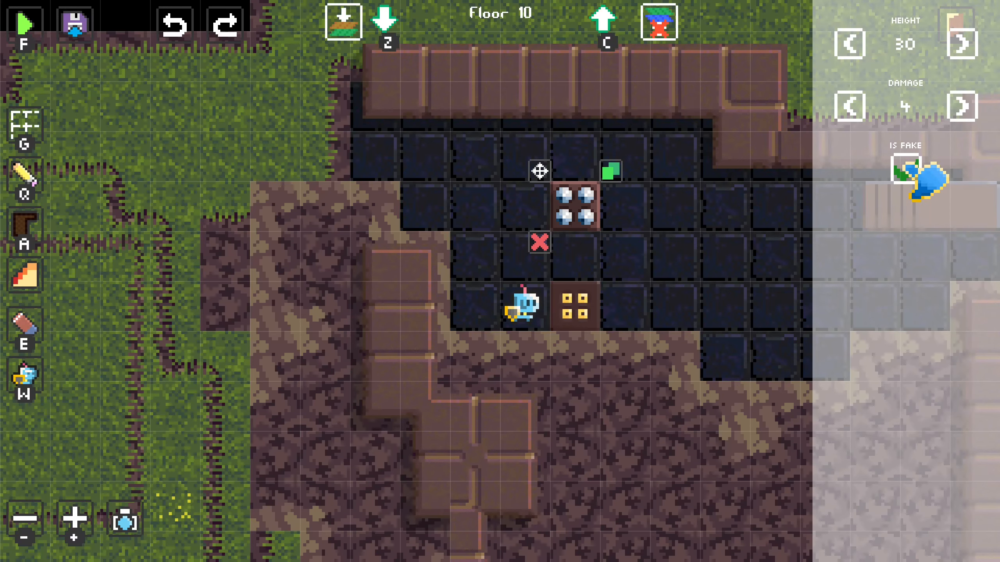
pyautogui.press('f')
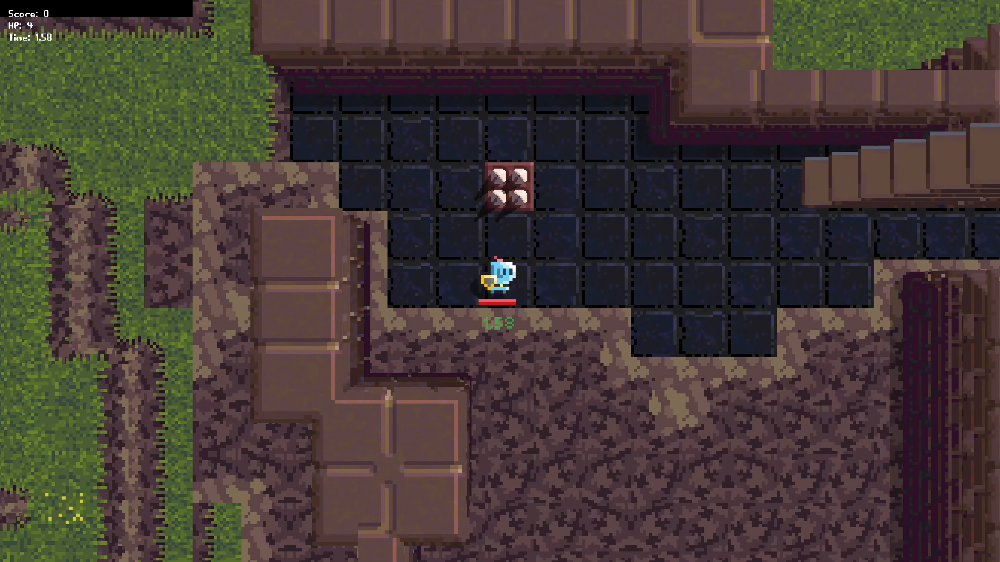
pyautogui.press('w')
pyautogui.press('s')
pyautogui.press('w')
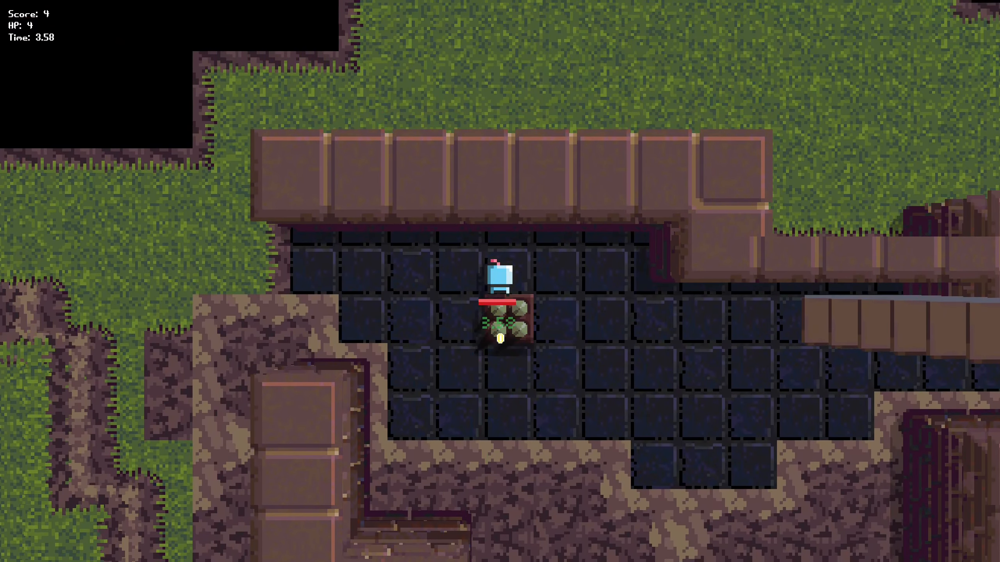
pyautogui.press('s')
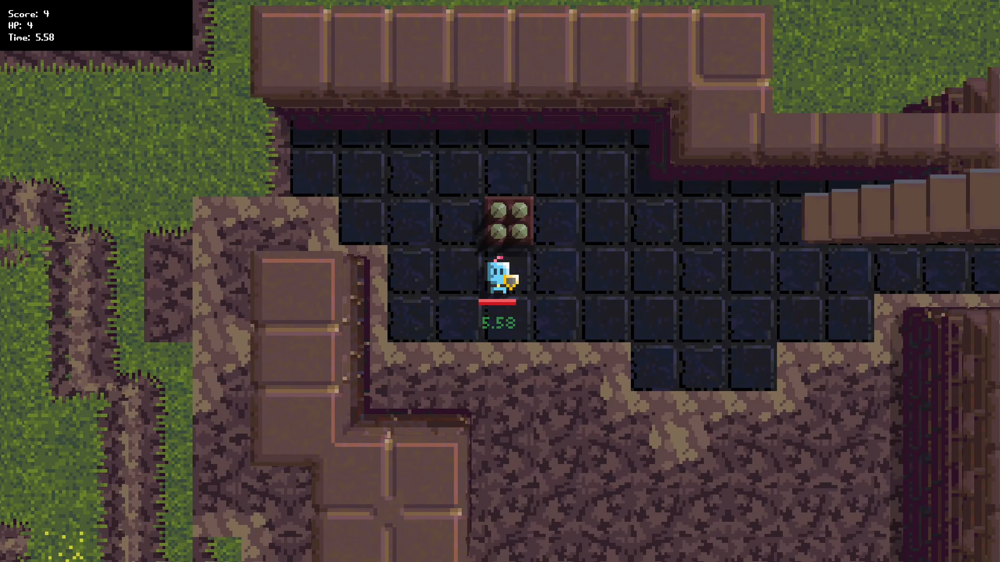
pyautogui.press('f')
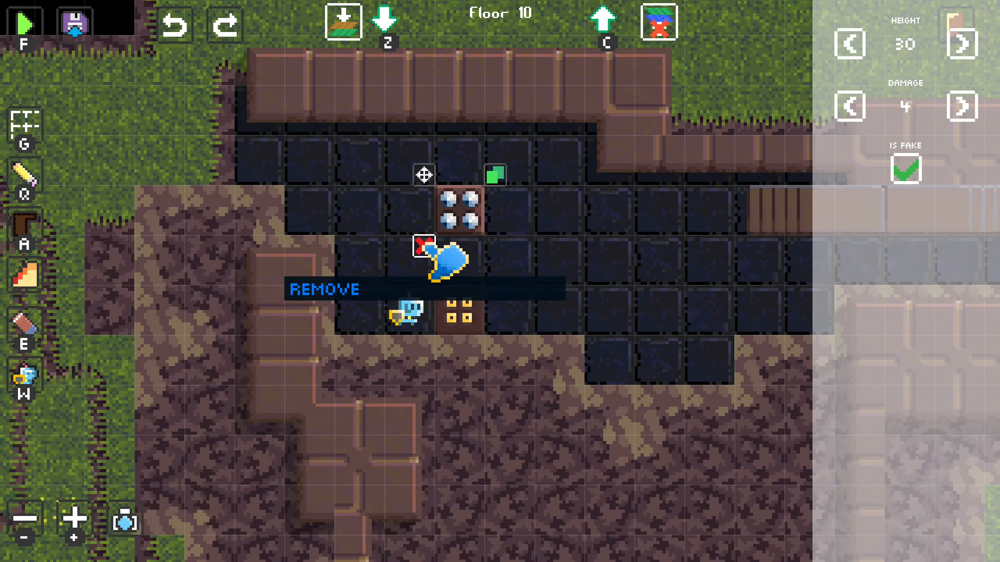
# - Remove the studded tile from the dark floor and playtest the character with a lowered speed
pyautogui.click(426, 244)
pyautogui.click(421, 312)
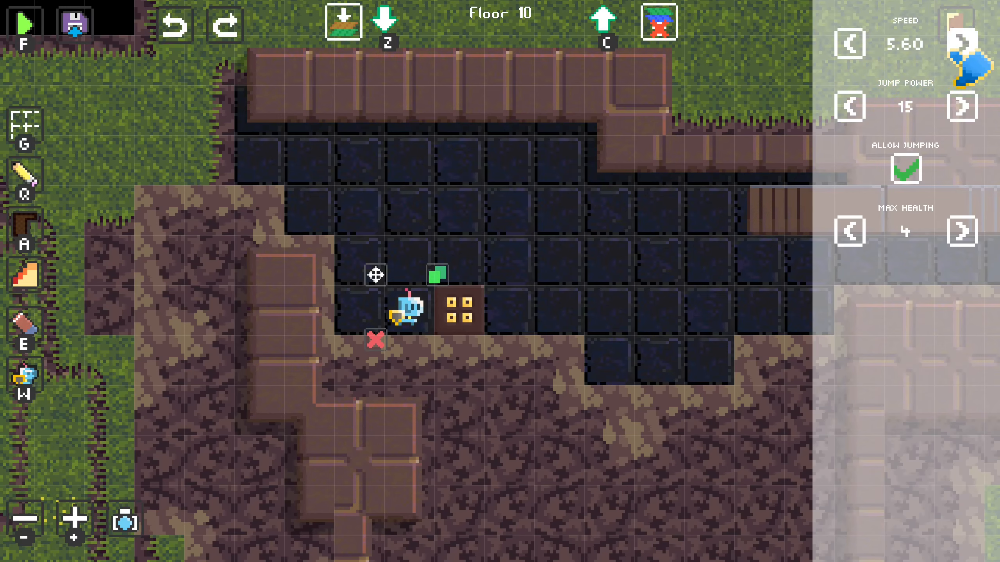
pyautogui.click(863, 47)
pyautogui.press('f')
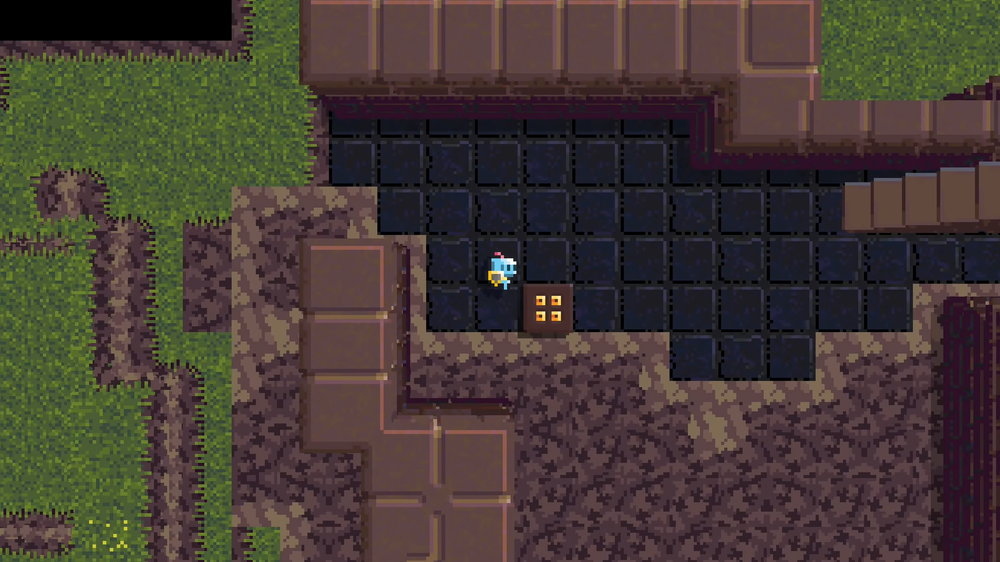
pyautogui.press('f')
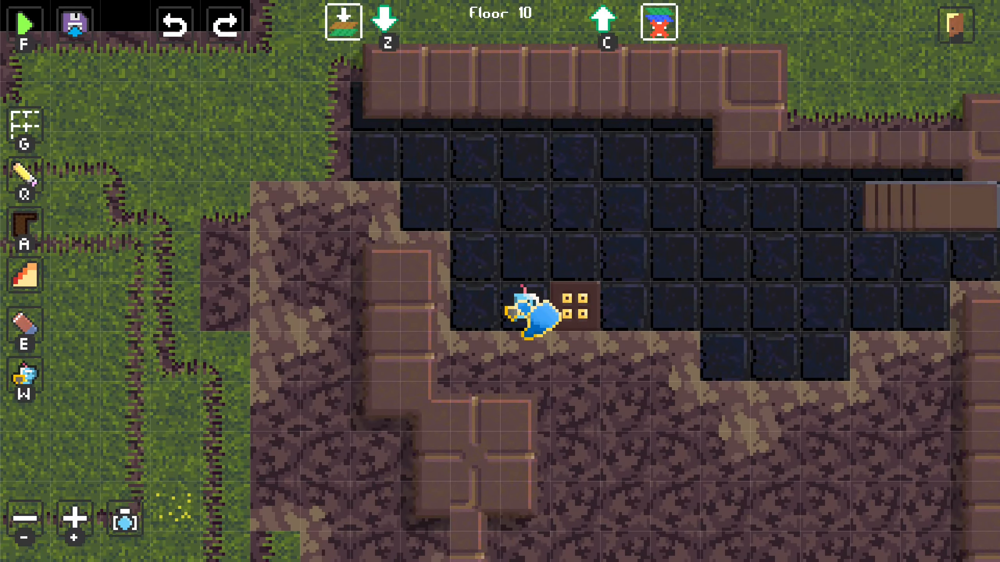
# - Set the character's speed to 8.80 and playtest its movement on the dark floor
pyautogui.click(521, 305)
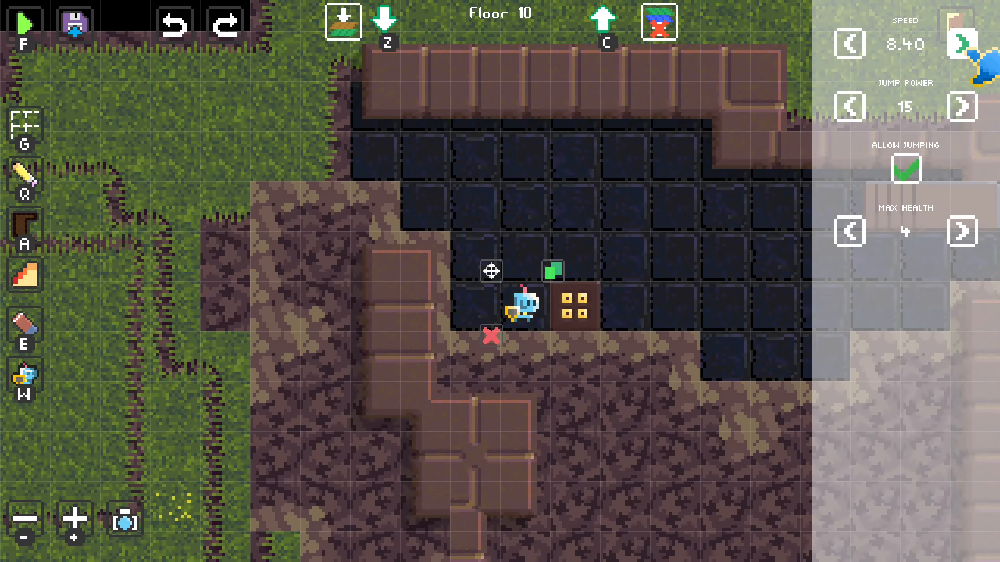
pyautogui.press('f')
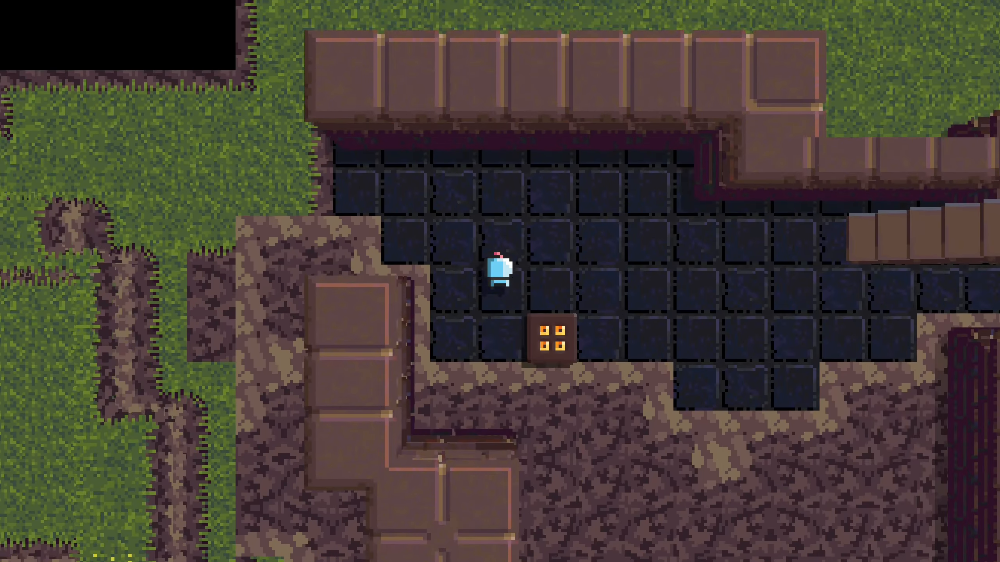
pyautogui.press('f')
# - Set the character's speed to 5.60 and its jump power to 30
pyautogui.click(545, 308)
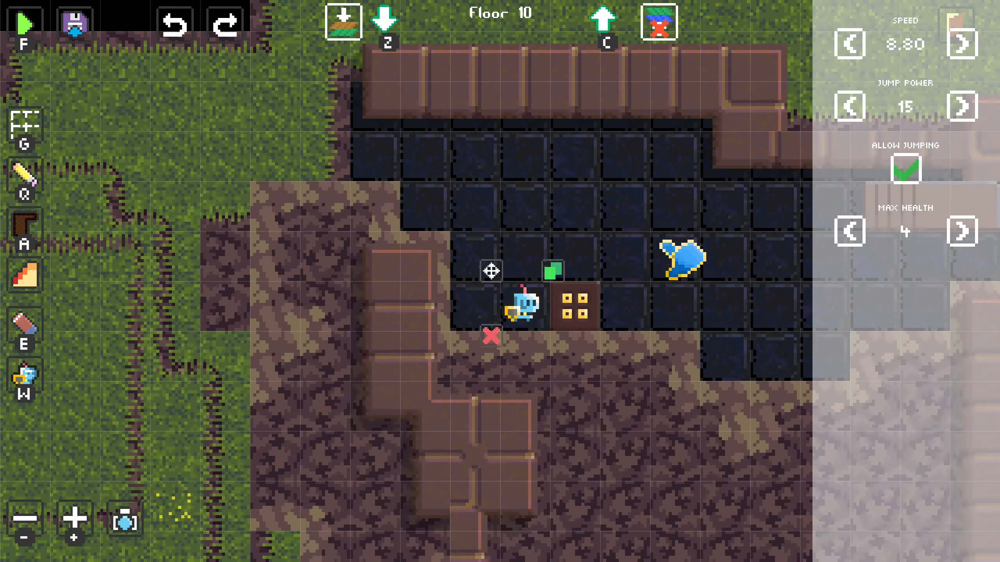
pyautogui.click(861, 55)
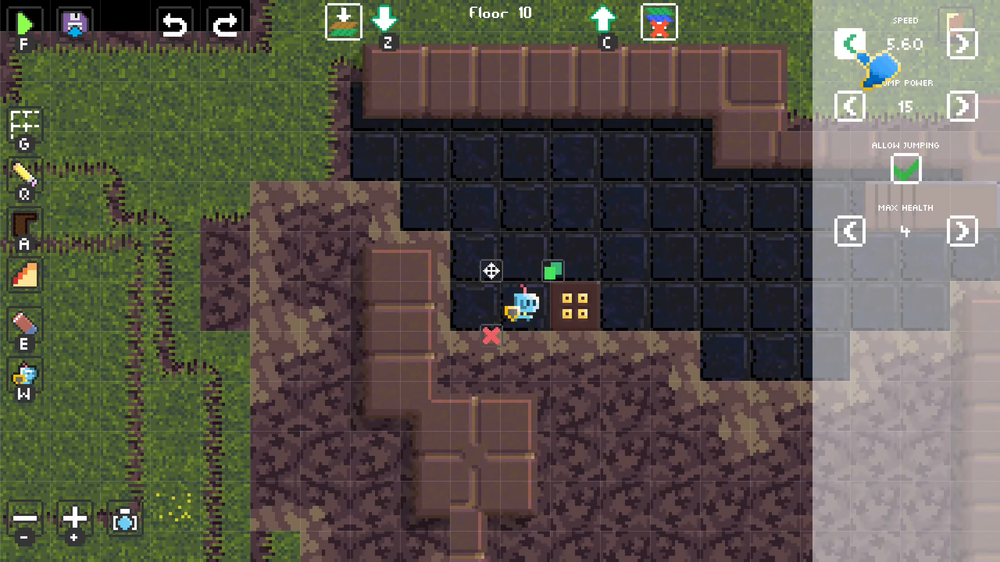
pyautogui.click(962, 44)
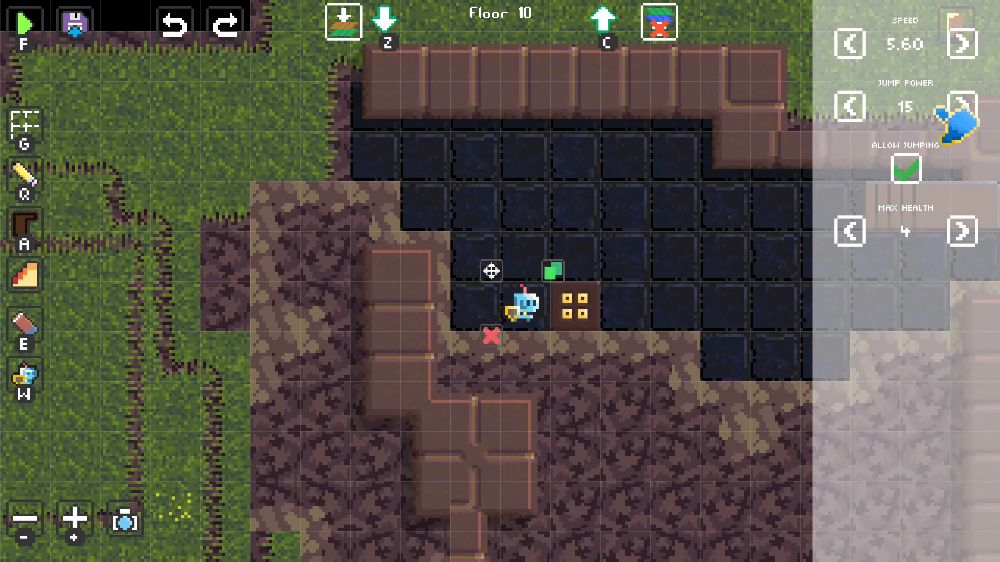
pyautogui.click(960, 103)
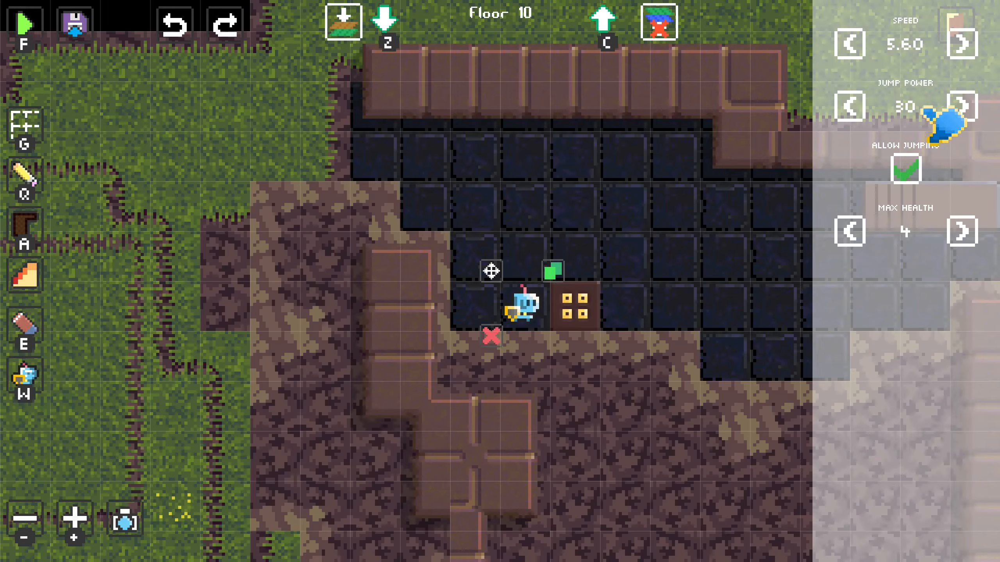
# - Playtest the stronger jump by leaping west onto the brick wall and east above the dark floor, and return to editing
pyautogui.press('f')
pyautogui.press('Left')
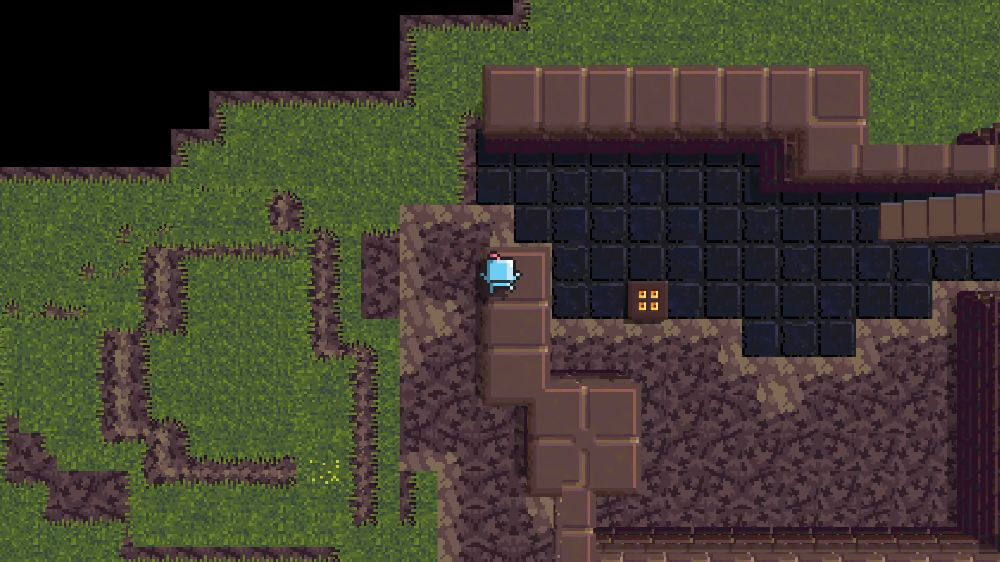
pyautogui.press('Up')
pyautogui.press('space')
pyautogui.press('Right')
pyautogui.press('space')
pyautogui.press('Down')
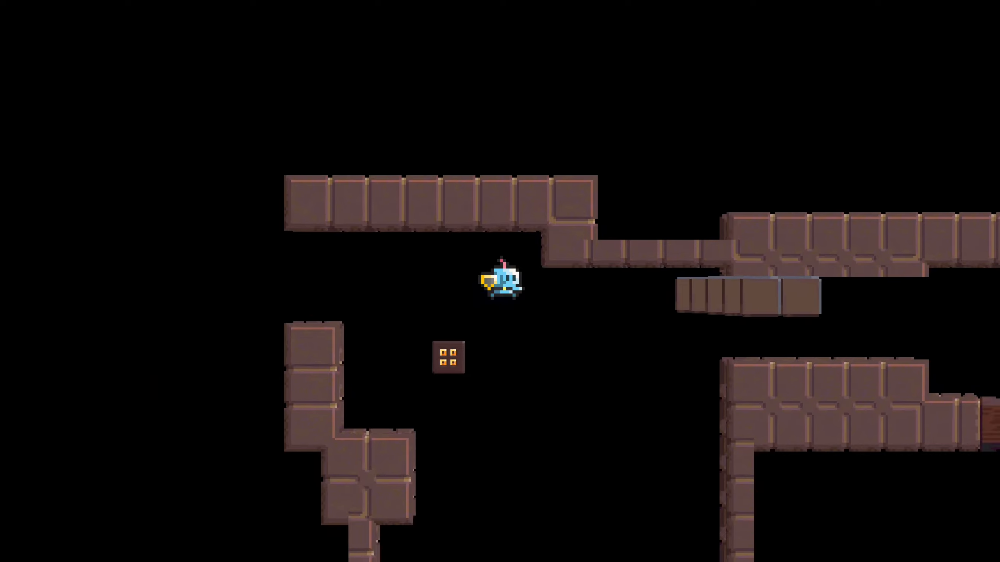
pyautogui.press('f')
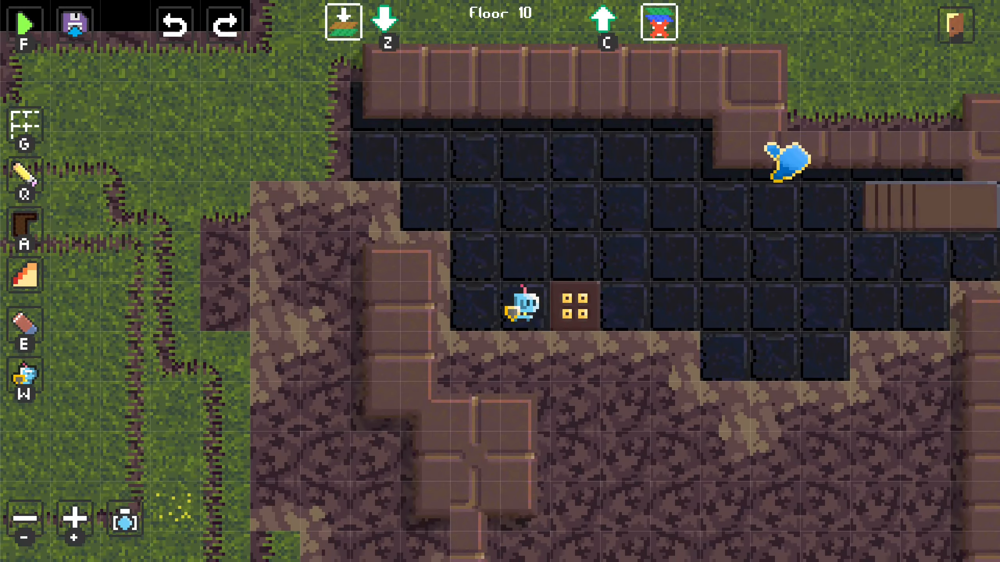
# - Set the character's jump power to 23 and disallow jumping
pyautogui.click(521, 303)
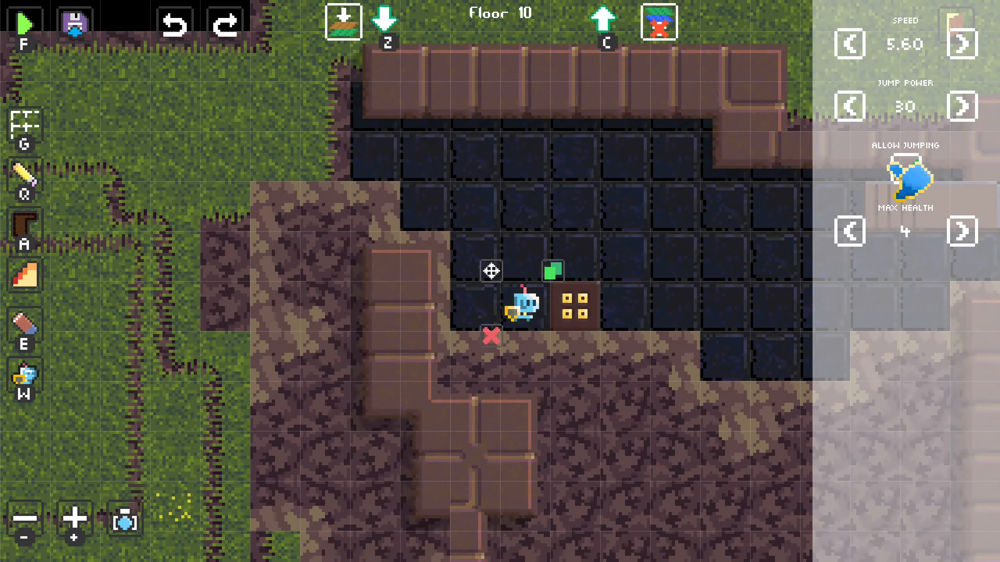
pyautogui.click(905, 169)
pyautogui.click(850, 108)
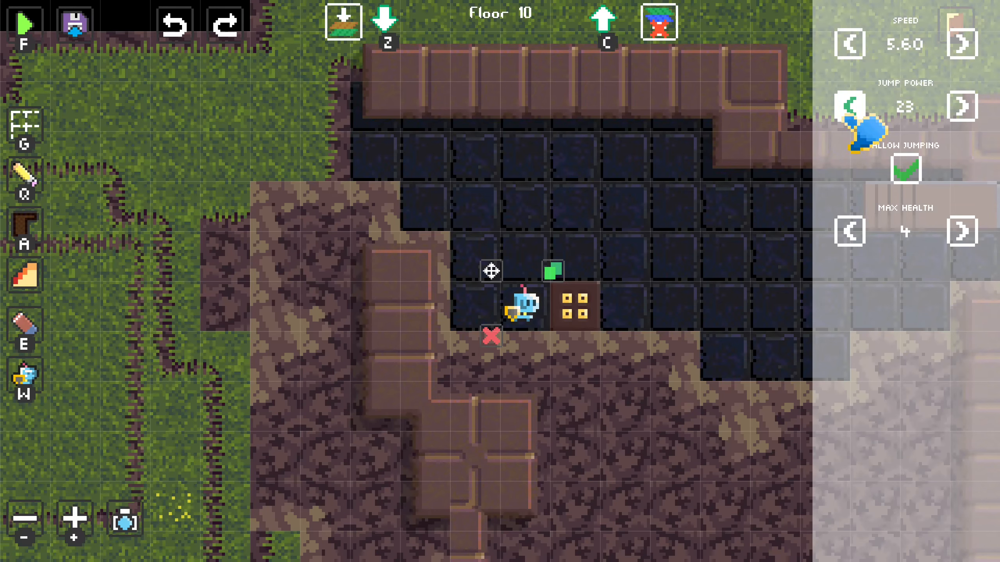
pyautogui.click(905, 169)
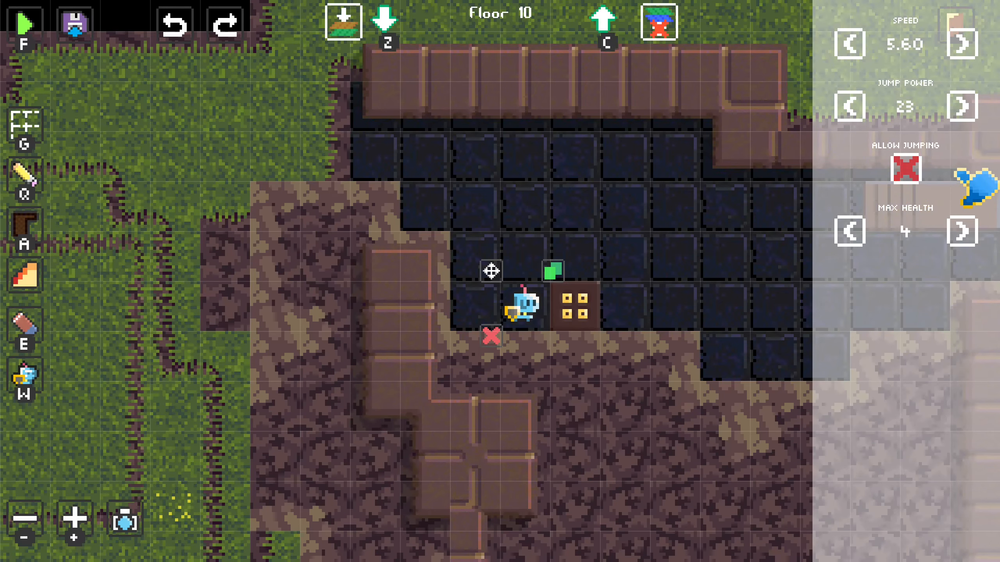
# - Playtest the character with jumping disallowed and return to its properties in the editor
pyautogui.press('f')
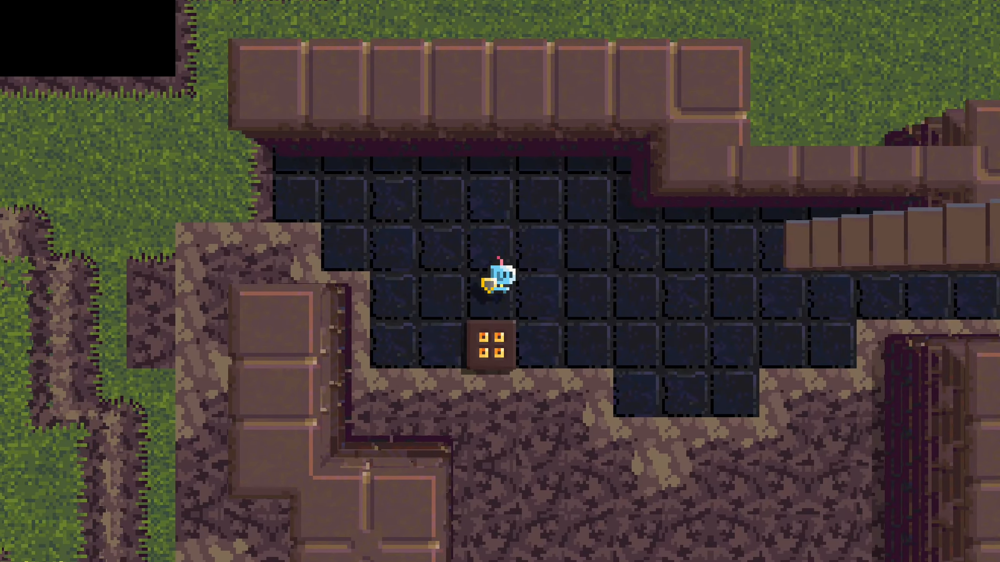
pyautogui.press('f')
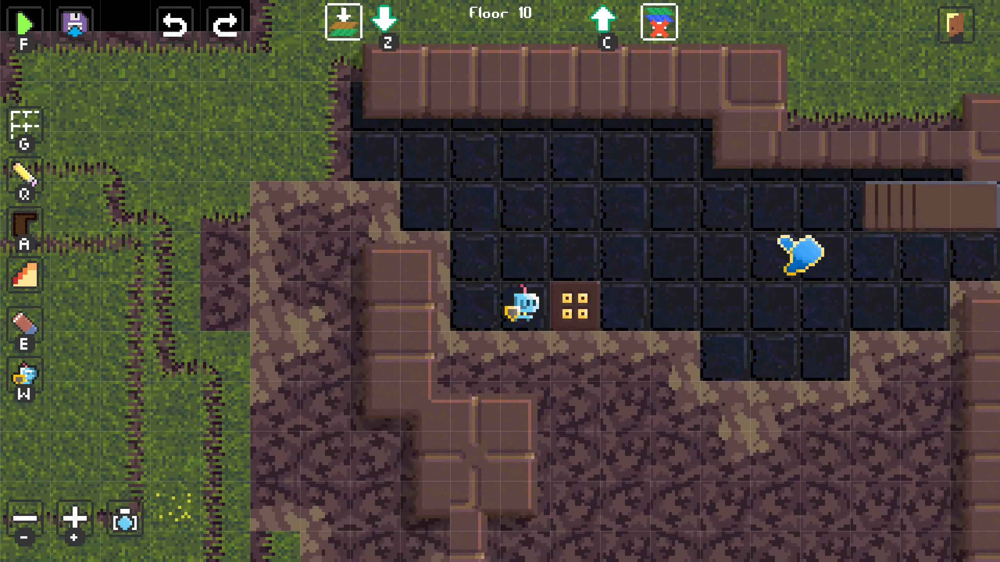
pyautogui.moveTo(535, 316)
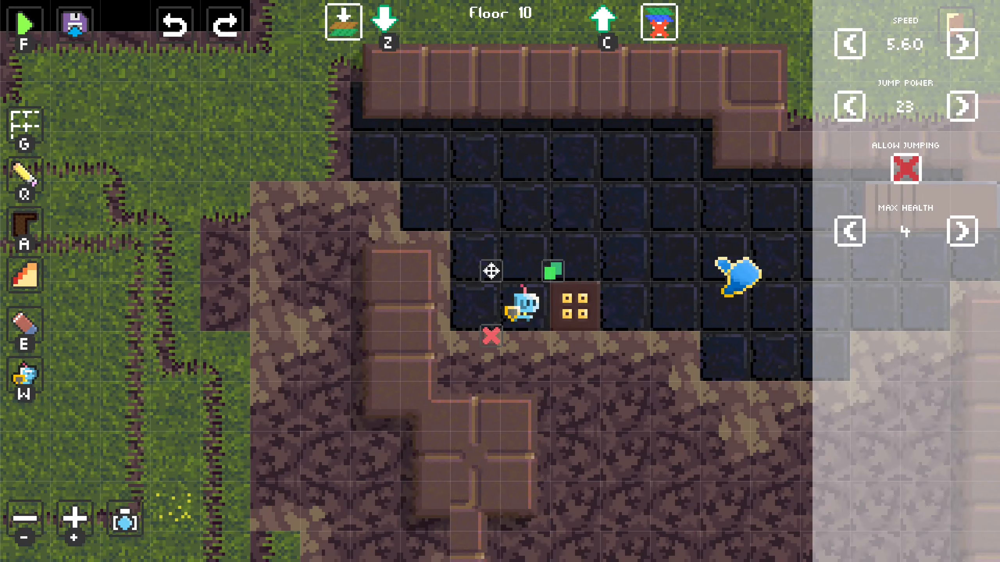
# - Place one toggling spike tile on the dark floor, two tiles north of the start tile with yellow dots
pyautogui.moveTo(685, 265); pyautogui.dragTo(442, 253, button='middle')
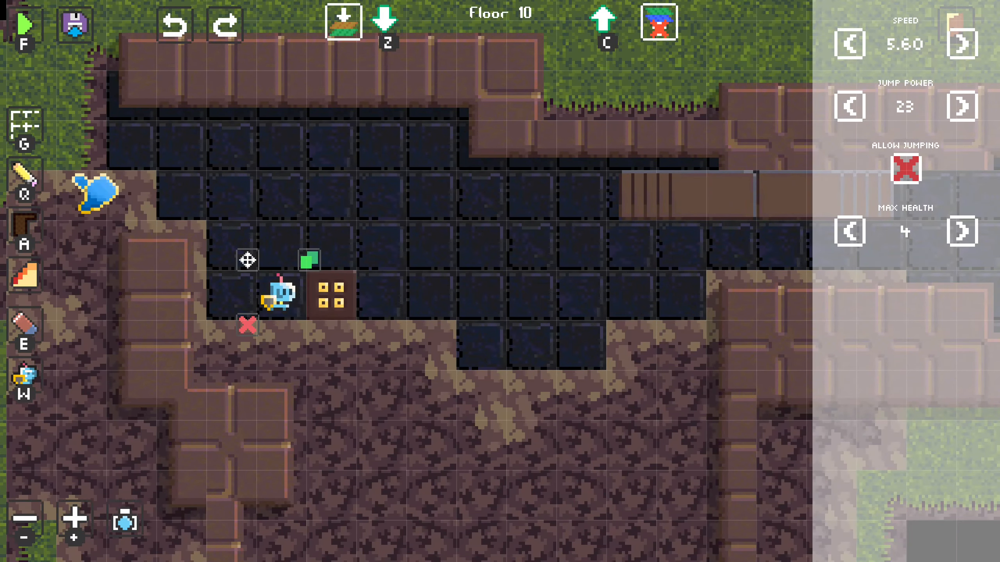
pyautogui.click(16, 370)
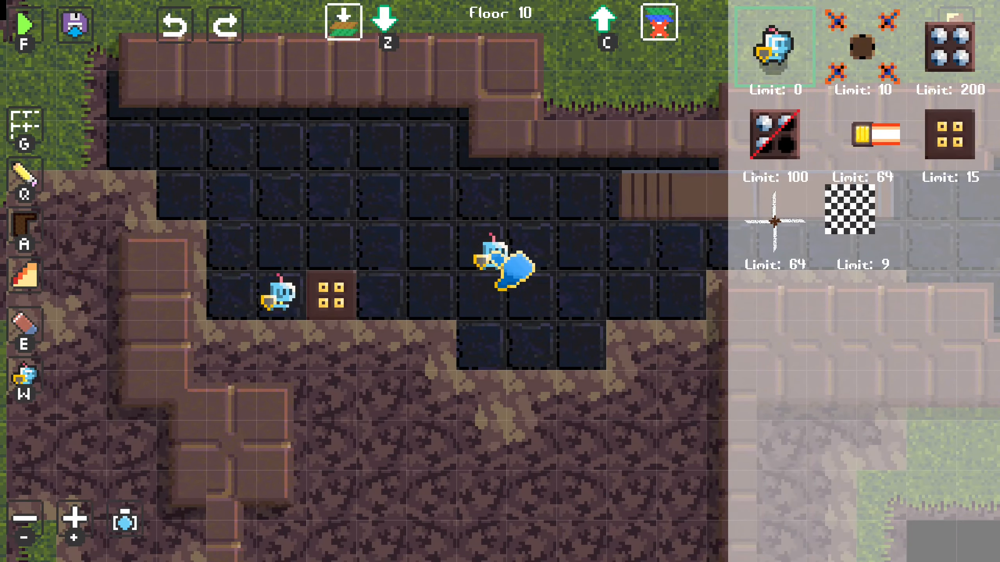
pyautogui.click(771, 142)
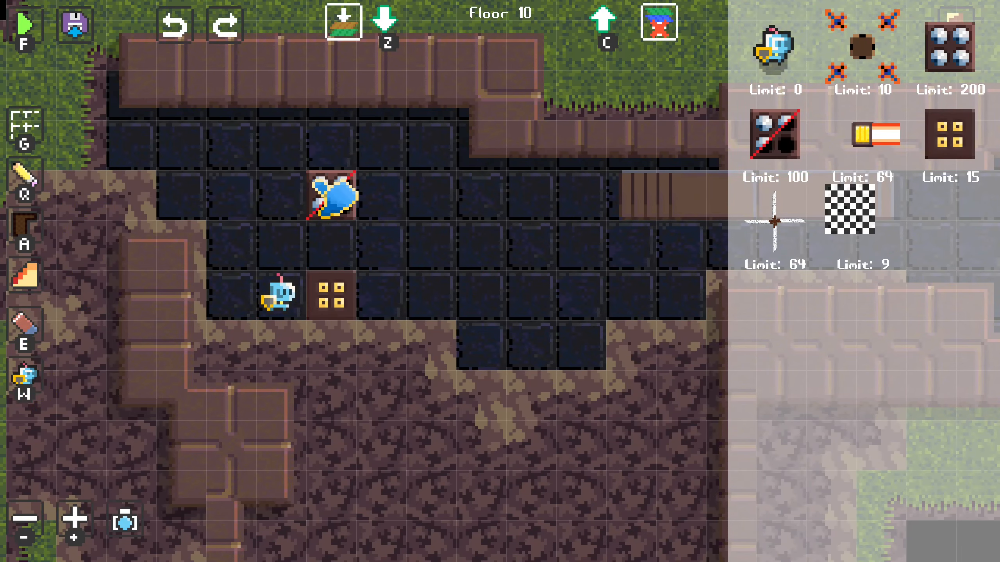
pyautogui.click(331, 196)
# - Playtest the level by walking beside the inactive spike tile and stepping onto the start tile to begin the run
pyautogui.moveTo(427, 270); pyautogui.dragTo(486, 257, button='middle')
pyautogui.press('f')
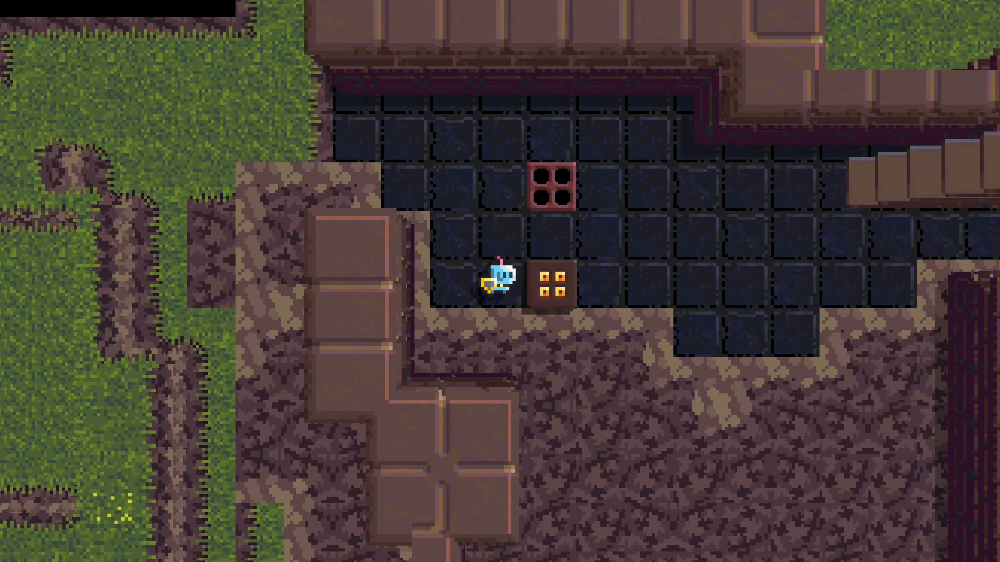
pyautogui.press('w')
pyautogui.press('d')
pyautogui.press('a')
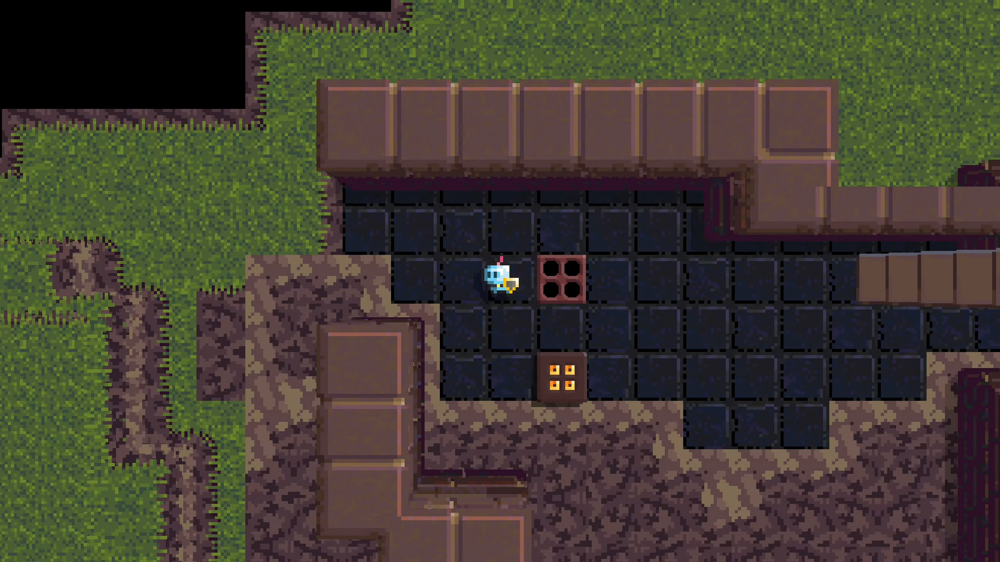
pyautogui.press('s')
pyautogui.press('d')
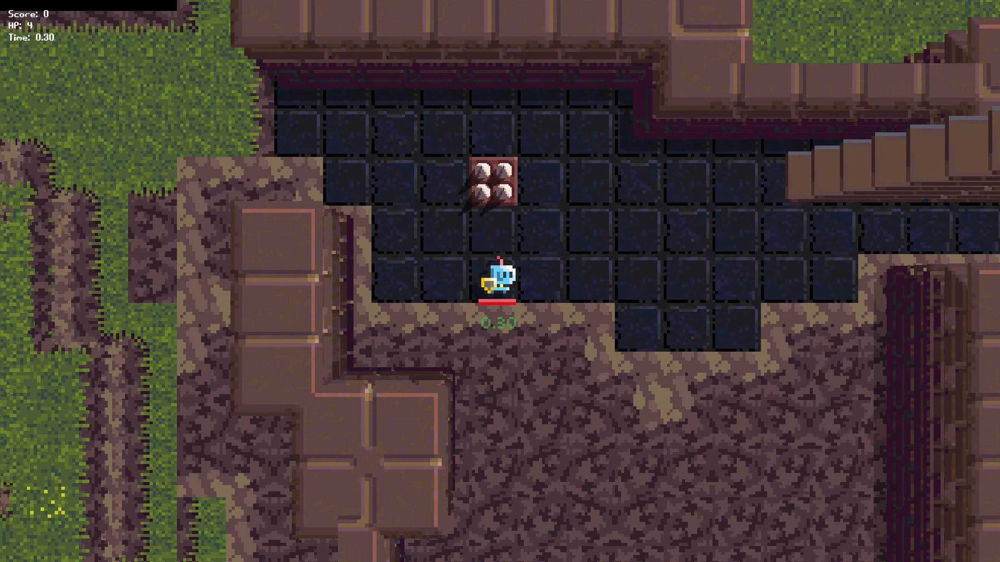
# - Walk the character on and off the toggling spike tile to test its damage, and return to editing
pyautogui.press('a')
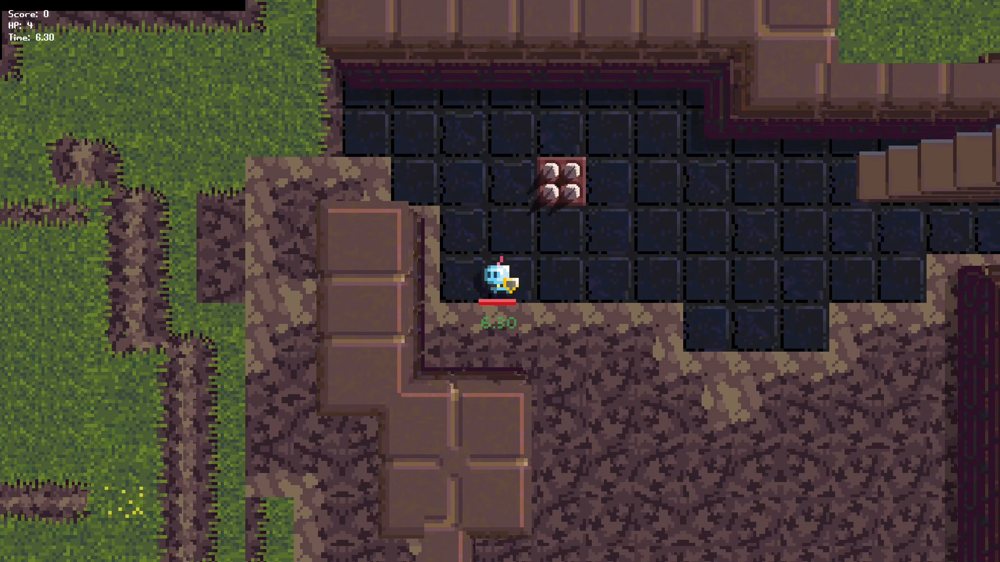
pyautogui.press('w')
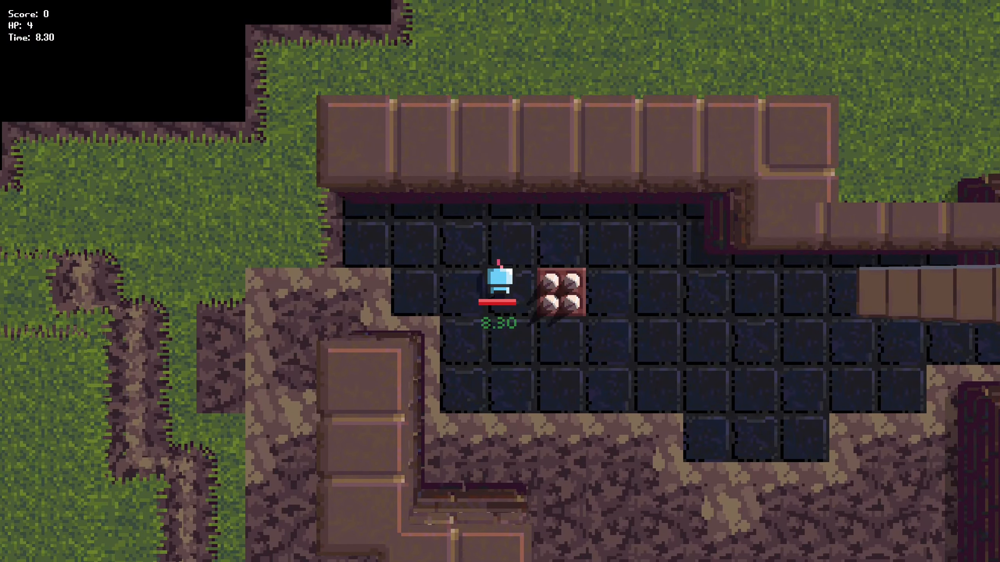
pyautogui.press('d')
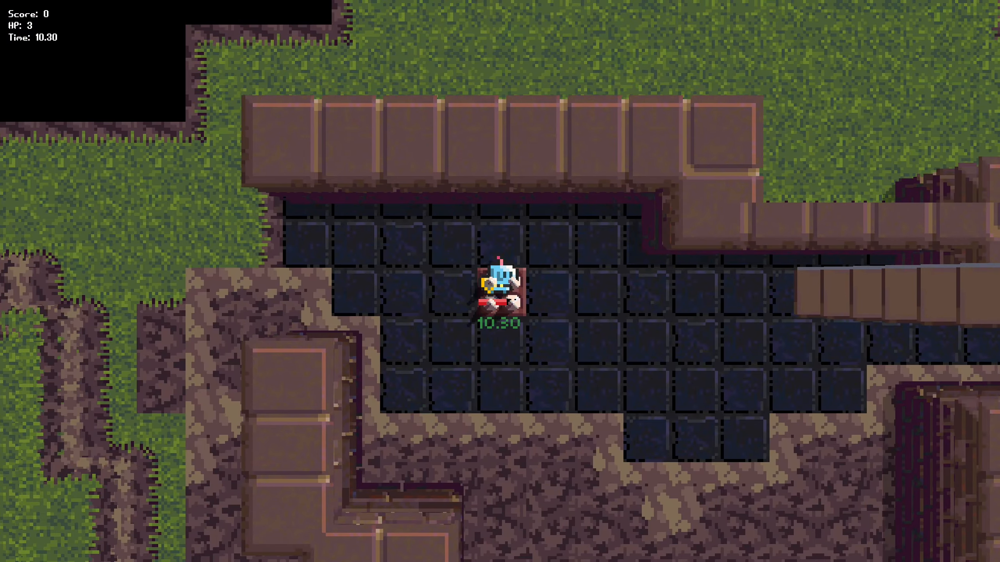
pyautogui.press('a')
pyautogui.press('d')
pyautogui.press('a')
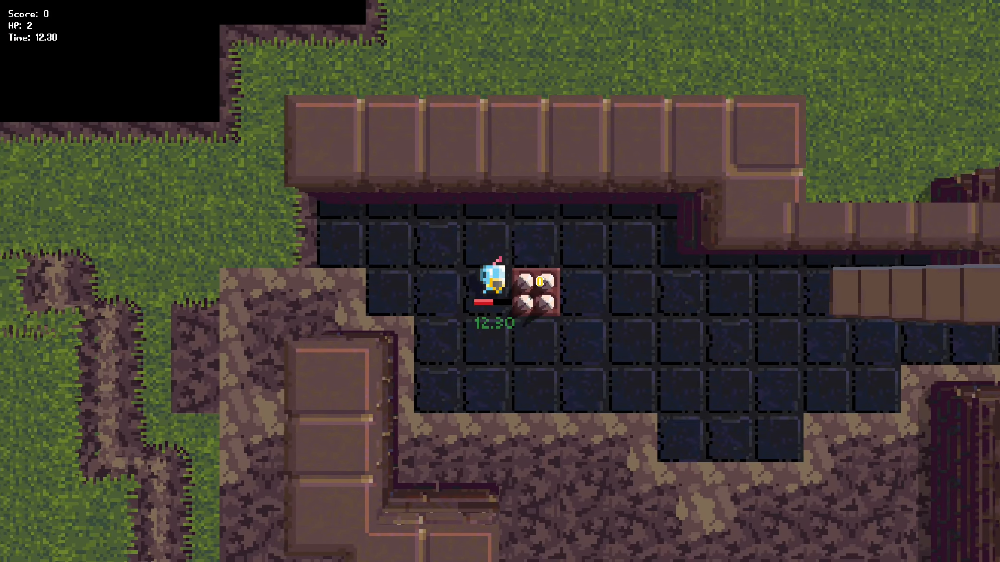
pyautogui.press('f')
# - Set the toggling spike tile's initial delay to 30 and playtest its timing from the start tile
pyautogui.click(587, 199)
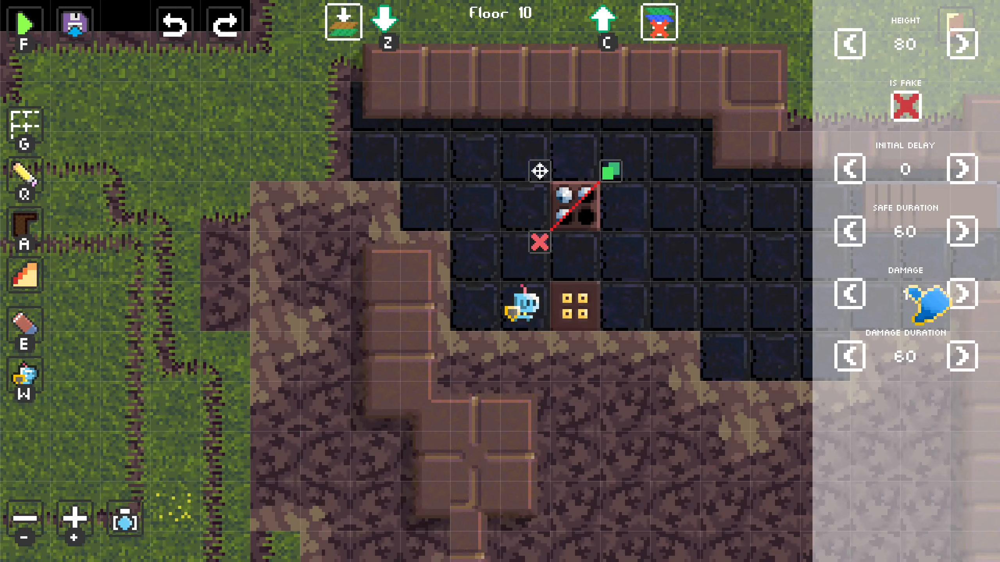
pyautogui.click(962, 169)
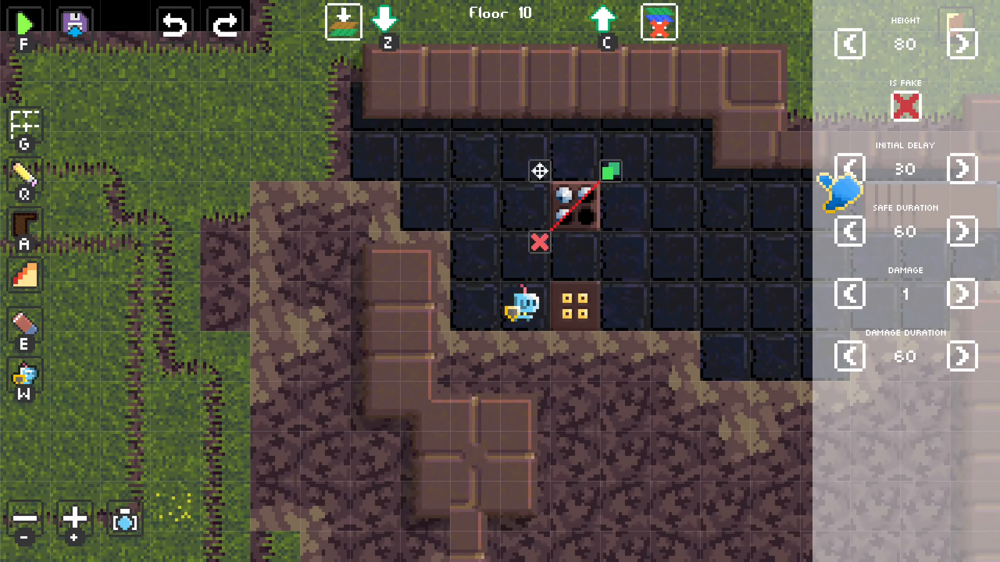
pyautogui.press('f')
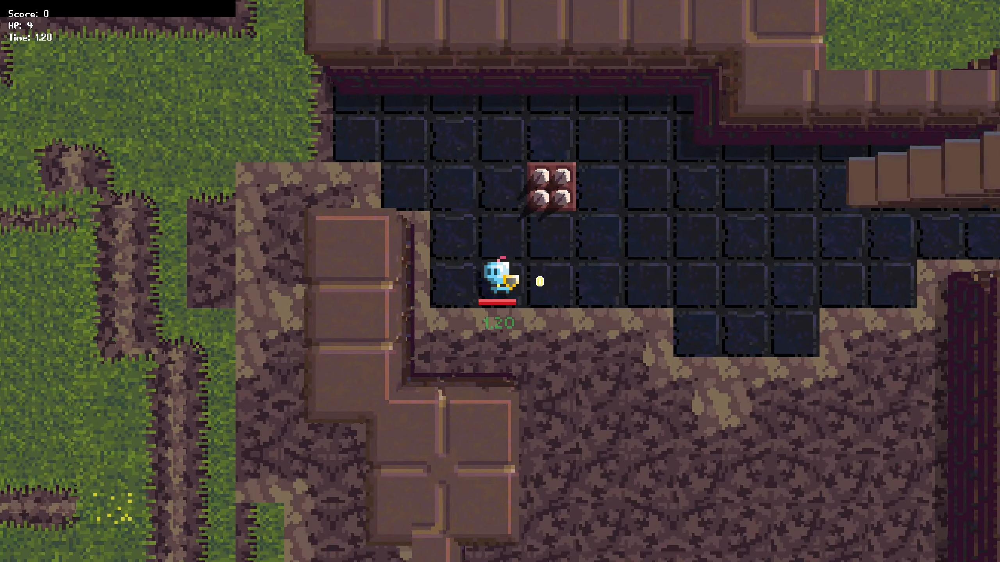
pyautogui.press('f')
# - Increase the toggling spike tile's initial delay beyond 30 and playtest when its spikes first switch
pyautogui.click(591, 213)
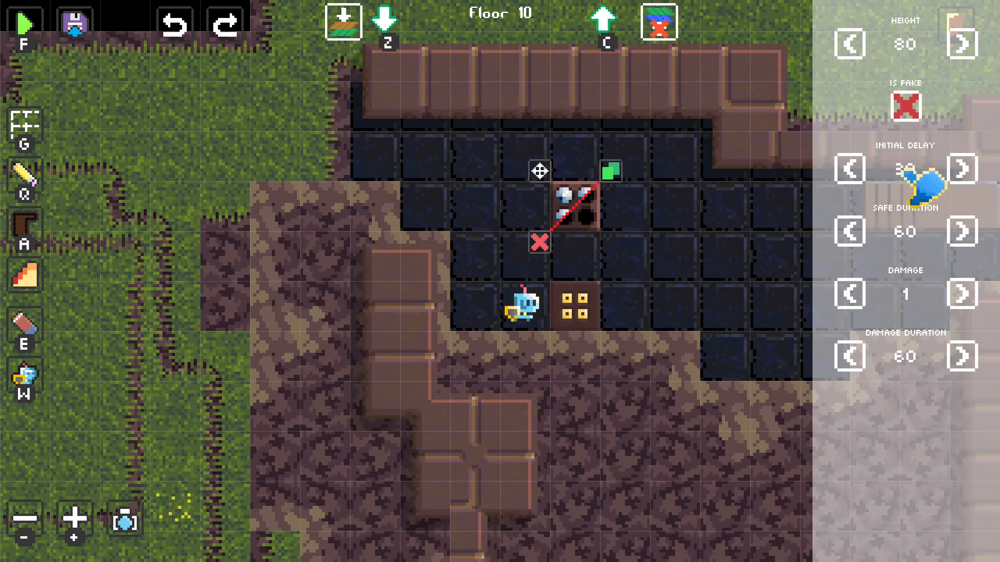
pyautogui.click(960, 174)
pyautogui.click(959, 173)
pyautogui.click(960, 173)
pyautogui.click(960, 173)
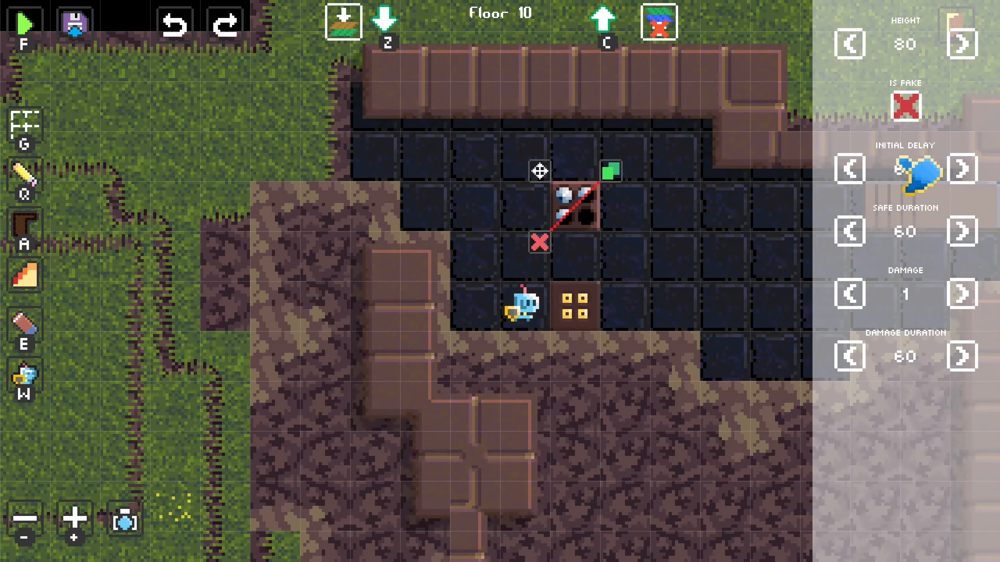
pyautogui.press('f')
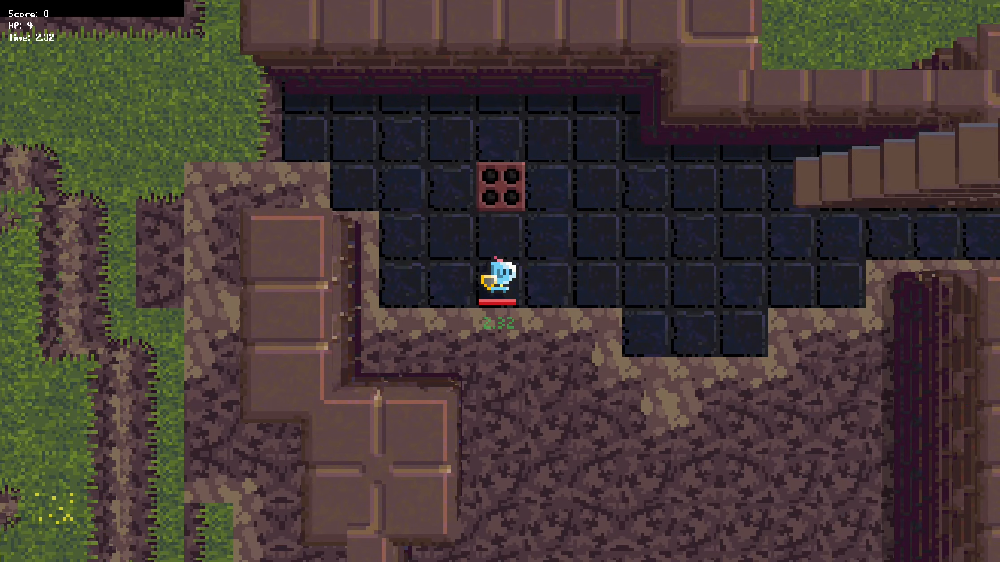
pyautogui.press('f')
# - Reset the toggling spike tile's initial delay to 0 and playtest its timing from the start tile
pyautogui.click(569, 200)
pyautogui.click(852, 173)
pyautogui.click(852, 174)
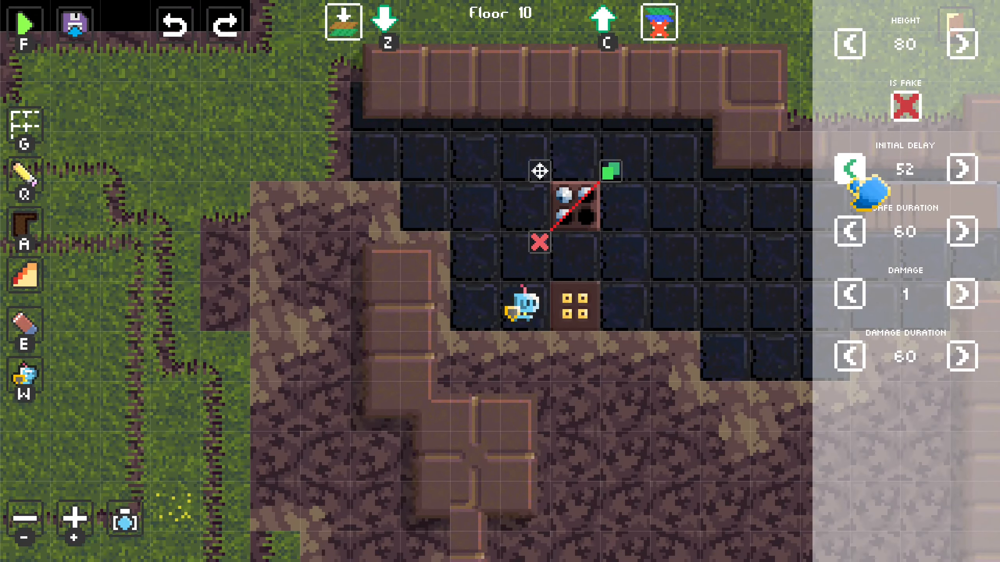
pyautogui.click(853, 175)
pyautogui.click(852, 176)
pyautogui.click(852, 175)
pyautogui.click(852, 175)
pyautogui.click(852, 175)
pyautogui.click(852, 176)
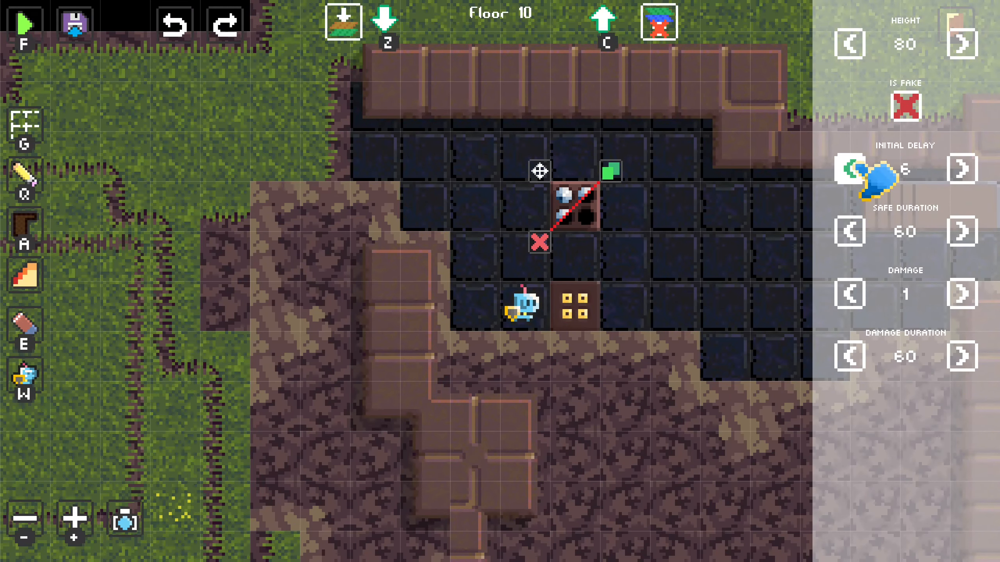
pyautogui.press('f')
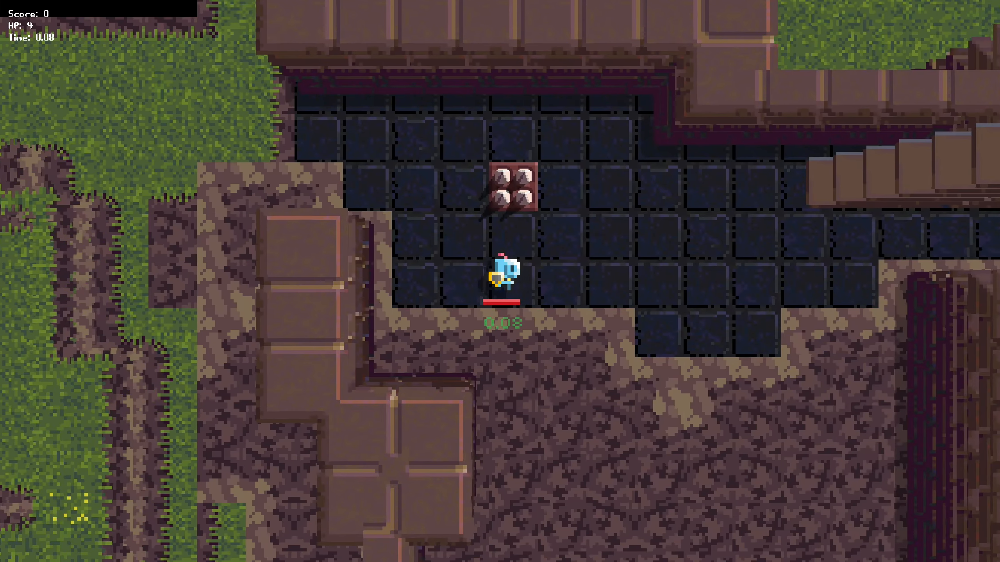
pyautogui.press('Left')
pyautogui.press('f')
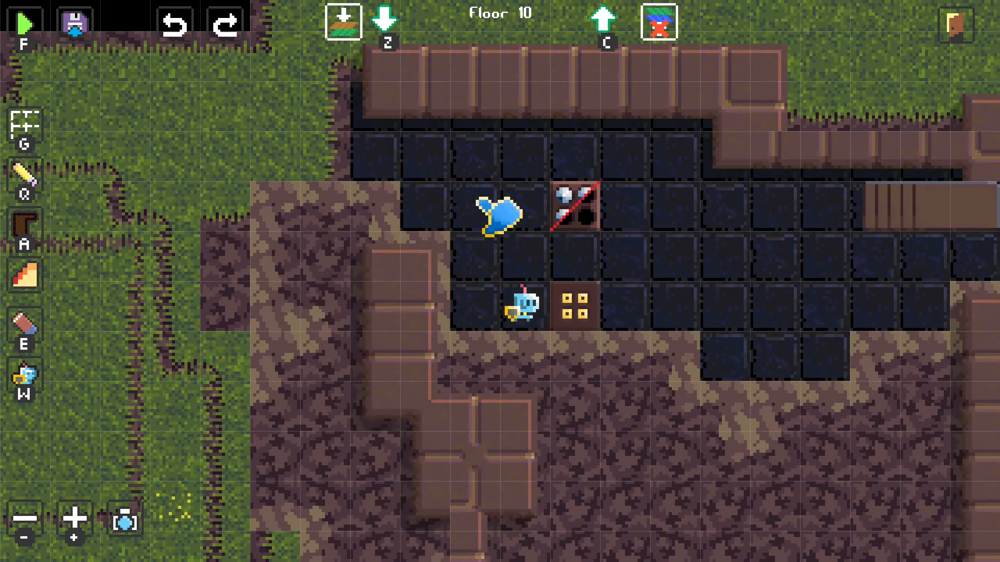
# - Set the toggling spike tile's safe duration to 80
pyautogui.click(581, 202)
pyautogui.click(963, 232)
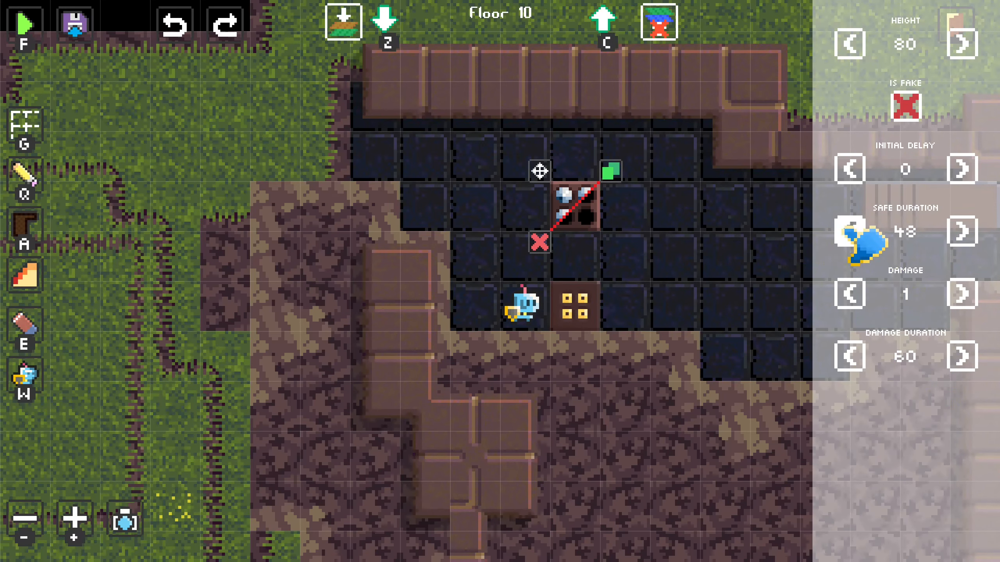
pyautogui.click(956, 231)
pyautogui.click(956, 231)
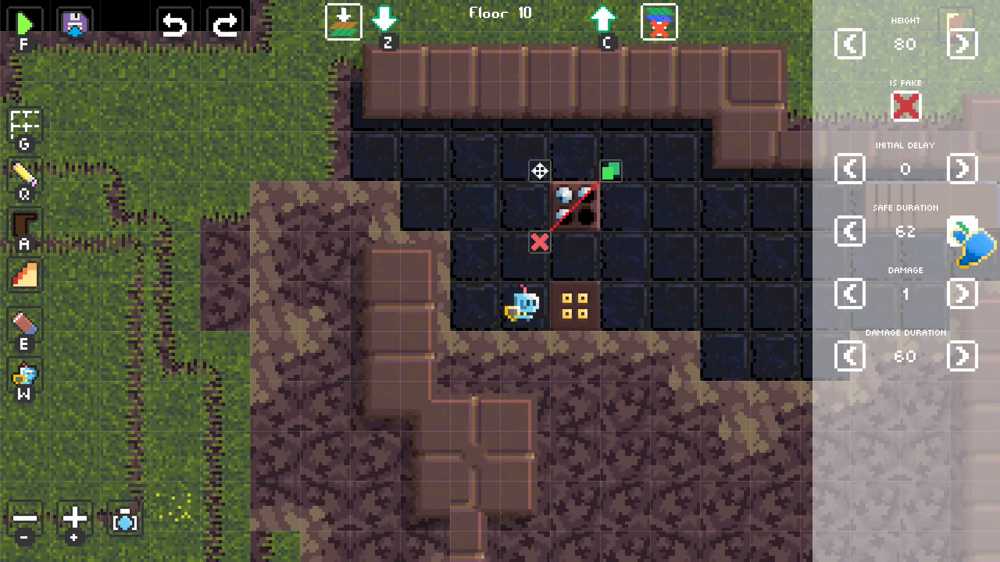
pyautogui.click(963, 232)
pyautogui.click(962, 232)
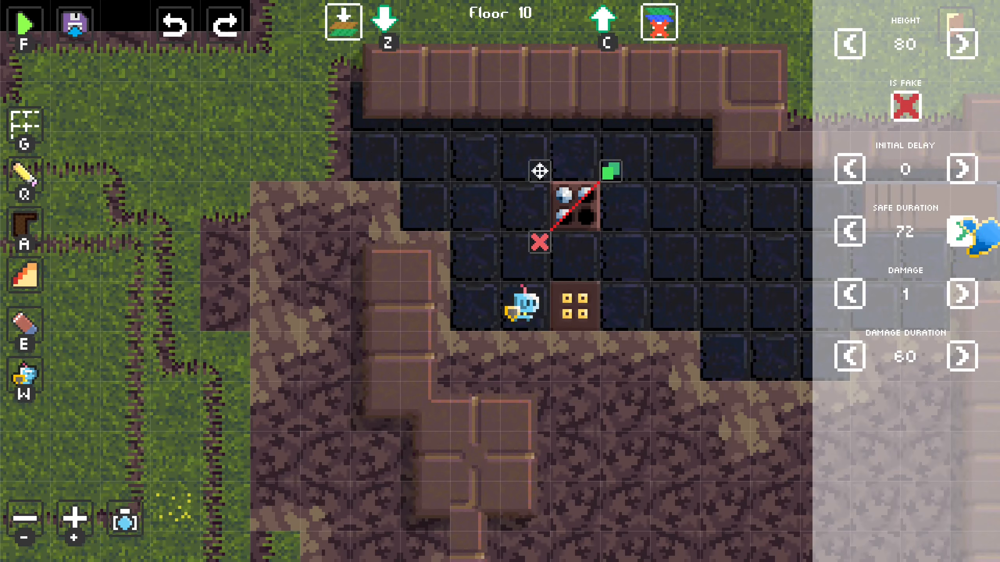
pyautogui.click(849, 232)
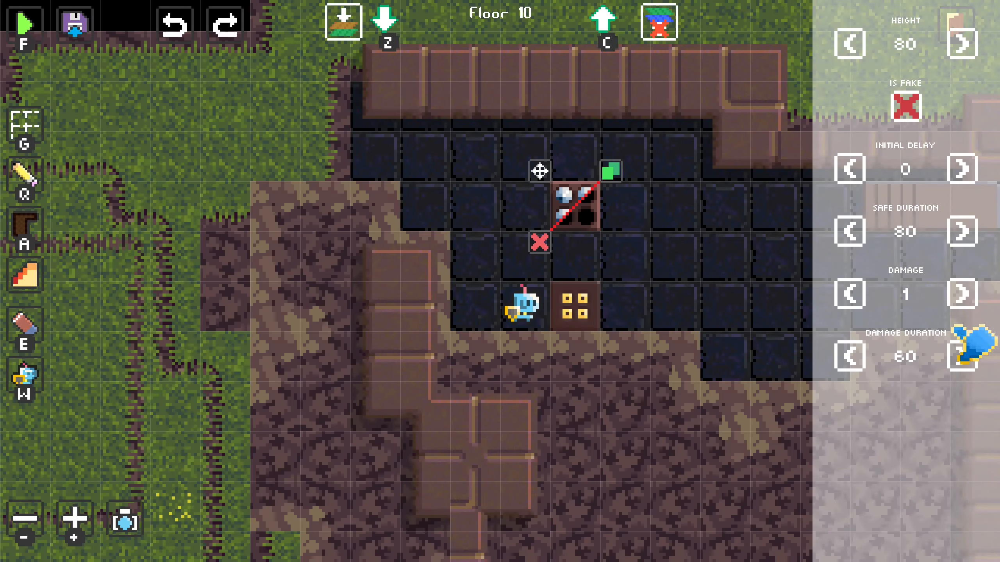
# - Set the toggling spike tile's damage duration to 10, playtest the spike cycle, and reopen the tile's properties
pyautogui.click(850, 357)
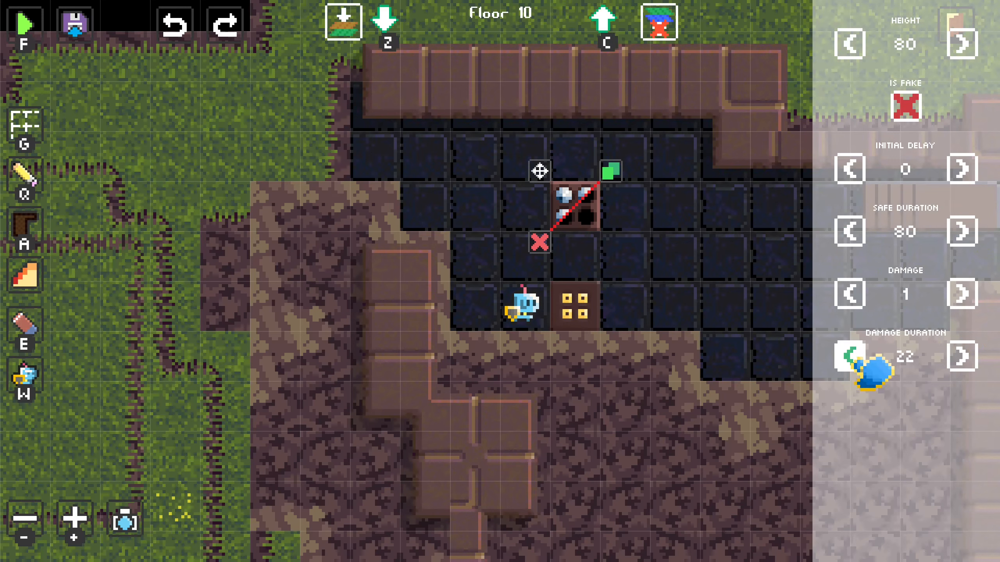
pyautogui.press('f')
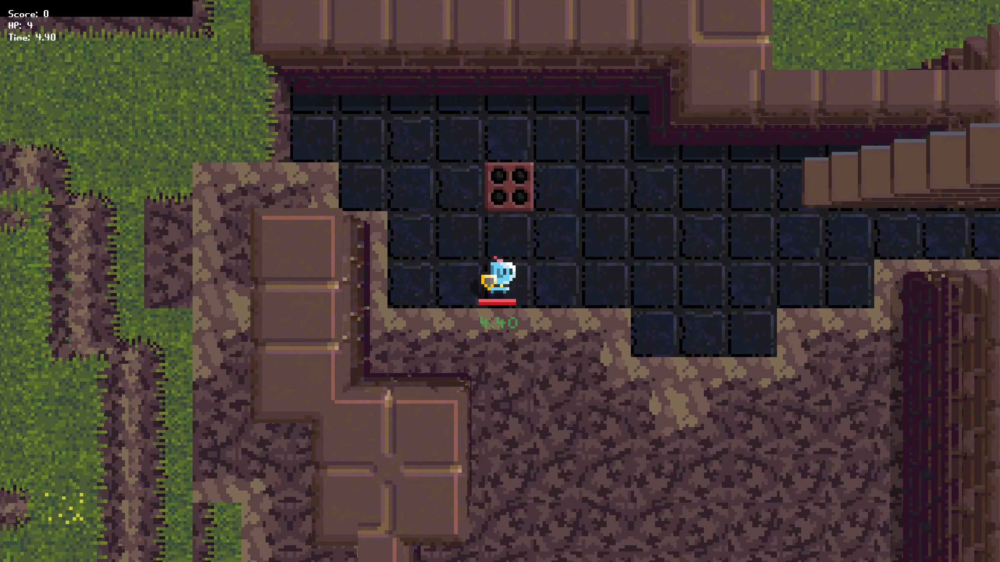
pyautogui.press('f')
pyautogui.click(560, 204)
pyautogui.moveTo(648, 249); pyautogui.dragTo(567, 198)
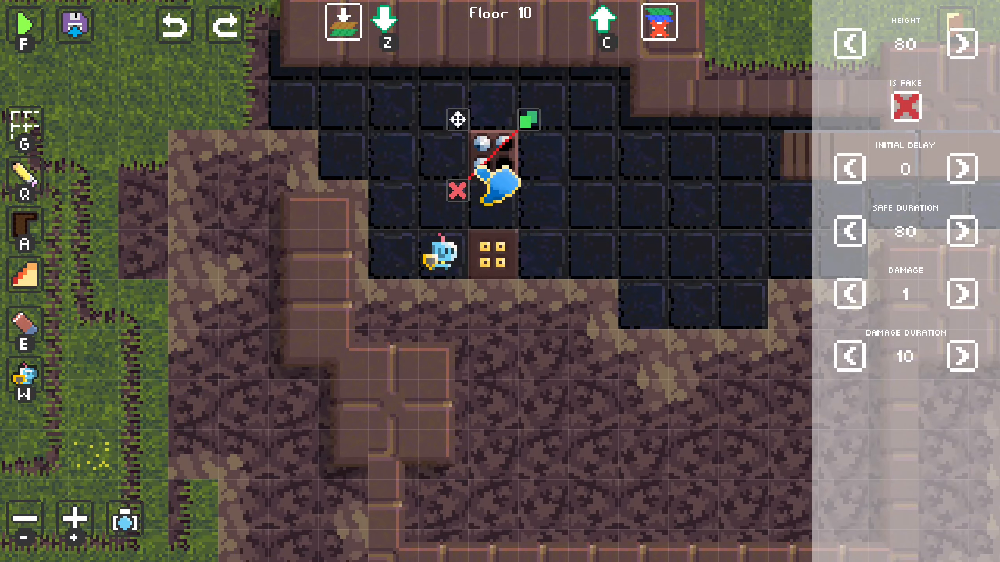
pyautogui.moveTo(664, 221); pyautogui.dragTo(595, 242)
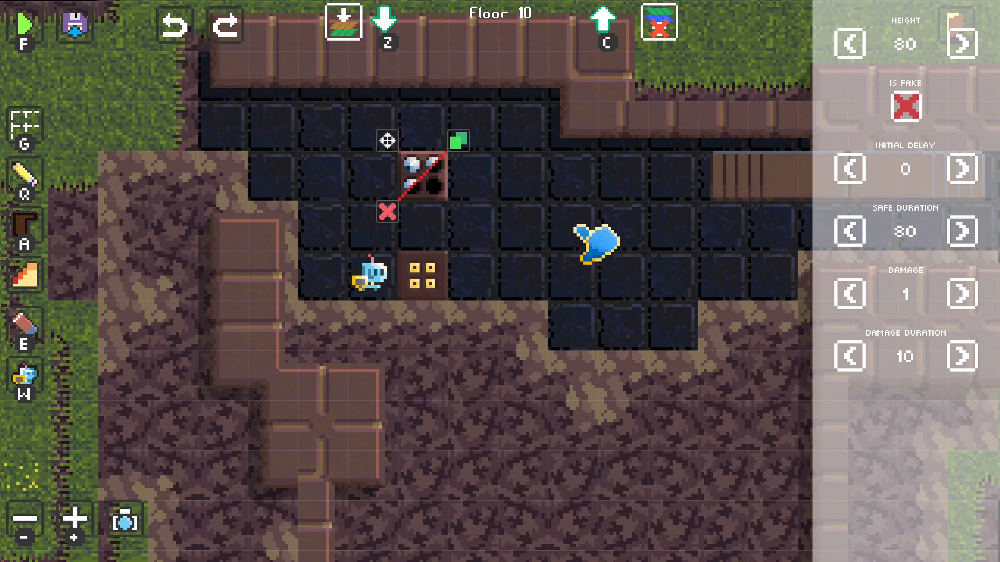
pyautogui.moveTo(387, 141)
pyautogui.mouseDown()
pyautogui.moveTo(500, 138)
pyautogui.moveTo(400, 127)
pyautogui.moveTo(387, 140)
pyautogui.mouseUp()
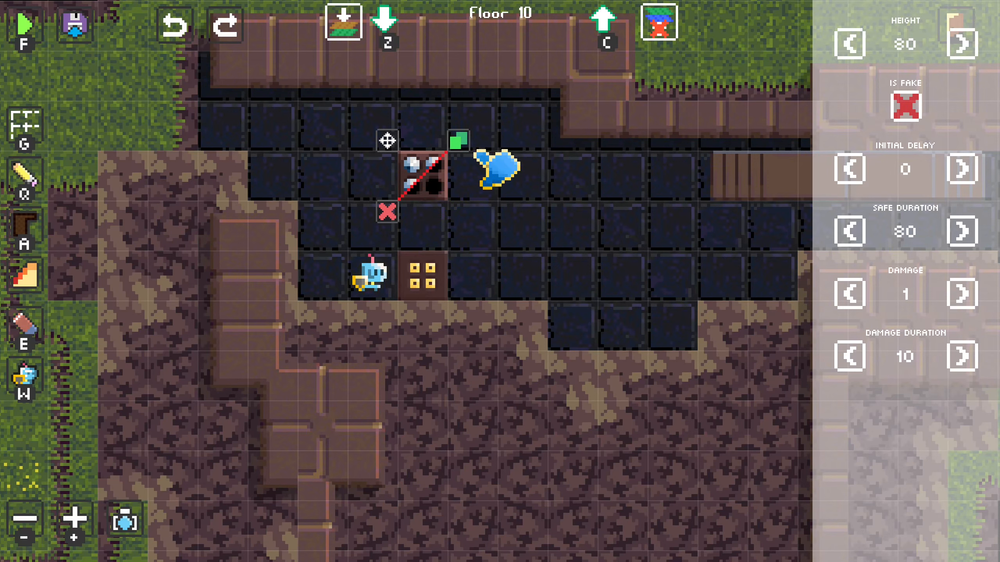
# - Duplicate the toggling spike tile twice to form a horizontal row of three, and playtest their spike cycles
pyautogui.click(458, 141)
pyautogui.moveTo(488, 140); pyautogui.dragTo(437, 136)
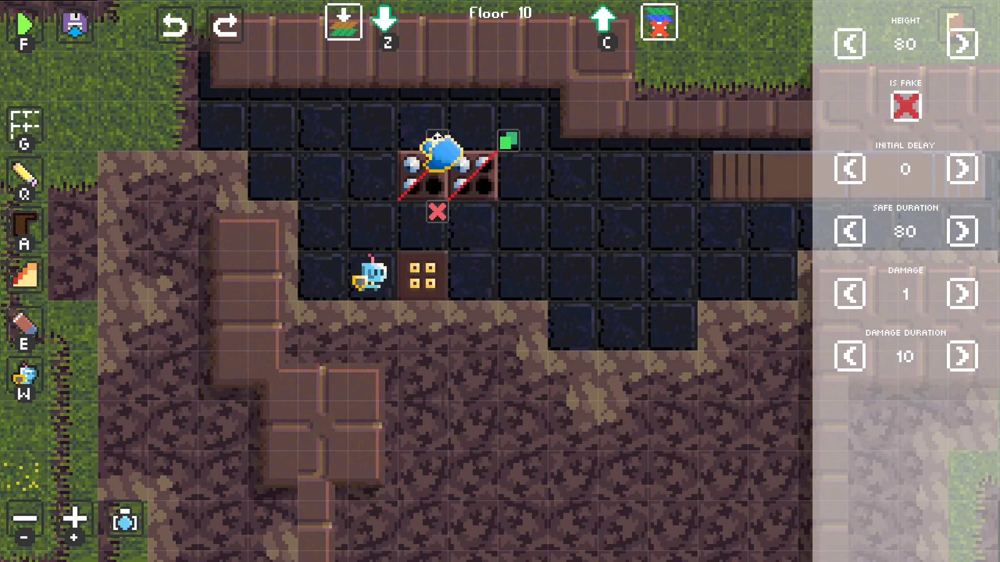
pyautogui.click(509, 138)
pyautogui.moveTo(514, 141); pyautogui.dragTo(487, 141)
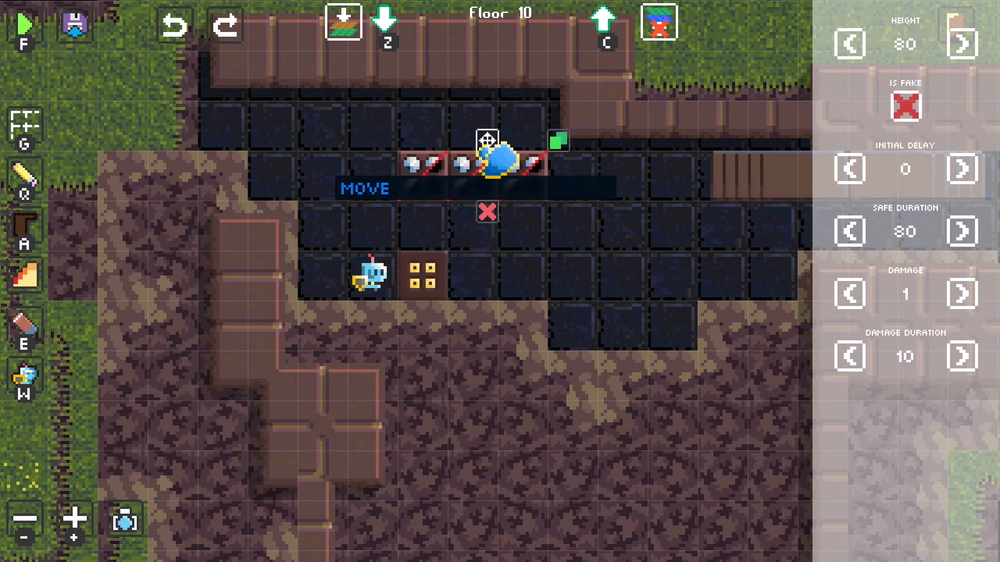
pyautogui.press('f')
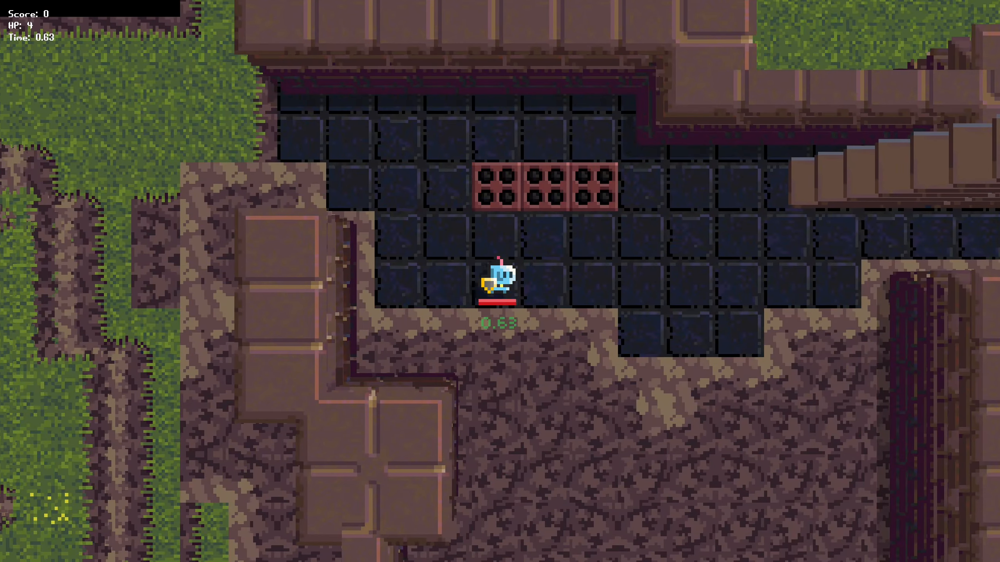
pyautogui.press('f')
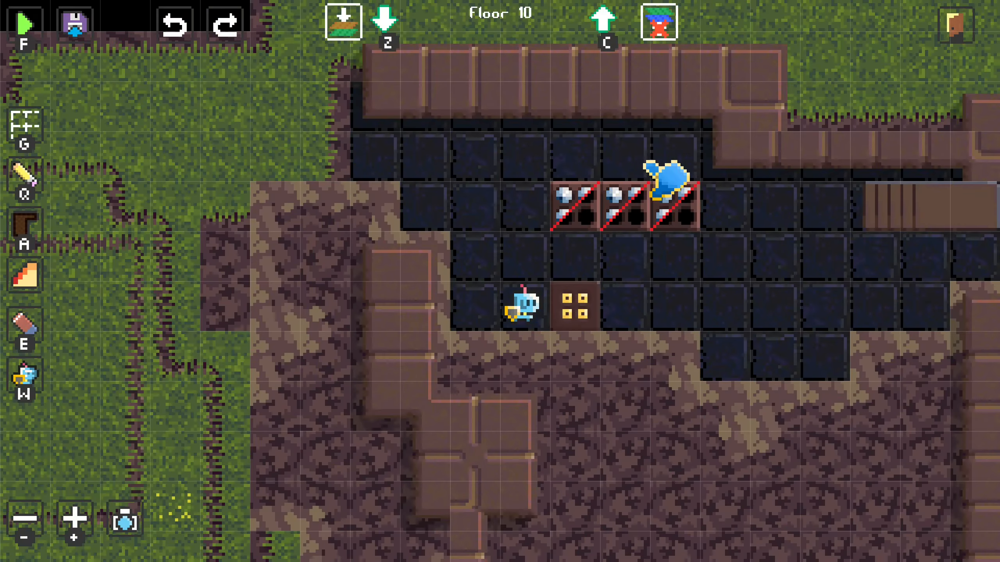
# - Set the middle spike tile's damage duration to 32 and playtest its timing against the neighbouring spikes
pyautogui.click(632, 212)
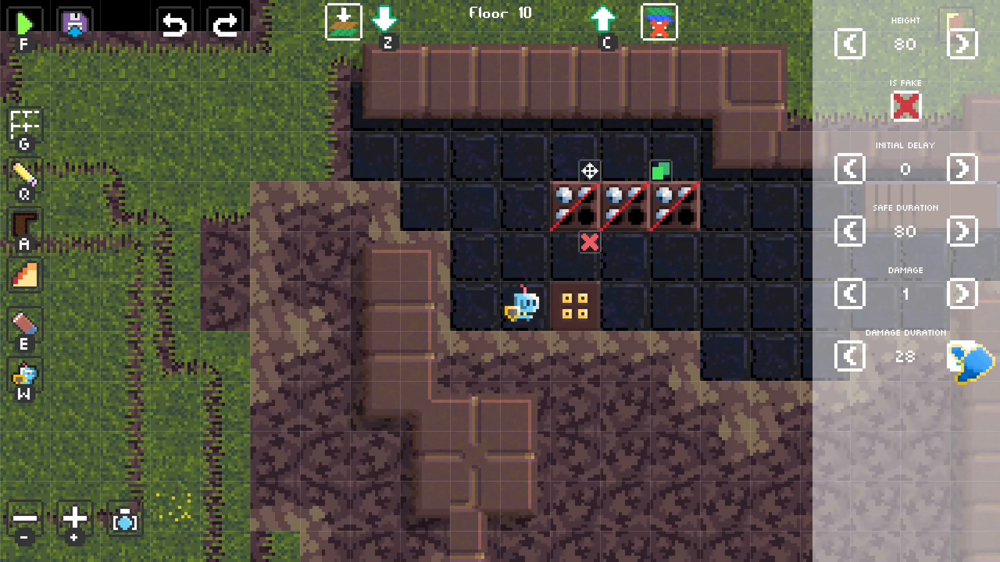
pyautogui.click(963, 357)
pyautogui.press('f')
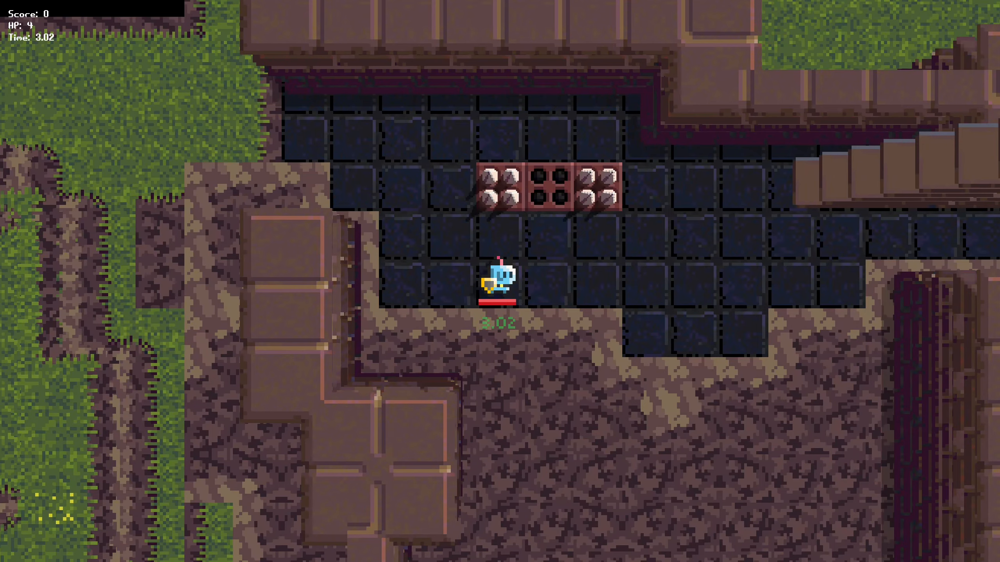
pyautogui.press('f')
# - Remove all three toggling spike tiles from the dark stone floor
pyautogui.click(585, 215)
pyautogui.click(547, 242)
pyautogui.click(620, 210)
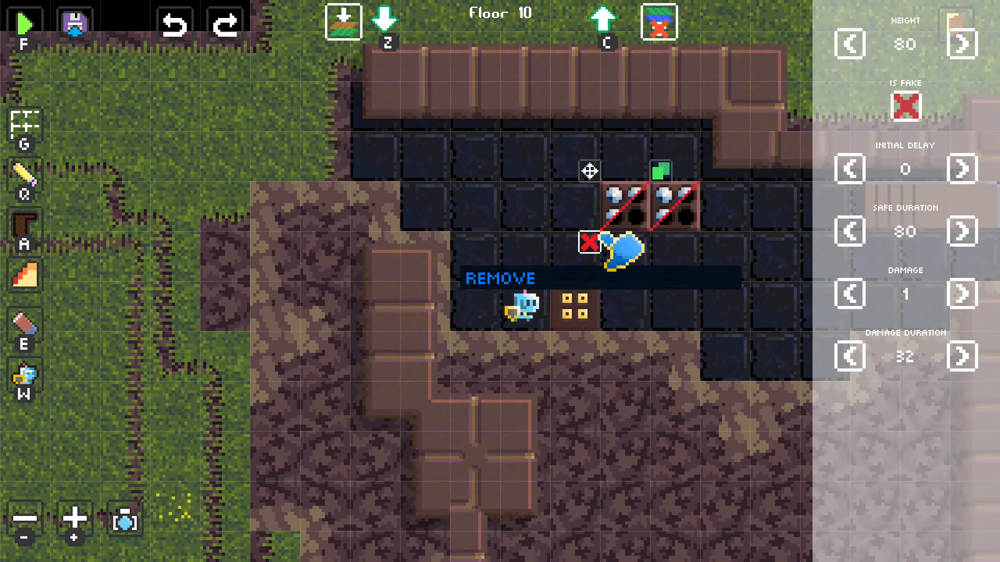
pyautogui.click(674, 202)
pyautogui.click(640, 239)
pyautogui.click(616, 223)
pyautogui.click(589, 242)
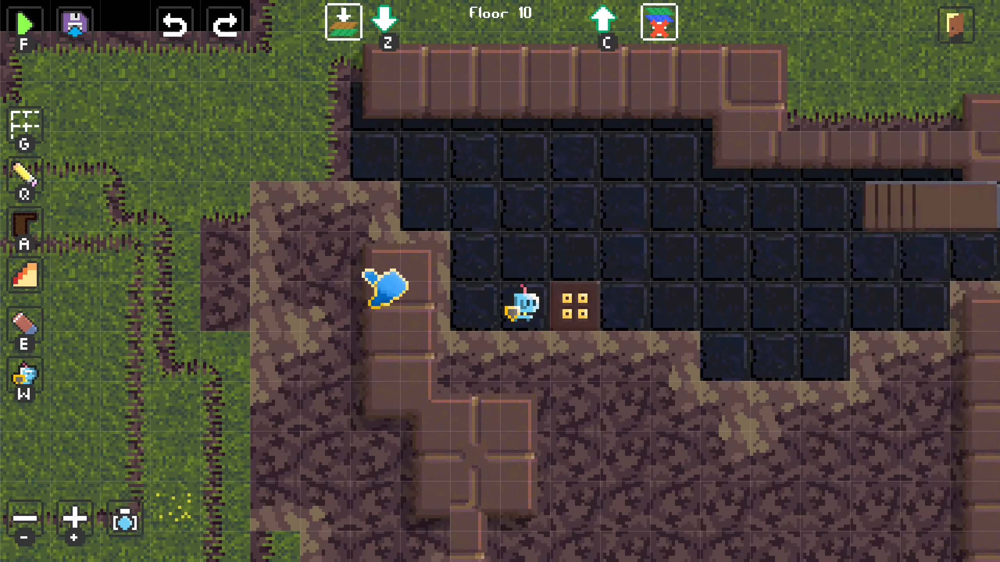
# - Place a bullet-shooting block on the middle tile of the three-tile recess below the dark stone floor
pyautogui.click(26, 377)
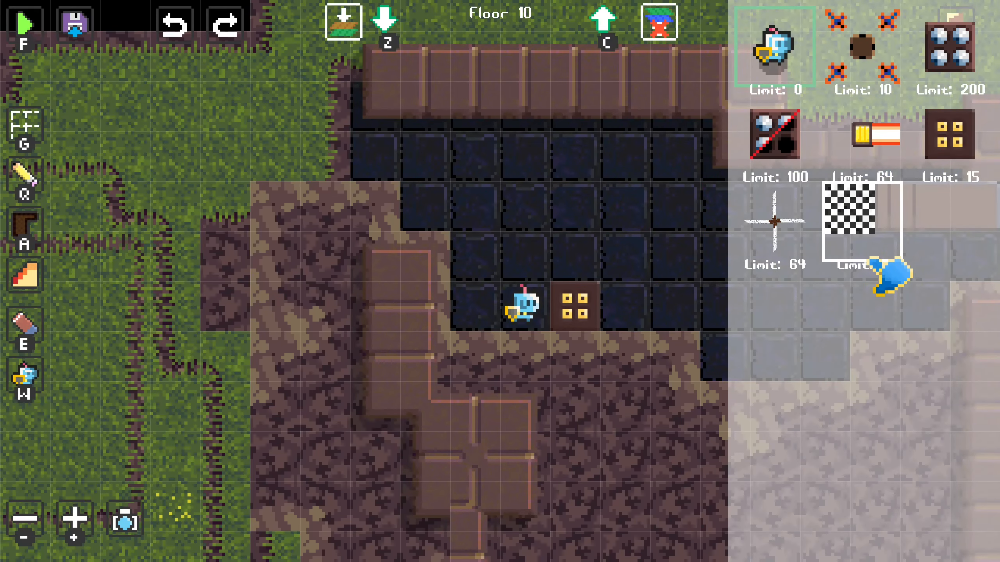
pyautogui.click(851, 44)
pyautogui.moveTo(374, 199); pyautogui.dragTo(255, 190, button='middle')
pyautogui.moveTo(585, 279); pyautogui.dragTo(515, 194, button='middle')
pyautogui.click(540, 197)
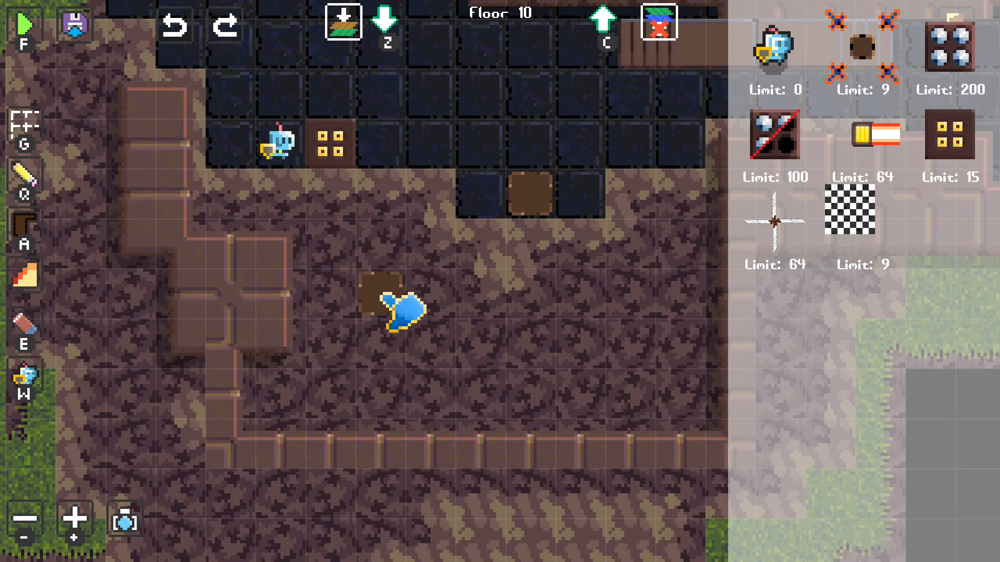
# - Playtest the bullet-shooting block, moving the character around the start area to dodge its bullets
pyautogui.press('f')
pyautogui.press('d')
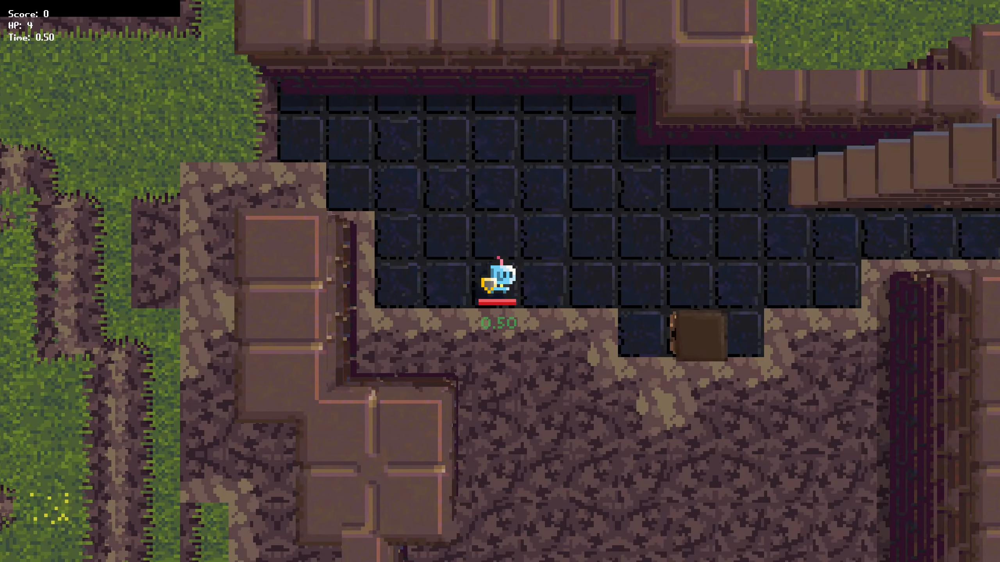
pyautogui.press('s')
pyautogui.press('a')
pyautogui.press('w')
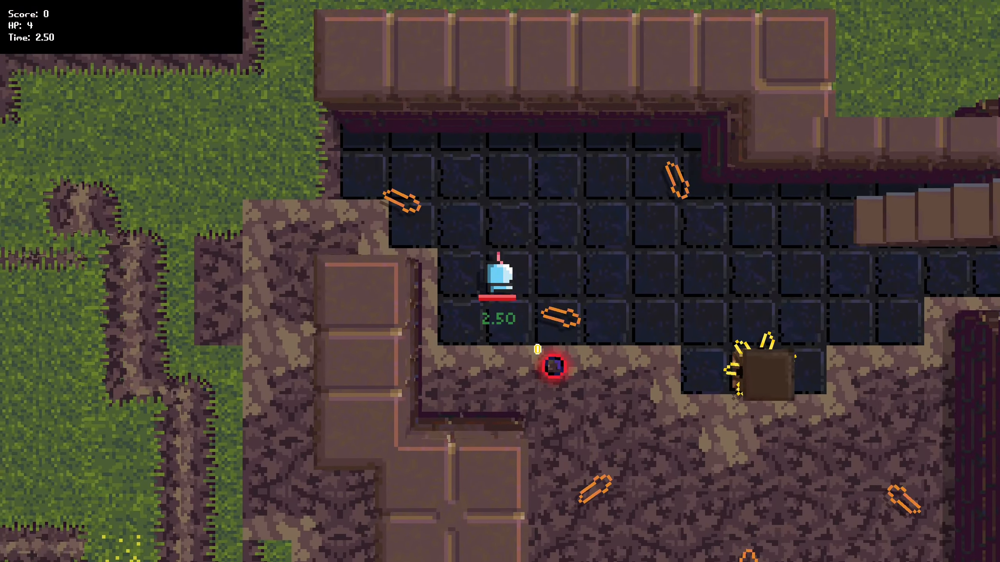
pyautogui.press('s')
pyautogui.press('d')
pyautogui.press('s')
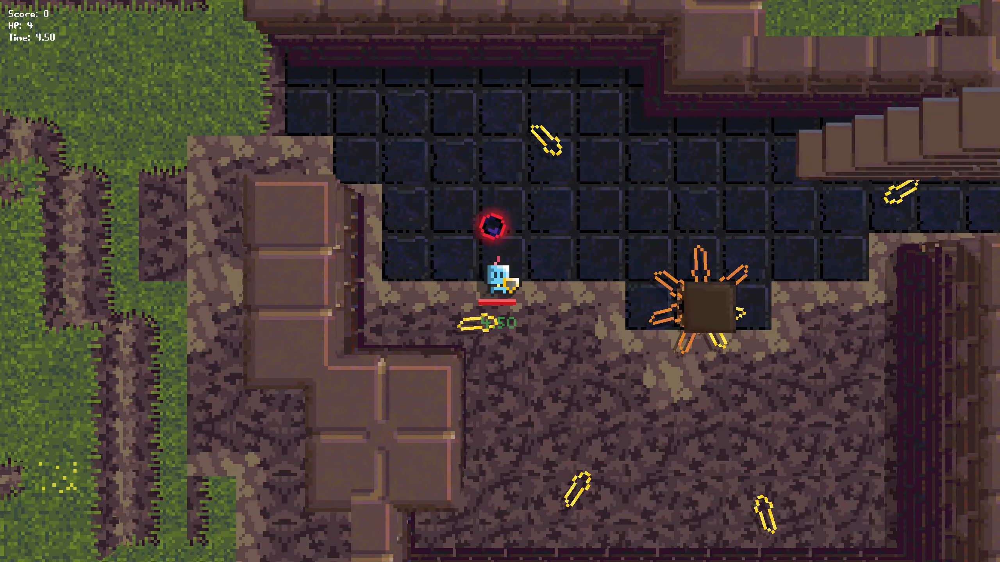
pyautogui.press('f')
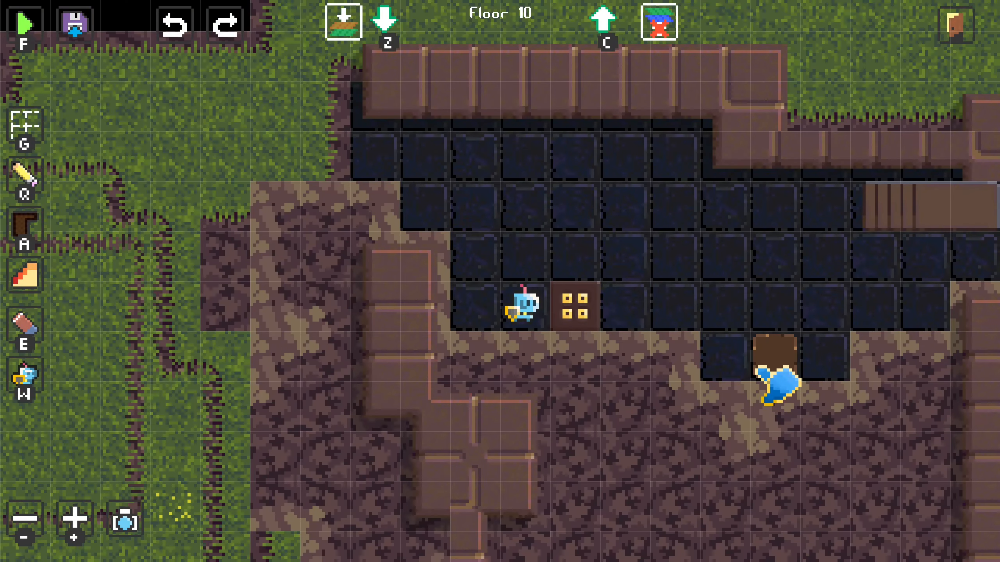
# - Replay the level beside the bullet-shooting block to examine how its auto-aimed and radial bullets travel and cause damage
pyautogui.press('f')
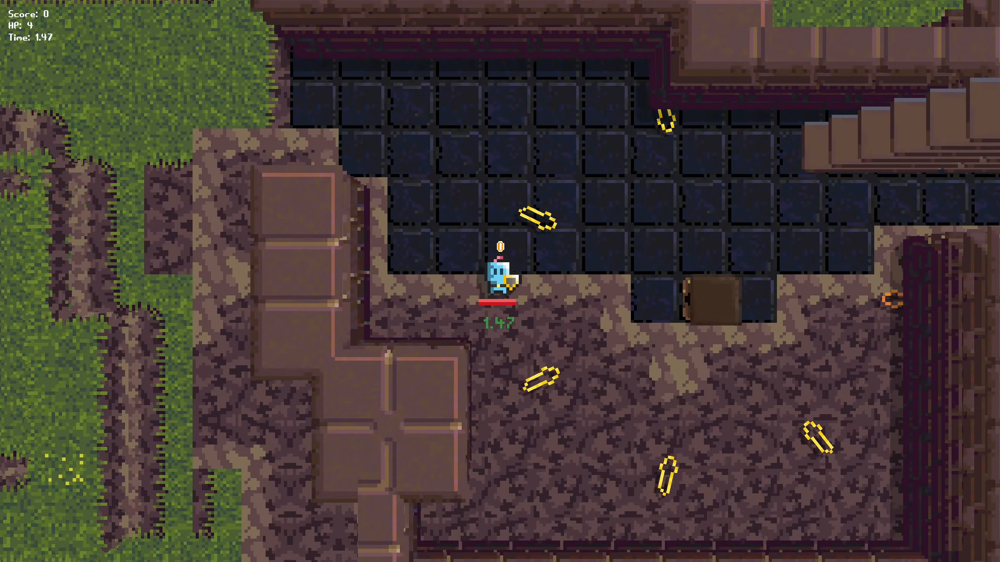
pyautogui.press('w')
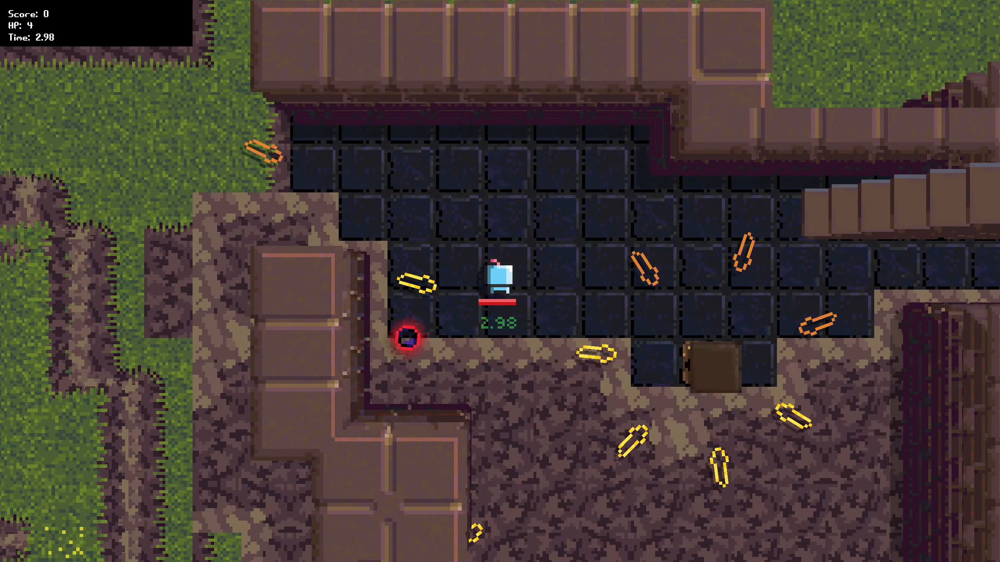
pyautogui.press('s')
pyautogui.press('a')
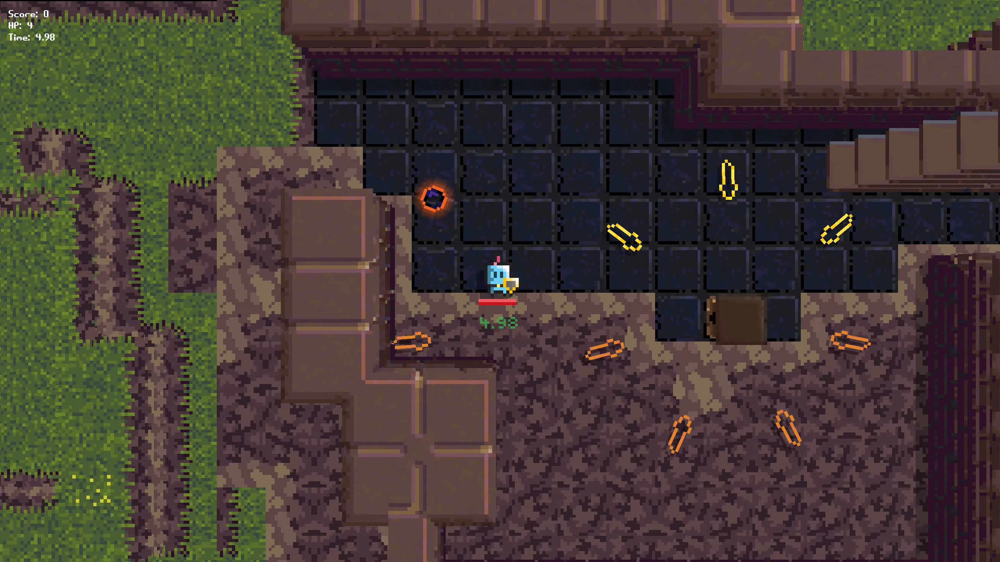
pyautogui.press('w')
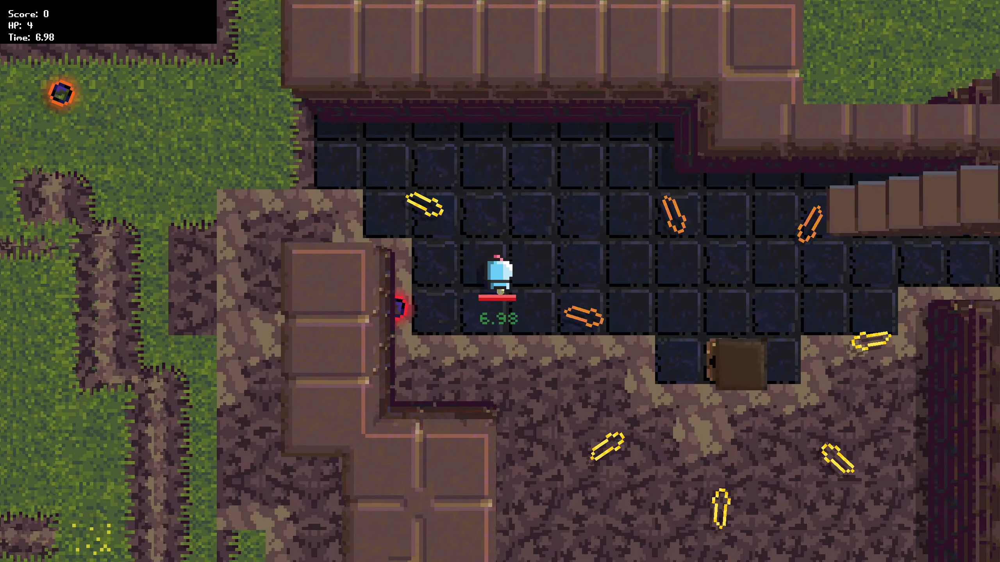
pyautogui.press('s')
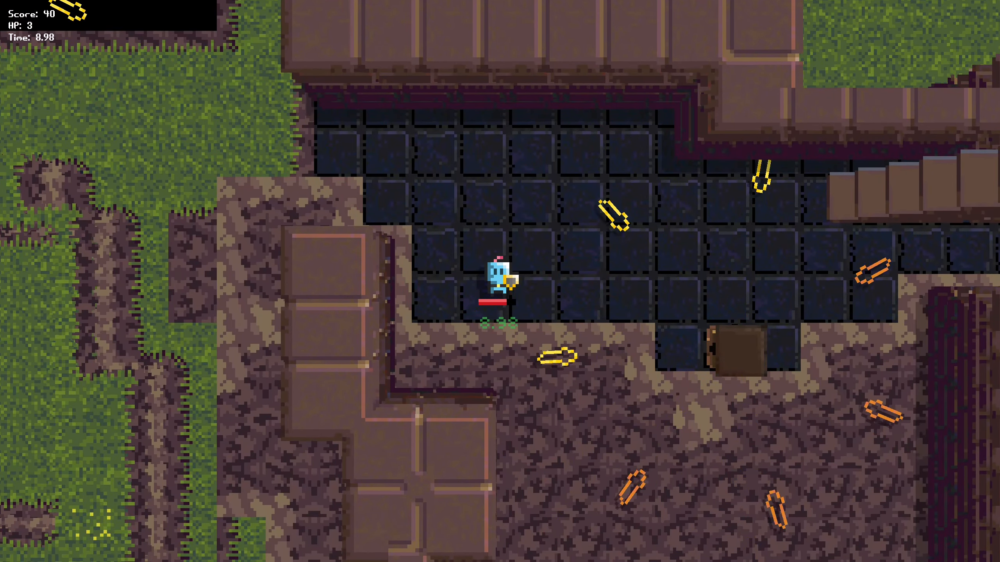
pyautogui.press('f')
# - Set the shooting block's bullet width and bullet length to 2.00, and playtest dodging the larger bullets
pyautogui.click(753, 356)
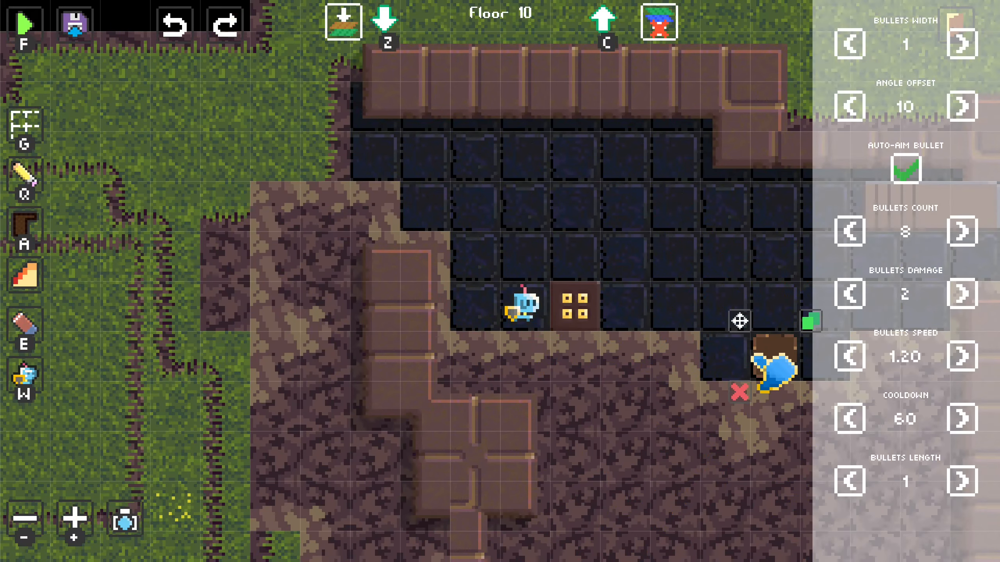
pyautogui.moveTo(557, 268); pyautogui.dragTo(447, 244)
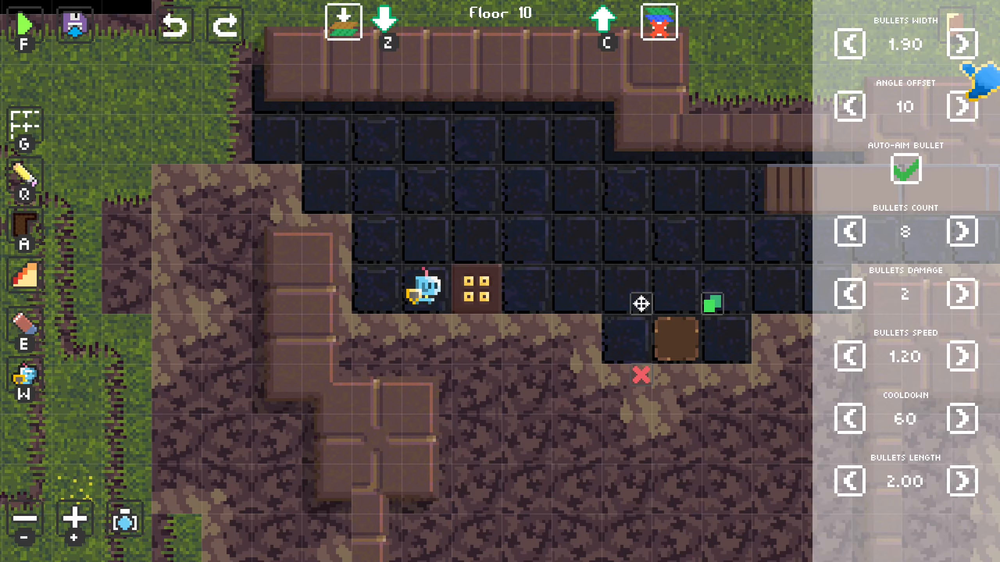
pyautogui.press('f')
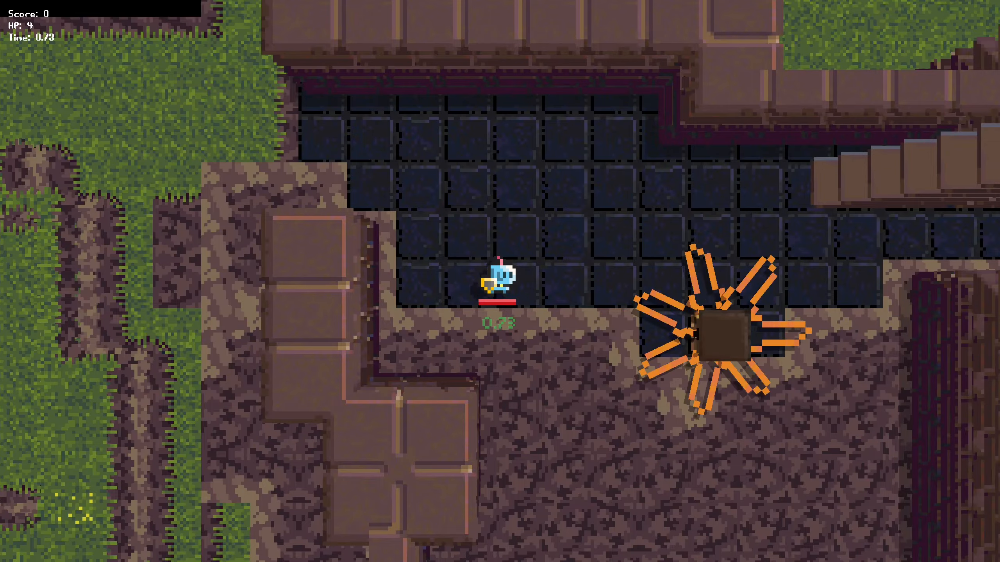
pyautogui.press('a')
pyautogui.press('s')
pyautogui.press('w')
pyautogui.press('d')
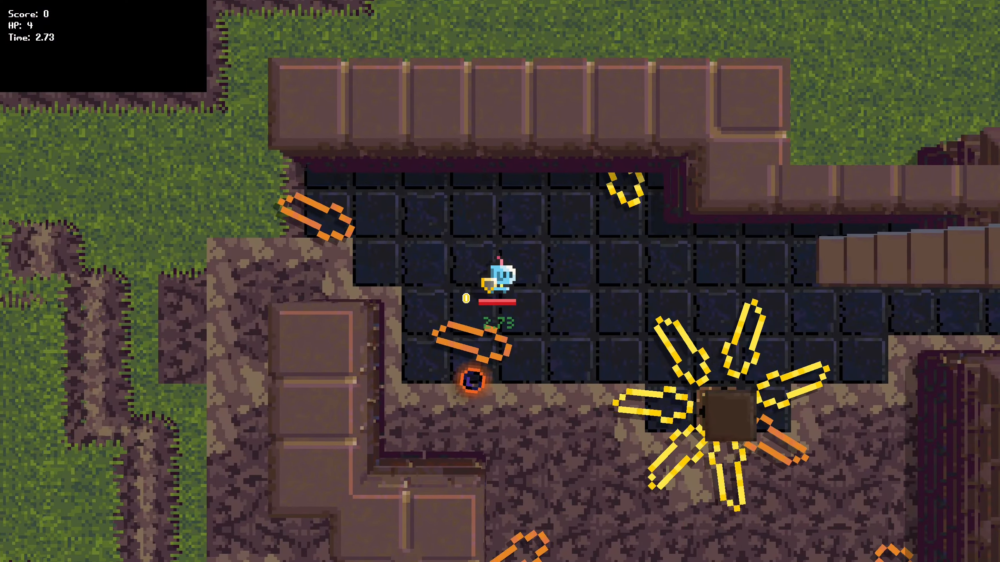
pyautogui.press('s')
pyautogui.press('a')
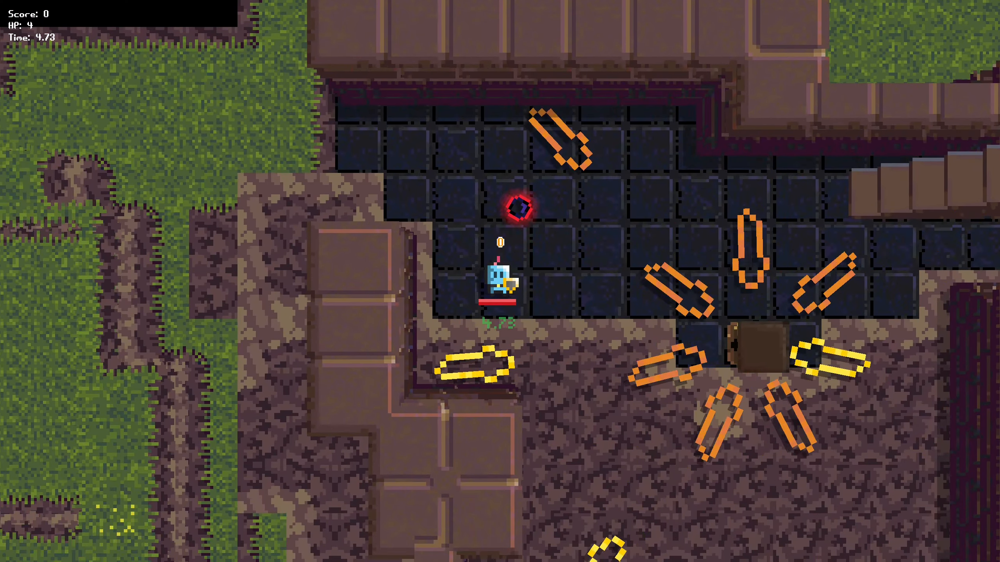
pyautogui.press('f')
# - Set the shooting block's angle offset to 0 and briefly playtest its bullet pattern
pyautogui.click(768, 341)
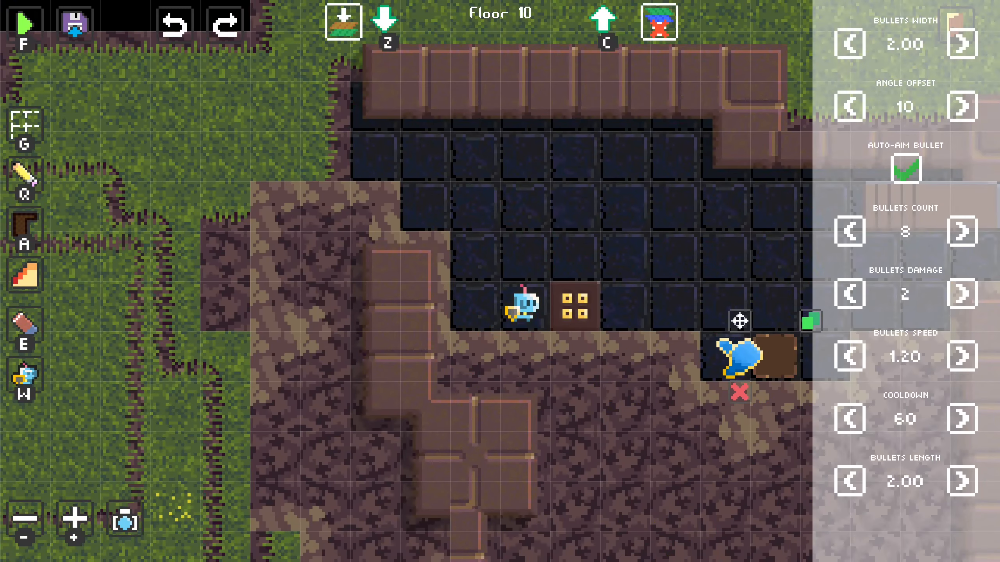
pyautogui.moveTo(685, 337); pyautogui.dragTo(545, 335)
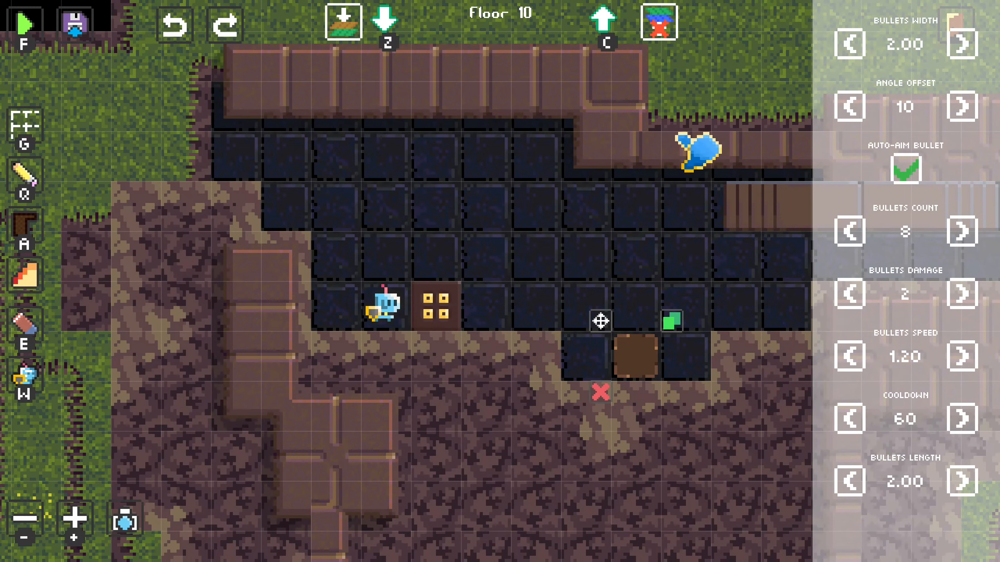
pyautogui.click(859, 108)
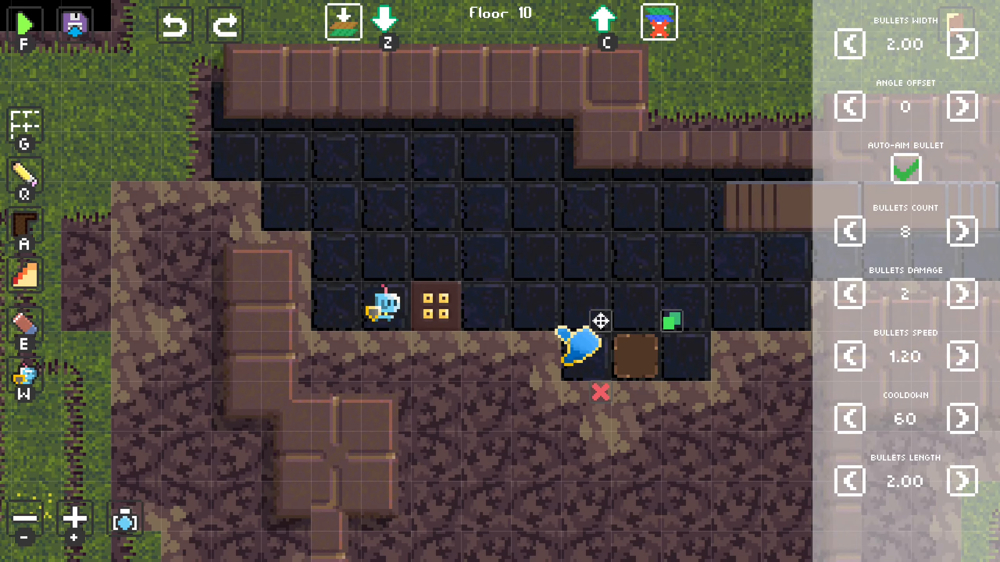
pyautogui.press('f')
pyautogui.press('f')
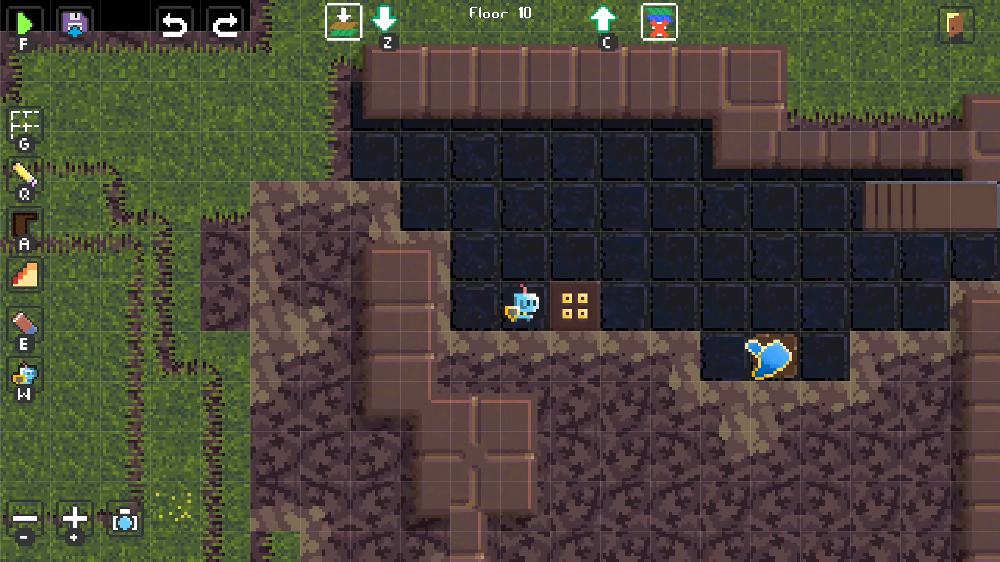
# - Disable auto-aim bullets on the shooting block and playtest moving between its fixed bullet paths
pyautogui.click(770, 356)
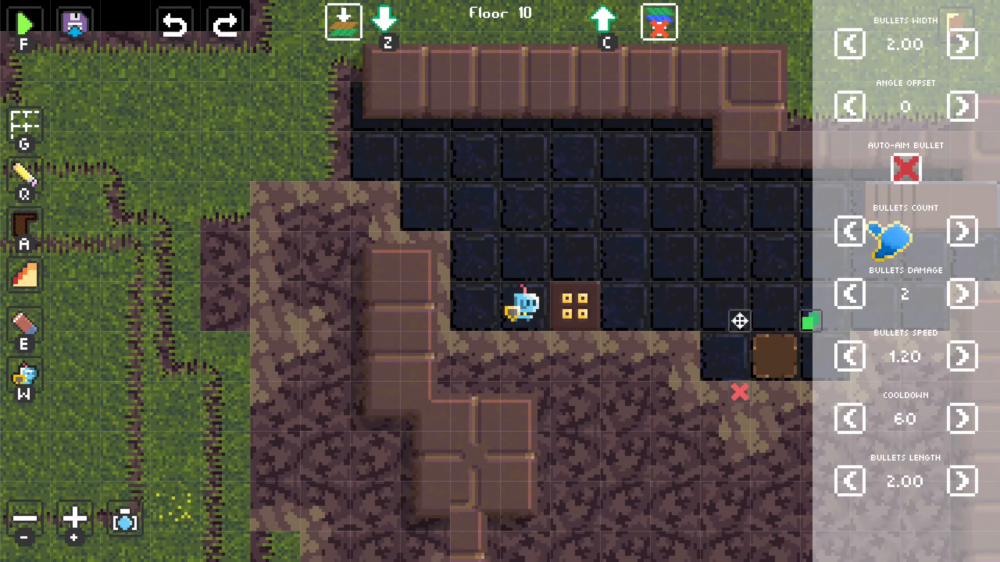
pyautogui.press('f')
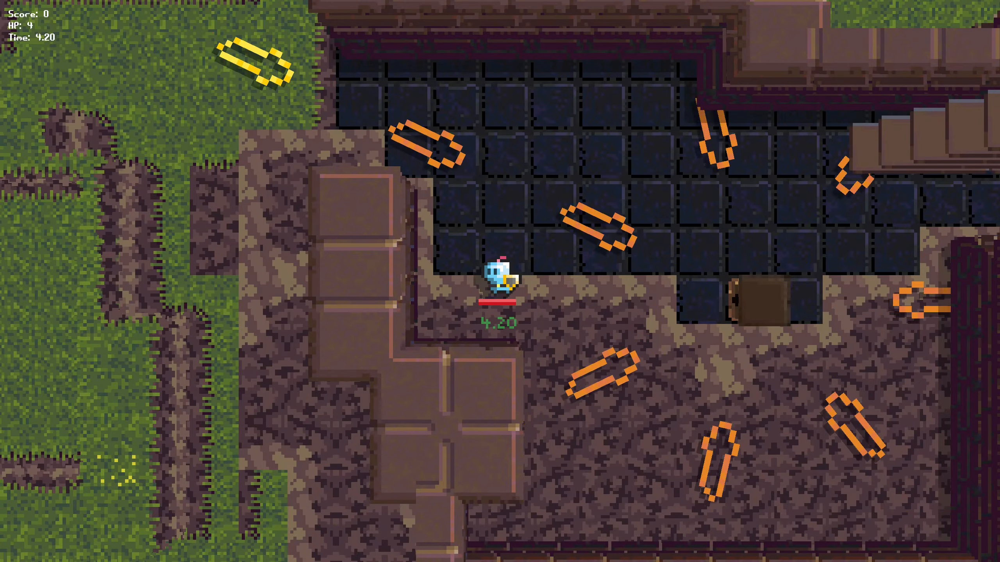
pyautogui.press('w')
pyautogui.press('w')
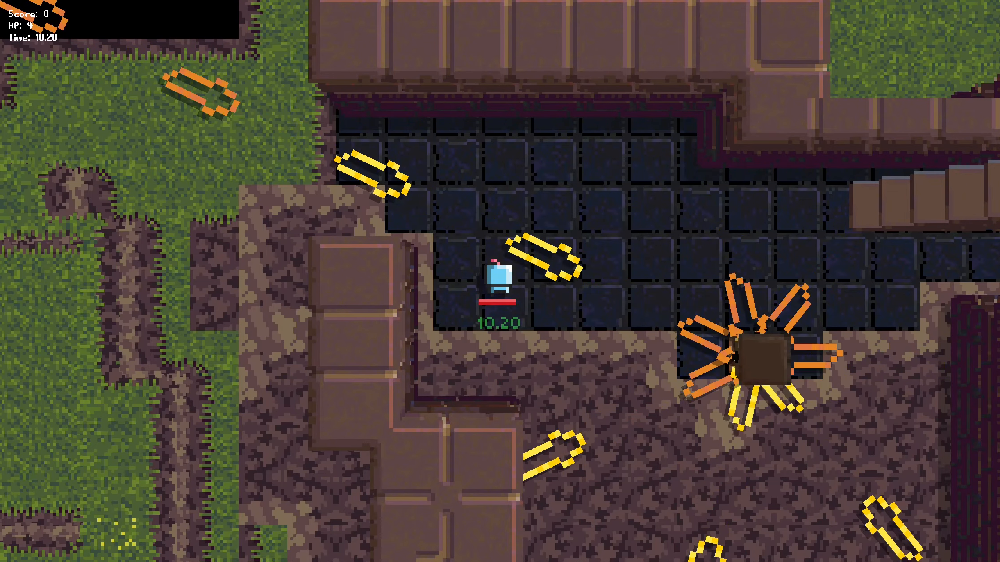
pyautogui.press('f')
# - Try angle offsets of 1 and 8 on the shooting block, playtesting its bullet pattern with each
pyautogui.click(774, 356)
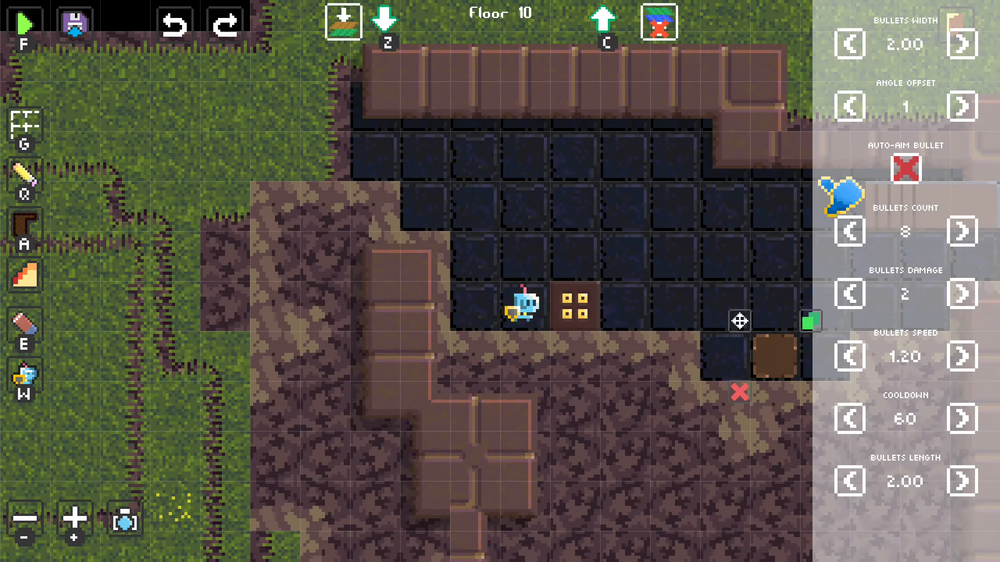
pyautogui.press('f')
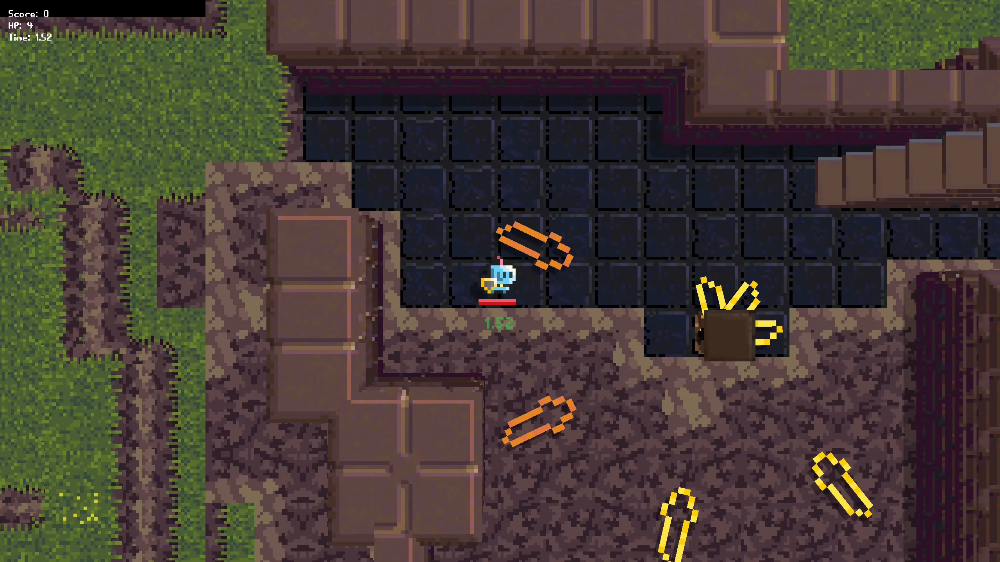
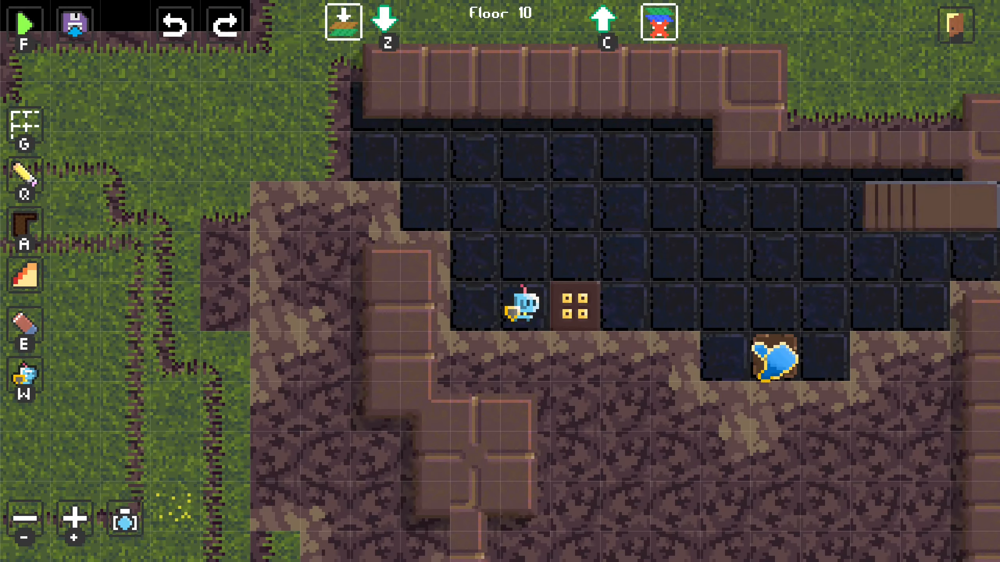
pyautogui.click(755, 346)
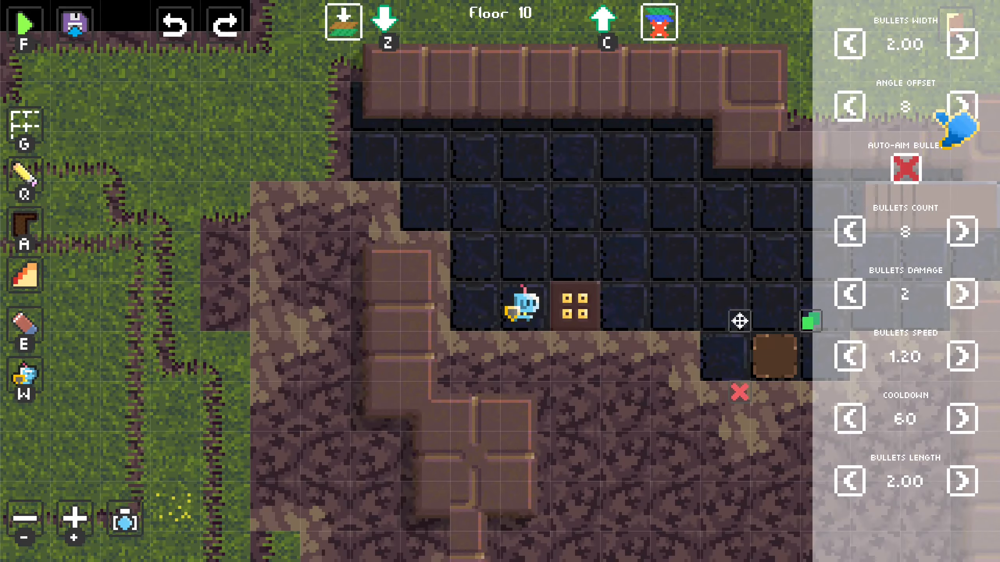
pyautogui.press('f')
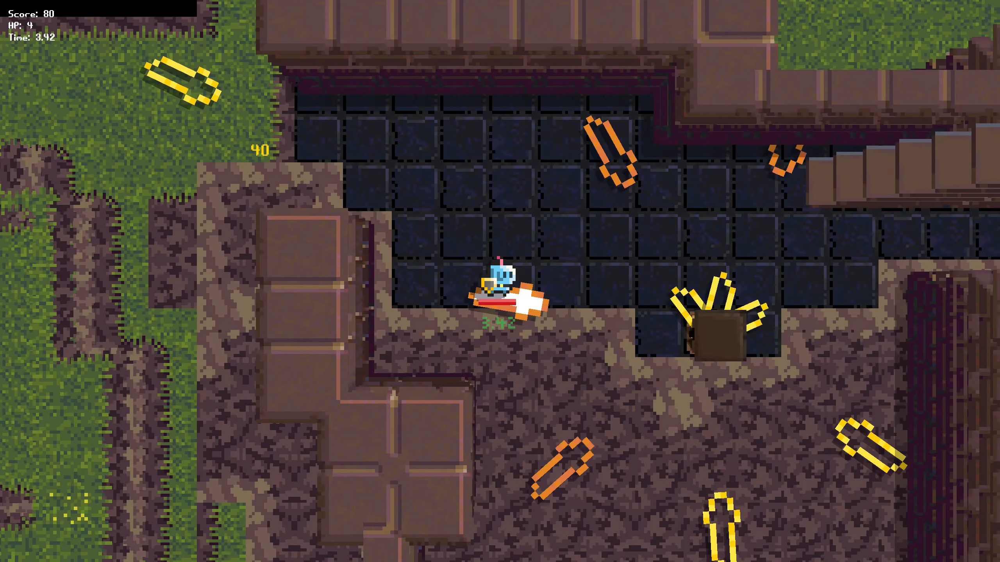
pyautogui.press('f')
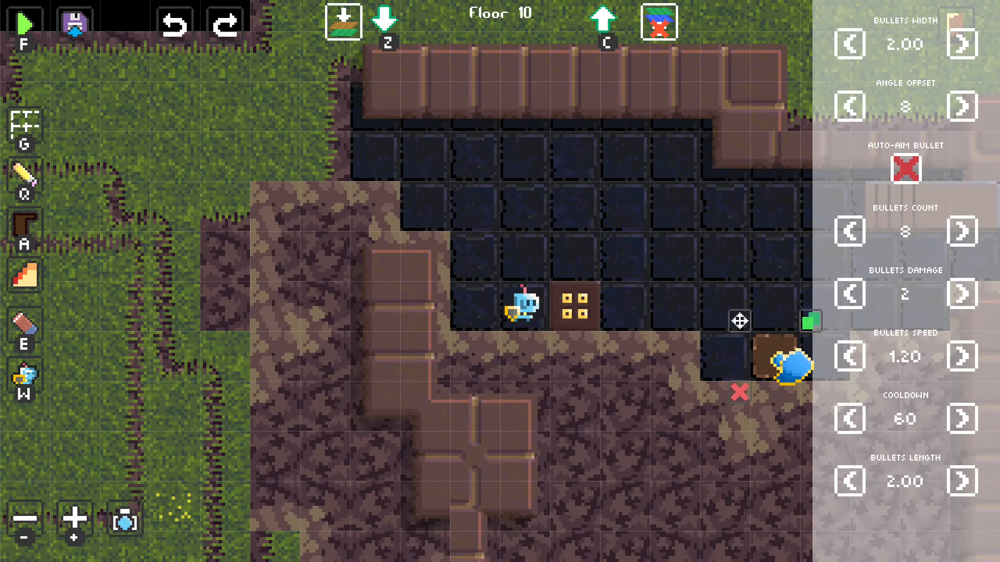
# - Set the shooting block's angle offset to -5 and bullets count to 16, and playtest moving around the denser pattern
pyautogui.moveTo(695, 313); pyautogui.dragTo(608, 319)
pyautogui.moveTo(701, 288); pyautogui.dragTo(585, 277)
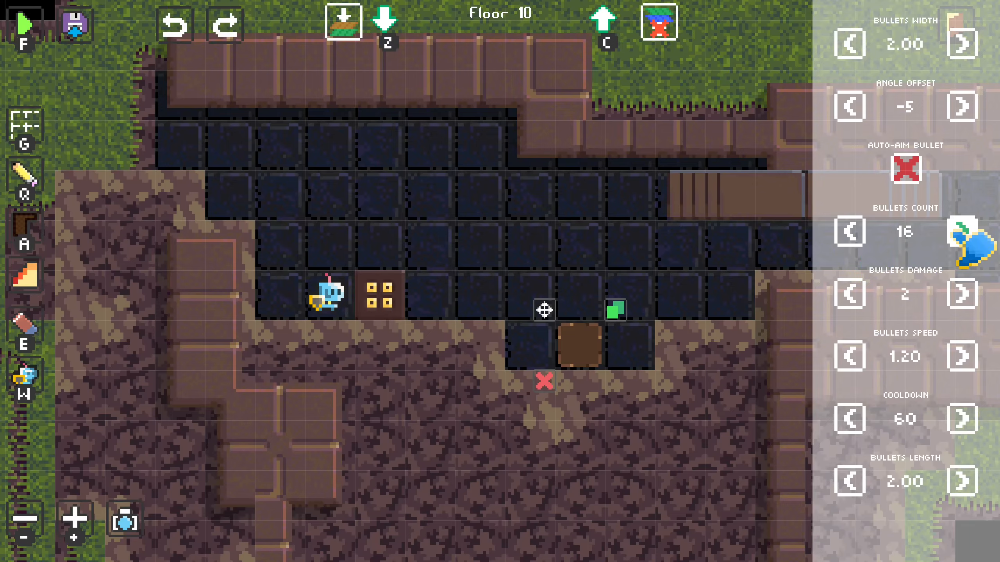
pyautogui.press('f')
pyautogui.press('f')
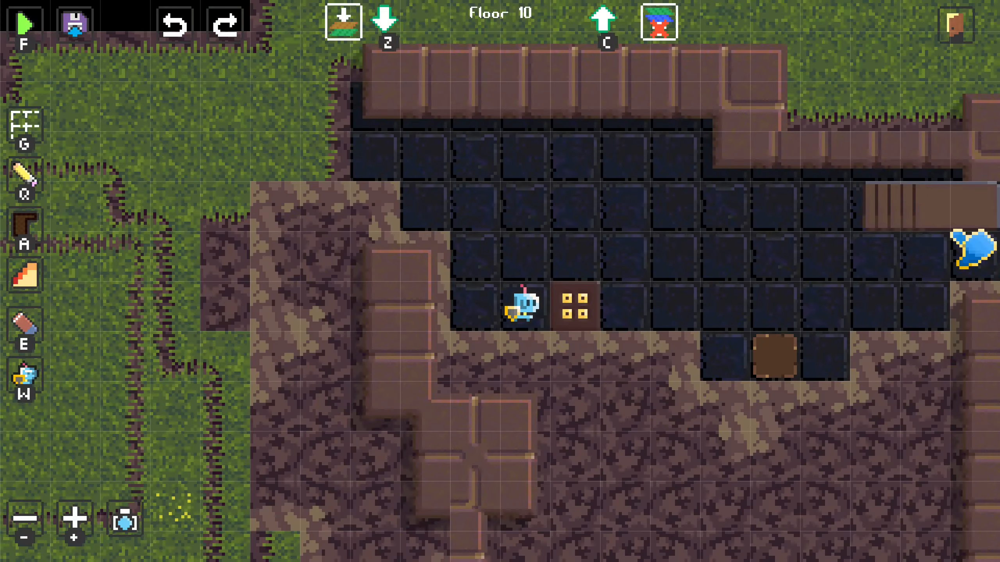
pyautogui.click(796, 336)
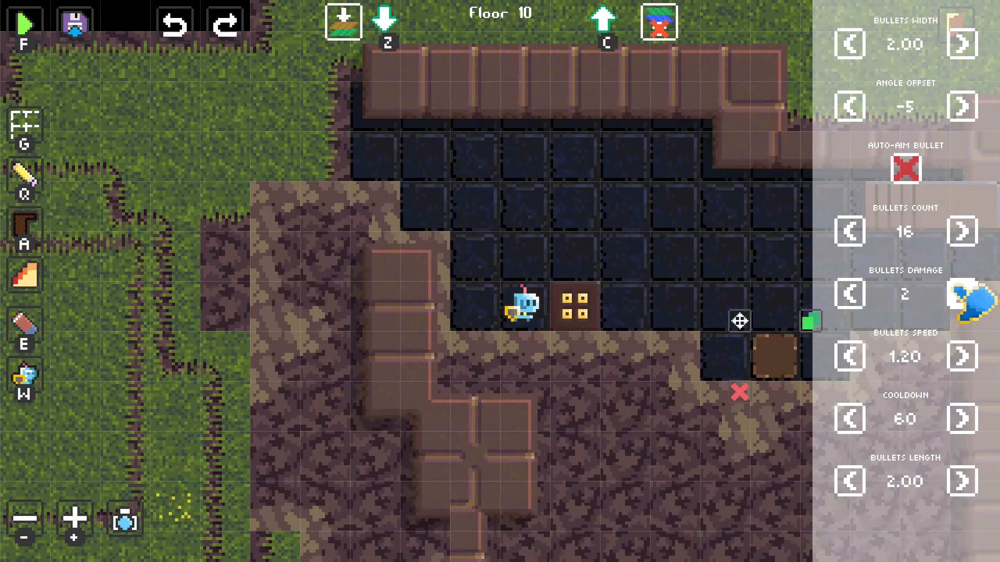
pyautogui.press('f')
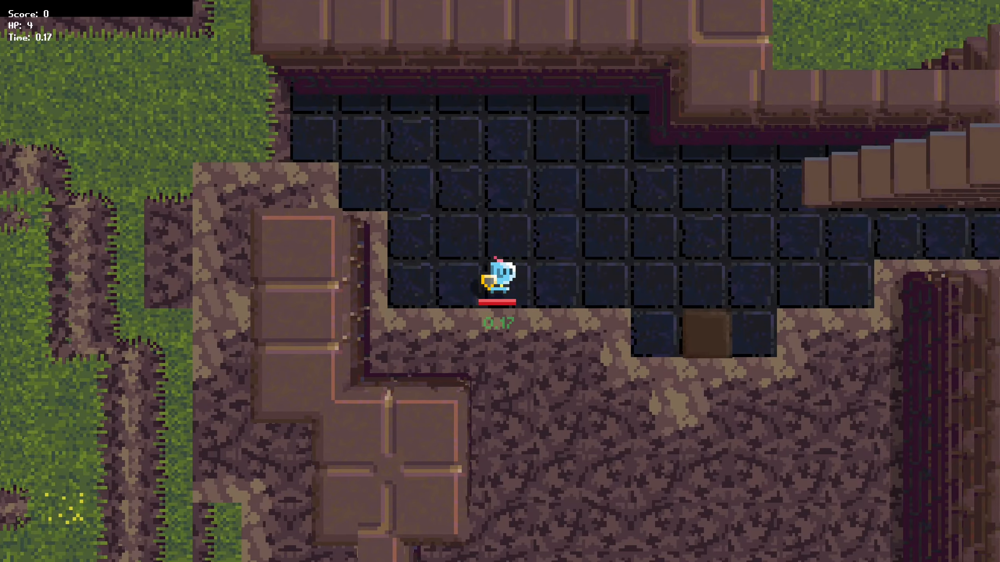
pyautogui.press('w')
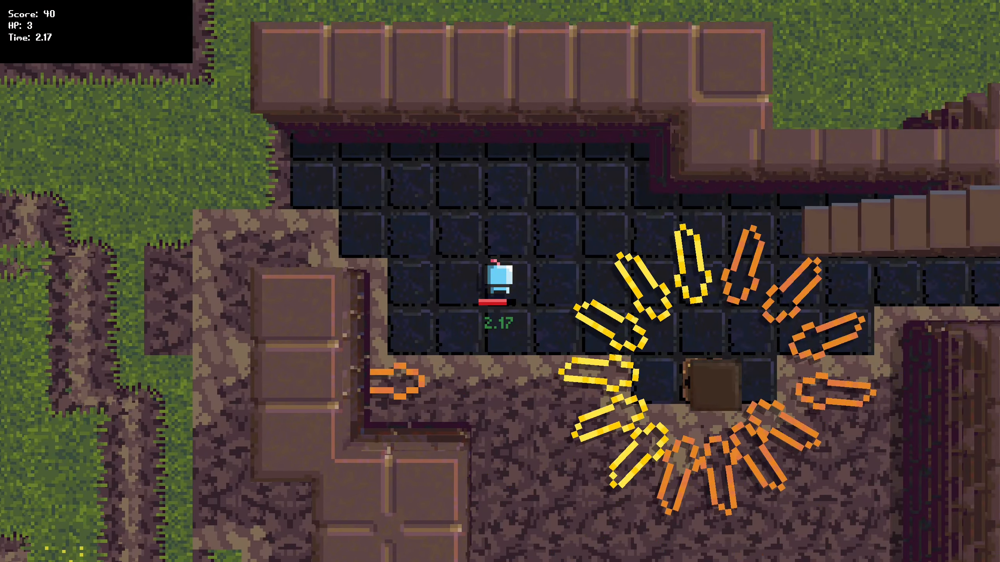
pyautogui.press('w')
pyautogui.press('s')
pyautogui.press('f')
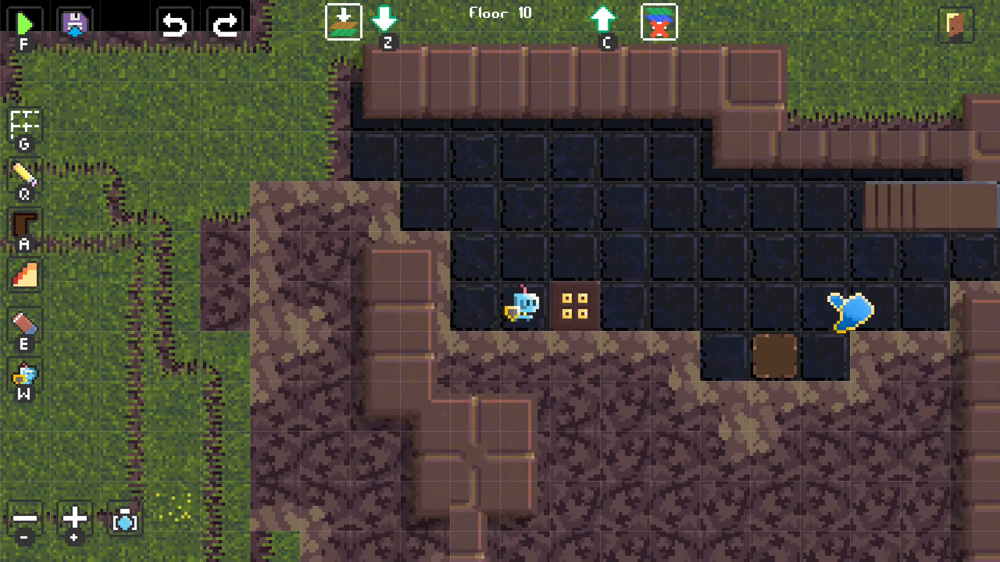
# - Set the shooting block's bullets damage to 1 and bullets speed to 4.40, and playtest the faster bullets
pyautogui.click(791, 355)
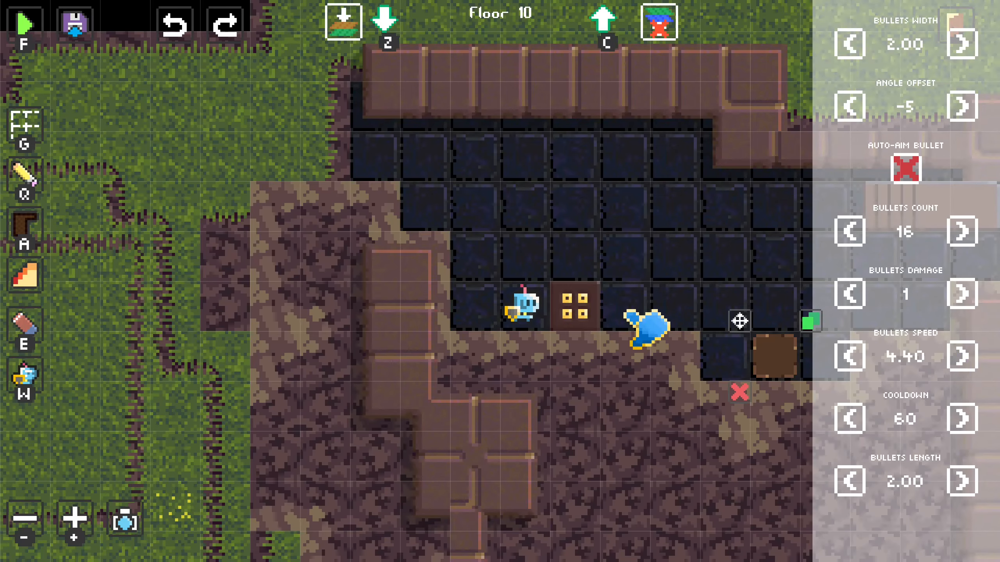
pyautogui.press('f')
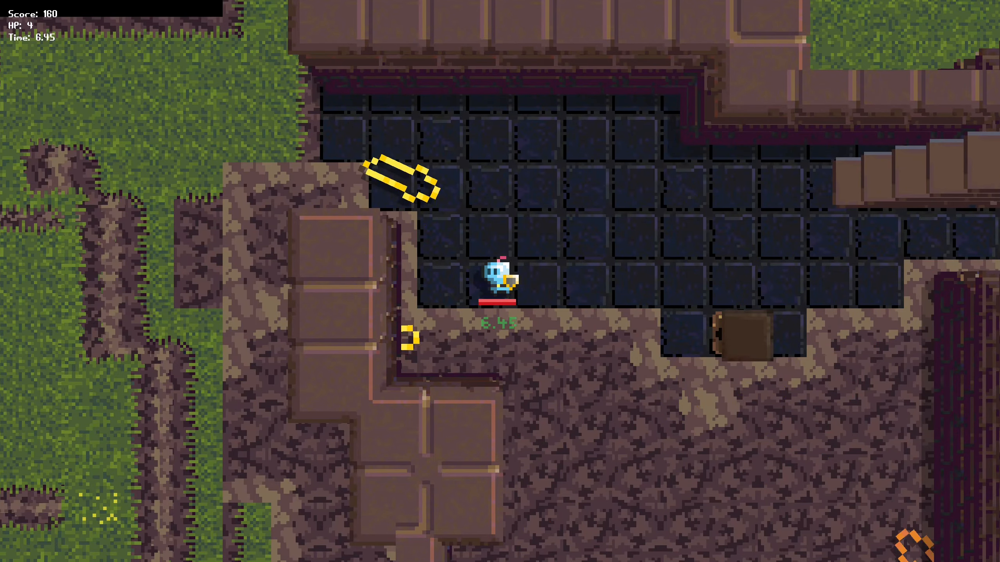
pyautogui.press('f')
# - Set the shooting block's bullets speed to 0.60, cooldown to 22 and bullets count to 20
pyautogui.moveTo(692, 359); pyautogui.dragTo(545, 331, button='middle')
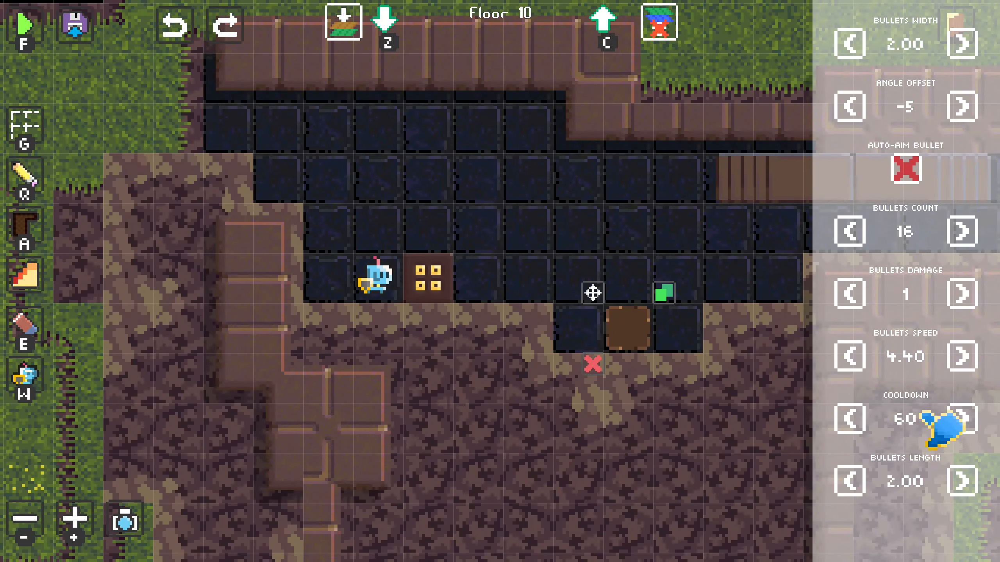
pyautogui.click(860, 422)
pyautogui.click(860, 422)
pyautogui.click(860, 422)
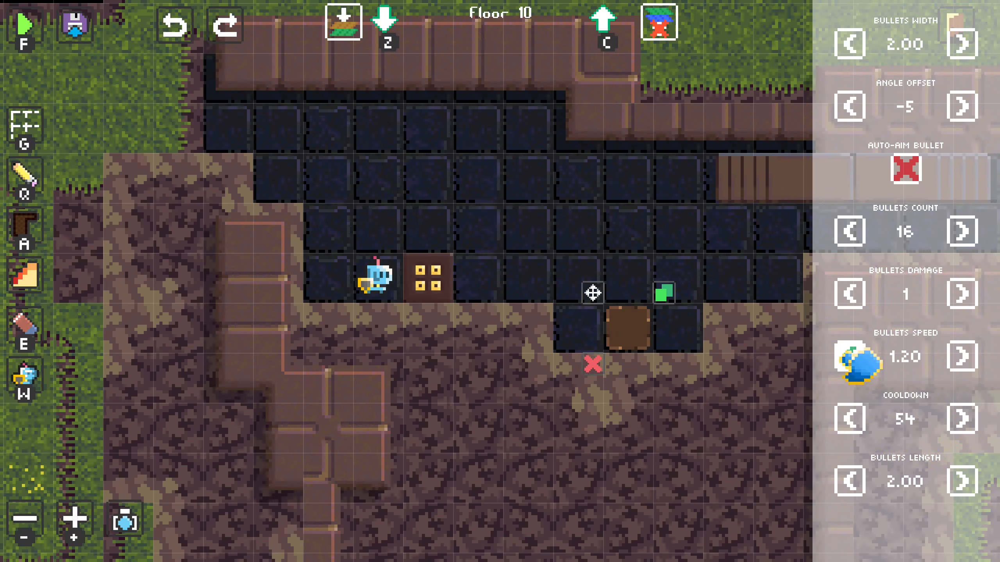
pyautogui.click(860, 423)
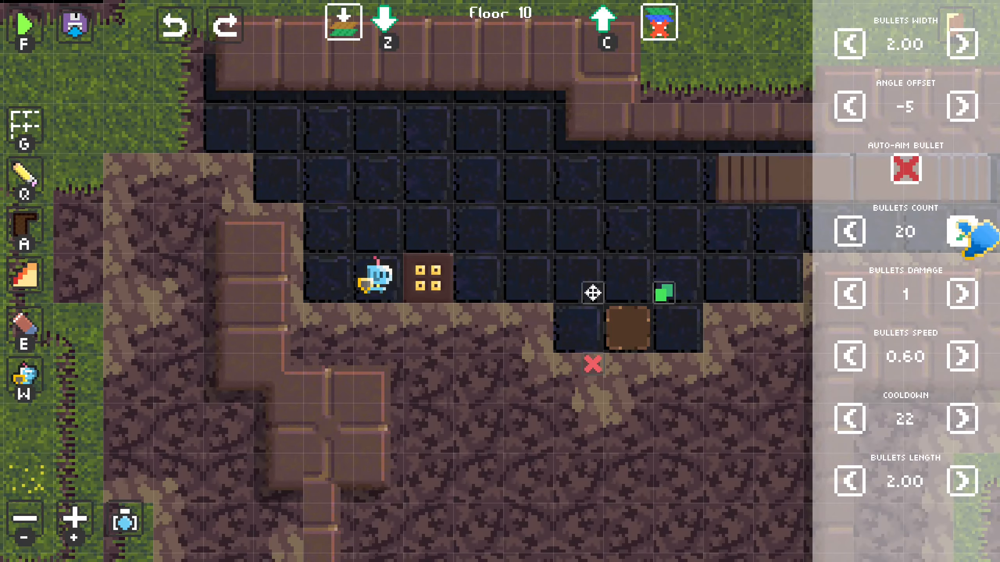
# - Playtest moving across the dark floor past the shooting block to examine its slow, dense radial bullets
pyautogui.press('f')
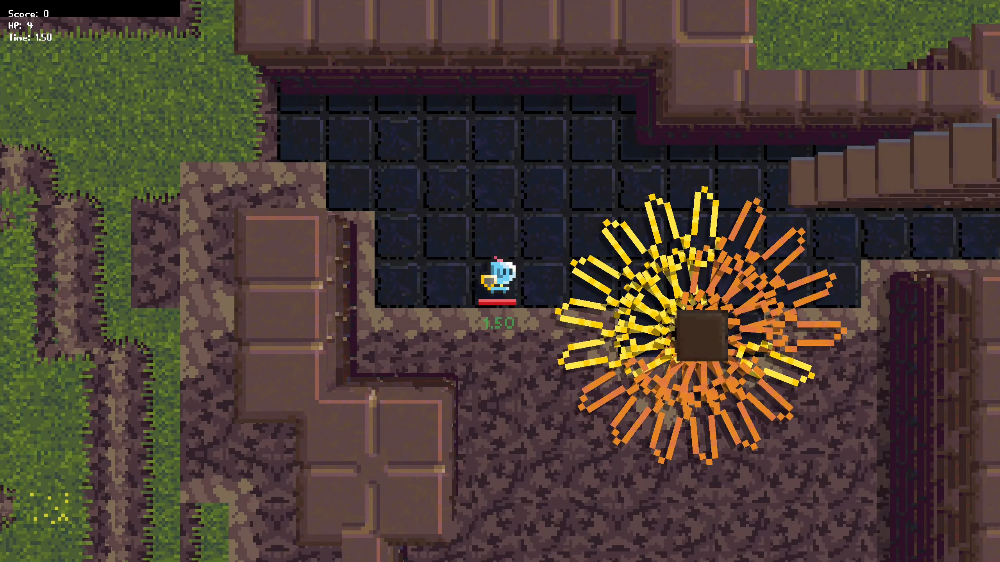
pyautogui.press('w')
pyautogui.press('a')
pyautogui.press('w')
pyautogui.press('a')
pyautogui.press('d')
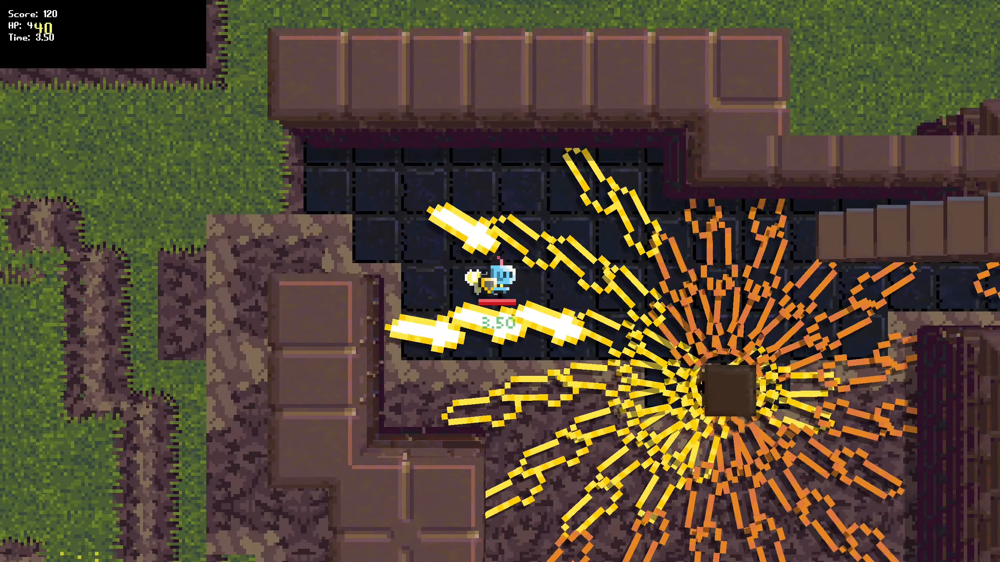
pyautogui.press('w')
pyautogui.press('w')
pyautogui.press('d')
pyautogui.press('d')
pyautogui.press('d')
pyautogui.press('w')
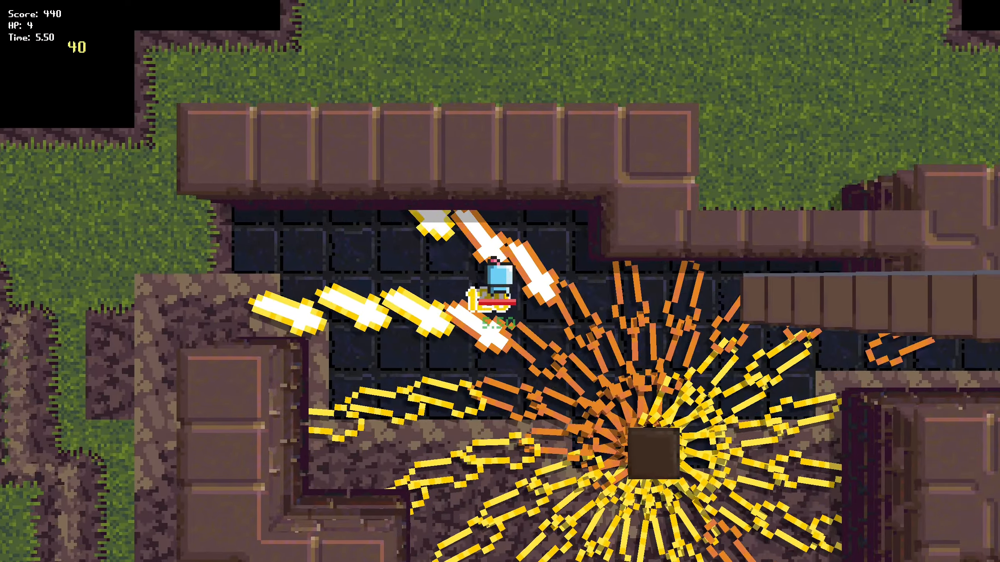
pyautogui.press('d')
pyautogui.press('d')
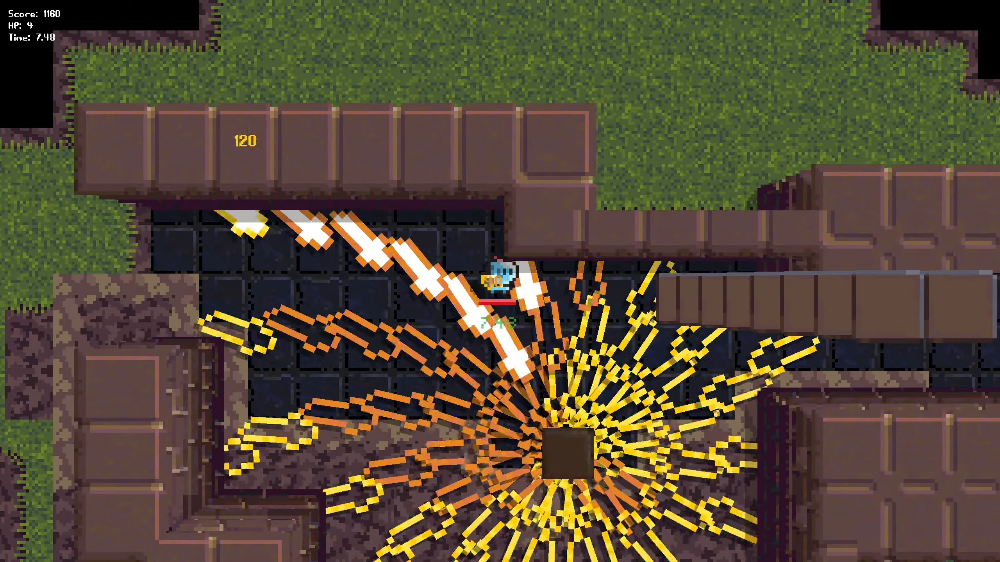
pyautogui.press('d')
pyautogui.press('d')
pyautogui.press('a')
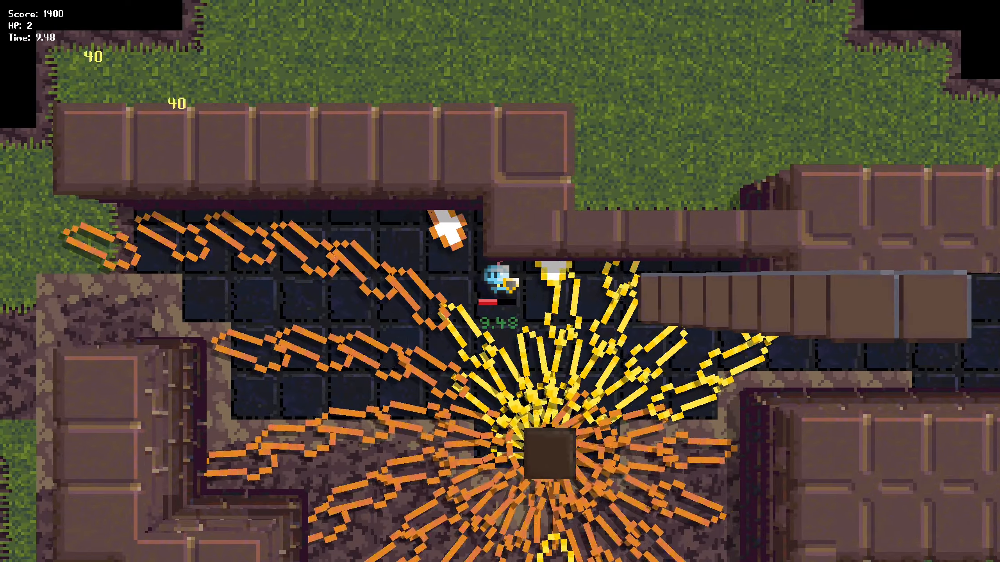
pyautogui.press('f')
# - Enable auto-aim bullets on the shooting block and playtest dodging the combined aimed and radial fire
pyautogui.moveTo(723, 335); pyautogui.dragTo(610, 321)
pyautogui.click(645, 336)
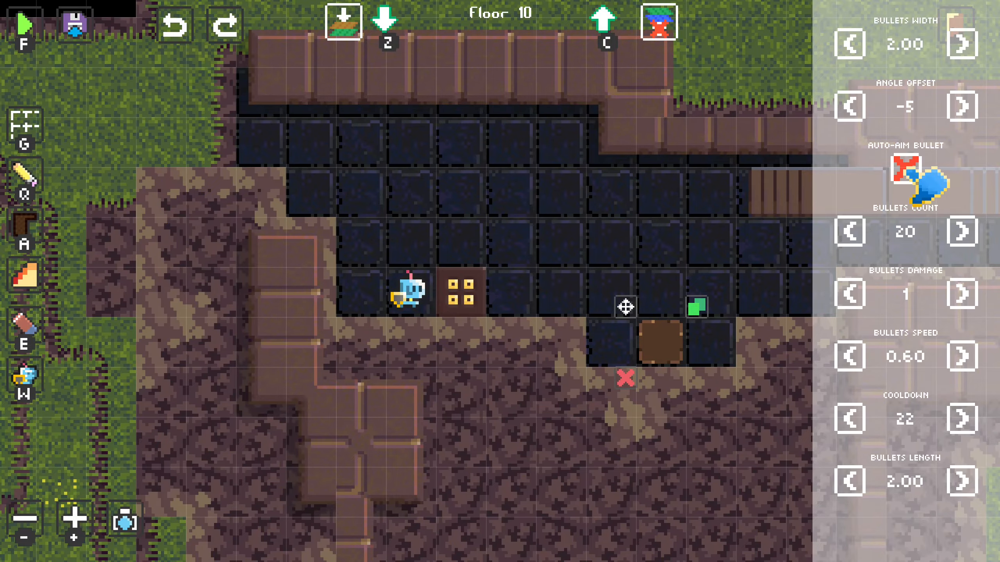
pyautogui.press('f')
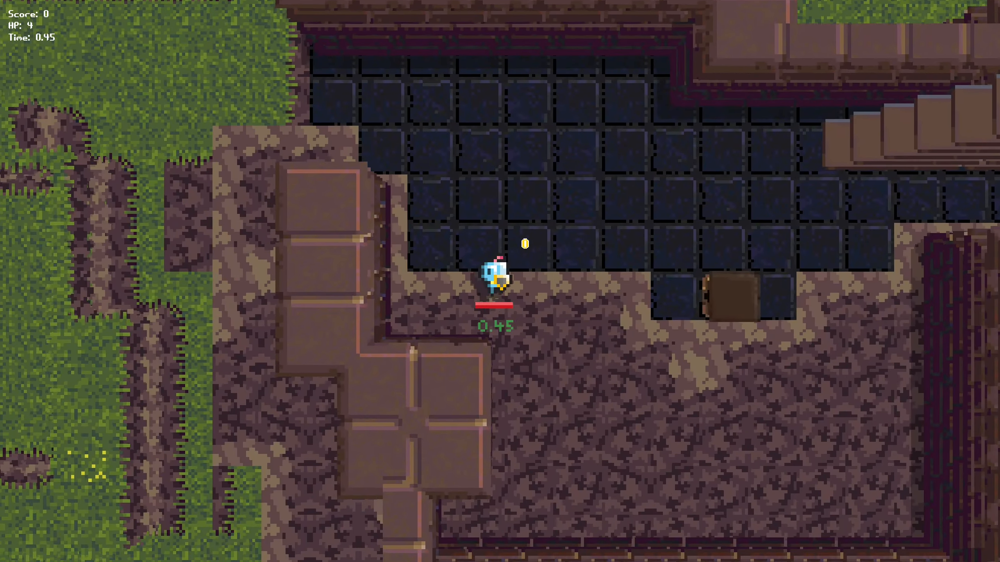
pyautogui.press('a')
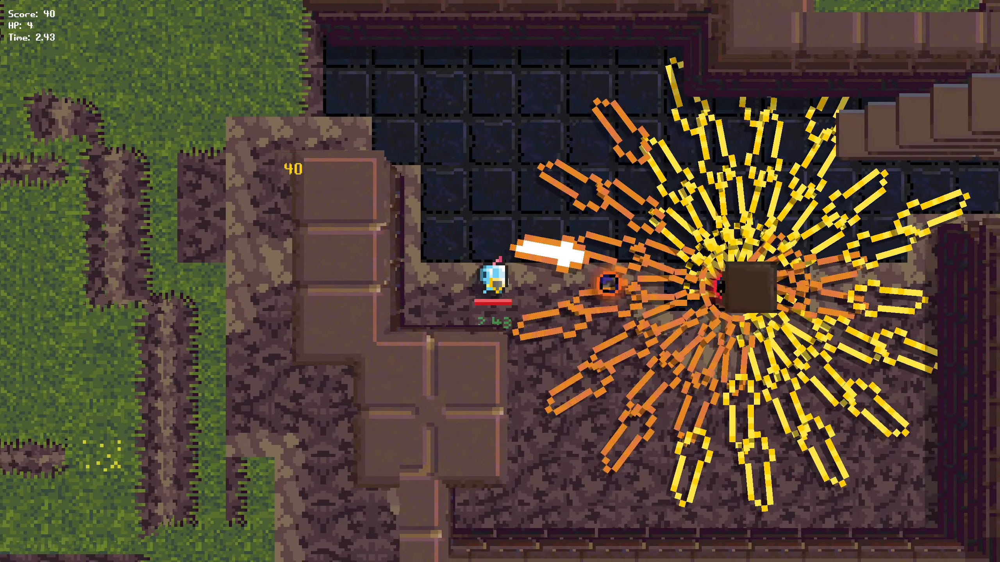
pyautogui.press('w')
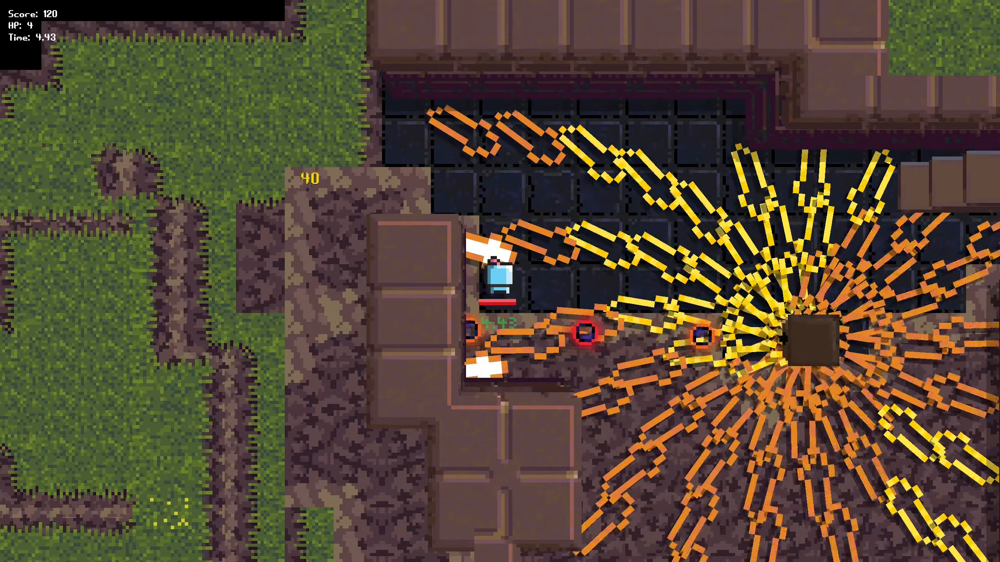
pyautogui.press('w')
pyautogui.press('d')
pyautogui.press('f')
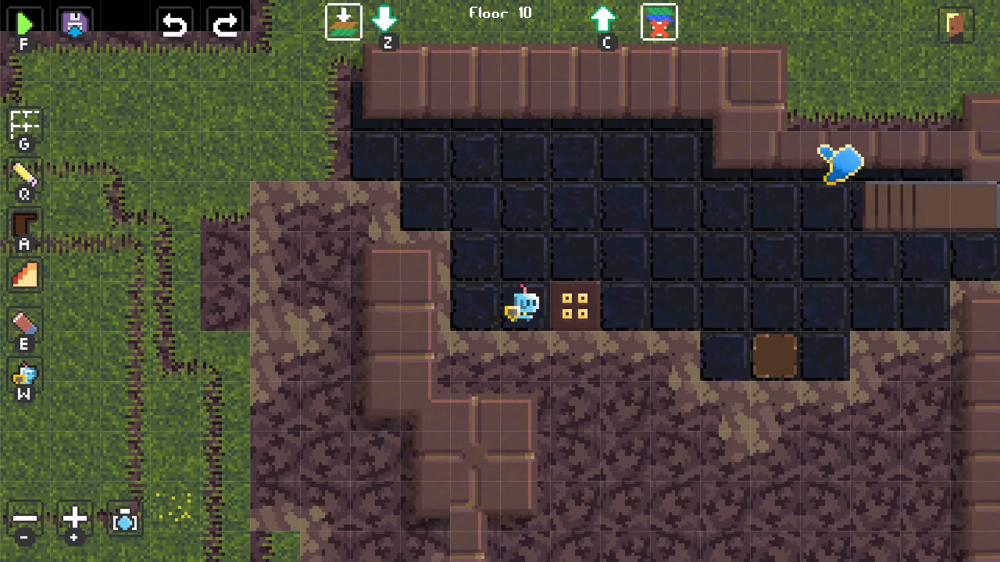
# - Duplicate the shooting block, with auto-aim bullets disabled, onto the dark floor near the player start and briefly playtest
pyautogui.click(777, 355)
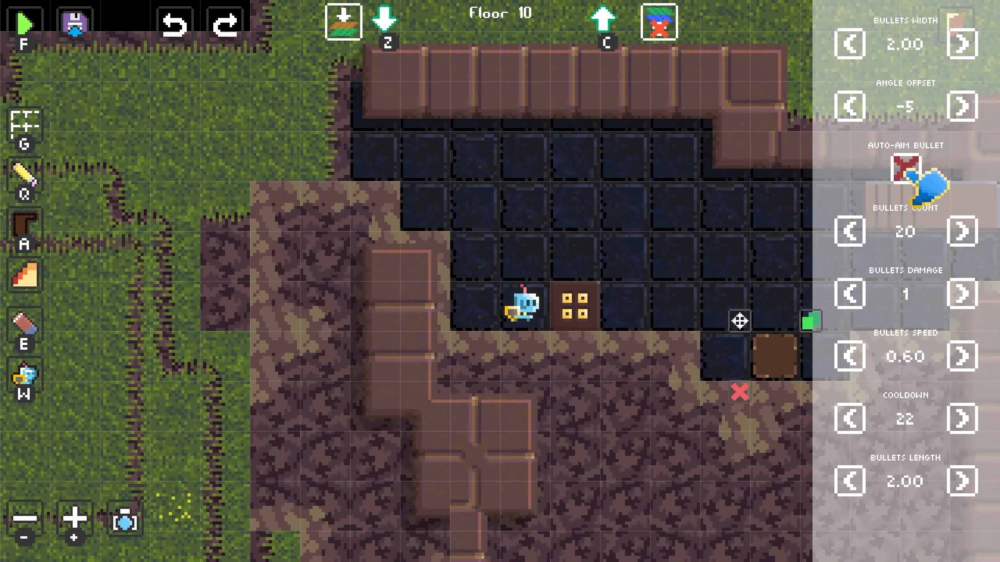
pyautogui.moveTo(739, 341); pyautogui.dragTo(536, 271)
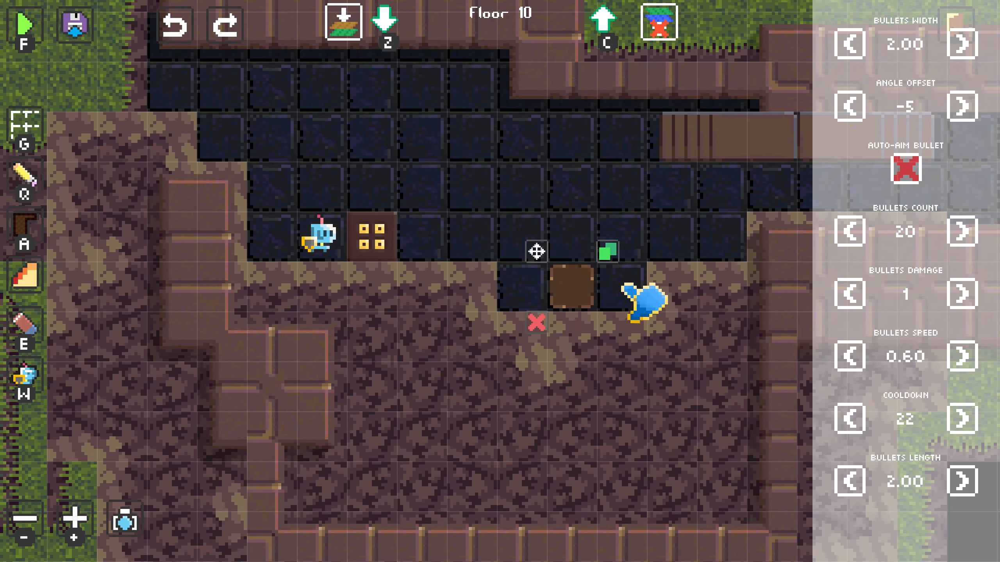
pyautogui.moveTo(608, 250)
pyautogui.mouseDown()
pyautogui.moveTo(290, 89)
pyautogui.moveTo(246, 136)
pyautogui.mouseUp()
pyautogui.press('f')
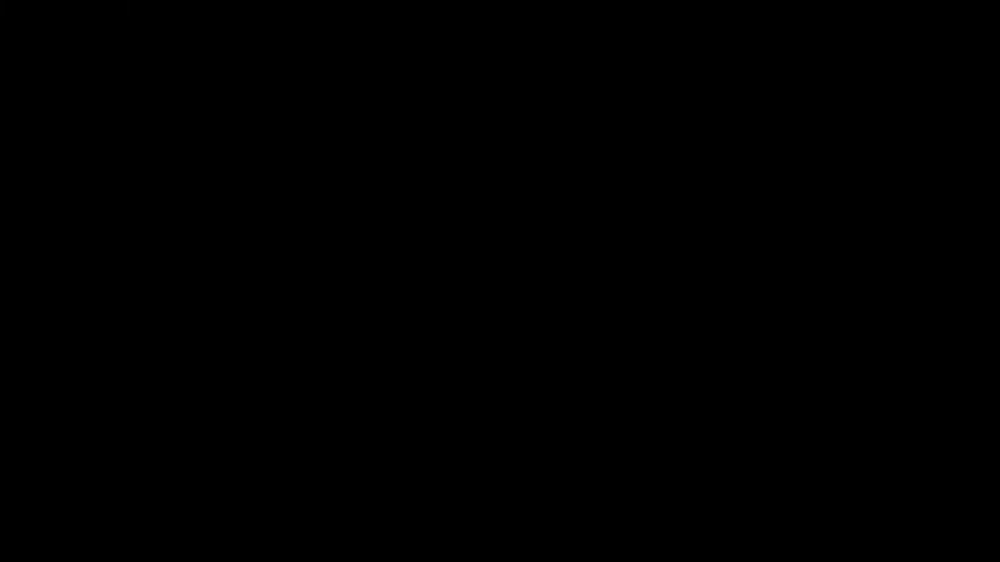
pyautogui.press('d')
pyautogui.press('w')
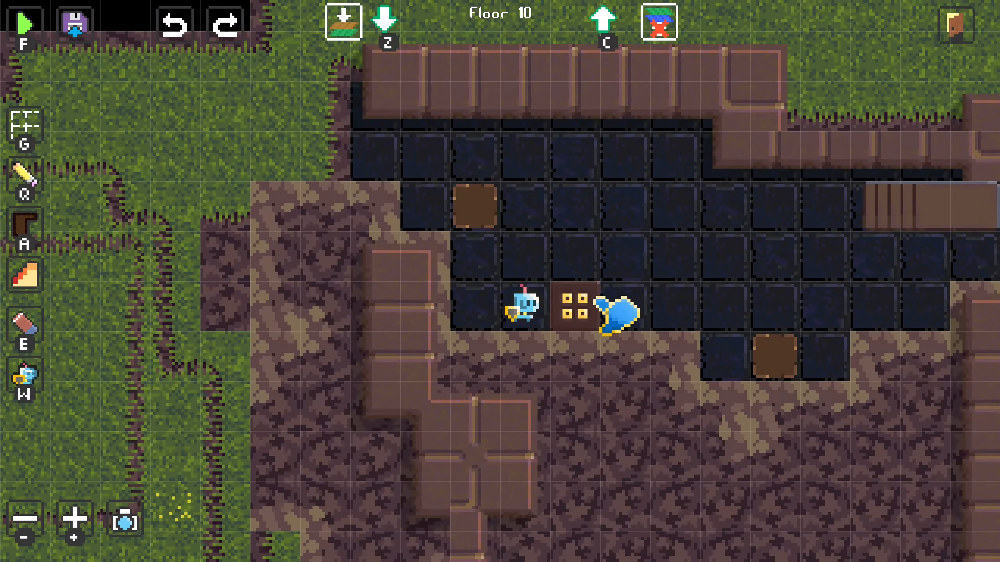
# - Remove the original shooting block and its duplicate from the dark floor area
pyautogui.moveTo(735, 333); pyautogui.dragTo(630, 311)
pyautogui.click(678, 325)
pyautogui.click(638, 367)
pyautogui.click(373, 172)
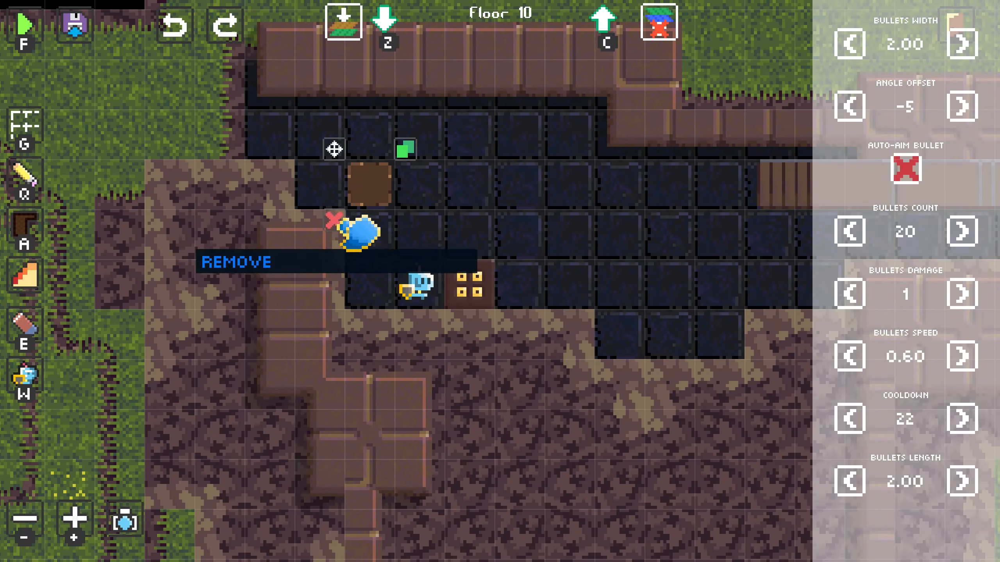
pyautogui.click(334, 221)
# - Place a beam shooter on the dark floor, a few tiles from the four-stud block beside the player, and open its settings
pyautogui.click(23, 376)
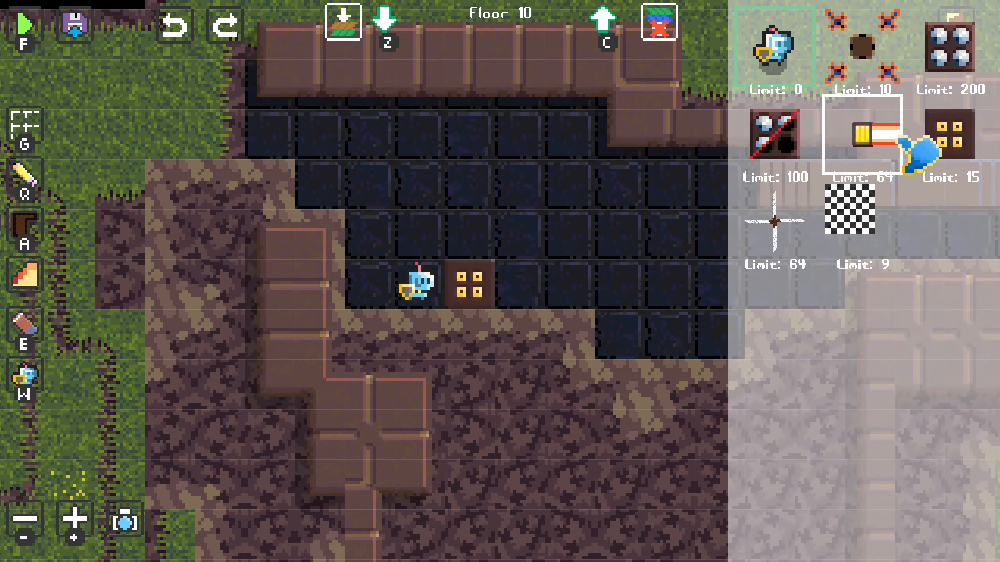
pyautogui.click(864, 149)
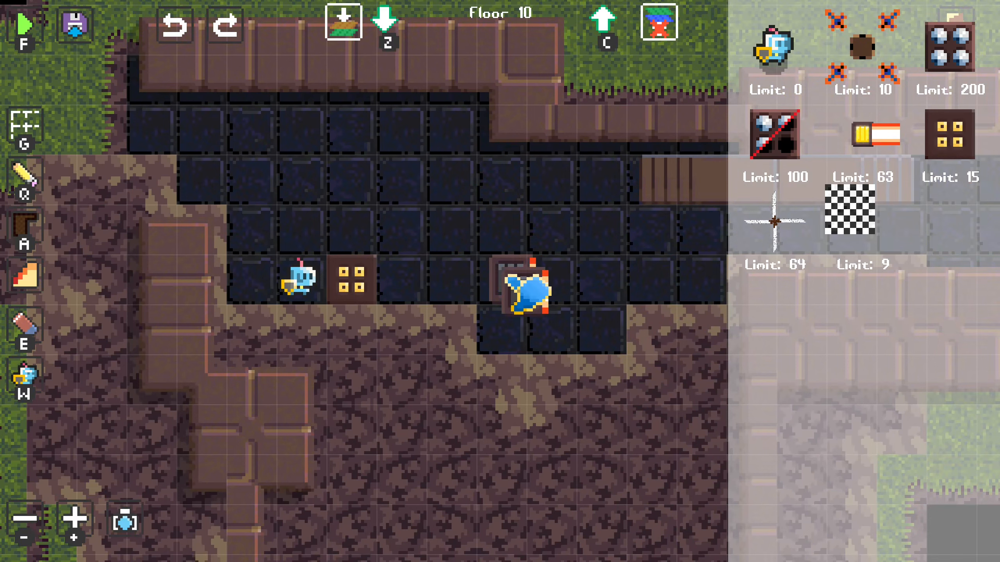
pyautogui.click(512, 280)
pyautogui.click(511, 281)
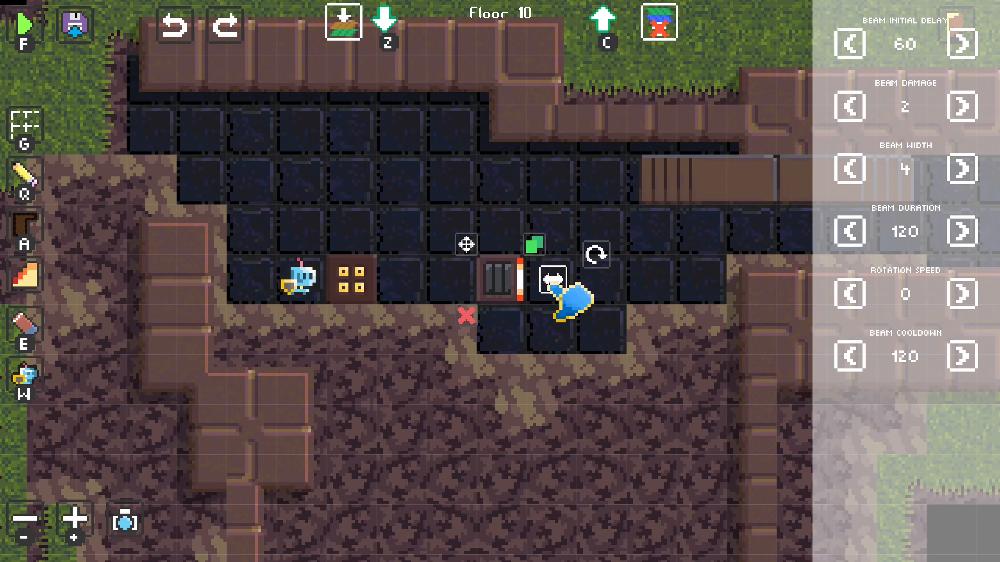
# - Lengthen the beam shooter's beam to about five tiles and playtest dodging it and standing in its path
pyautogui.moveTo(555, 285); pyautogui.dragTo(792, 285)
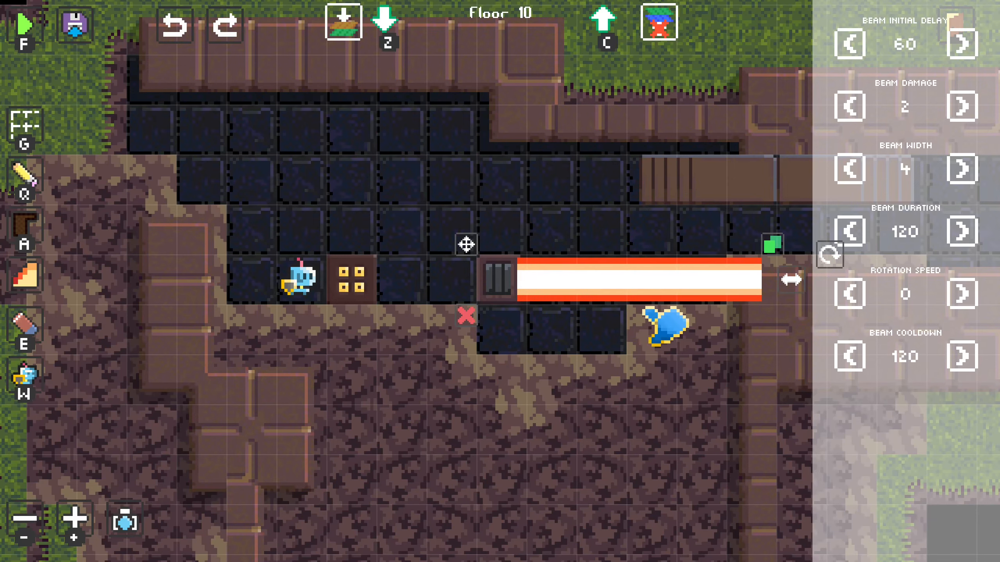
pyautogui.moveTo(750, 252); pyautogui.dragTo(695, 215)
pyautogui.press('f')
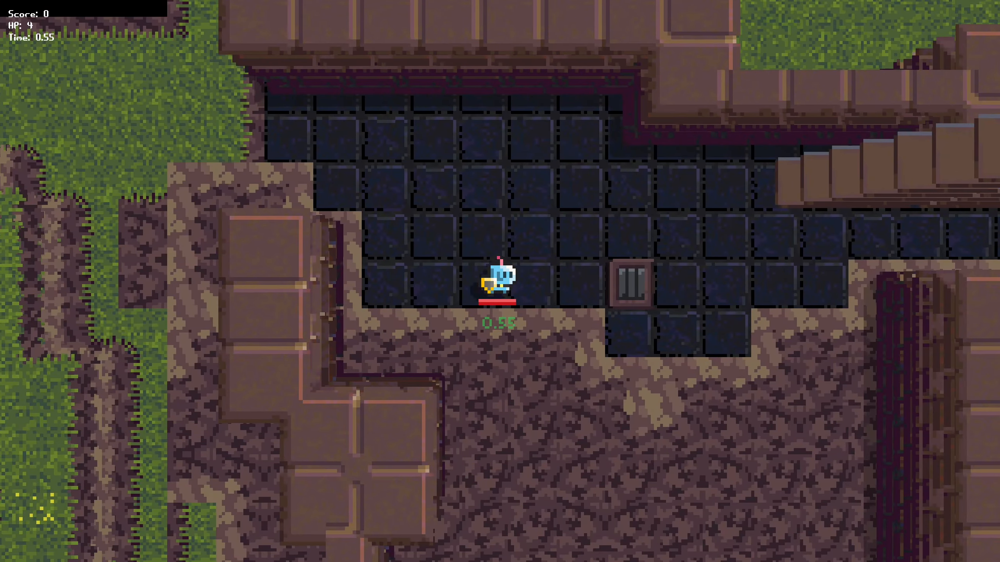
pyautogui.press('s')
pyautogui.press('d')
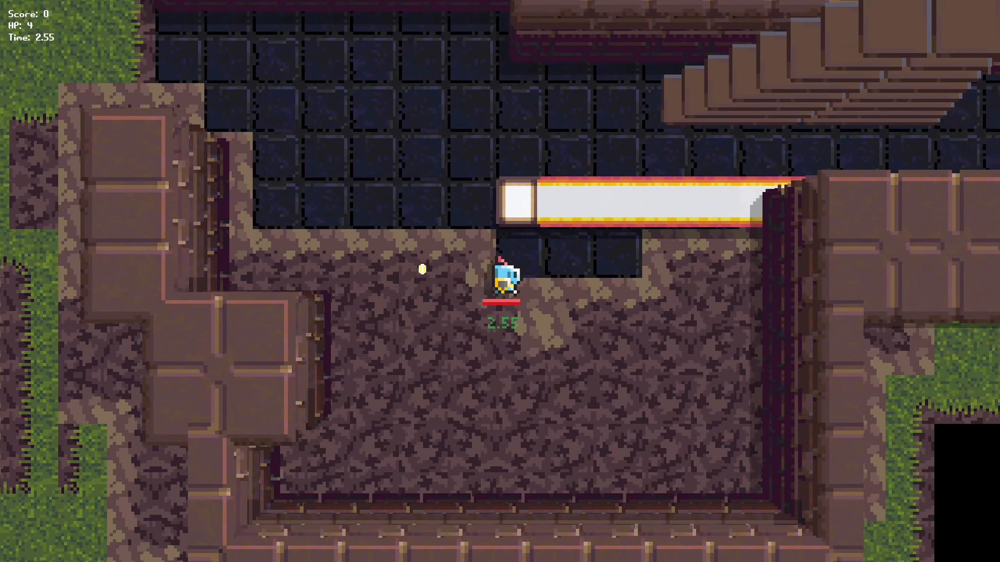
pyautogui.press('a')
pyautogui.press('w')
pyautogui.press('d')
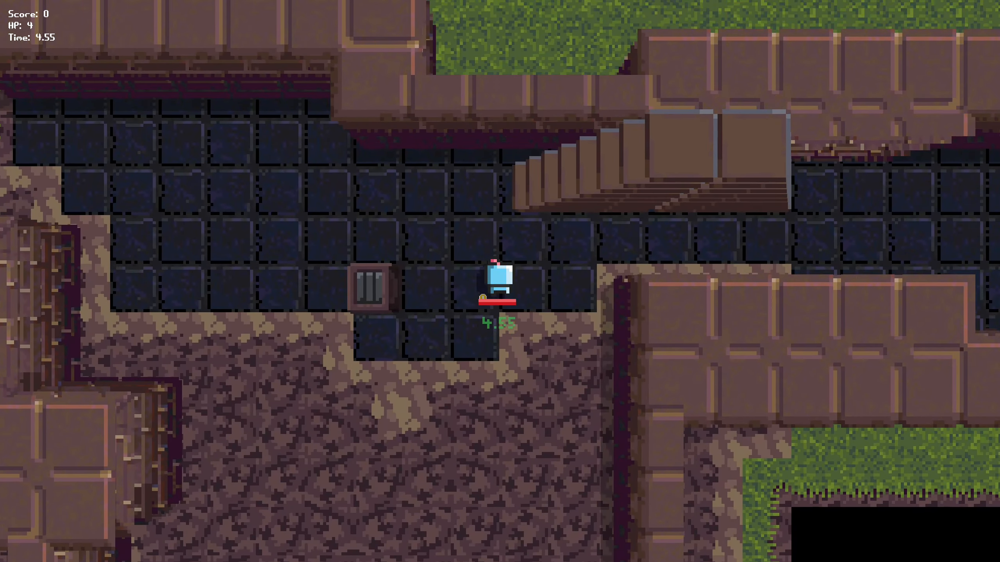
pyautogui.press('s')
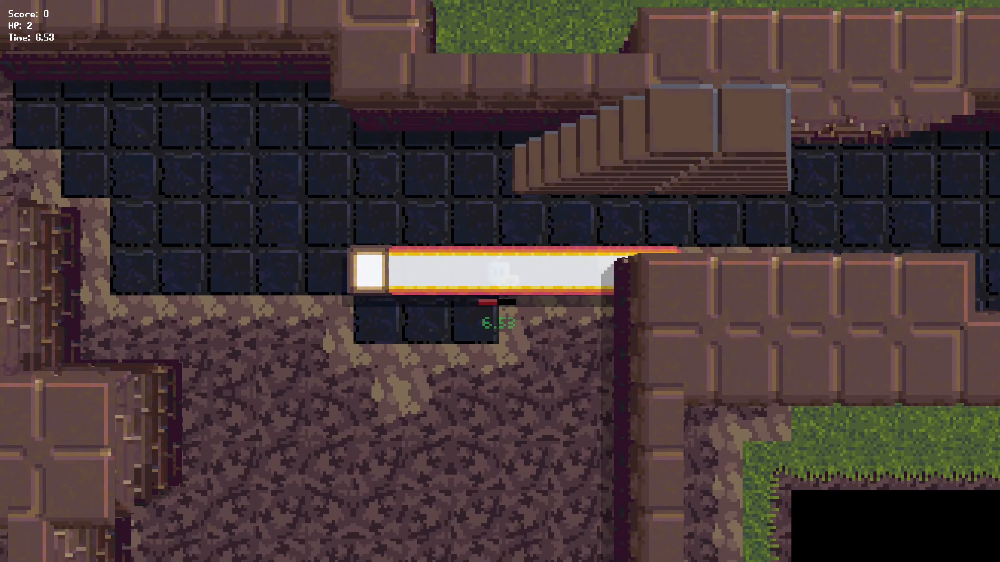
pyautogui.press('s')
pyautogui.press('a')
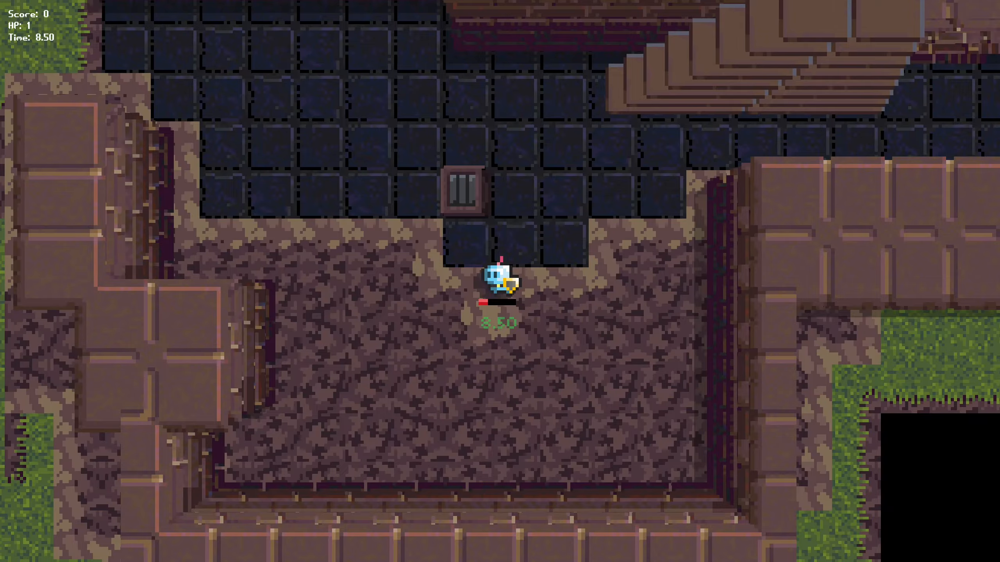
pyautogui.press('f')
# - Set the beam shooter's beam width to 1 and playtest the thin beam
pyautogui.click(705, 292)
pyautogui.moveTo(711, 314); pyautogui.dragTo(286, 295, button='middle')
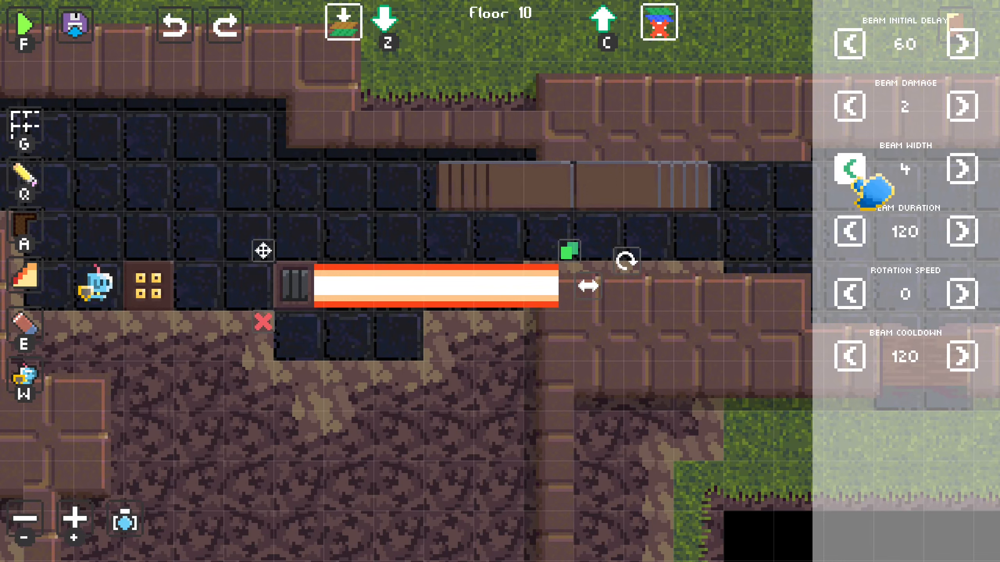
pyautogui.click(962, 170)
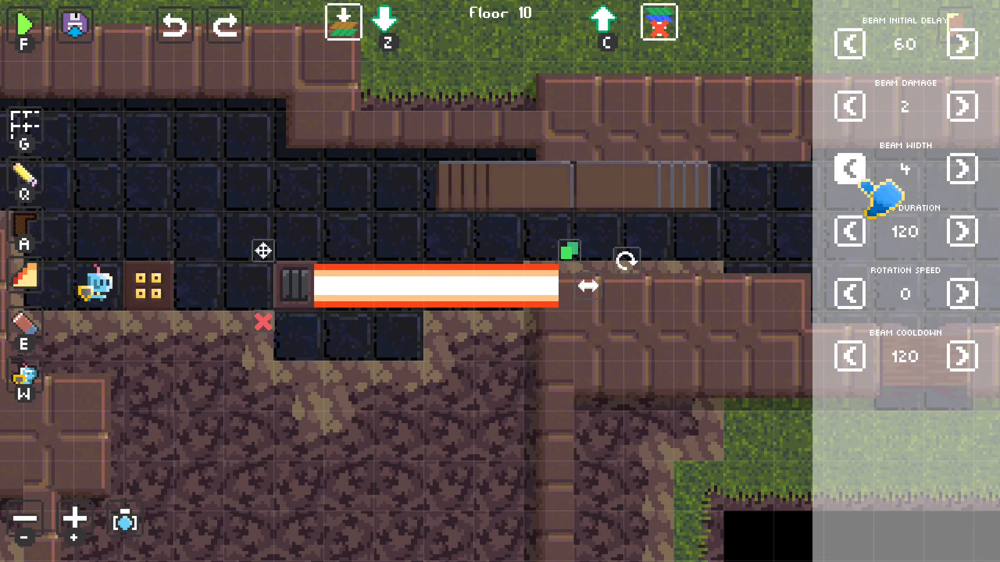
pyautogui.click(863, 184)
pyautogui.press('f')
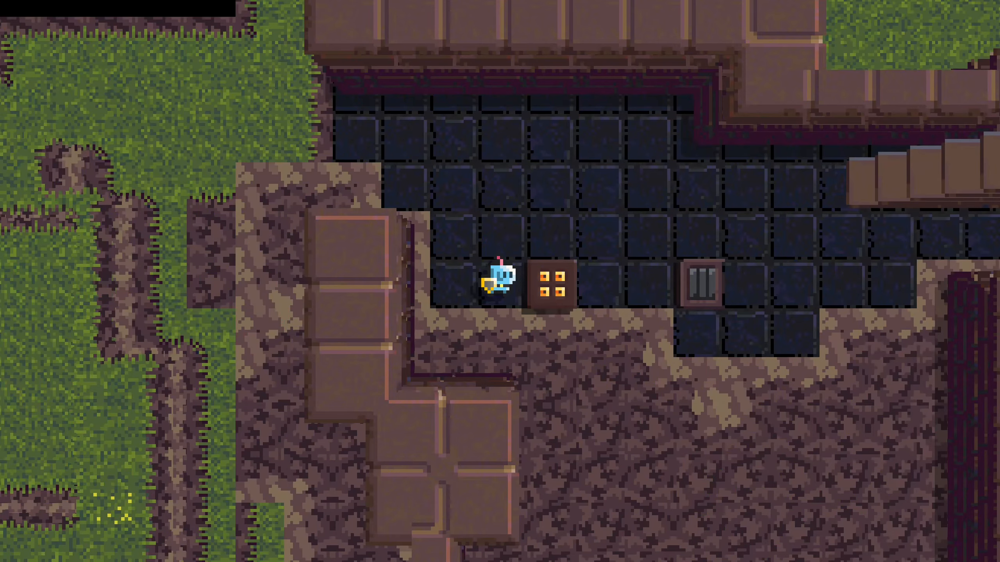
pyautogui.press('d')
pyautogui.press('s')
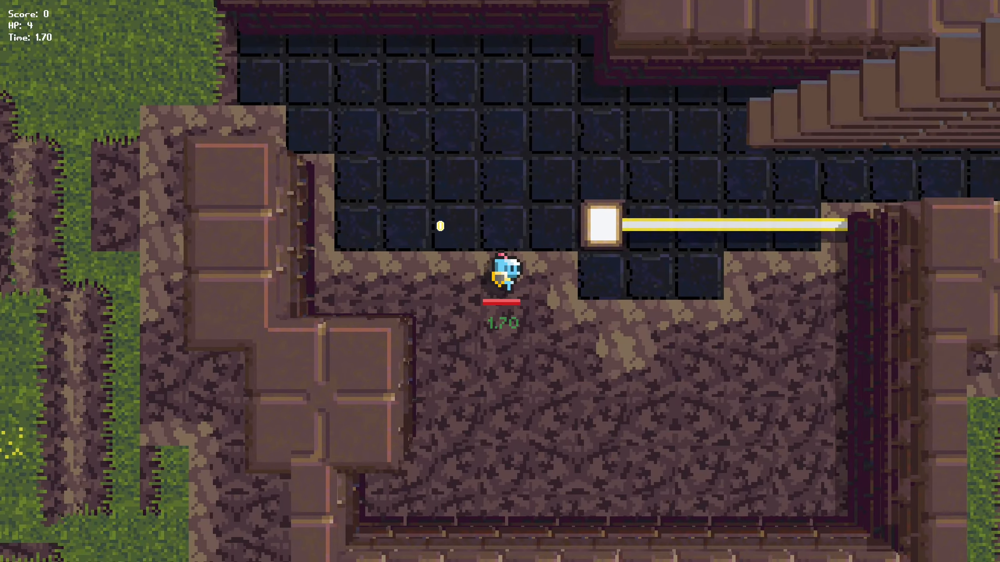
pyautogui.press('w')
pyautogui.press('a')
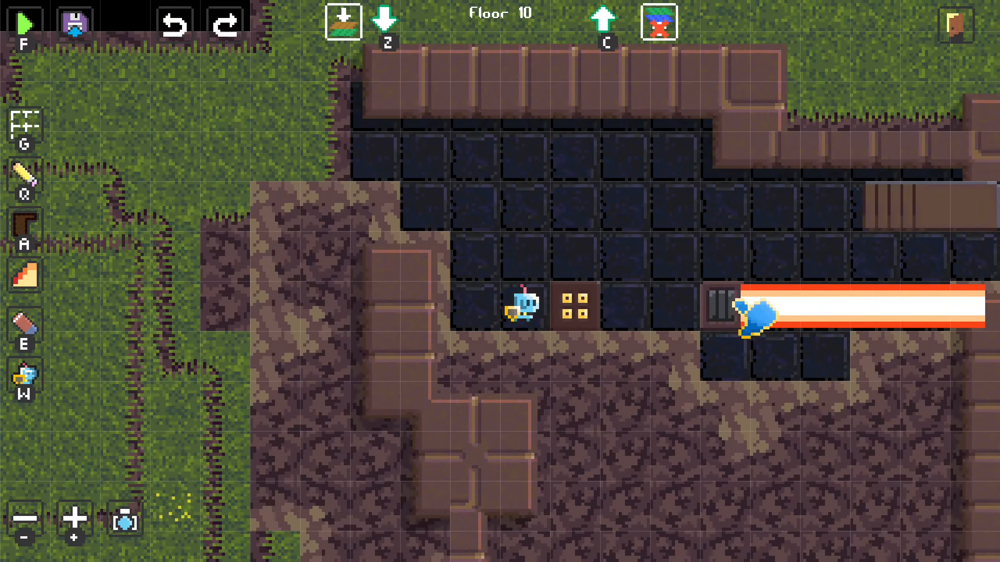
# - Set the beam shooter's rotation speed to 1.20 and briefly playtest the rotating beam
pyautogui.click(733, 307)
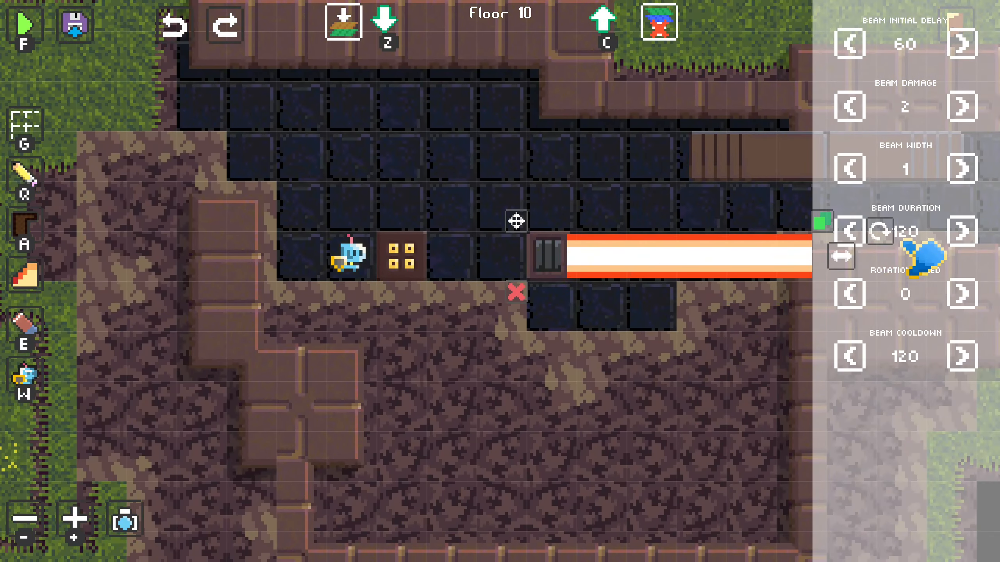
pyautogui.moveTo(830, 243); pyautogui.dragTo(643, 231, button='middle')
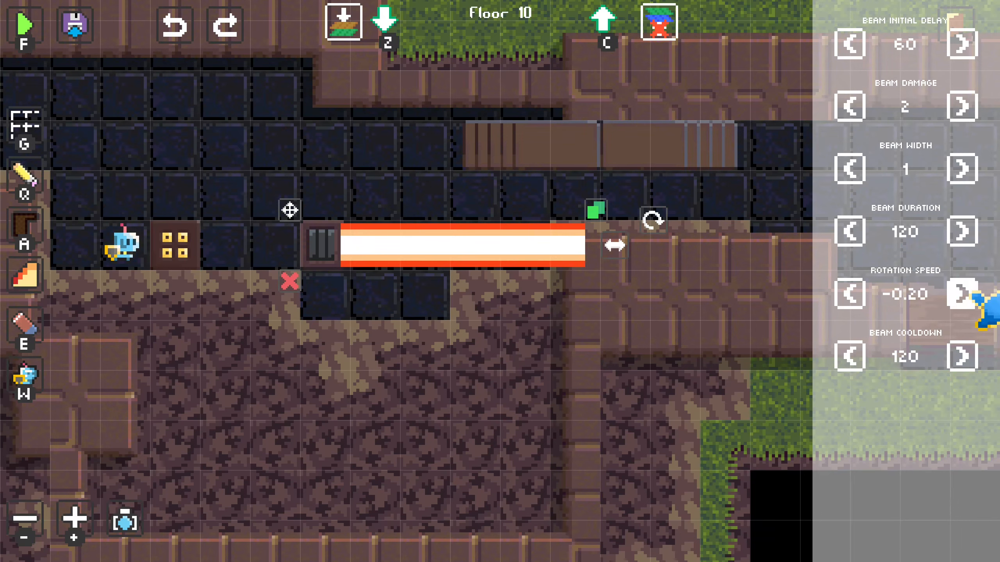
pyautogui.press('f')
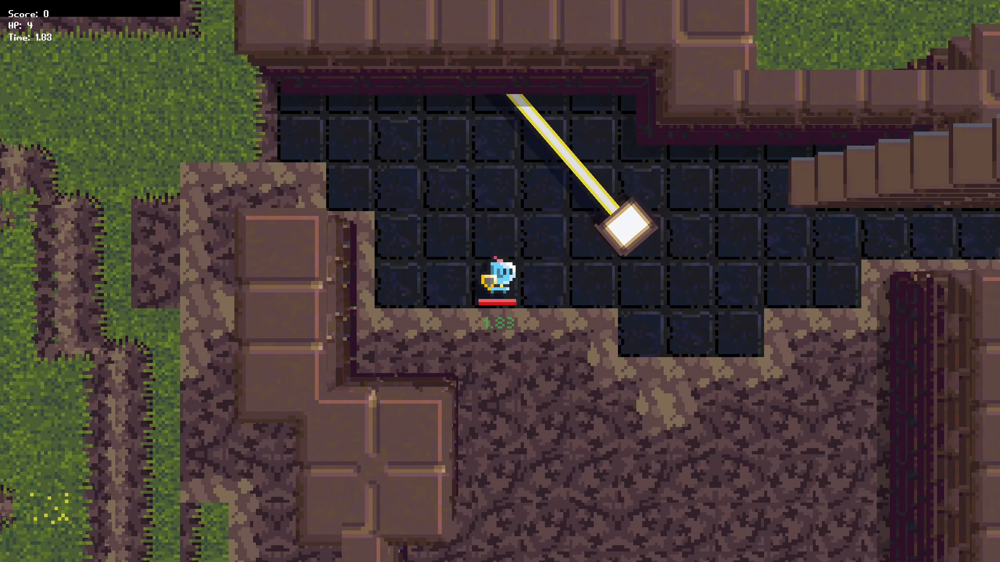
pyautogui.press('f')
# - Set the rotating shooter's beam width to 4 and playtest running around the sweeping beam
pyautogui.click(678, 304)
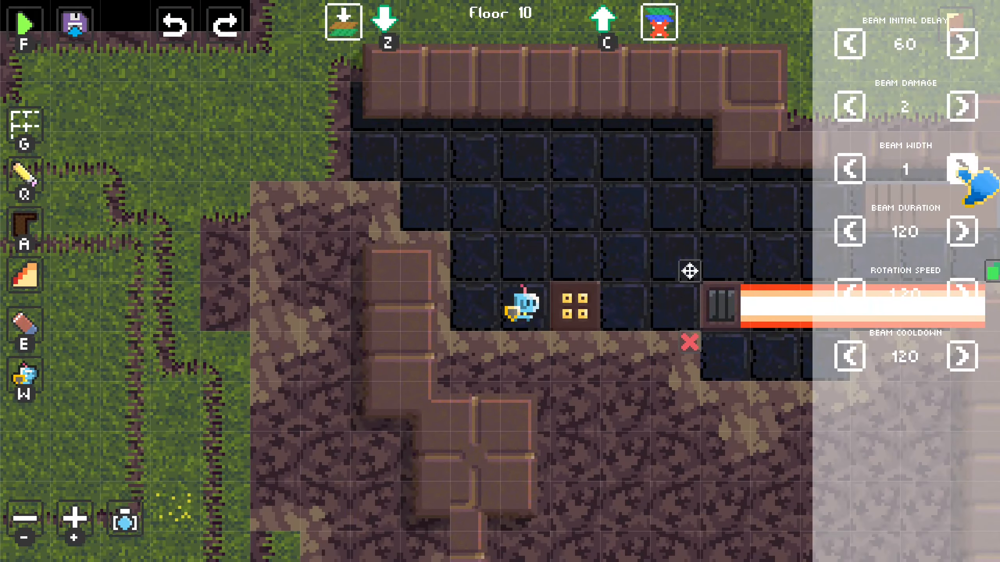
pyautogui.press('f')
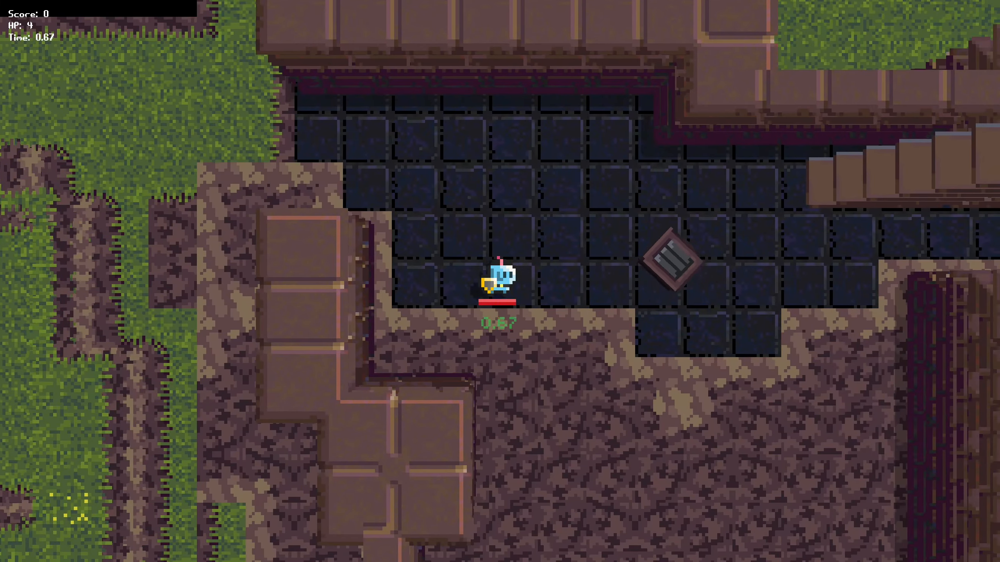
pyautogui.press('s')
pyautogui.press('d')
pyautogui.press('w')
pyautogui.press('a')
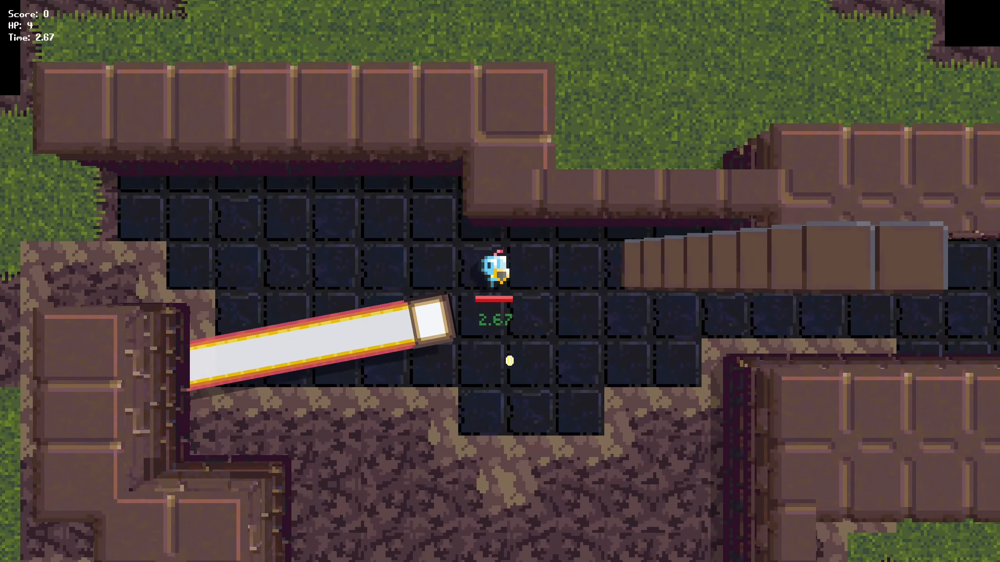
pyautogui.press('s')
pyautogui.press('a')
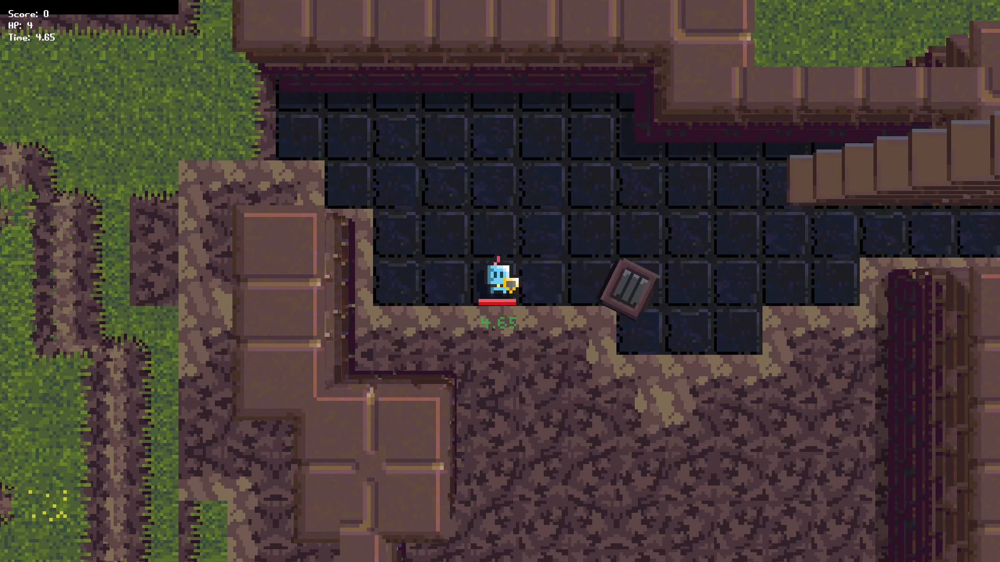
pyautogui.press('f')
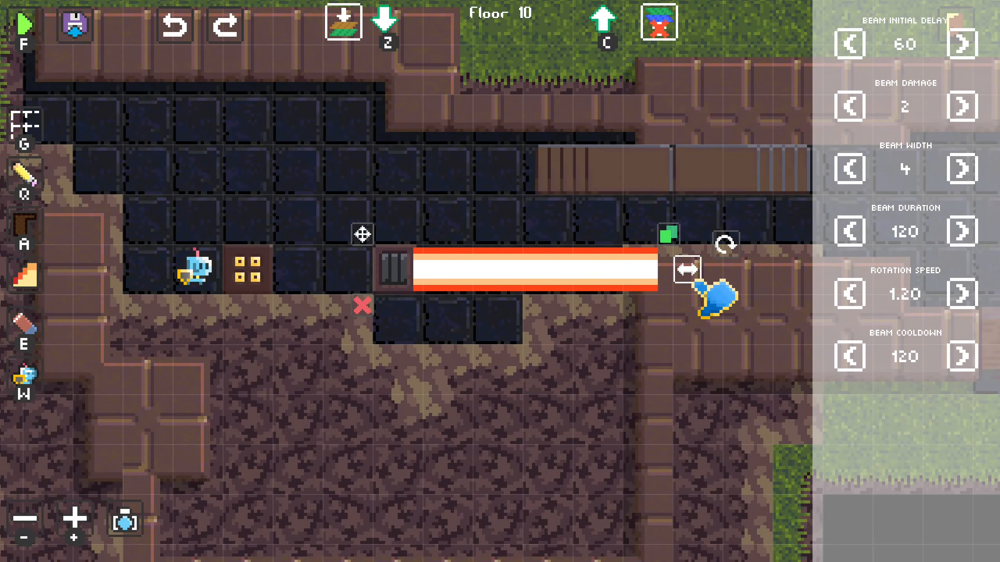
# - Shorten the beam to just over one tile and place a duplicate shooter back to back, facing the opposite way, with a brief playtest
pyautogui.moveTo(693, 272); pyautogui.dragTo(374, 349)
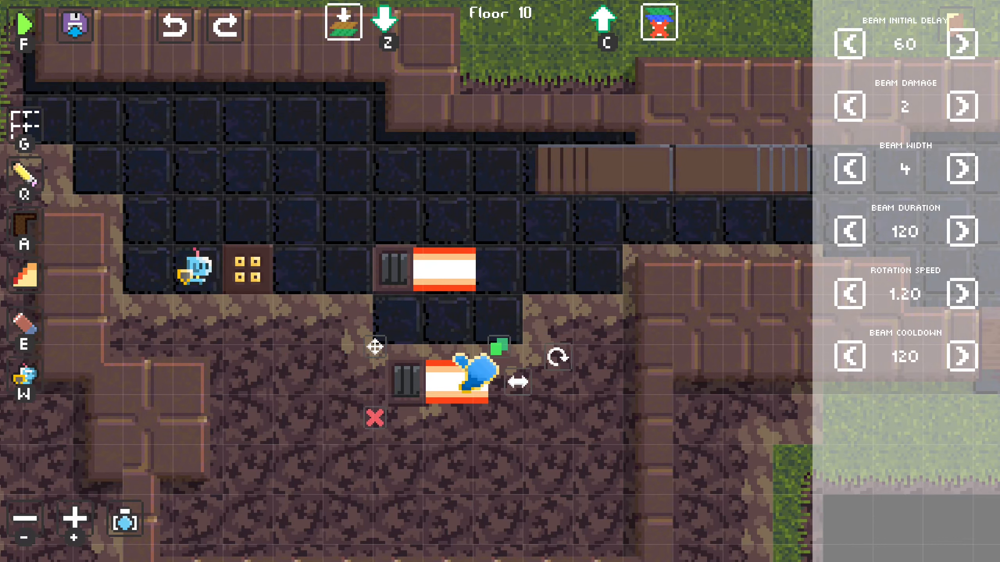
pyautogui.moveTo(558, 357); pyautogui.dragTo(295, 359)
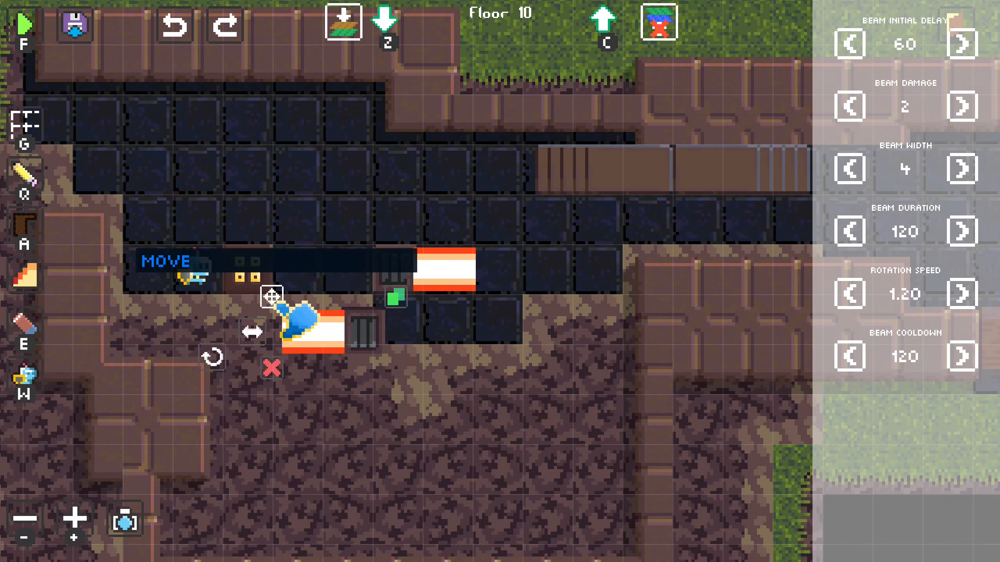
pyautogui.moveTo(277, 303); pyautogui.dragTo(266, 248)
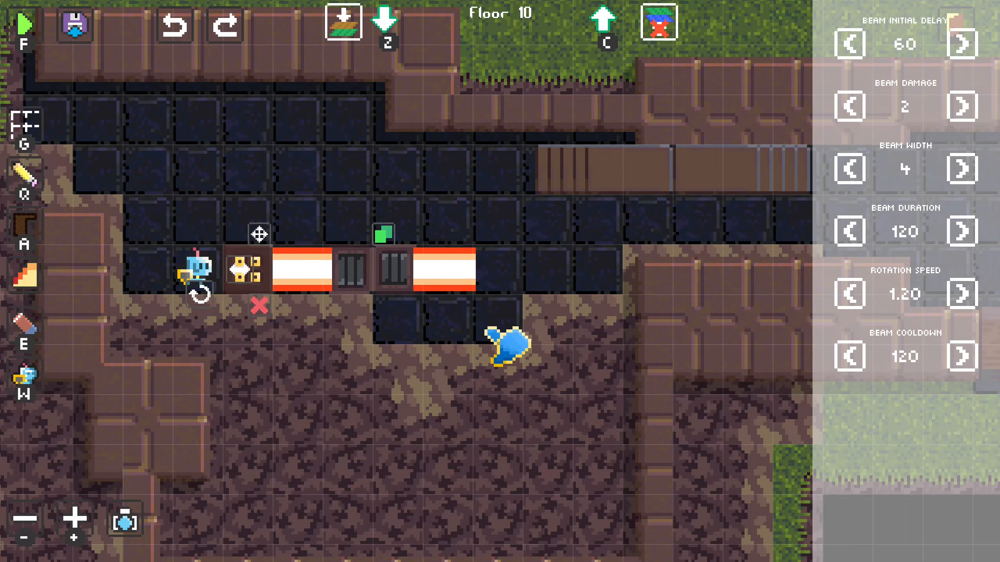
pyautogui.press('f')
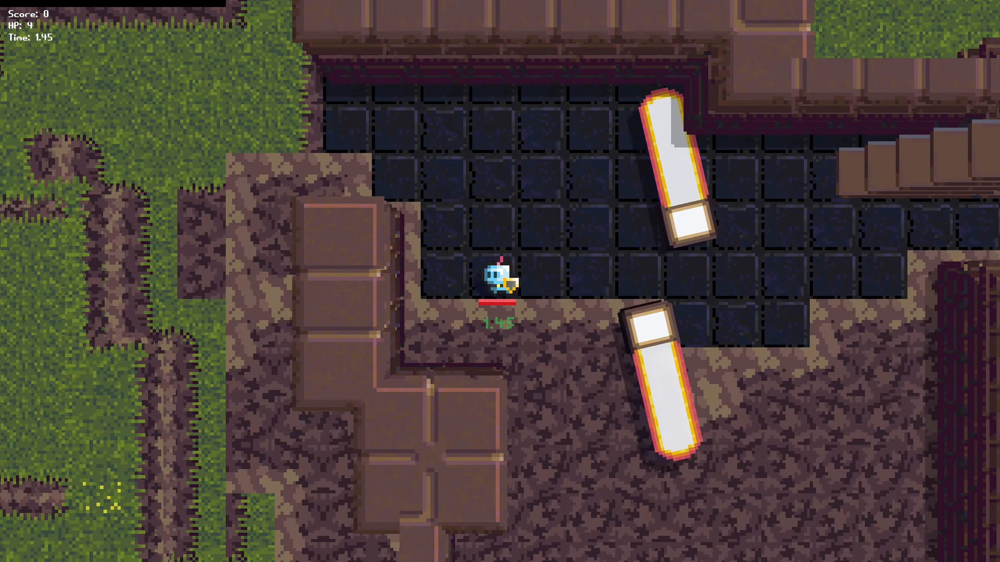
pyautogui.press('f')
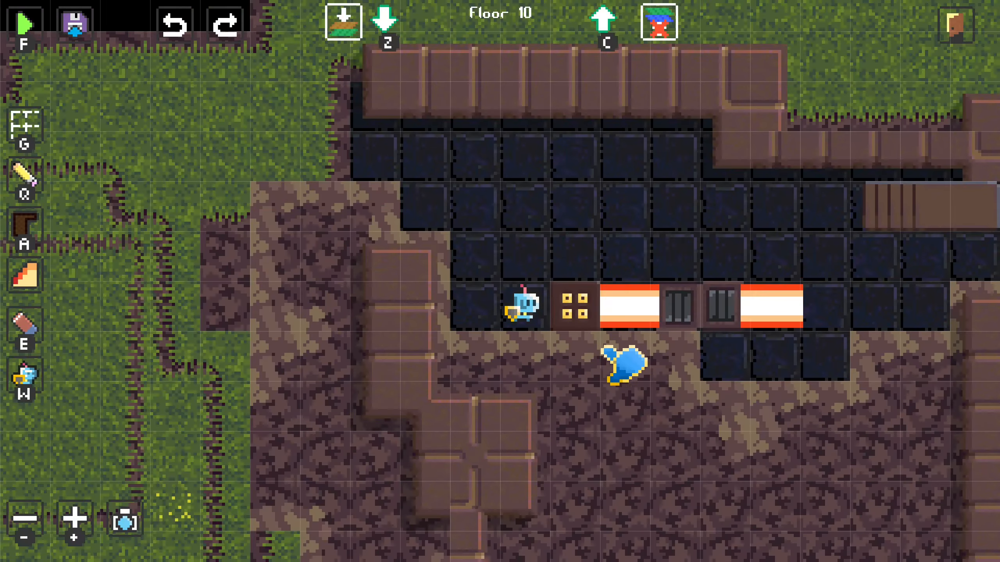
# - Move the opposite-facing beam shooter one tile up and playtest the offset pair of rotating beams
pyautogui.click(590, 313)
pyautogui.moveTo(587, 271); pyautogui.dragTo(594, 236)
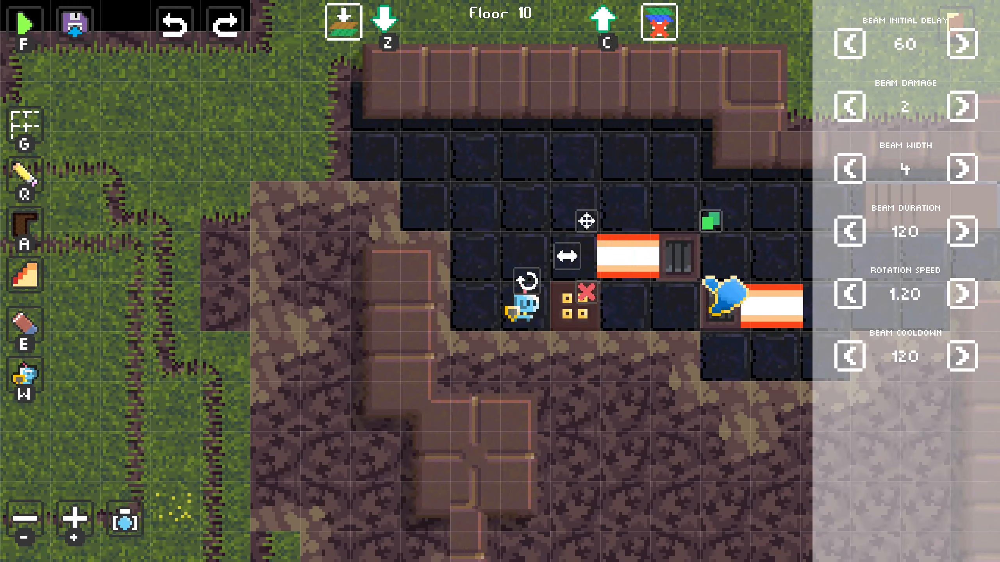
pyautogui.press('f')
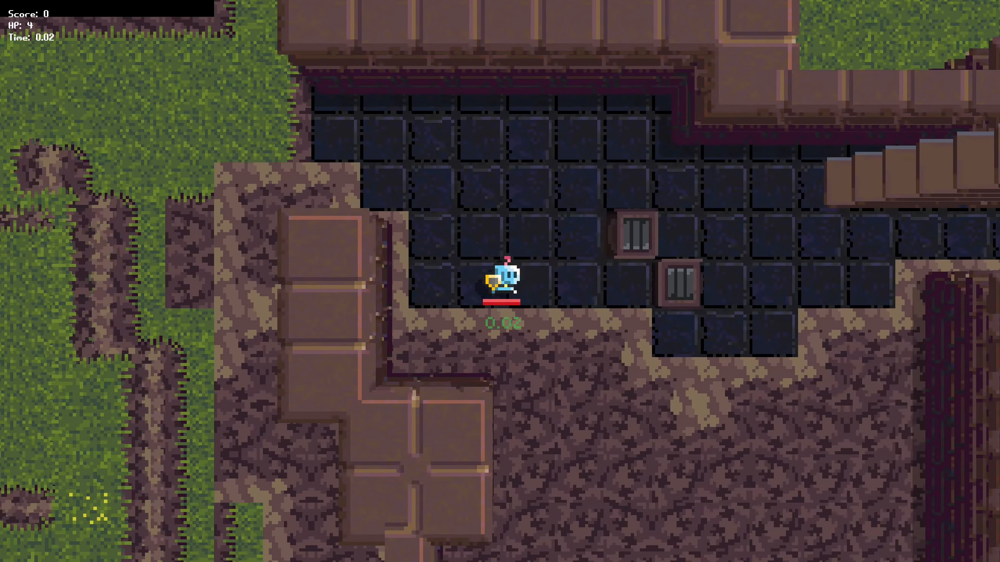
pyautogui.press('a')
pyautogui.press('w')
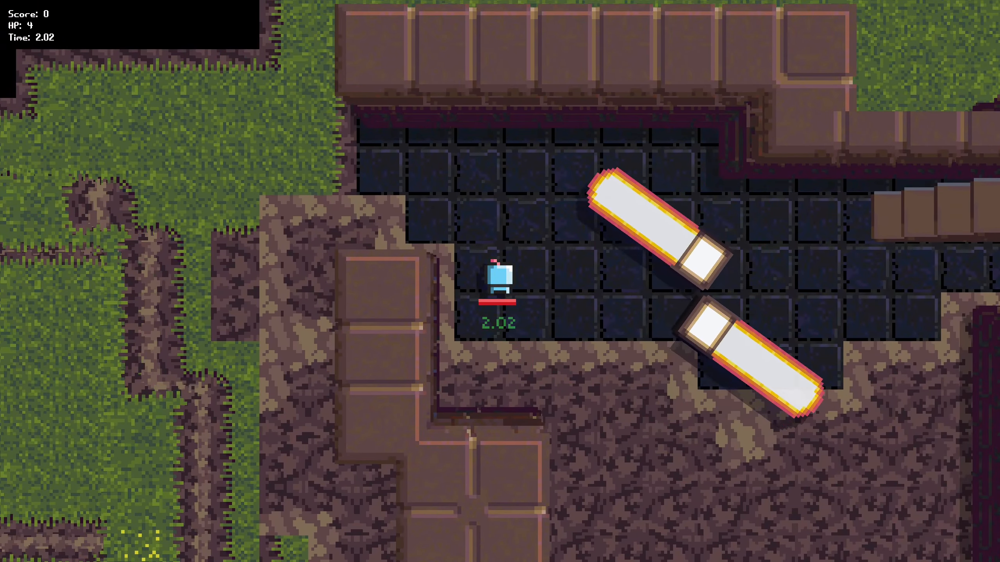
pyautogui.press('d')
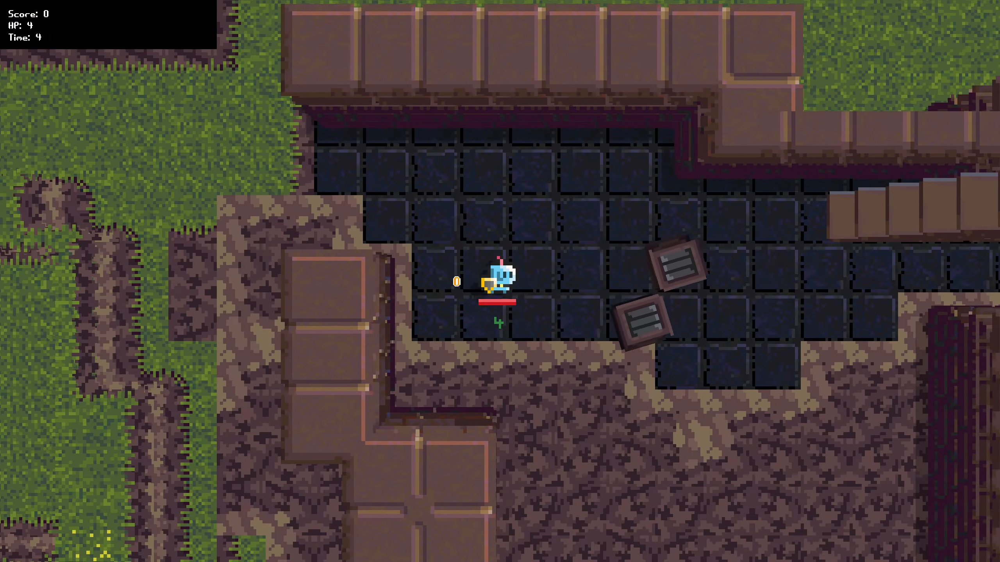
pyautogui.press('f')
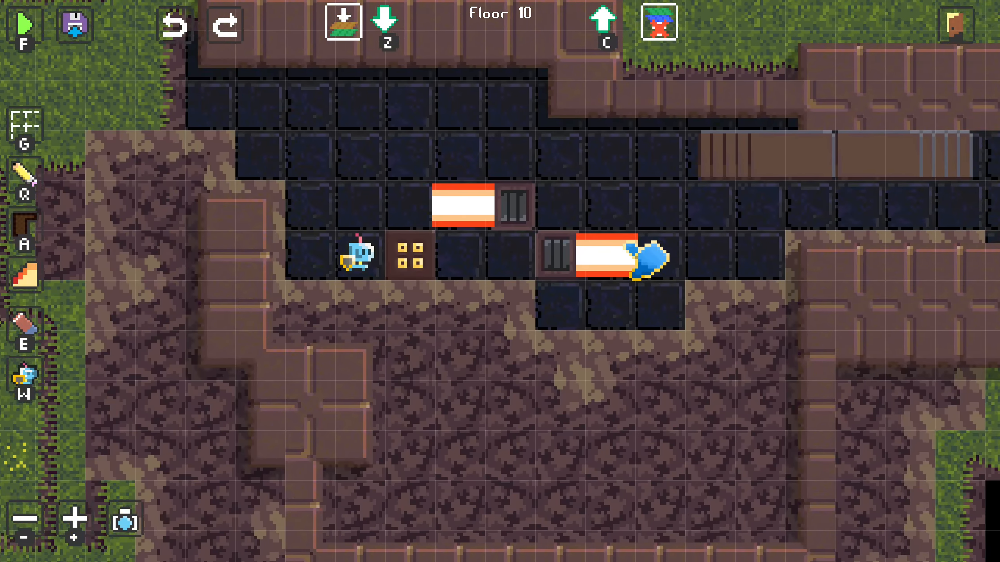
# - Delete both beam shooters from the dark floor
pyautogui.press('w')
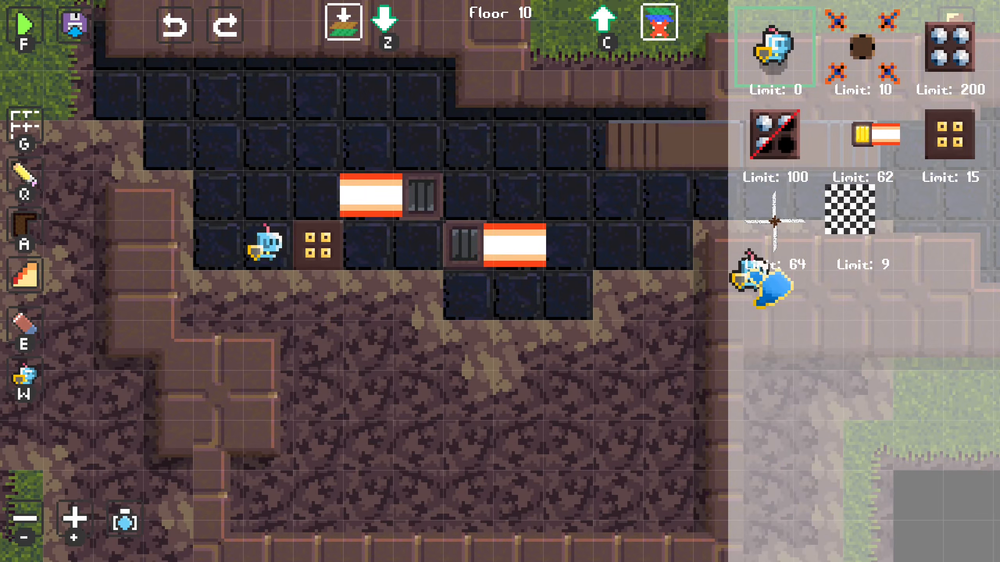
pyautogui.click(477, 248)
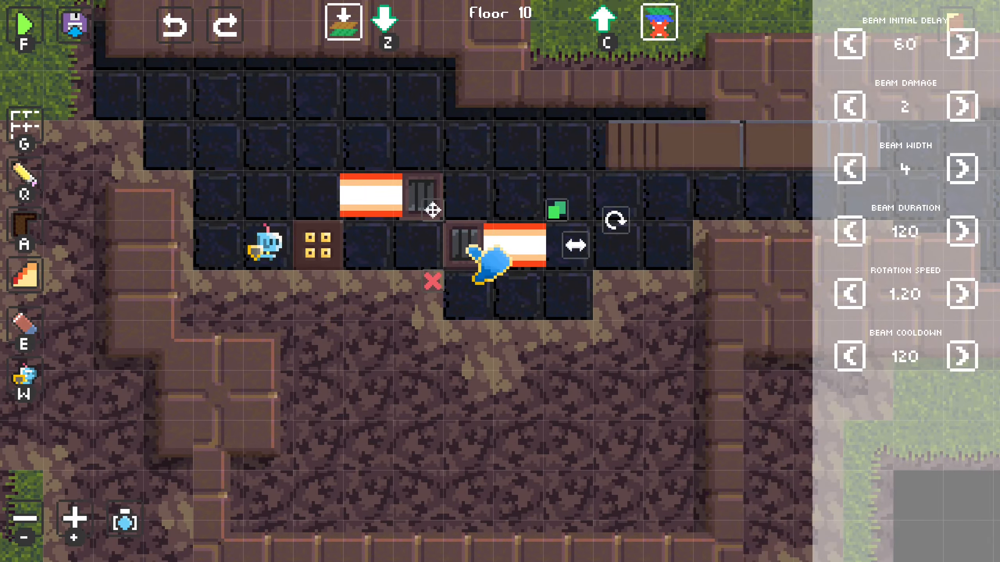
pyautogui.click(433, 281)
pyautogui.click(434, 199)
pyautogui.click(330, 233)
# - Place a four-blade spinning hazard on the dark floor near the player start and enlarge it to span about 12 tiles
pyautogui.press('w')
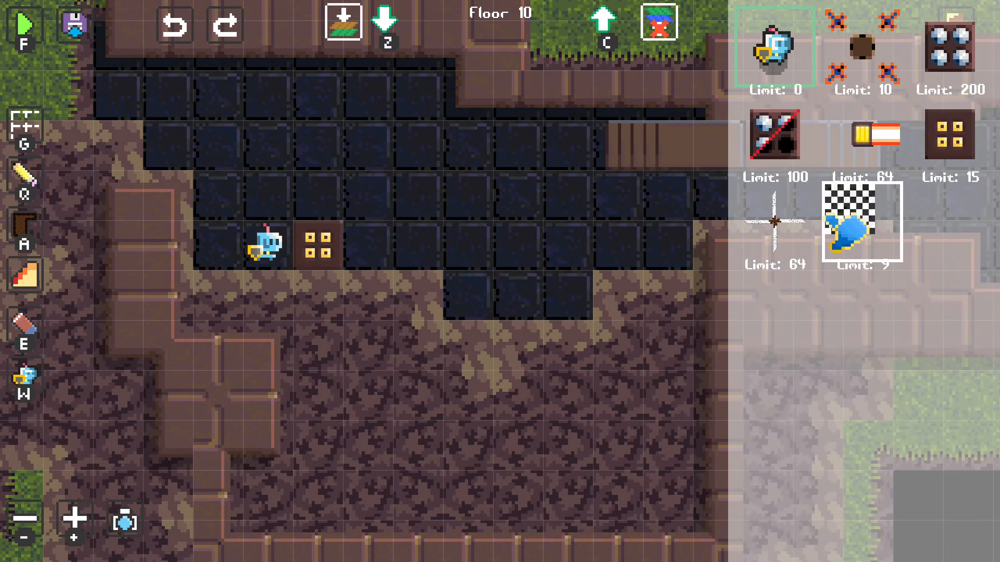
pyautogui.click(774, 222)
pyautogui.click(494, 228)
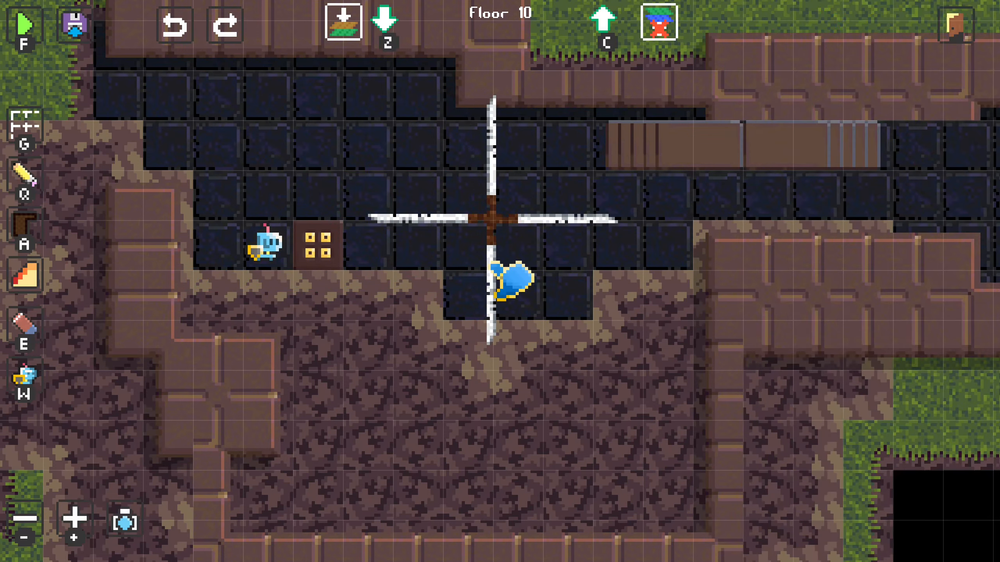
pyautogui.click(493, 220)
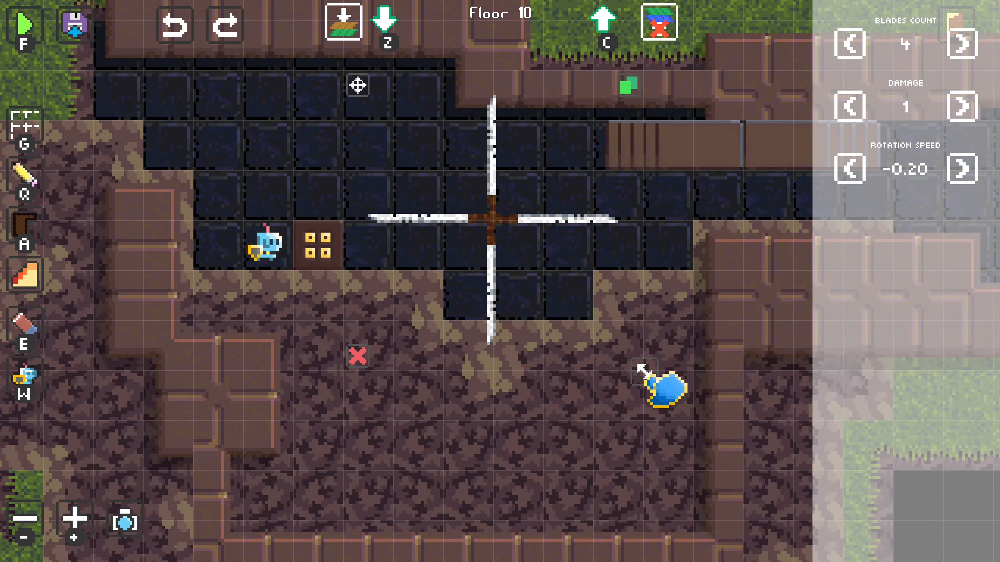
pyautogui.moveTo(648, 376); pyautogui.dragTo(827, 551)
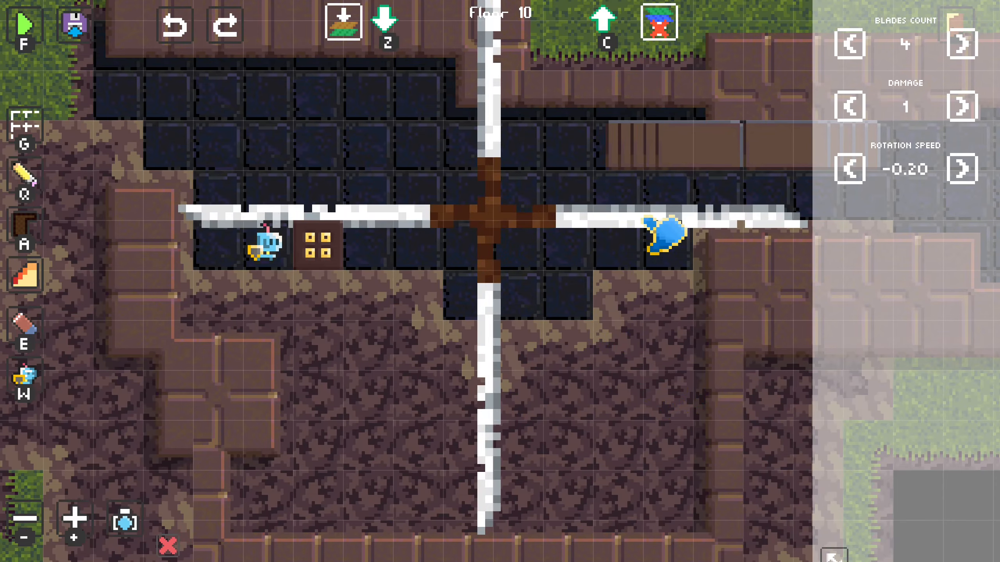
# - Playtest the four-blade spinning hazard by walking the player around beneath its rotating blades
pyautogui.press('f')
pyautogui.press('s')
pyautogui.press('d')
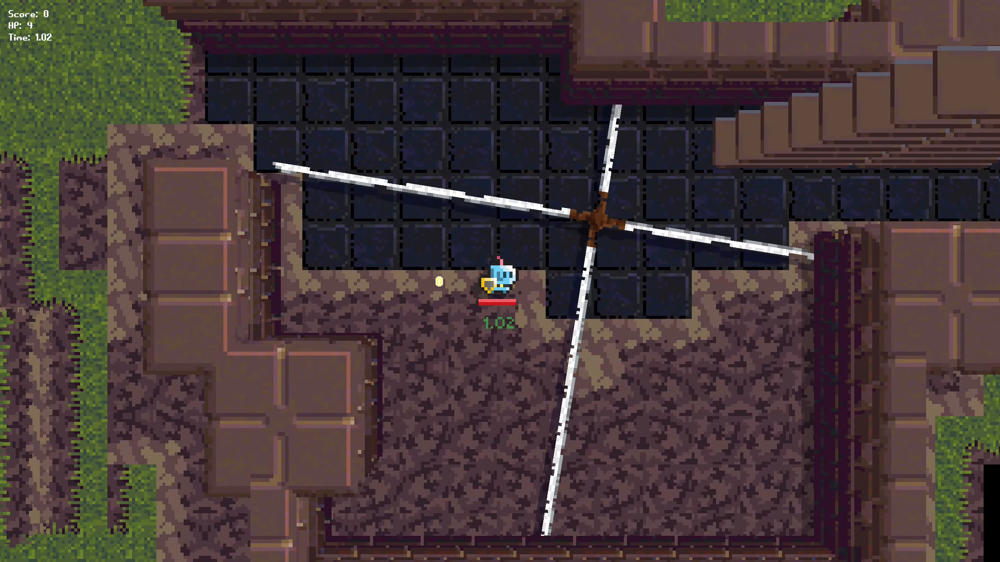
pyautogui.press('f')
# - Shrink the spinning hazard to about 5 tiles across, set 8 blades and rotation speed 1.60, and briefly playtest it
pyautogui.click(746, 264)
pyautogui.moveTo(754, 279); pyautogui.dragTo(409, 100, button='middle')
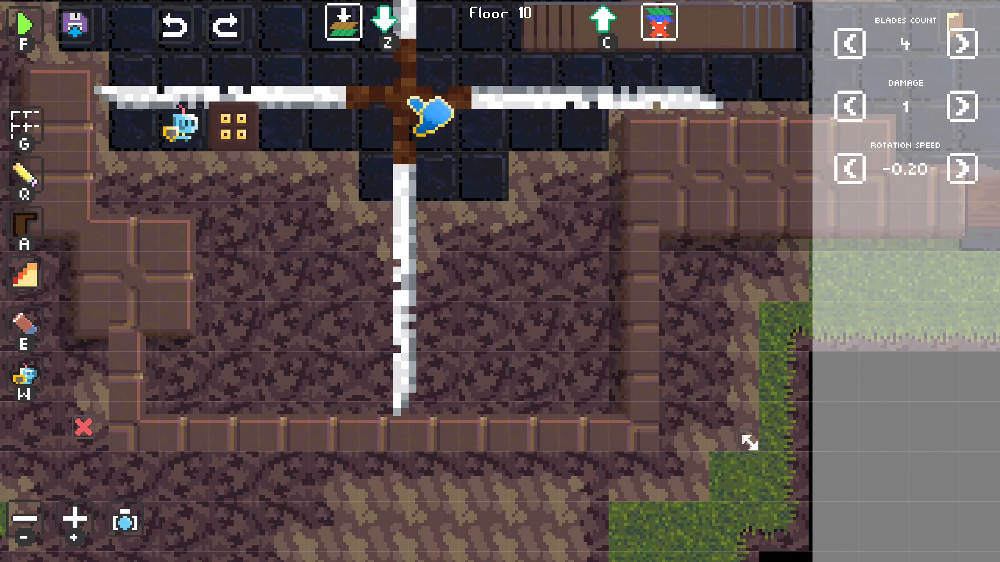
pyautogui.moveTo(767, 439); pyautogui.dragTo(544, 282)
pyautogui.moveTo(537, 293); pyautogui.dragTo(596, 375, button='middle')
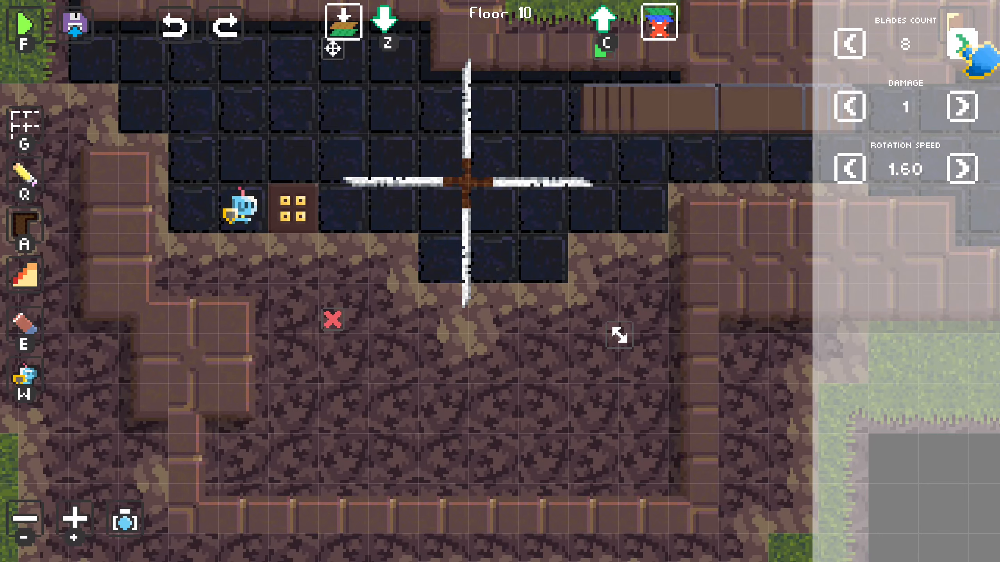
pyautogui.press('f')
pyautogui.press('f')
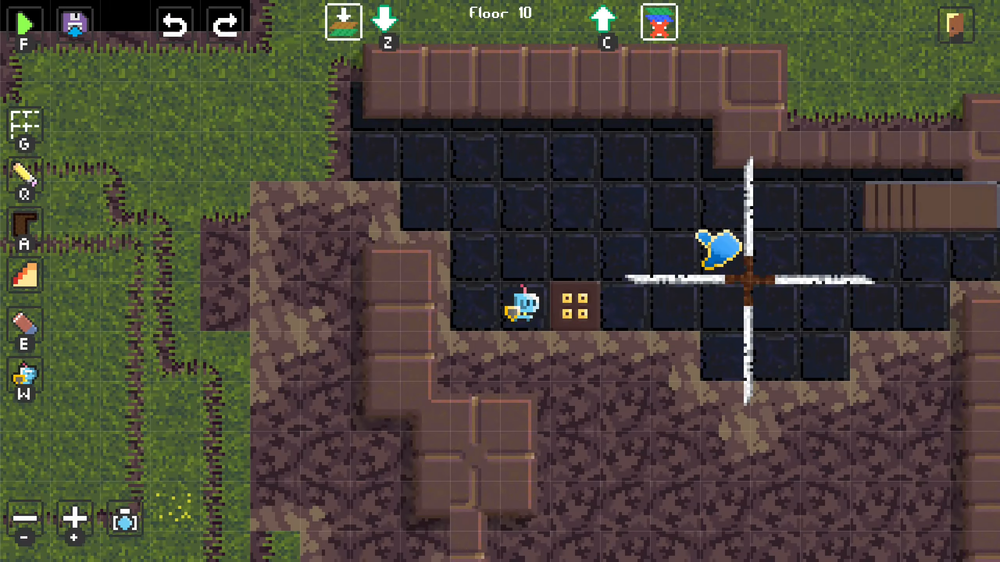
# - Enlarge the spinning hazard to span about 14 tiles, set 10 blades, and playtest moving around and through it
pyautogui.click(780, 307)
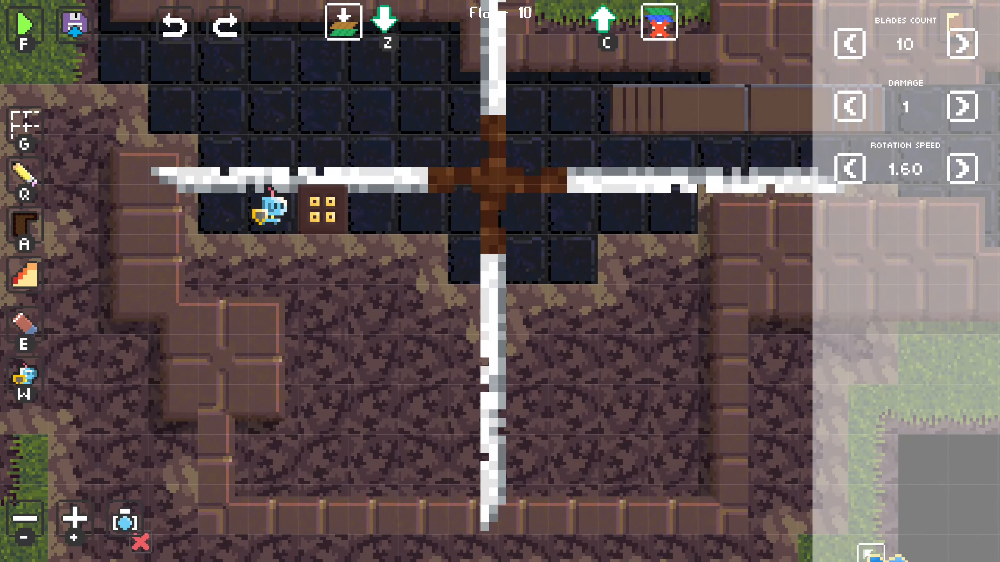
pyautogui.press('f')
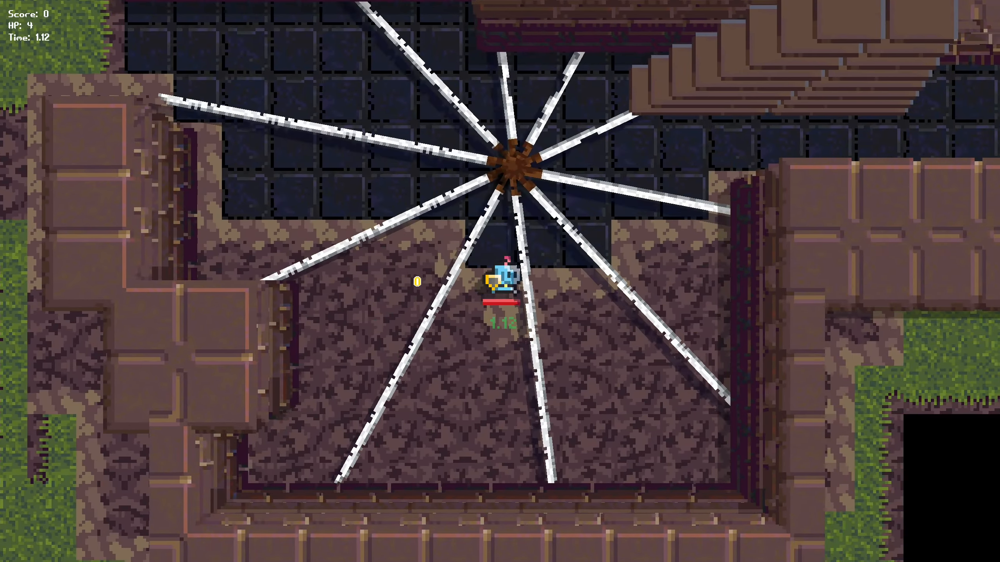
pyautogui.press('d')
pyautogui.press('w')
pyautogui.press('w')
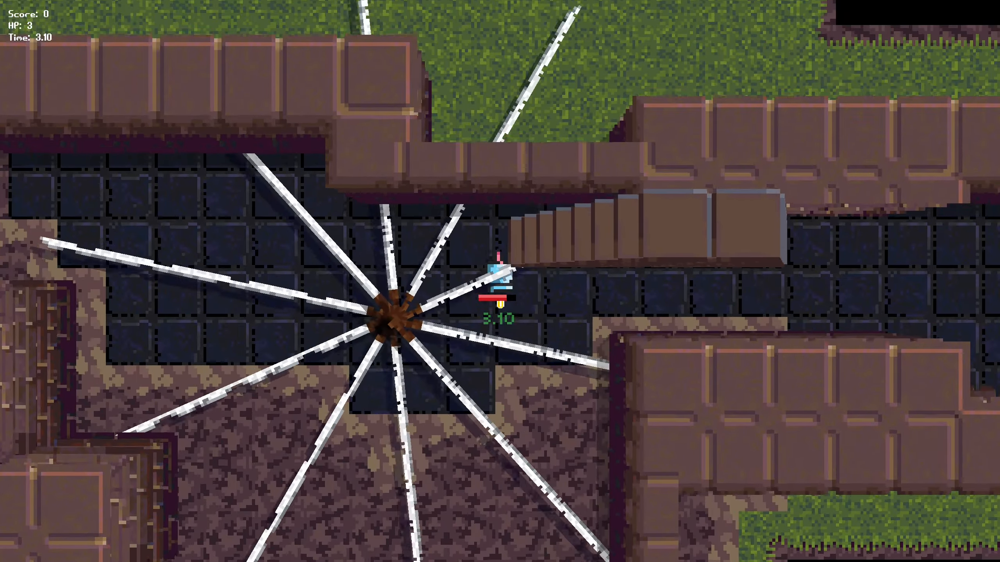
pyautogui.press('f')
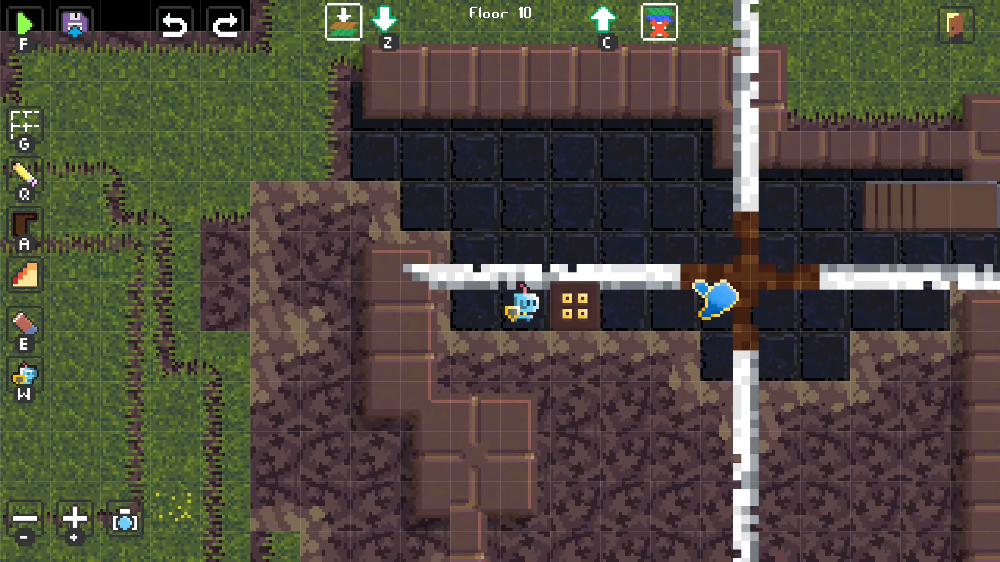
pyautogui.press('f')
pyautogui.press('d')
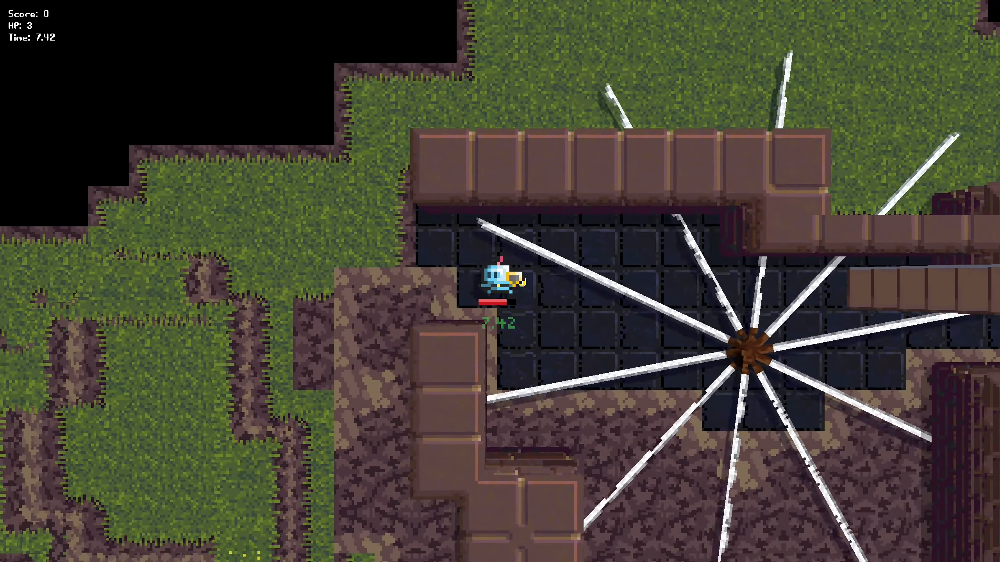
pyautogui.press('f')
# - Remove the ten-blade spinning hazard from the dark floor near the player start
pyautogui.moveTo(746, 276); pyautogui.dragTo(330, 86, button='middle')
pyautogui.click(549, 248)
pyautogui.moveTo(559, 339); pyautogui.dragTo(397, 372, button='middle')
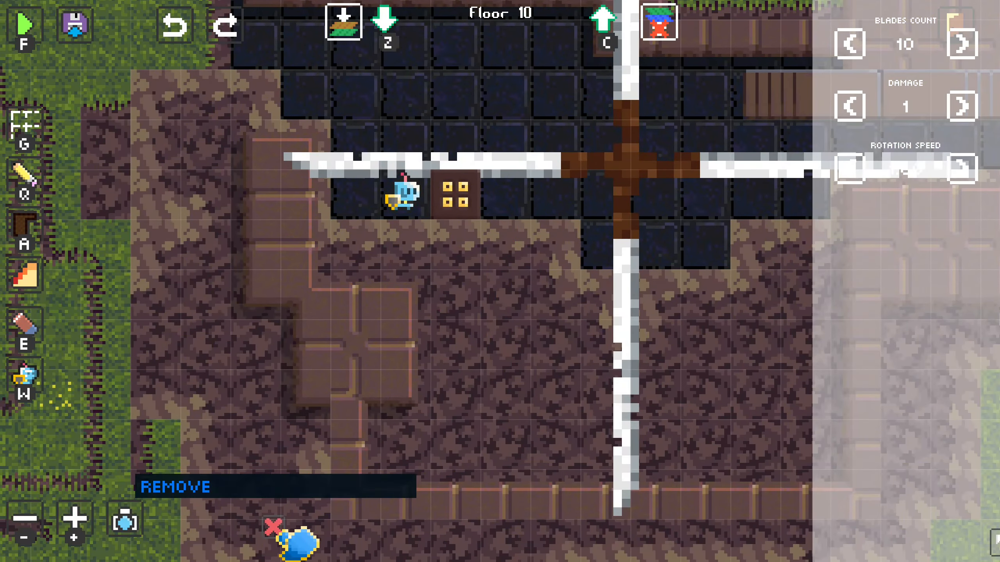
pyautogui.click(277, 525)
pyautogui.moveTo(469, 307); pyautogui.dragTo(442, 370, button='middle')
pyautogui.click(435, 264)
pyautogui.moveTo(483, 318); pyautogui.dragTo(226, 377, button='middle')
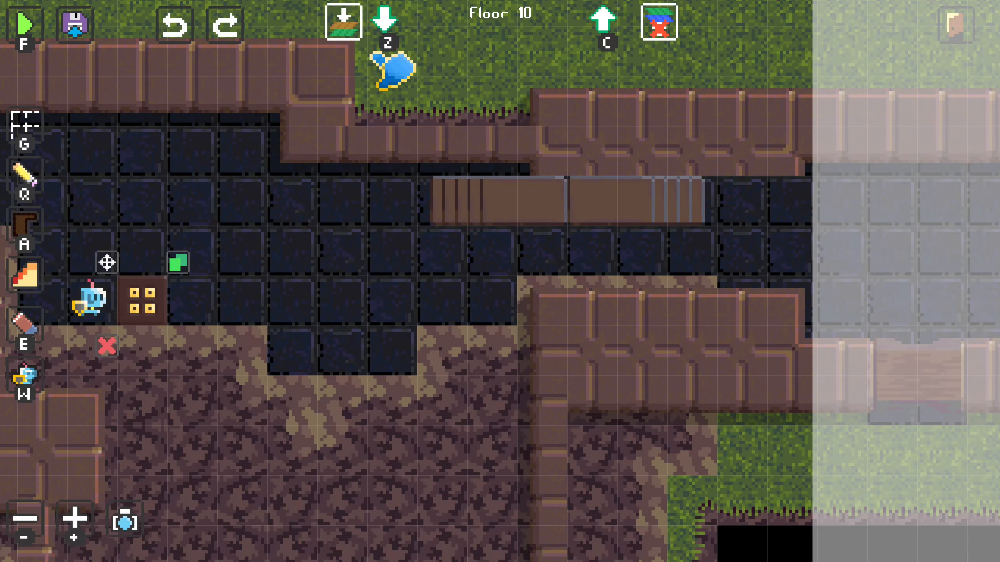
# - Go up to floor 11 over the staircase and finish room, comparing it with floor 10
pyautogui.moveTo(610, 254); pyautogui.dragTo(536, 197, button='middle')
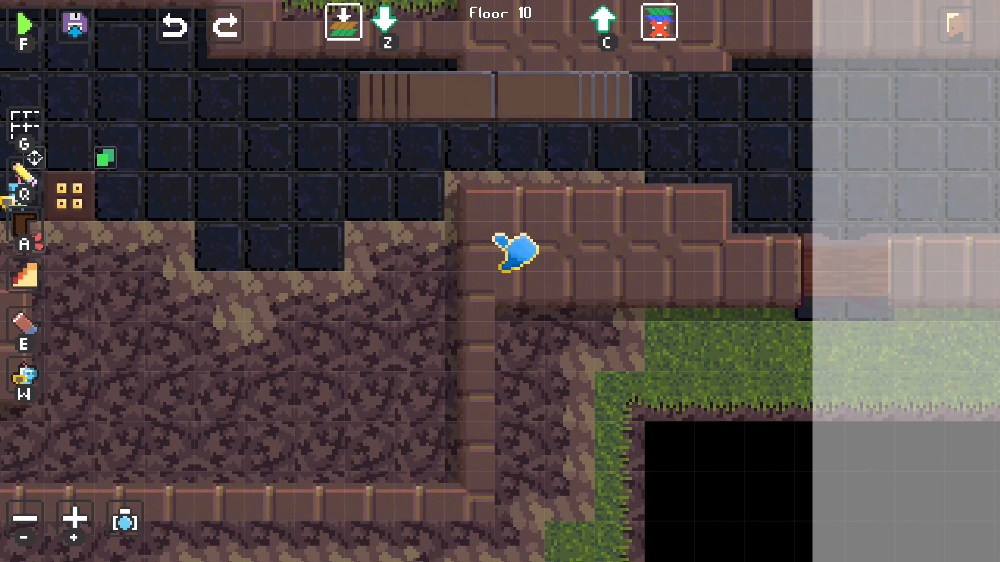
pyautogui.moveTo(512, 252); pyautogui.dragTo(437, 287, button='middle')
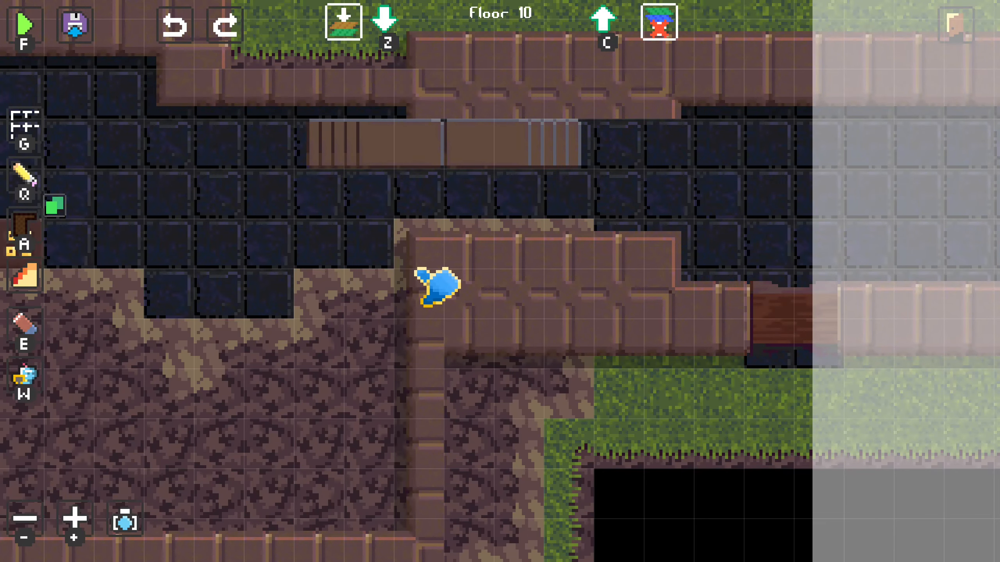
pyautogui.moveTo(529, 207); pyautogui.dragTo(515, 170, button='middle')
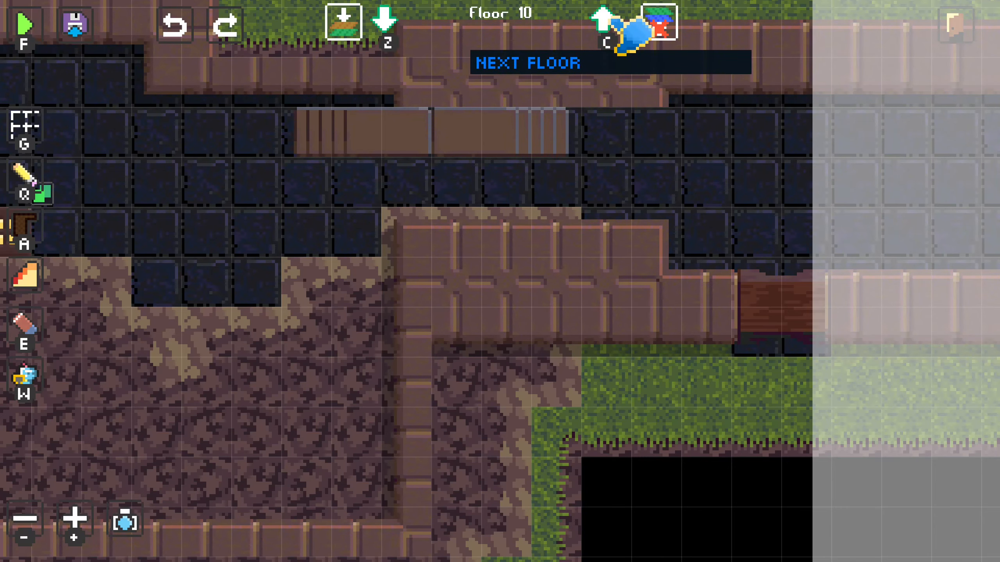
pyautogui.click(605, 19)
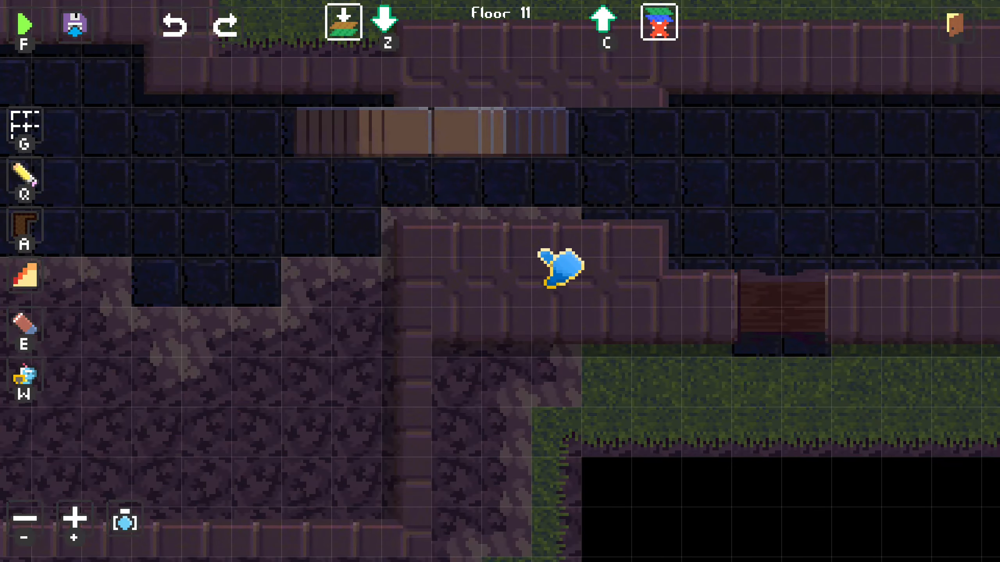
pyautogui.moveTo(537, 249); pyautogui.dragTo(347, 278, button='middle')
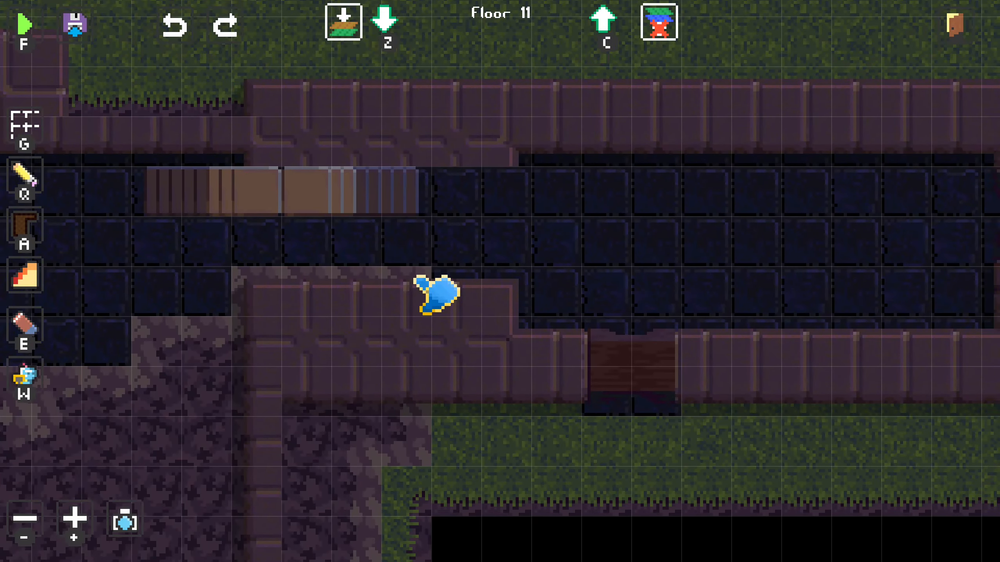
pyautogui.click(387, 24)
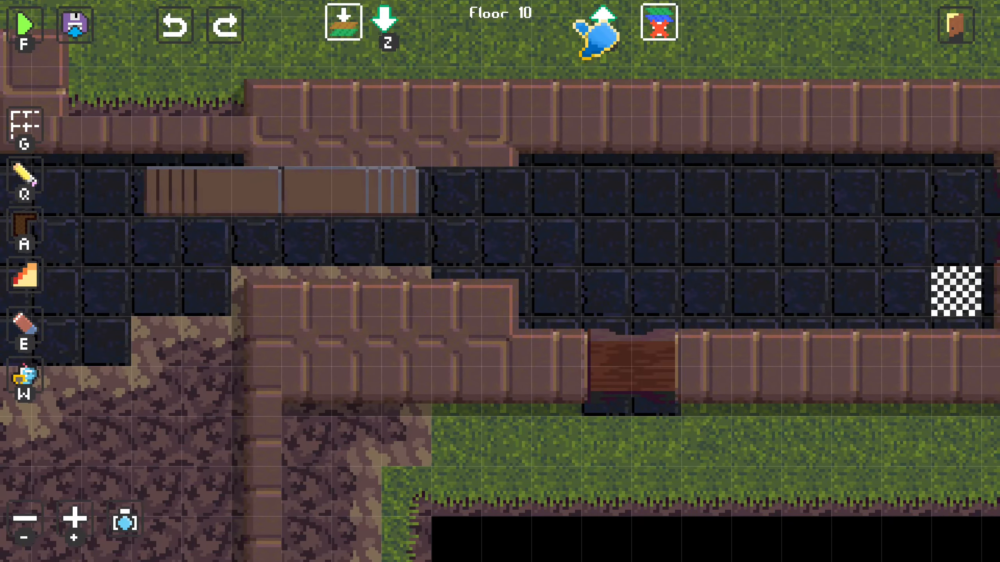
pyautogui.click(603, 20)
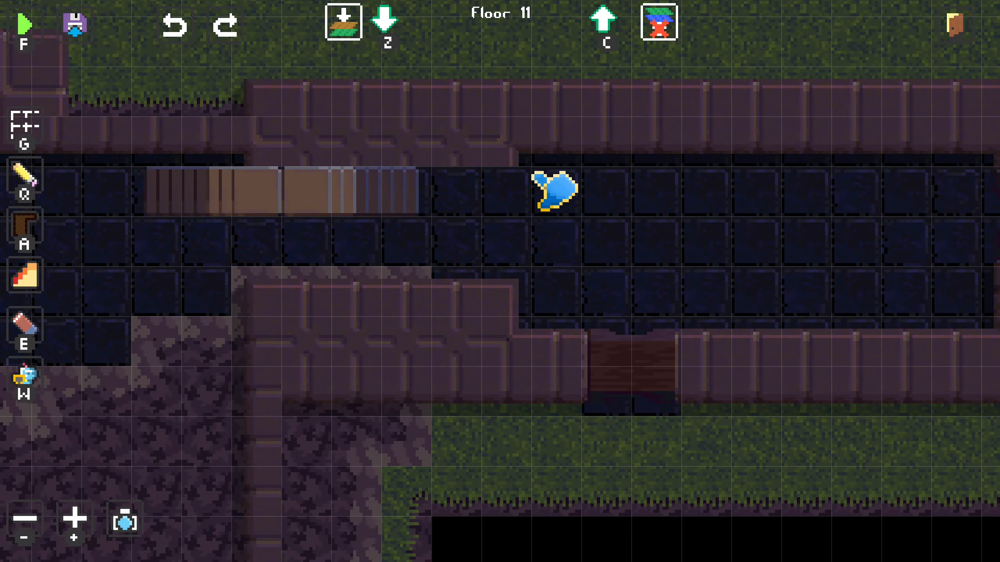
# - Draw a large brick wall mass with the autotile tool on floor 11, above and over the finish room
pyautogui.moveTo(492, 230); pyautogui.dragTo(531, 292)
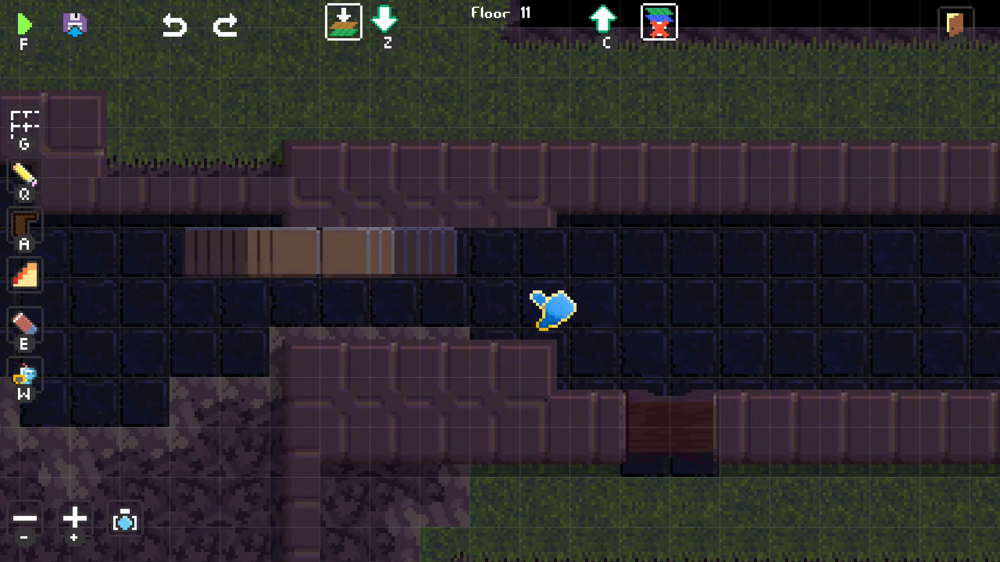
pyautogui.moveTo(576, 201); pyautogui.dragTo(549, 239)
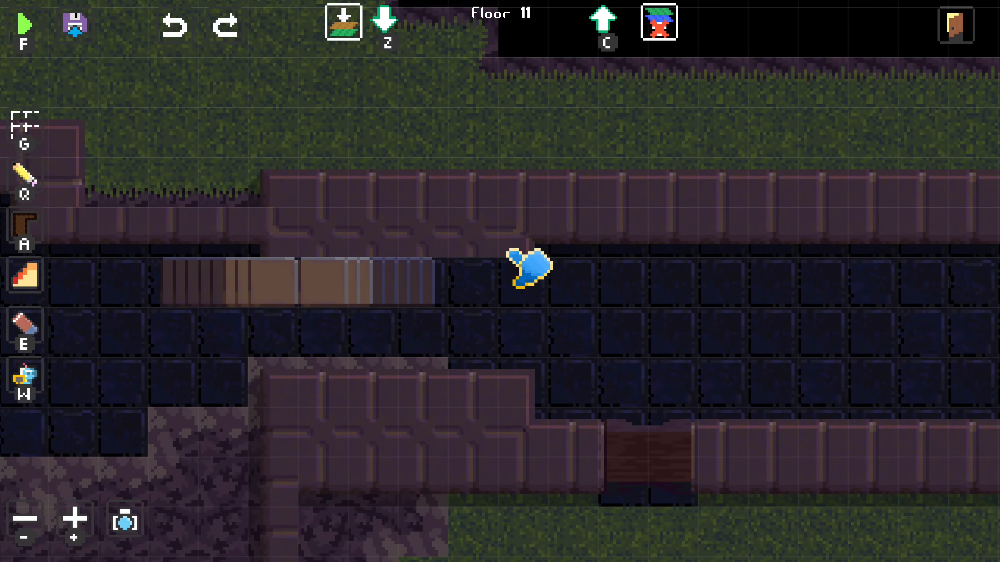
pyautogui.moveTo(478, 140); pyautogui.dragTo(472, 188)
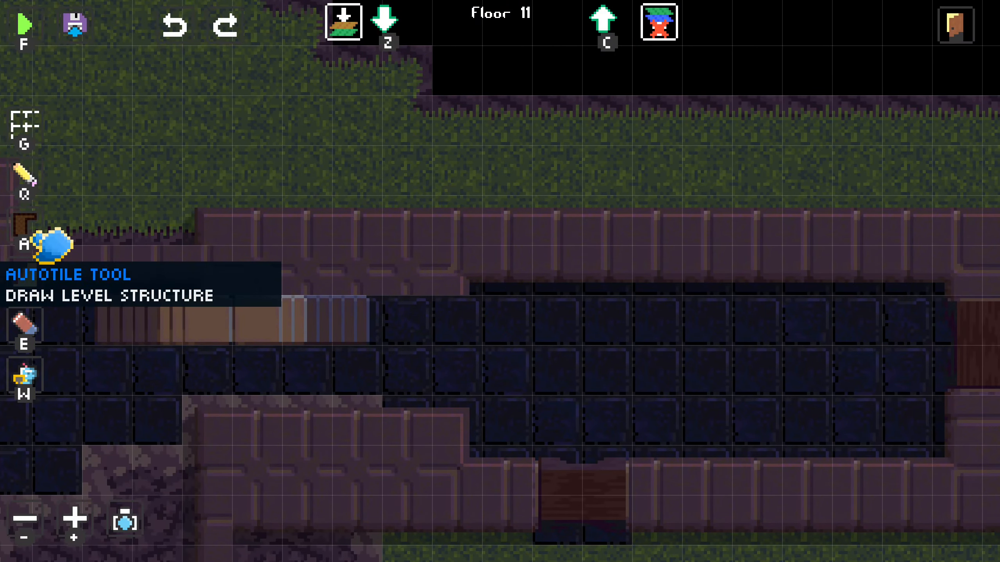
pyautogui.click(24, 225)
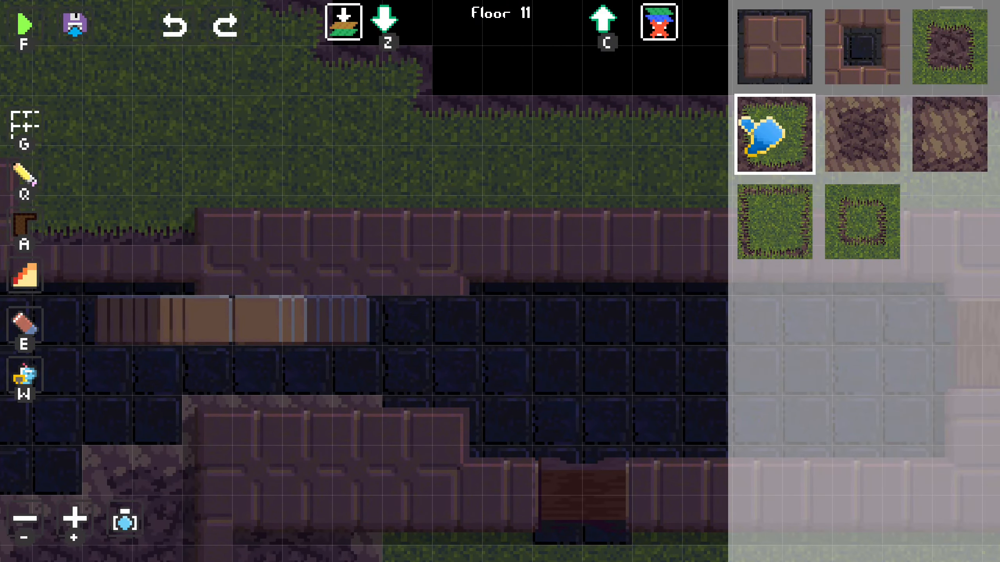
pyautogui.moveTo(359, 166); pyautogui.dragTo(532, 161)
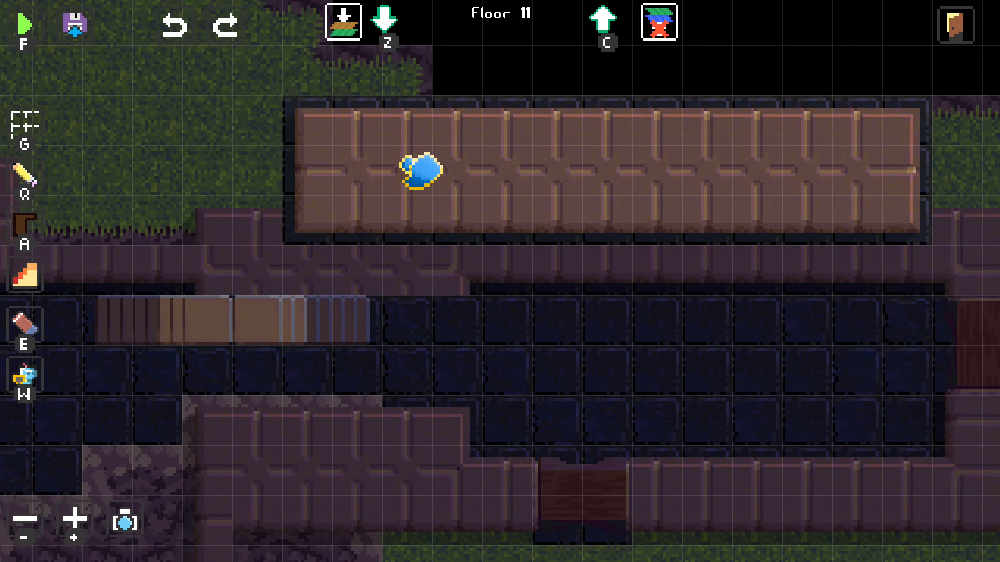
pyautogui.moveTo(725, 204)
pyautogui.mouseDown()
pyautogui.moveTo(630, 496)
pyautogui.moveTo(719, 528)
pyautogui.moveTo(920, 268)
pyautogui.moveTo(844, 516)
pyautogui.mouseUp()
# - Playtest walking from the player start into the finish room and back beside the staircase under the new upper walls
pyautogui.press('f')
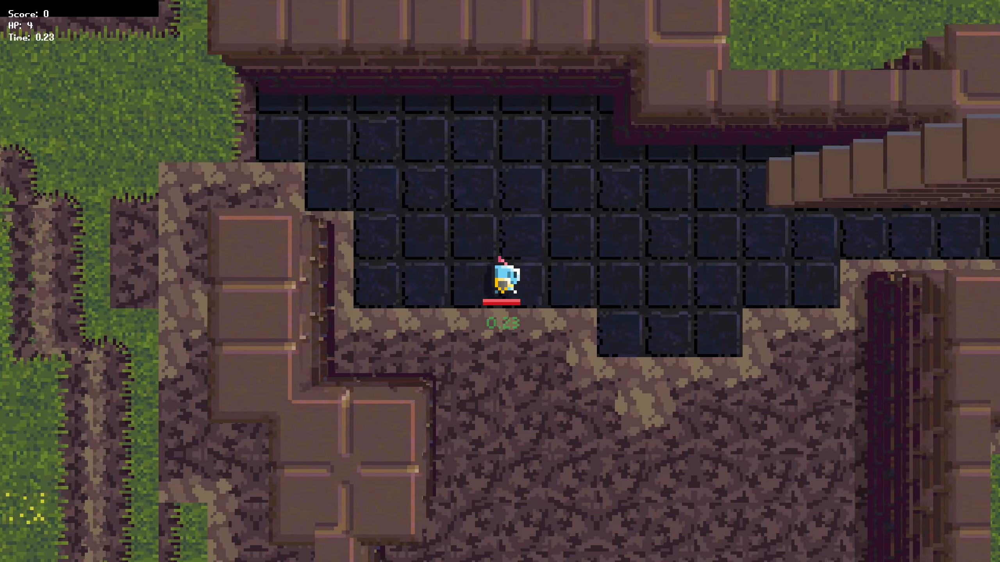
pyautogui.press('d')
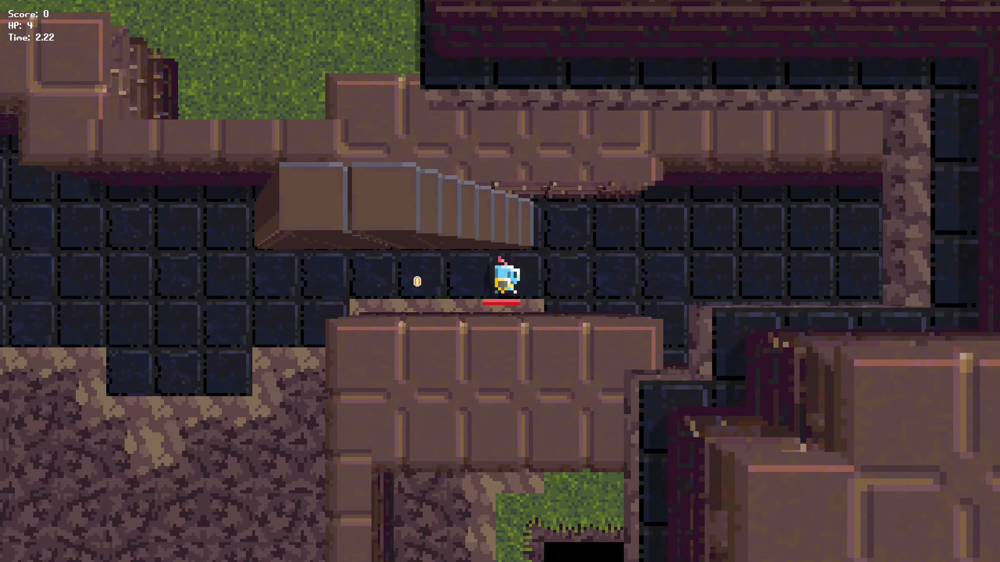
pyautogui.press('w')
pyautogui.press('d')
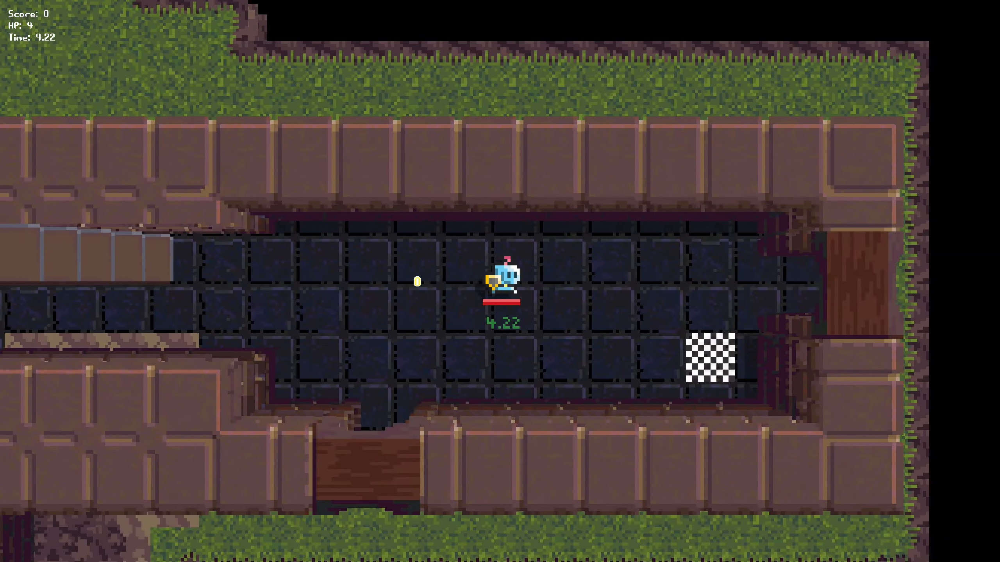
pyautogui.press('a')
pyautogui.press('d')
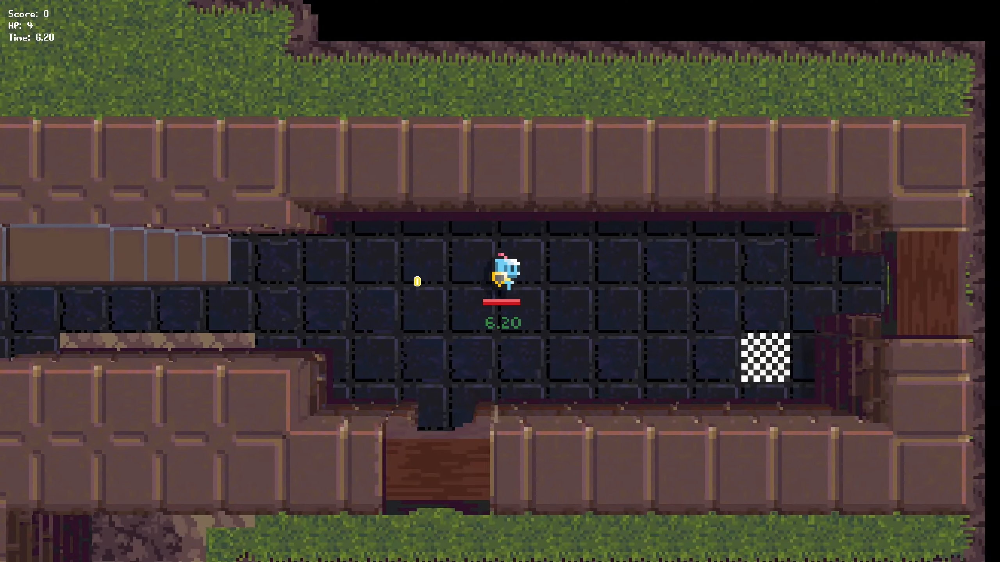
pyautogui.press('a')
pyautogui.press('s')
pyautogui.press('w')
pyautogui.press('s')
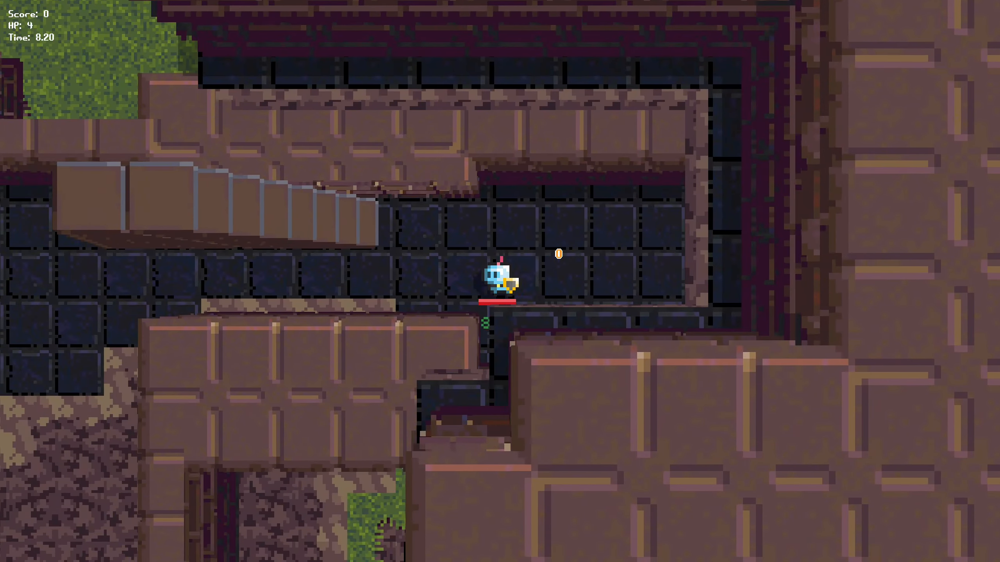
pyautogui.press('f')
# - Return to floor 11 and examine how the brick wall mass meets the corridor and the staircase
pyautogui.moveTo(762, 270); pyautogui.dragTo(512, 218, button='middle')
pyautogui.press('c')
pyautogui.moveTo(627, 240); pyautogui.dragTo(279, 264, button='middle')
pyautogui.moveTo(702, 228); pyautogui.dragTo(388, 349, button='middle')
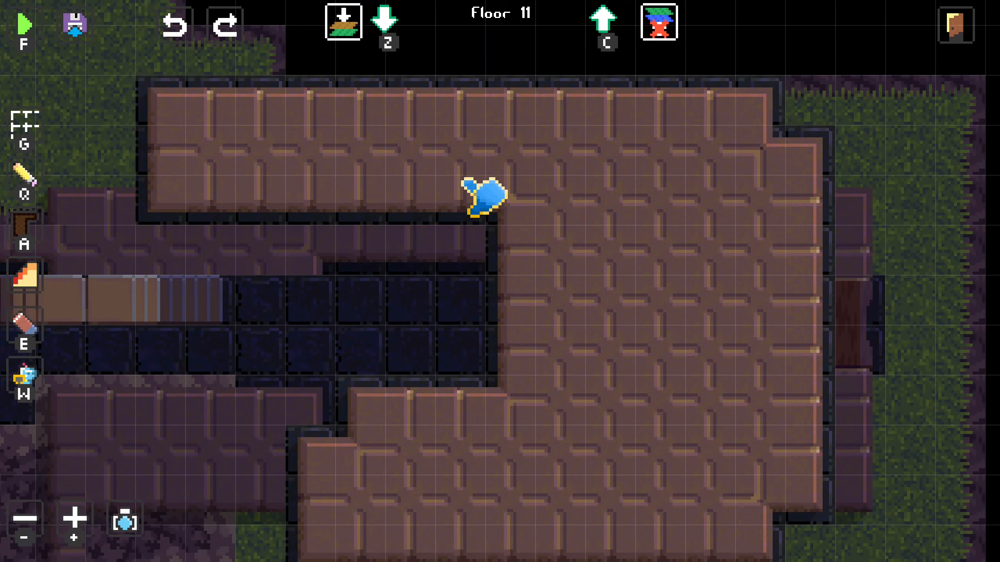
pyautogui.moveTo(441, 222); pyautogui.dragTo(545, 181, button='middle')
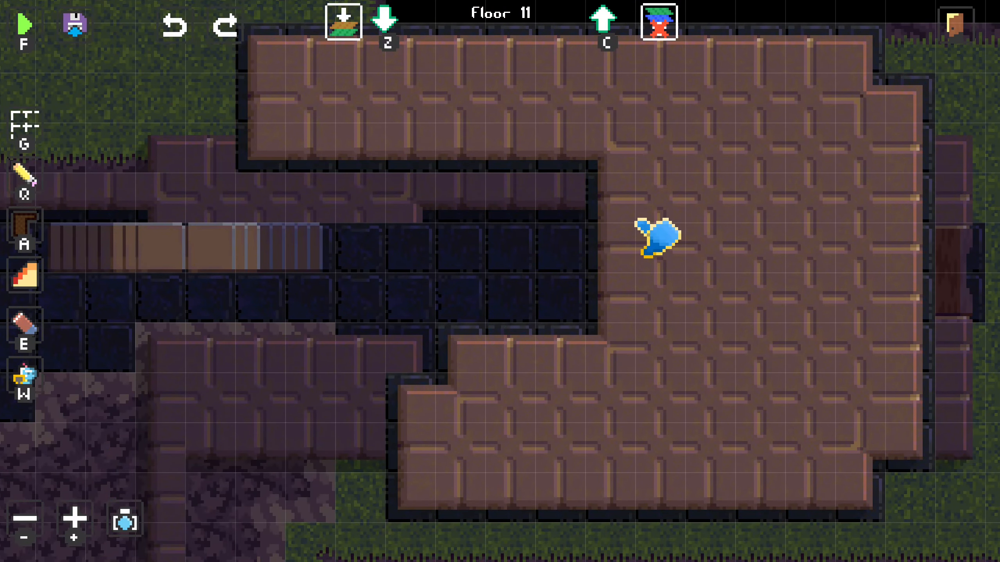
pyautogui.moveTo(635, 221); pyautogui.dragTo(502, 250, button='middle')
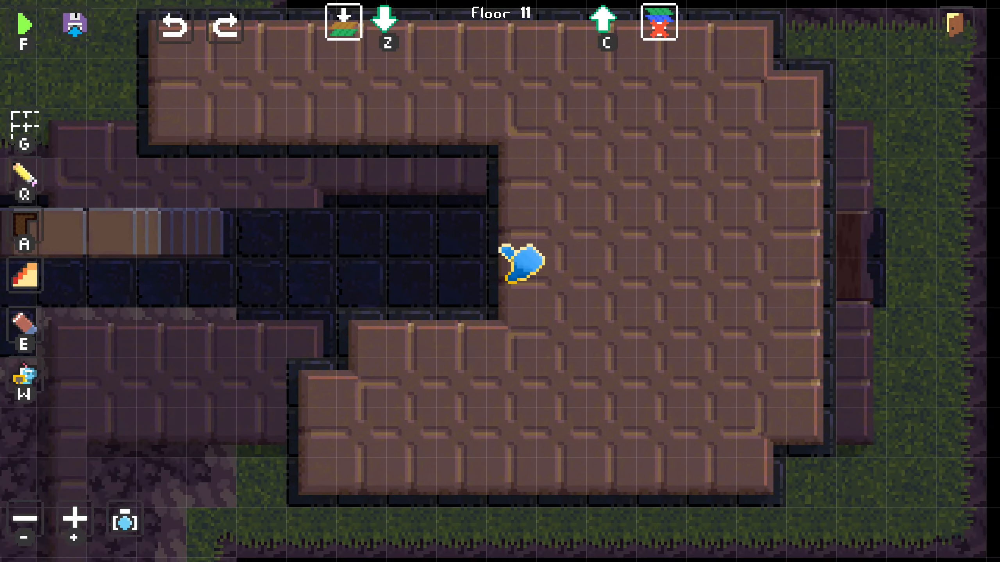
pyautogui.moveTo(223, 260); pyautogui.dragTo(296, 235, button='middle')
pyautogui.moveTo(580, 234); pyautogui.dragTo(524, 274, button='middle')
# - Carve an irregular dark-floor passage through the brick wall mass on floor 11, with openings toward the corridor and southward
pyautogui.click(15, 278)
pyautogui.click(768, 69)
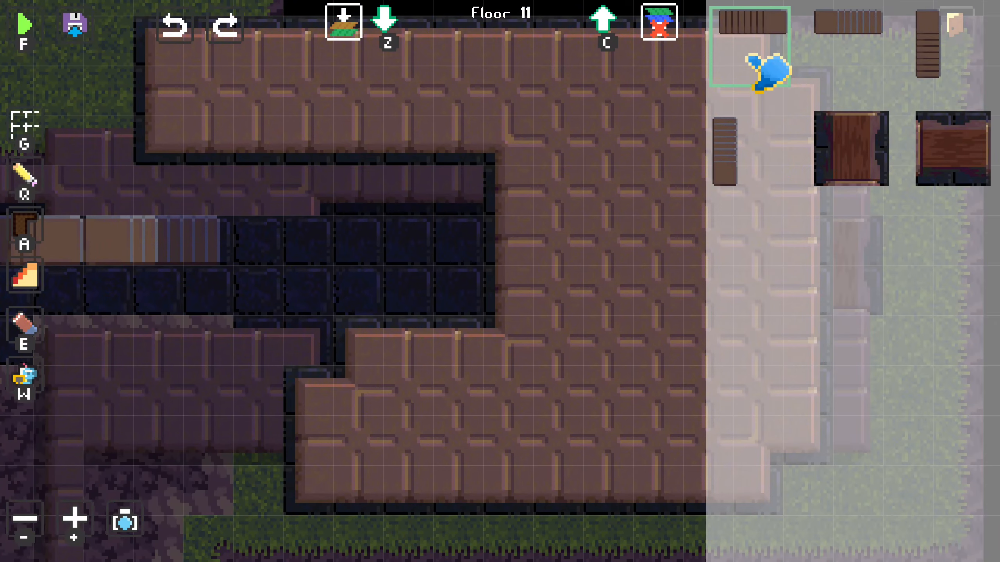
pyautogui.moveTo(404, 219); pyautogui.dragTo(390, 221, button='middle')
pyautogui.press('q')
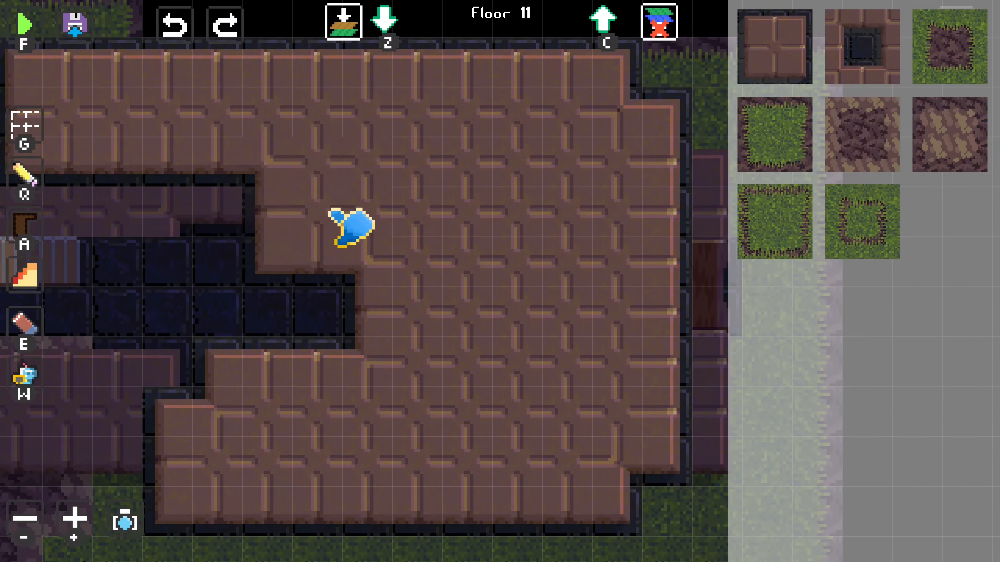
pyautogui.click(827, 52)
pyautogui.moveTo(490, 223)
pyautogui.mouseDown()
pyautogui.moveTo(404, 250)
pyautogui.moveTo(564, 216)
pyautogui.moveTo(483, 152)
pyautogui.moveTo(486, 384)
pyautogui.moveTo(551, 353)
pyautogui.moveTo(466, 435)
pyautogui.mouseUp()
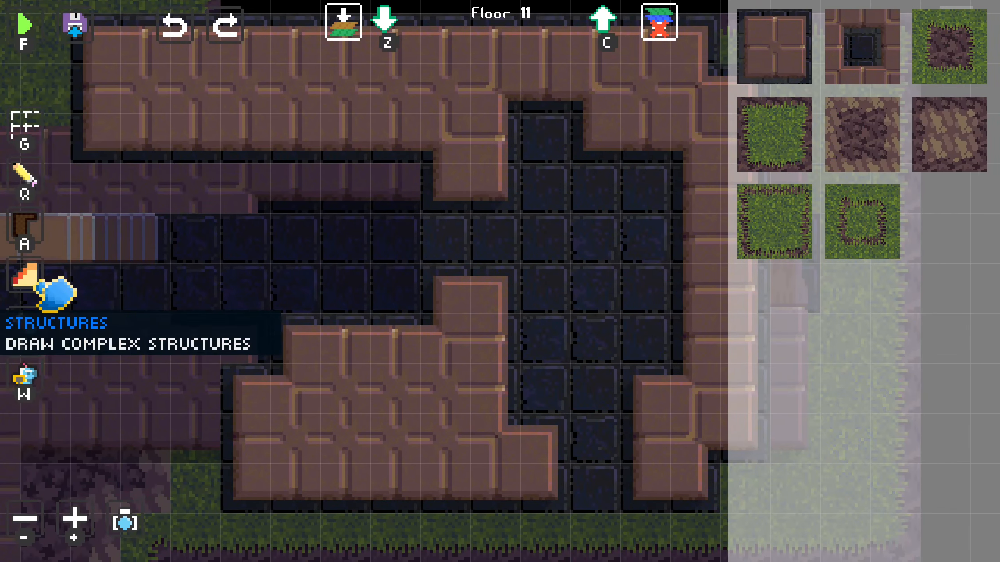
# - Place an east-rising staircase structure on floor 10 in the finish room's upper corridor row, directly north of the south doorway
pyautogui.click(26, 278)
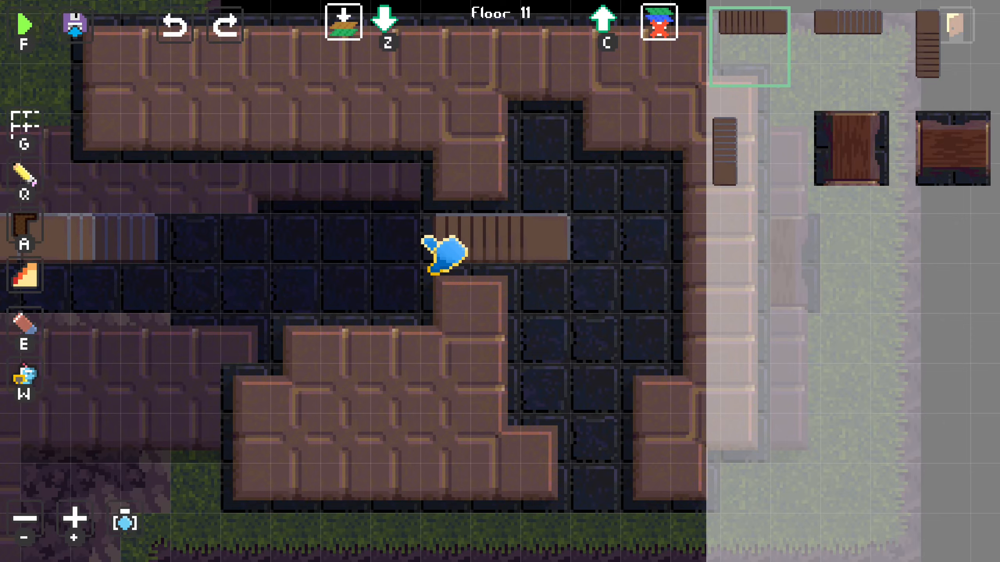
pyautogui.press('z')
pyautogui.moveTo(441, 263); pyautogui.dragTo(379, 284, button='middle')
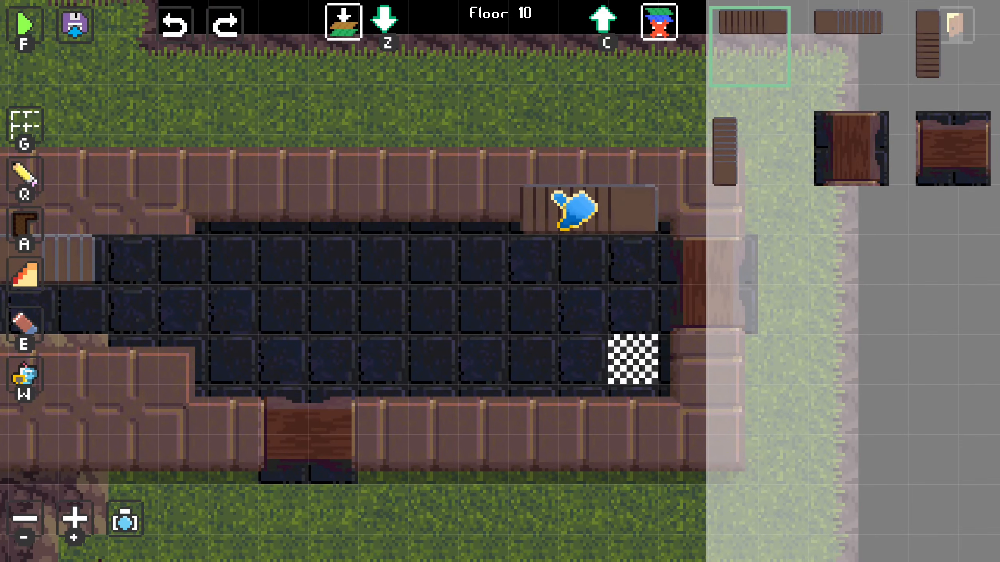
pyautogui.moveTo(551, 206); pyautogui.dragTo(449, 205, button='middle')
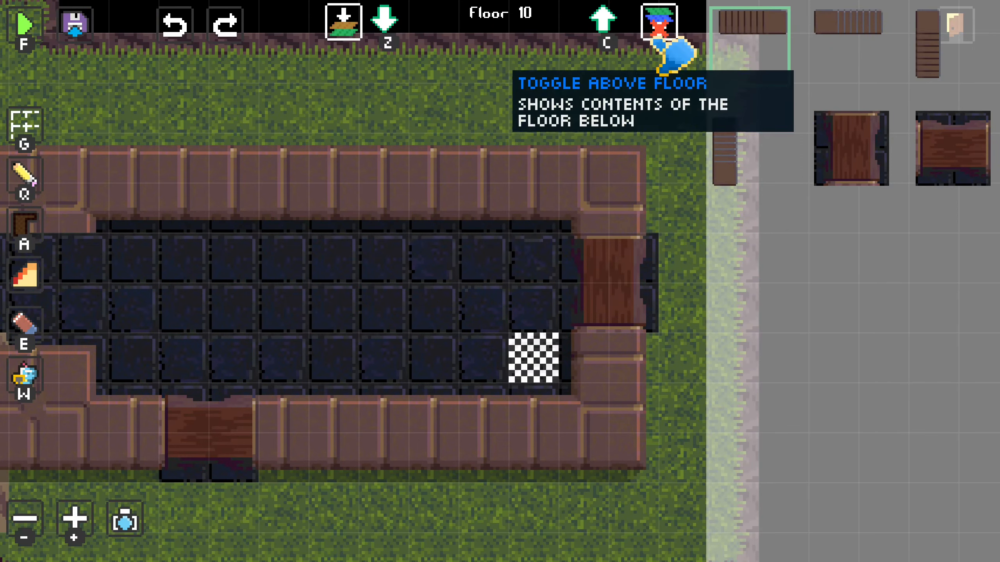
pyautogui.click(665, 21)
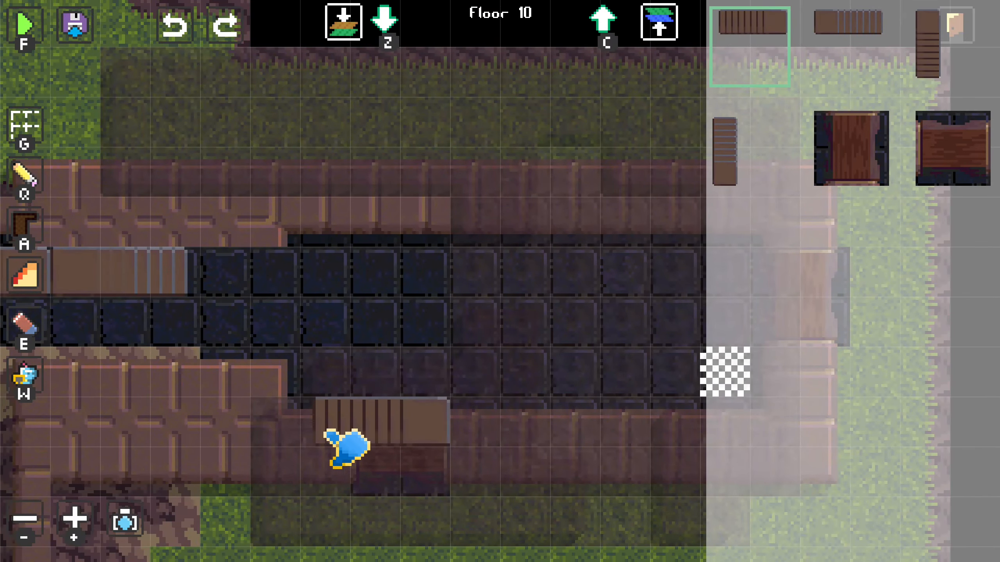
pyautogui.click(655, 35)
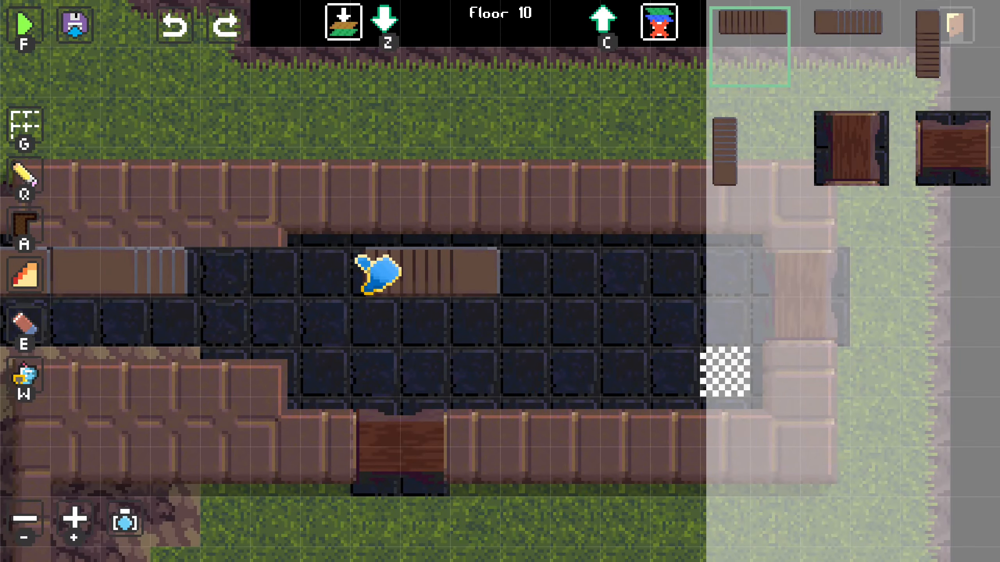
pyautogui.click(376, 272)
# - Playtest climbing the new staircase into the floor 11 passage and coming back down to the corridor
pyautogui.press('f')
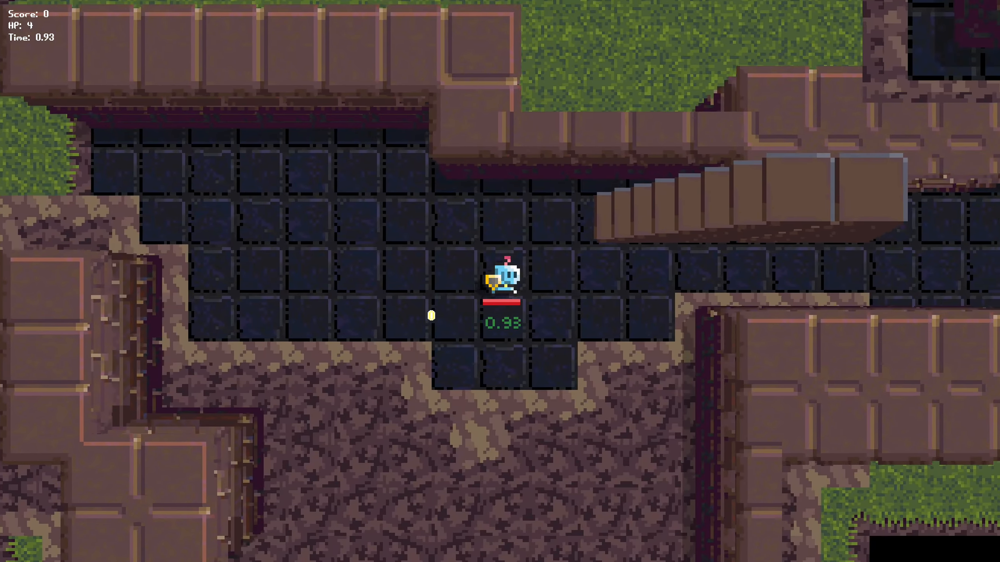
pyautogui.press('d')
pyautogui.press('w')
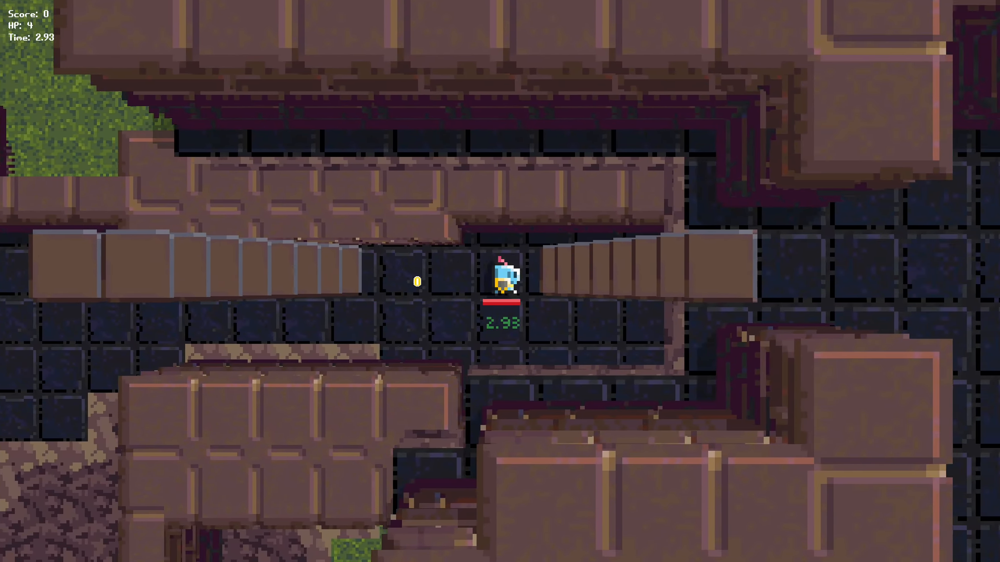
pyautogui.press('d')
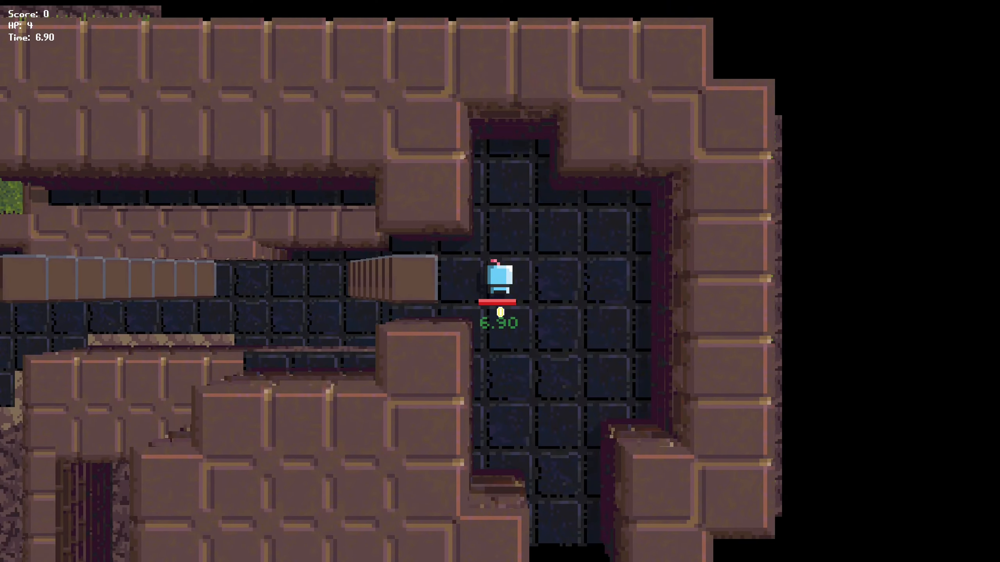
pyautogui.press('a')
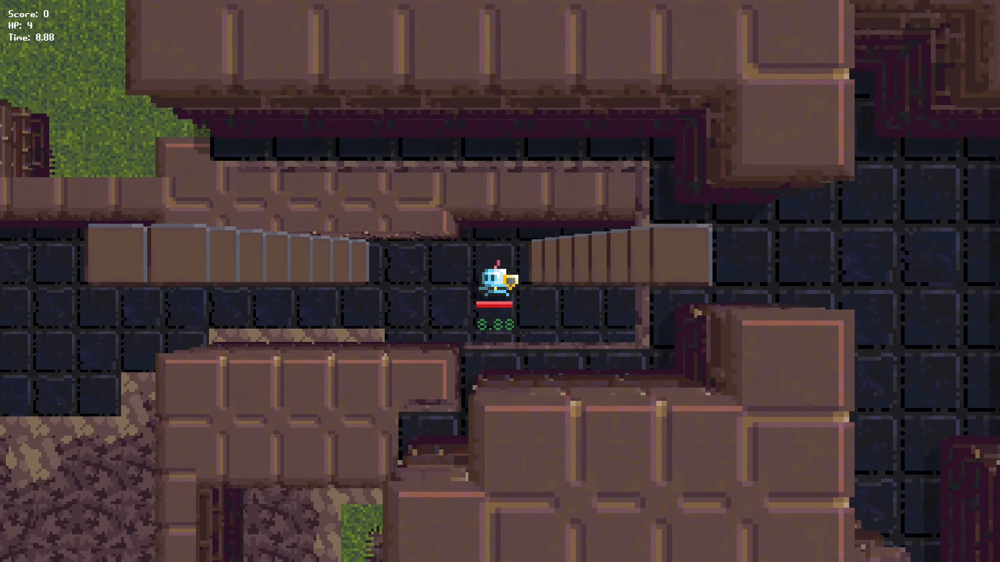
pyautogui.press('a')
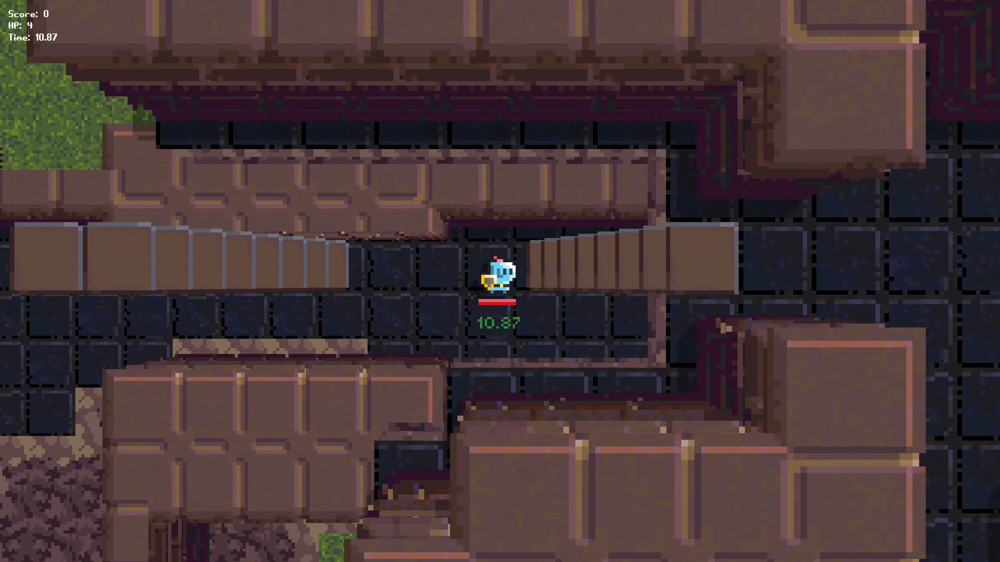
pyautogui.press('f')
# - Place a brown projectile-shooting block in the floor 11 passage, in line with and east of the new staircase
pyautogui.moveTo(632, 317); pyautogui.dragTo(127, 262, button='middle')
pyautogui.press('c')
pyautogui.moveTo(613, 214); pyautogui.dragTo(448, 277, button='middle')
pyautogui.press('w')
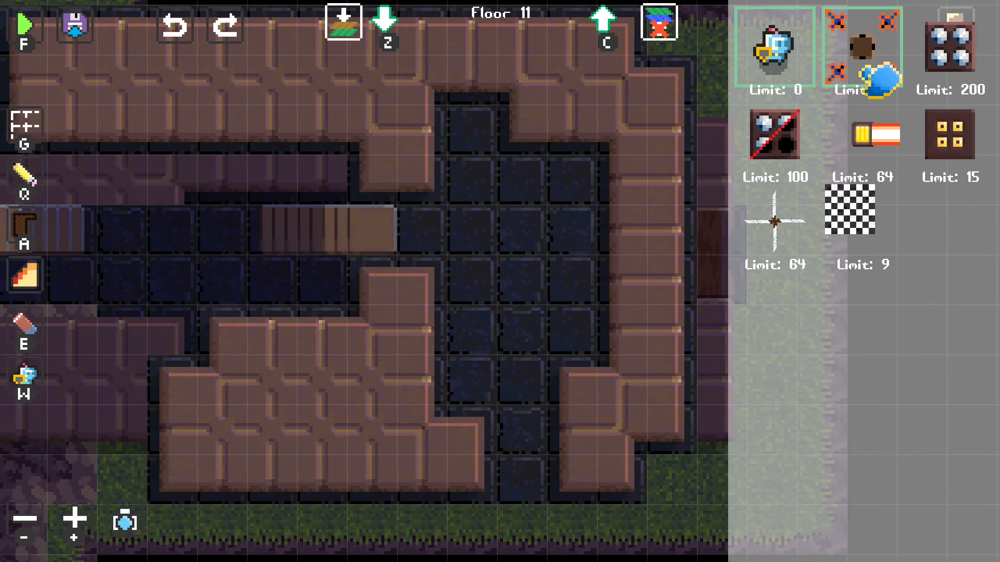
# - Playtest the shooting block by walking along the corridor and up the new staircase toward it
pyautogui.press('f')
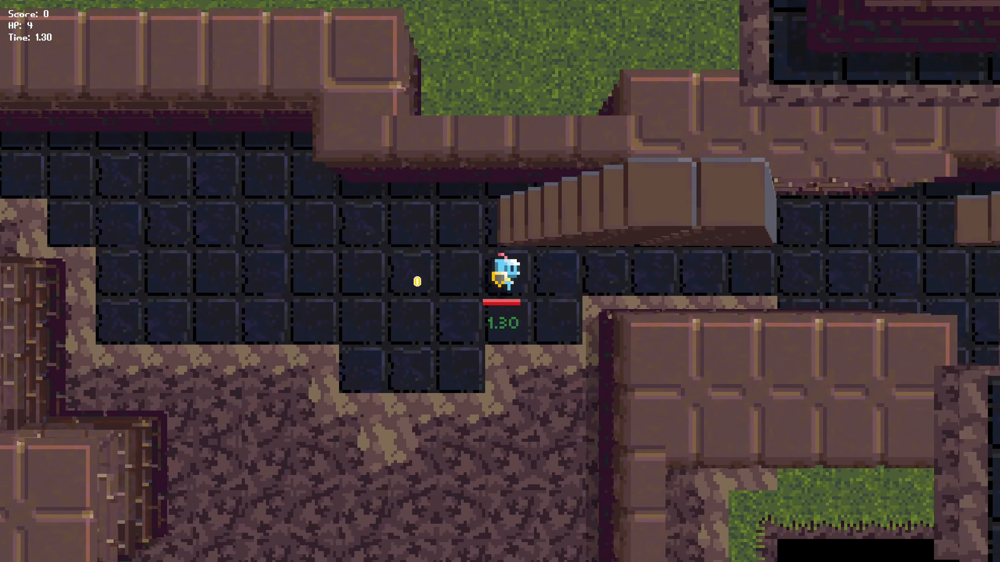
pyautogui.press('d')
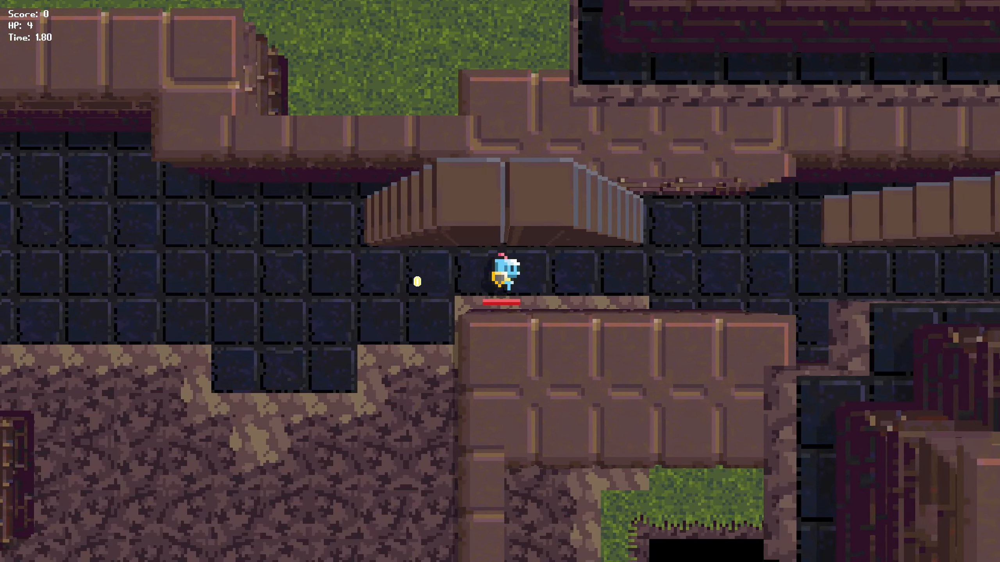
pyautogui.press('s')
pyautogui.press('d')
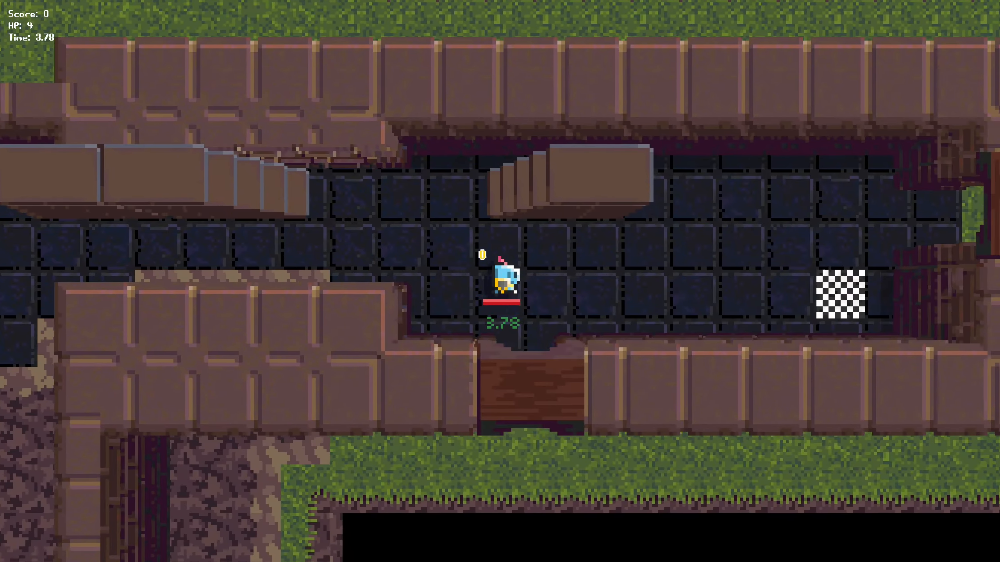
pyautogui.press('a')
pyautogui.press('w')
pyautogui.press('s')
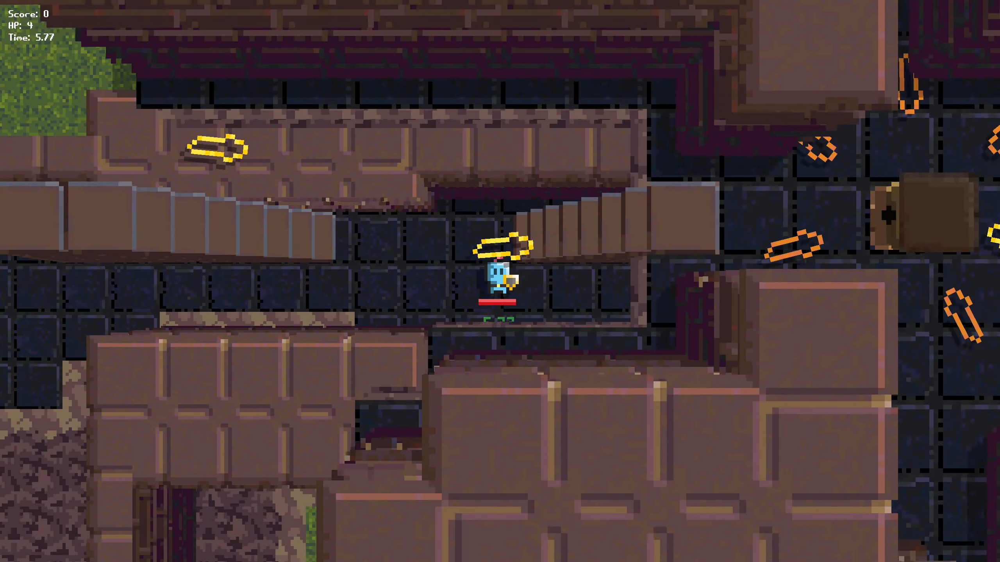
pyautogui.press('w')
pyautogui.press('d')
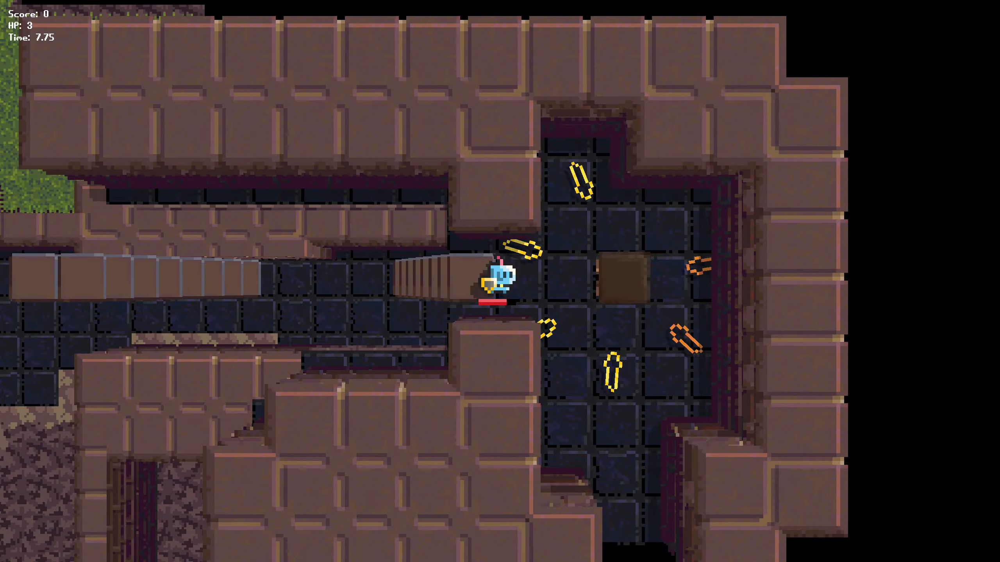
# - Playtest retreating from the shooting block down the stairs, crossing the double staircase and getting onto the corridor walls, and end the test
pyautogui.press('a')
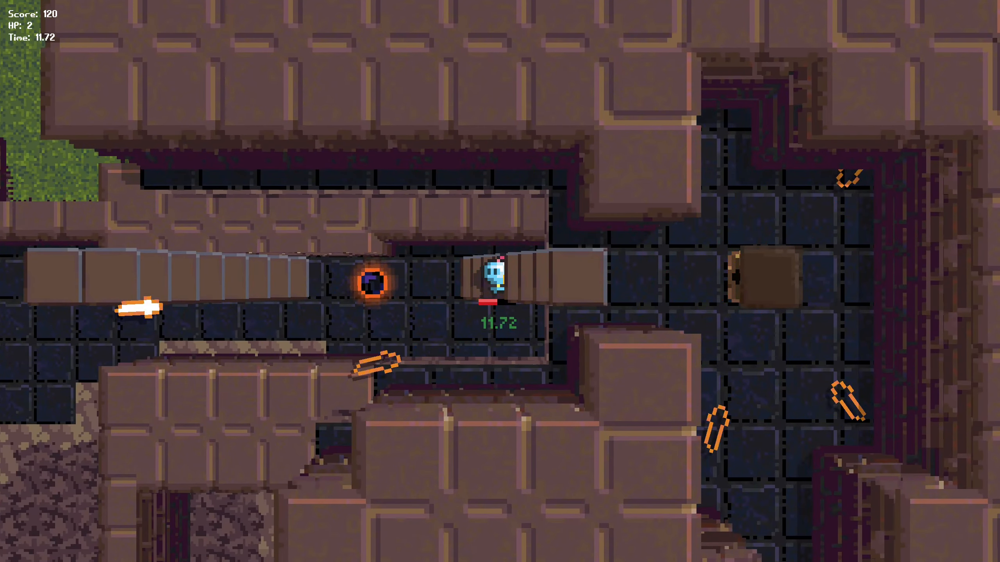
pyautogui.press('a')
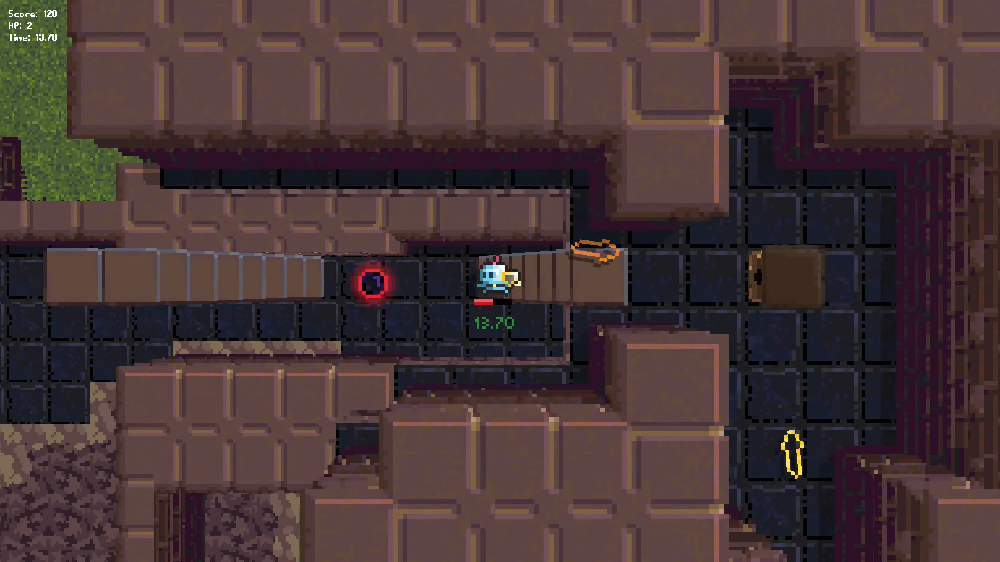
pyautogui.press('w')
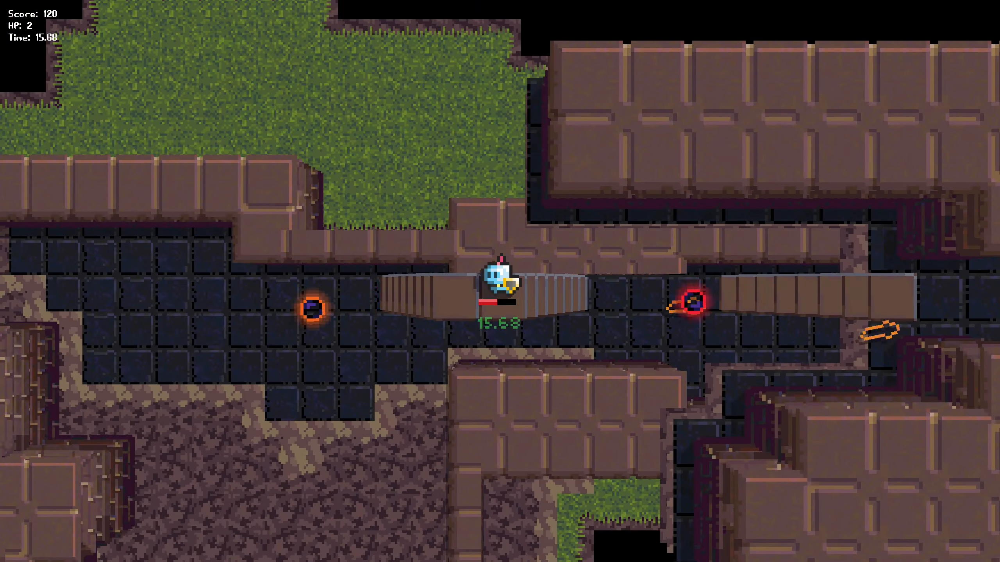
pyautogui.press('space')
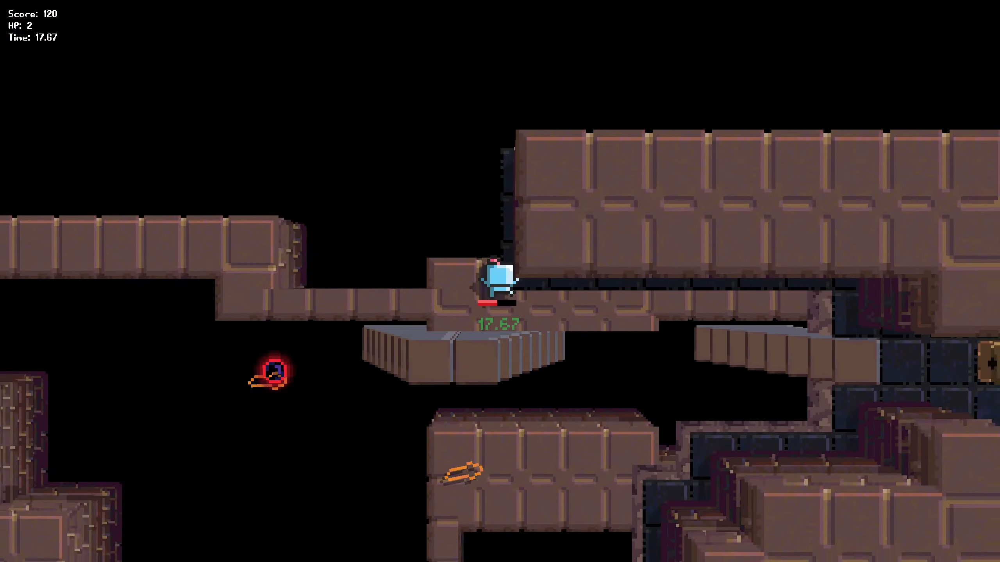
pyautogui.press('d')
pyautogui.press('s')
pyautogui.press('f')
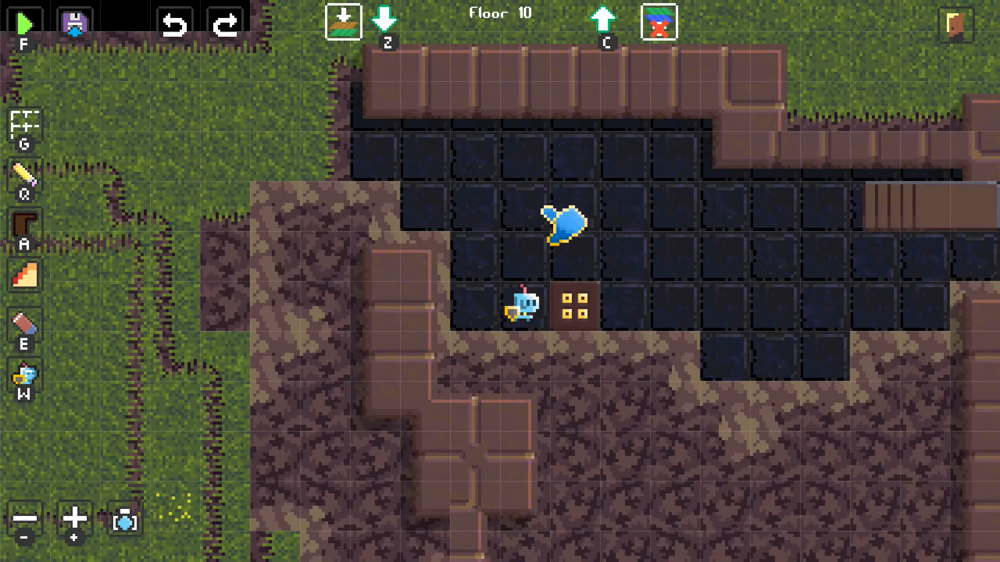
# - Hide the contents of the floor below on floor 11 and examine its walls, passage and staircases alone
pyautogui.moveTo(658, 177); pyautogui.dragTo(408, 183, button='middle')
pyautogui.moveTo(627, 240); pyautogui.dragTo(483, 256, button='middle')
pyautogui.press('c')
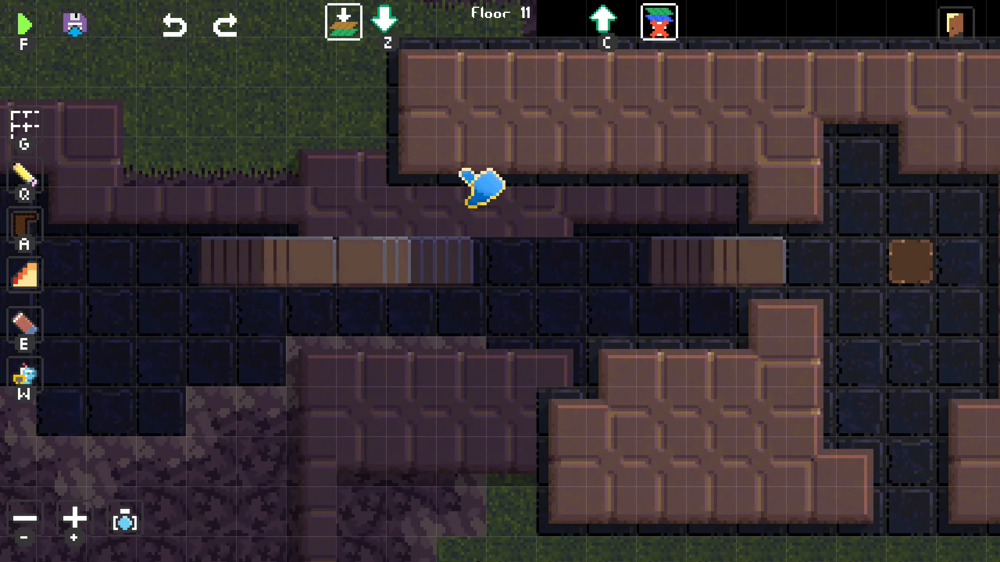
pyautogui.moveTo(540, 184); pyautogui.dragTo(509, 233, button='middle')
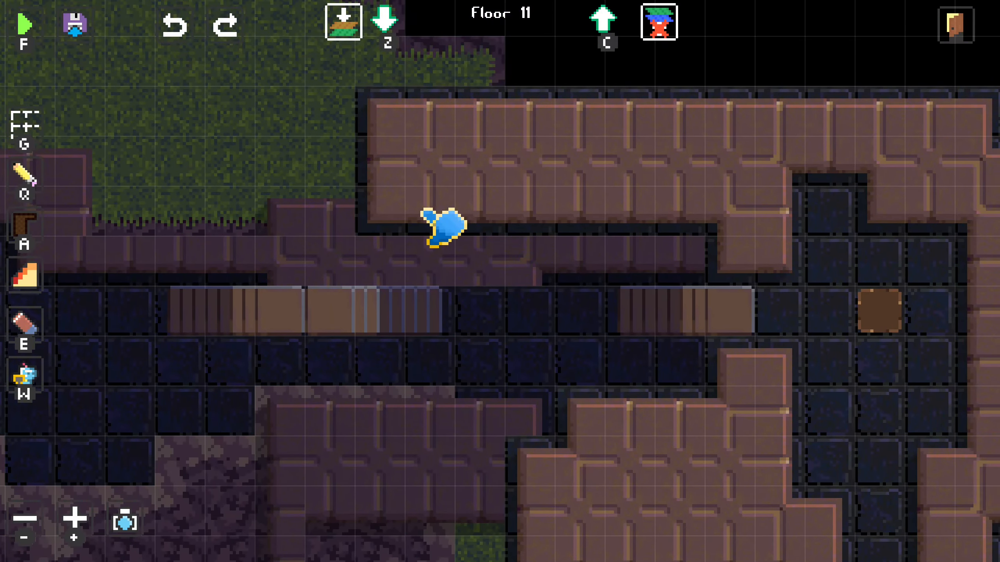
pyautogui.click(351, 28)
pyautogui.moveTo(559, 260); pyautogui.dragTo(315, 280, button='middle')
pyautogui.moveTo(441, 260); pyautogui.dragTo(476, 122, button='middle')
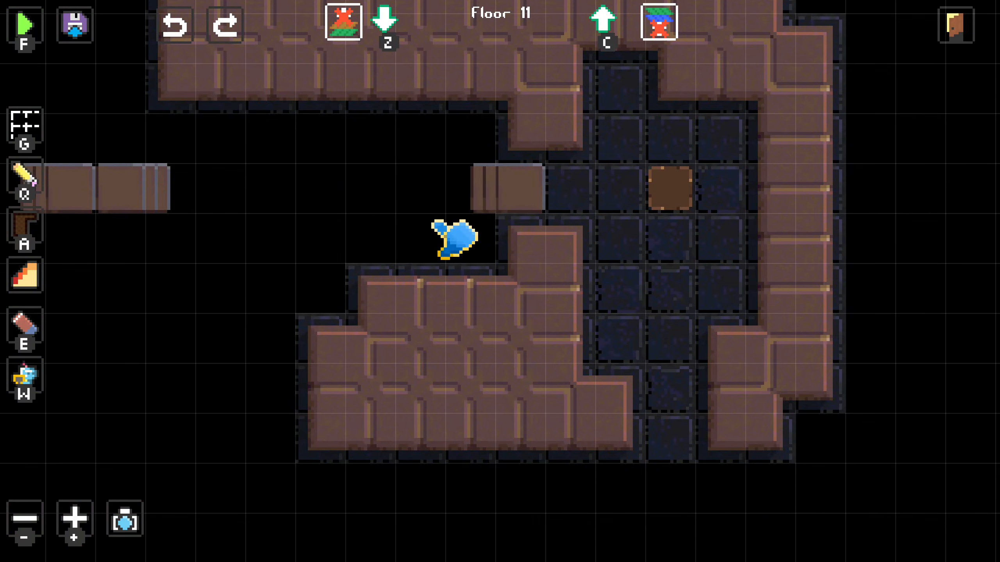
pyautogui.moveTo(420, 241); pyautogui.dragTo(520, 335, button='middle')
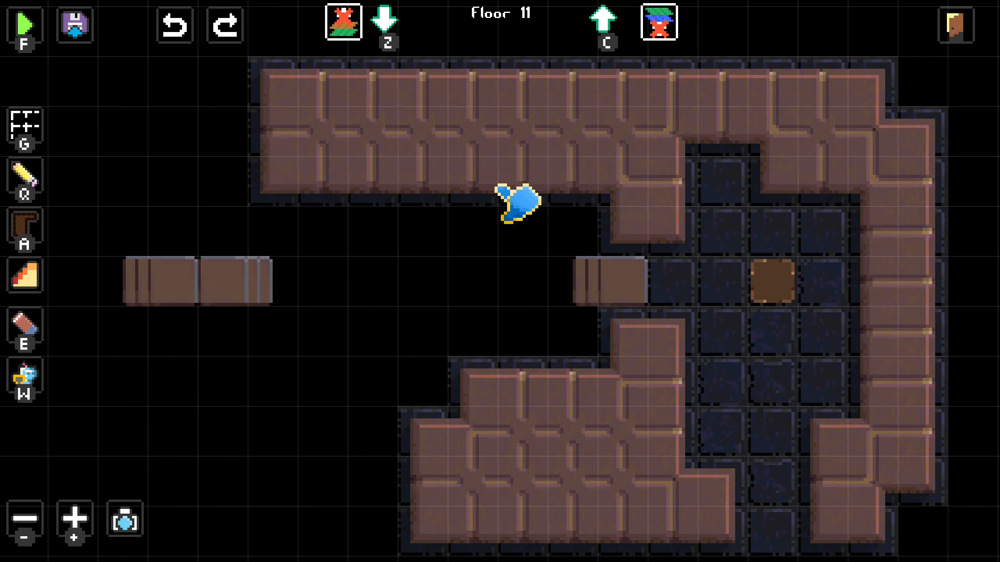
# - Return to floor 10, frame the start area and finish room together, and generate the level preview
pyautogui.press('z')
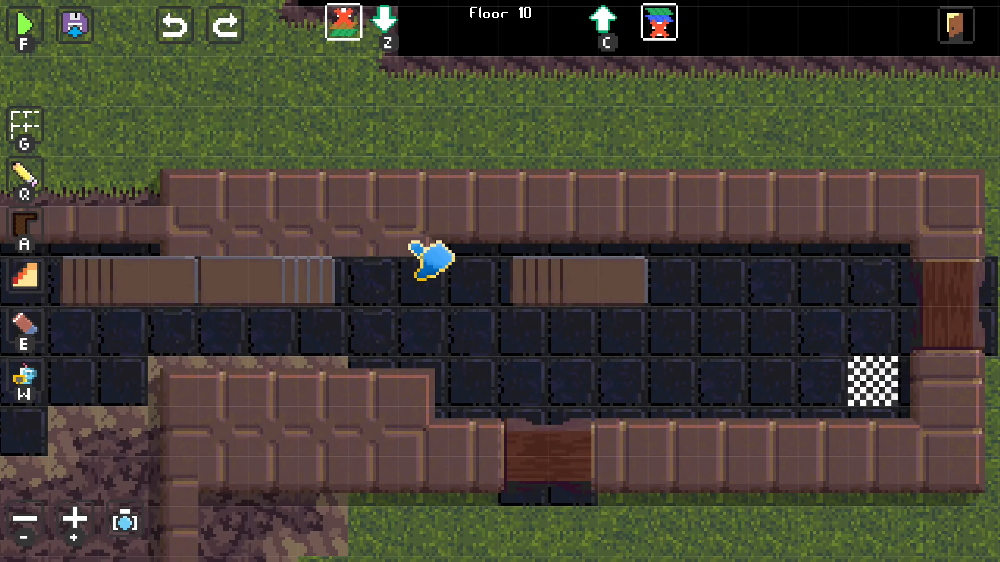
pyautogui.moveTo(398, 264); pyautogui.dragTo(574, 246, button='middle')
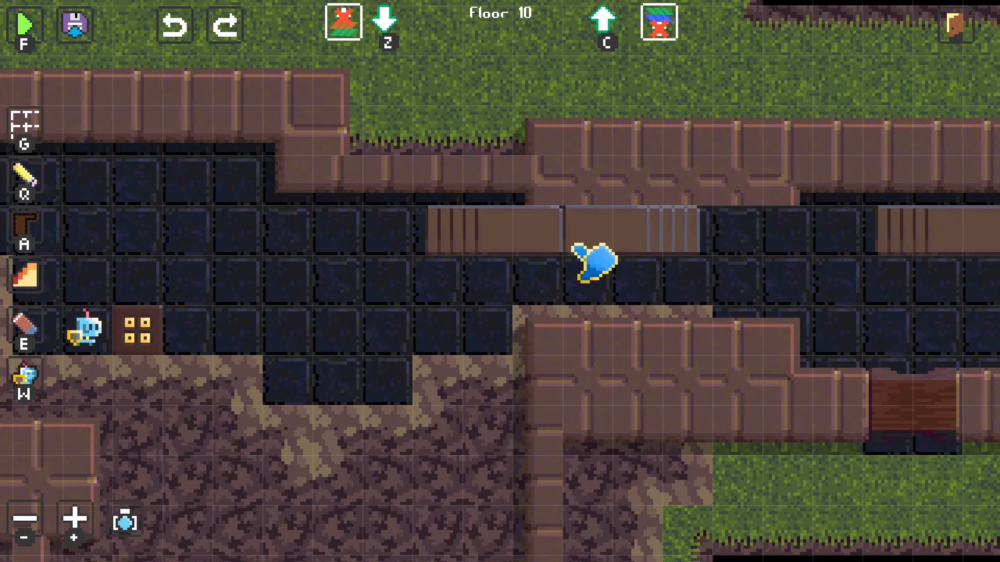
pyautogui.click(77, 24)
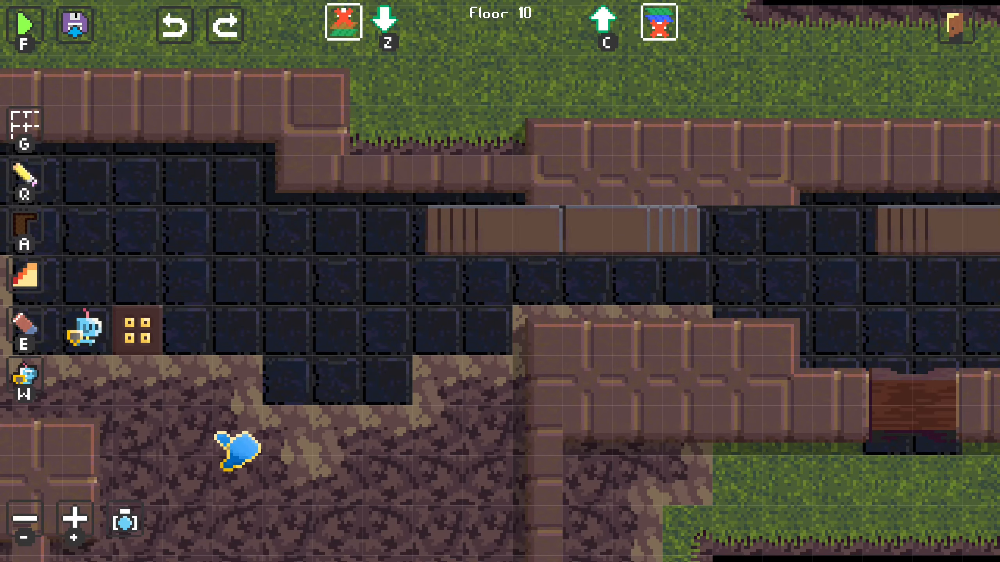
pyautogui.moveTo(258, 382); pyautogui.dragTo(321, 323)
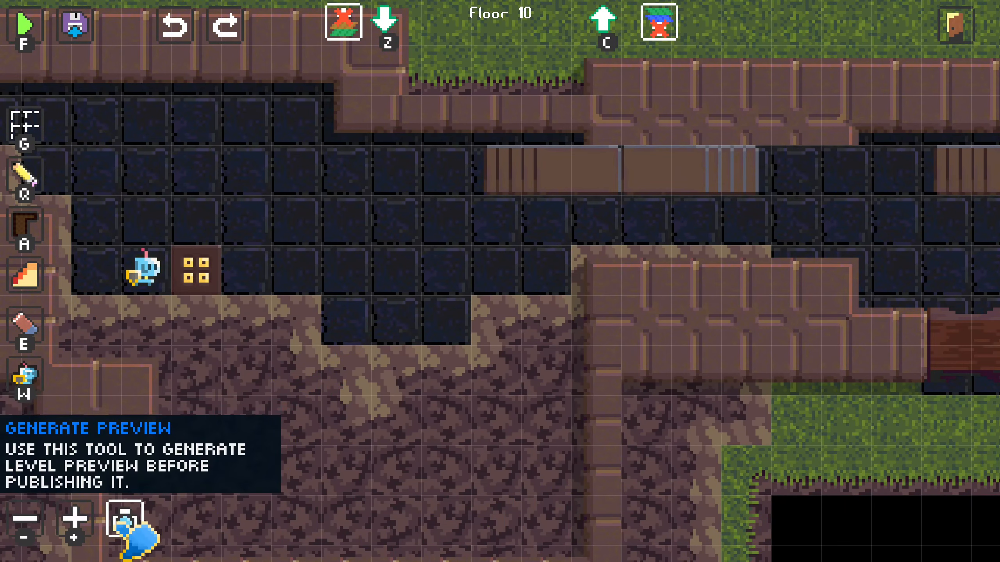
pyautogui.moveTo(263, 406); pyautogui.dragTo(269, 385)
pyautogui.scroll(-5, 309, 393)
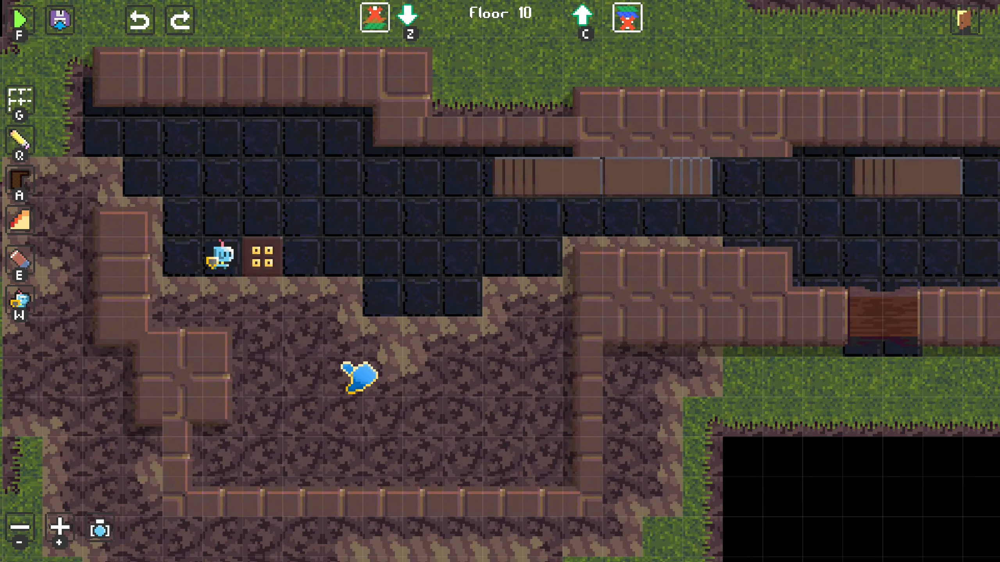
pyautogui.moveTo(413, 346)
pyautogui.mouseDown()
pyautogui.moveTo(408, 284)
pyautogui.moveTo(452, 313)
pyautogui.moveTo(407, 333)
pyautogui.mouseUp()
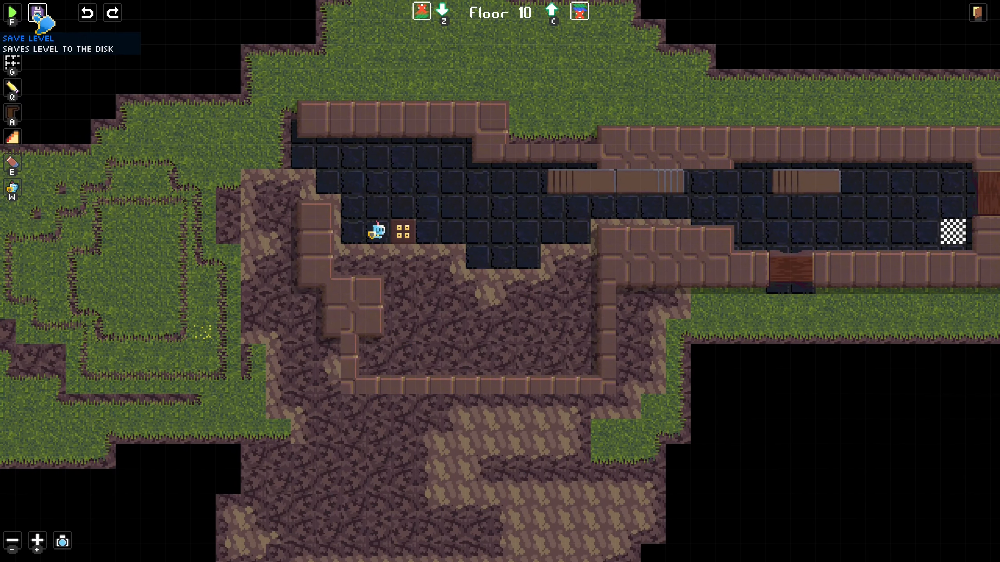
pyautogui.moveTo(176, 192); pyautogui.dragTo(211, 201, button='middle')
pyautogui.click(63, 541)
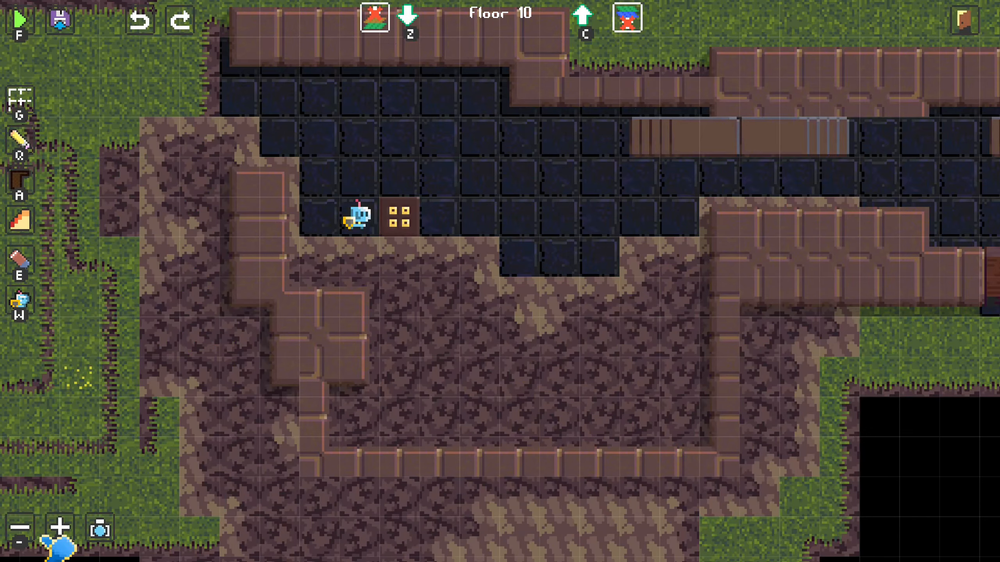
# - Save the level to disk with the title MYCOOLLEVEL and the description DESCRIPTION, and close the save form
pyautogui.click(67, 530)
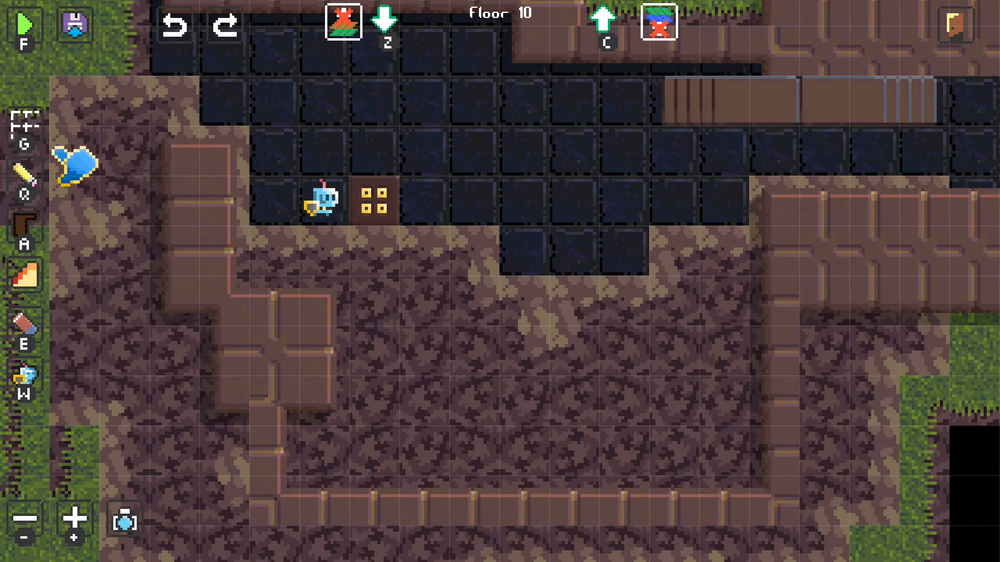
pyautogui.click(68, 23)
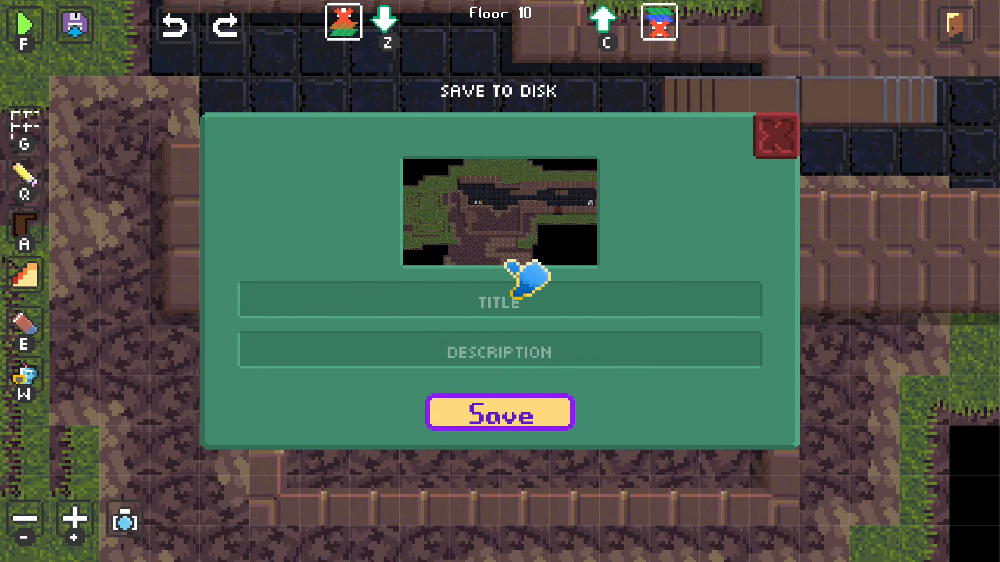
pyautogui.click(520, 305)
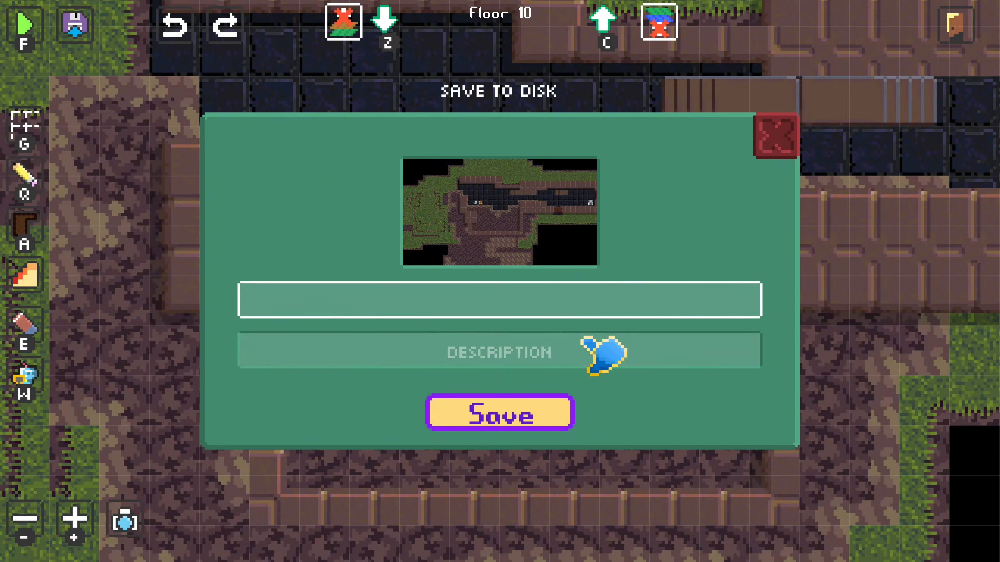
pyautogui.click(587, 342)
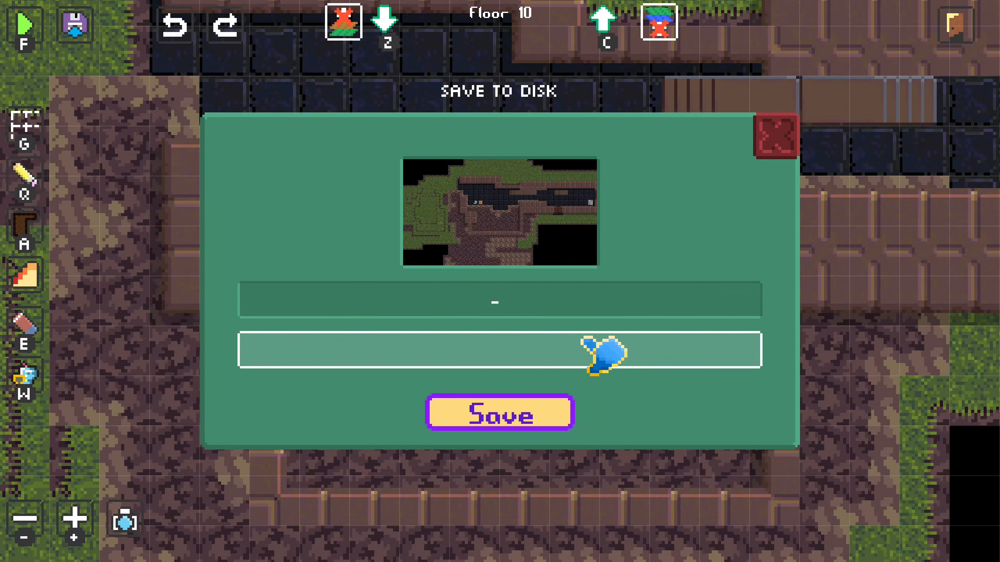
pyautogui.click(635, 303)
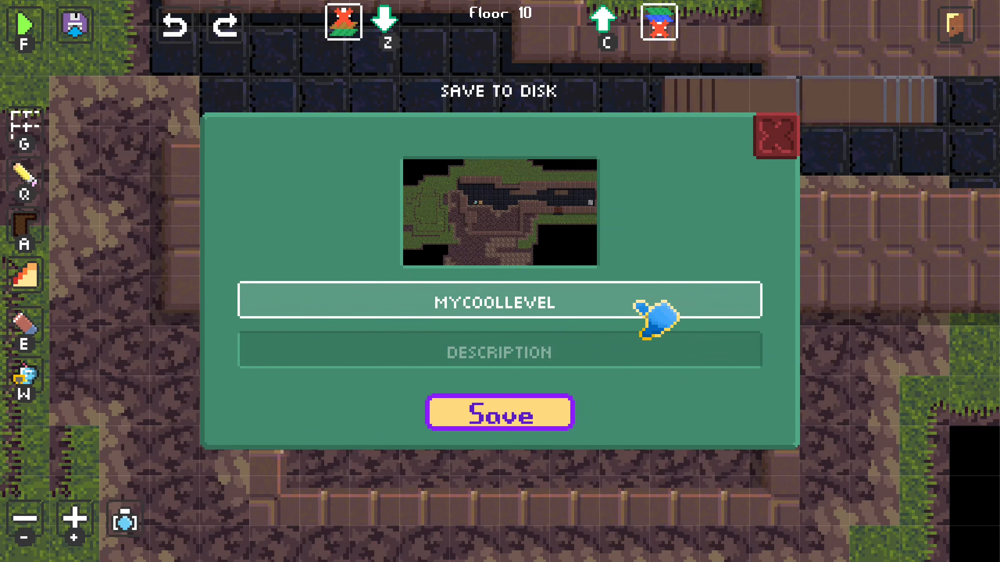
pyautogui.click(582, 339)
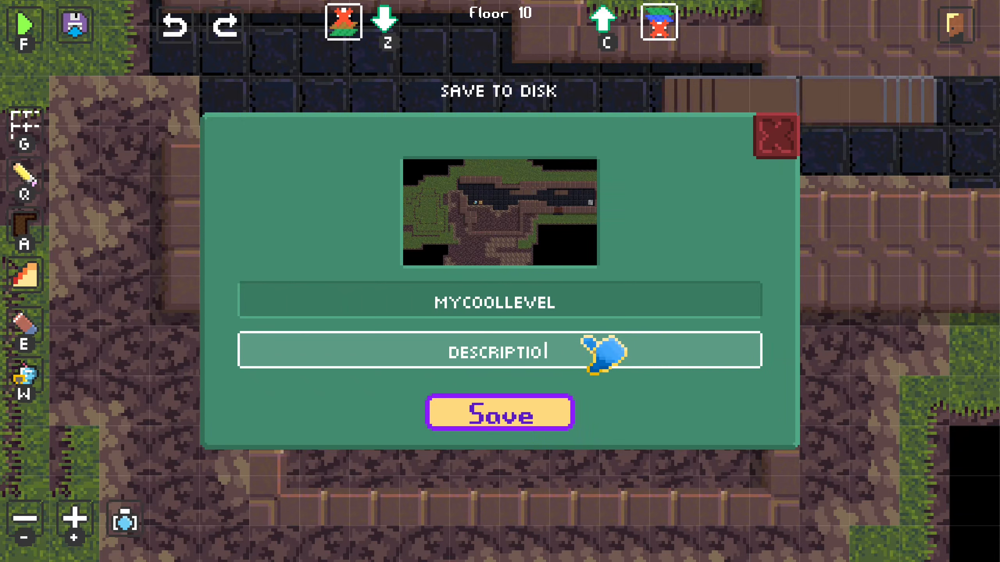
pyautogui.click(559, 416)
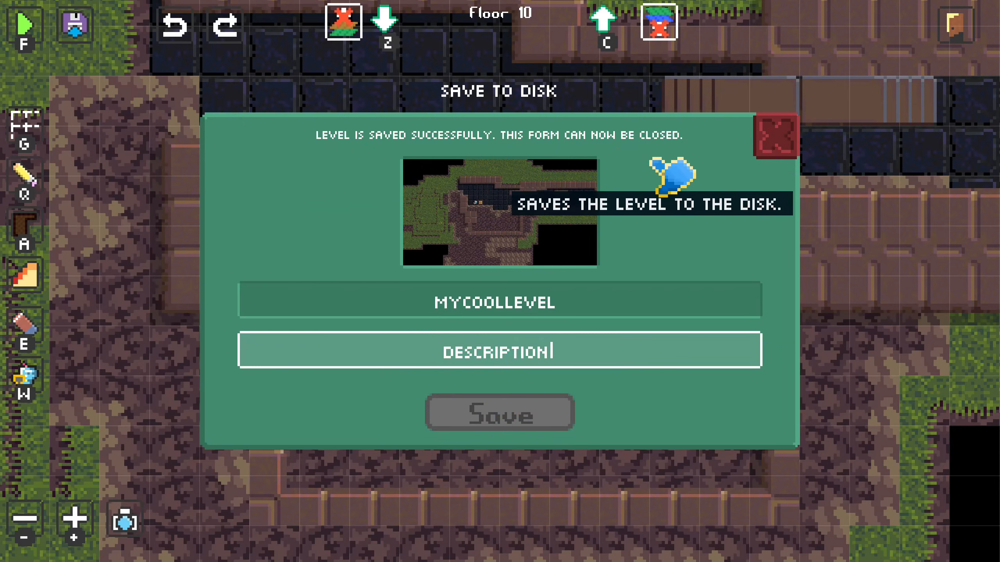
pyautogui.click(785, 134)
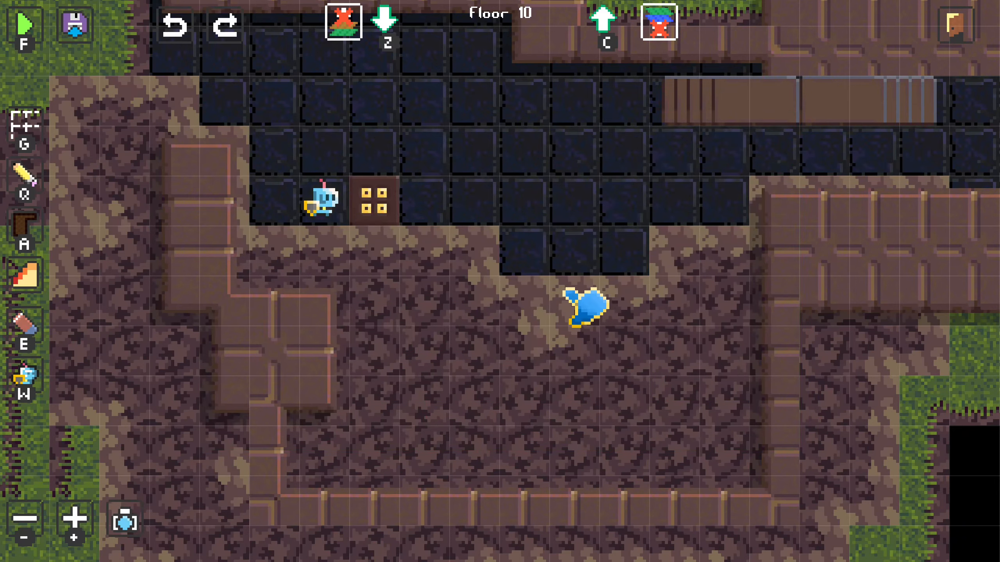
# - Exit the level to the main menu and reopen MYCOOLLEVEL for editing from the local levels library
pyautogui.moveTo(563, 289); pyautogui.dragTo(420, 283, button='middle')
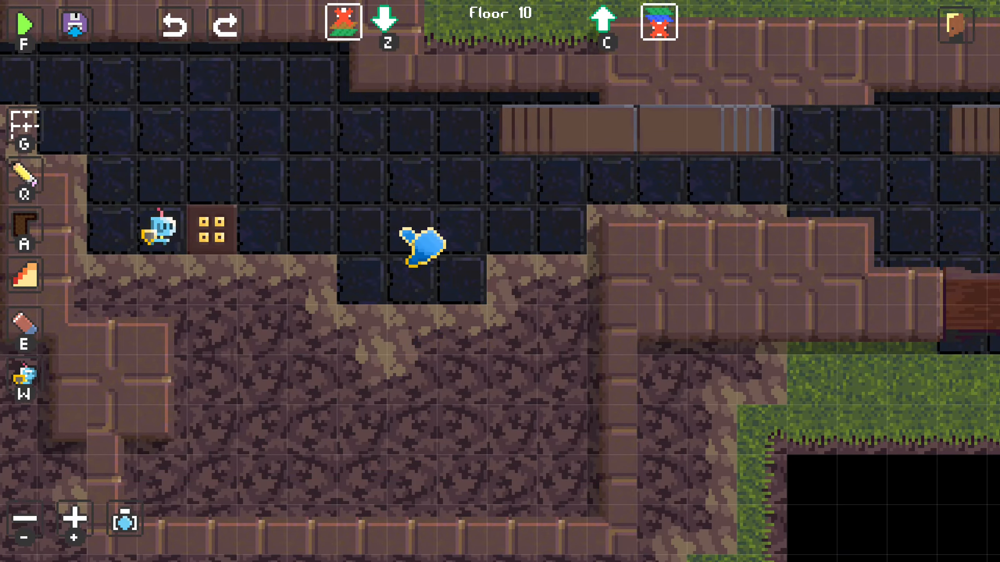
pyautogui.click(957, 26)
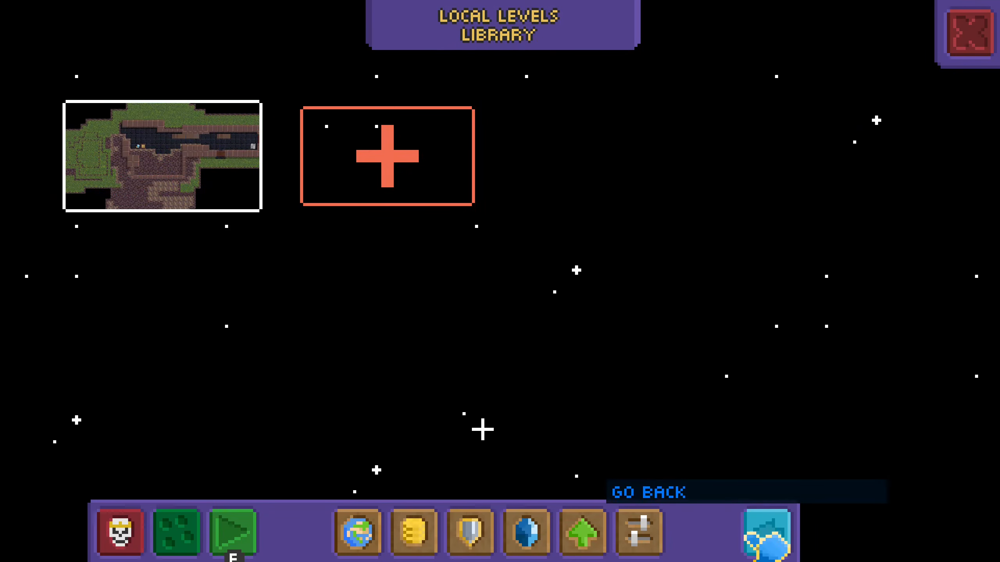
pyautogui.click(770, 532)
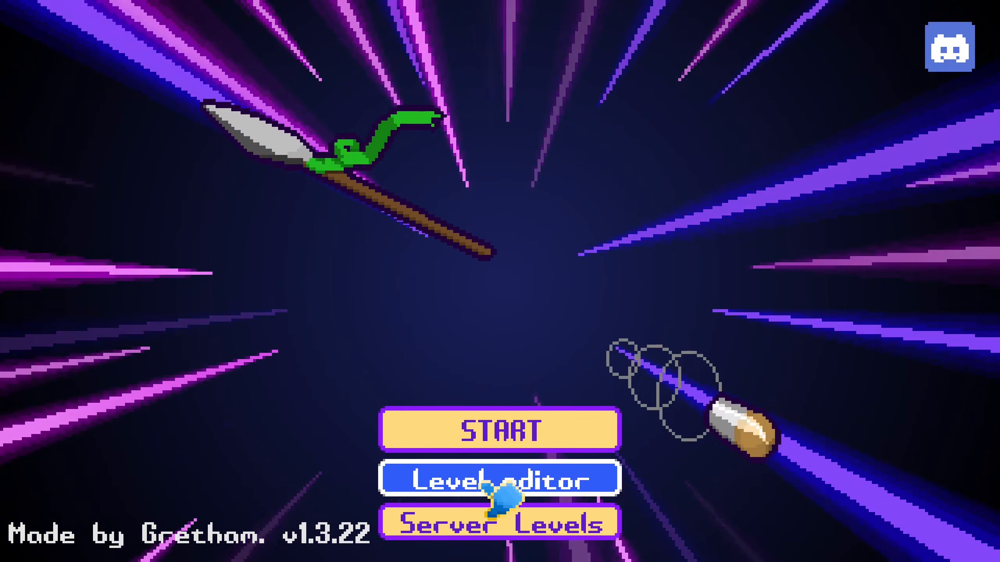
pyautogui.click(459, 490)
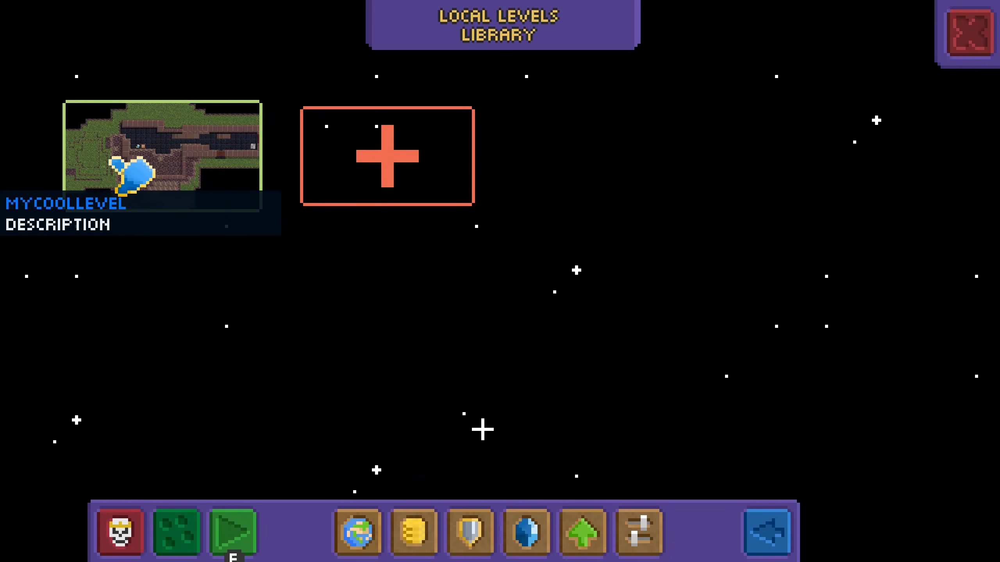
pyautogui.click(122, 130)
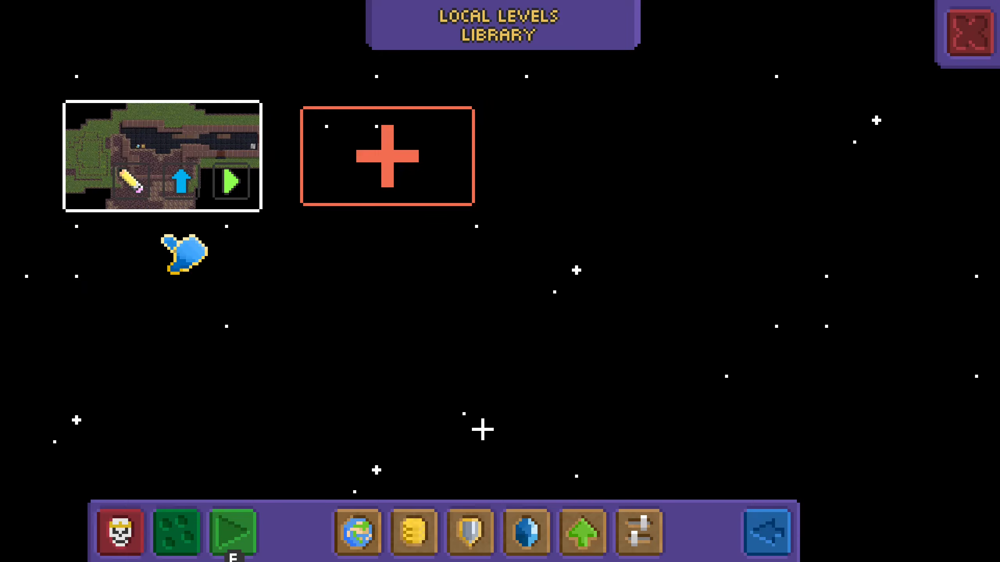
pyautogui.click(133, 174)
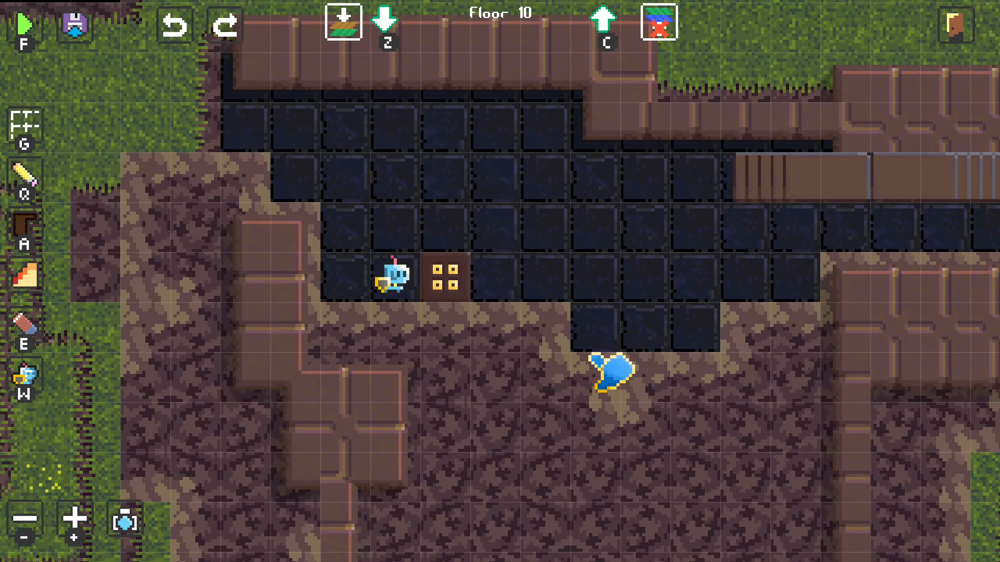